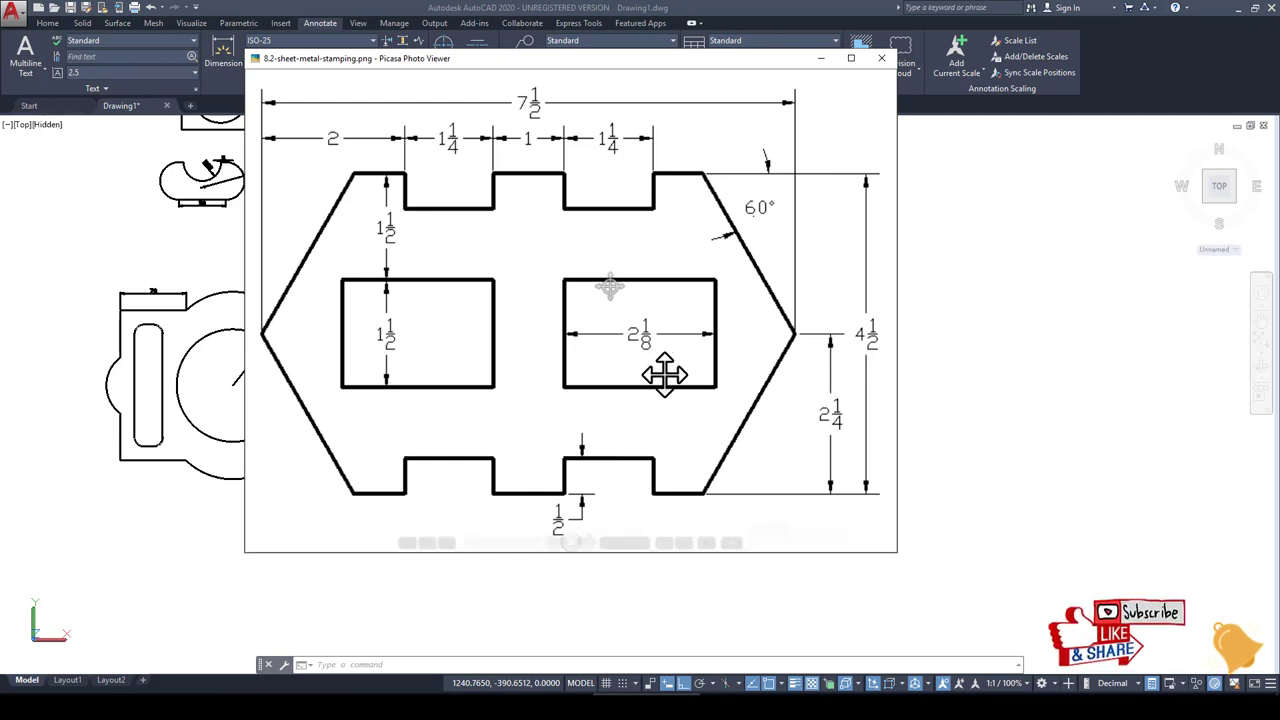
Step: Circle the 1 1/4 notch and 2 1/8 cutout dimensions on the reference, then return to AutoCAD
drag(446, 256, 476, 248)
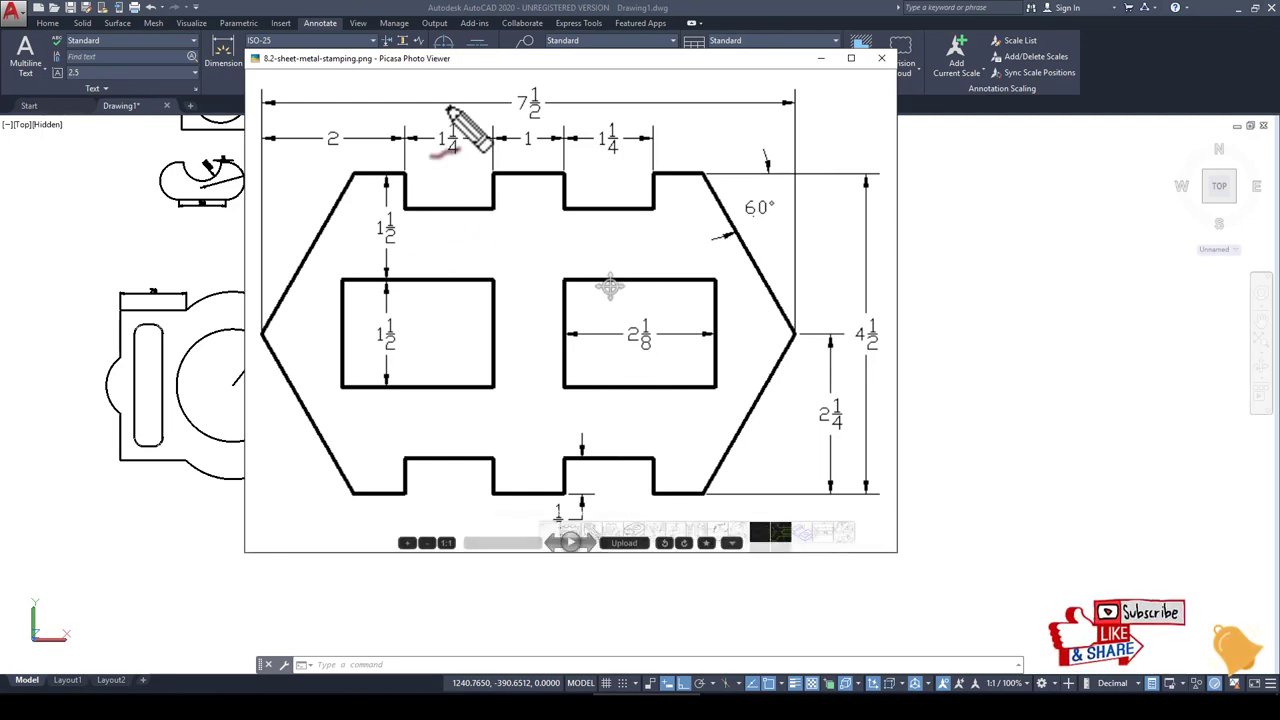
mouse_move(457, 108)
mouse_down()
mouse_move(482, 137)
mouse_move(462, 108)
mouse_up()
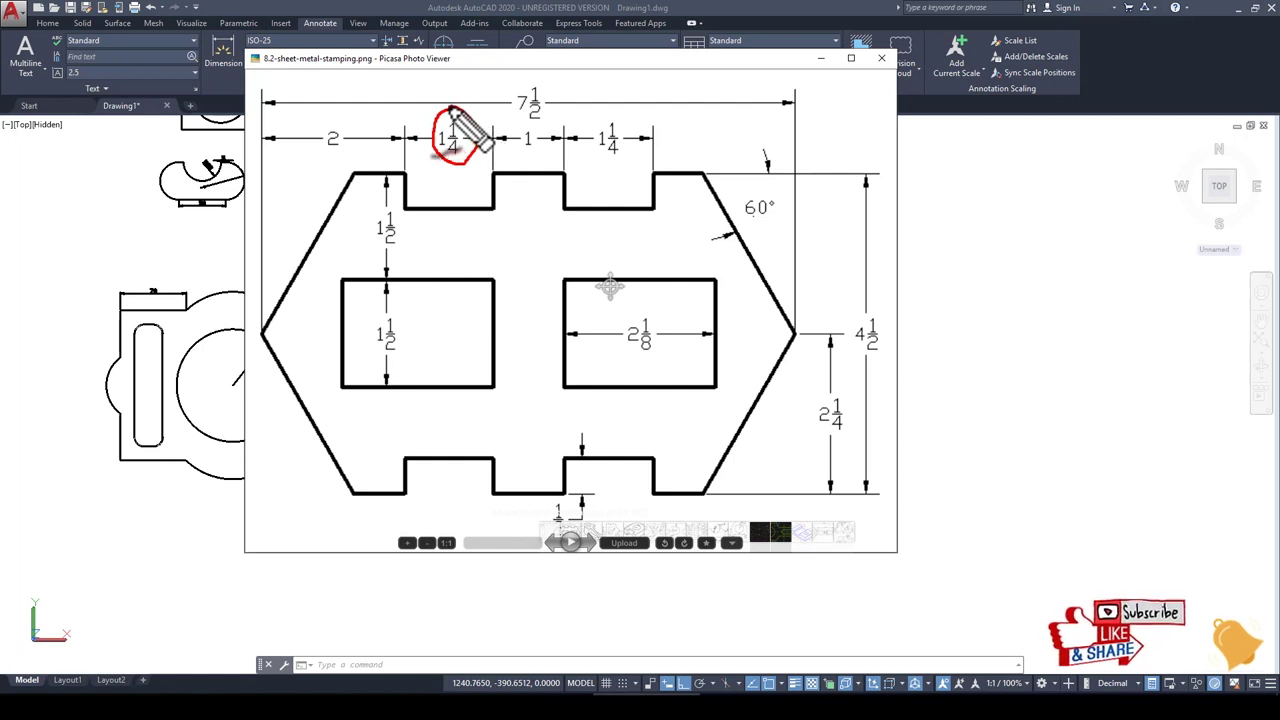
drag(680, 318, 680, 332)
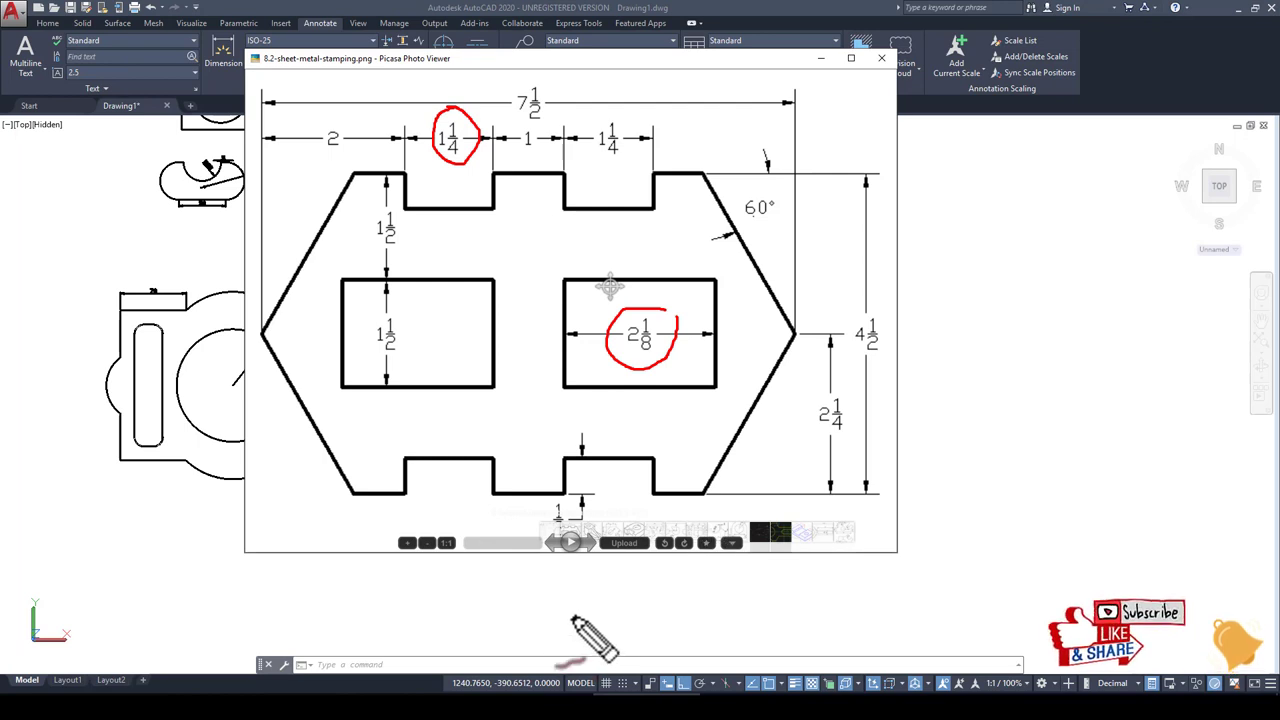
key(Escape)
click(443, 634)
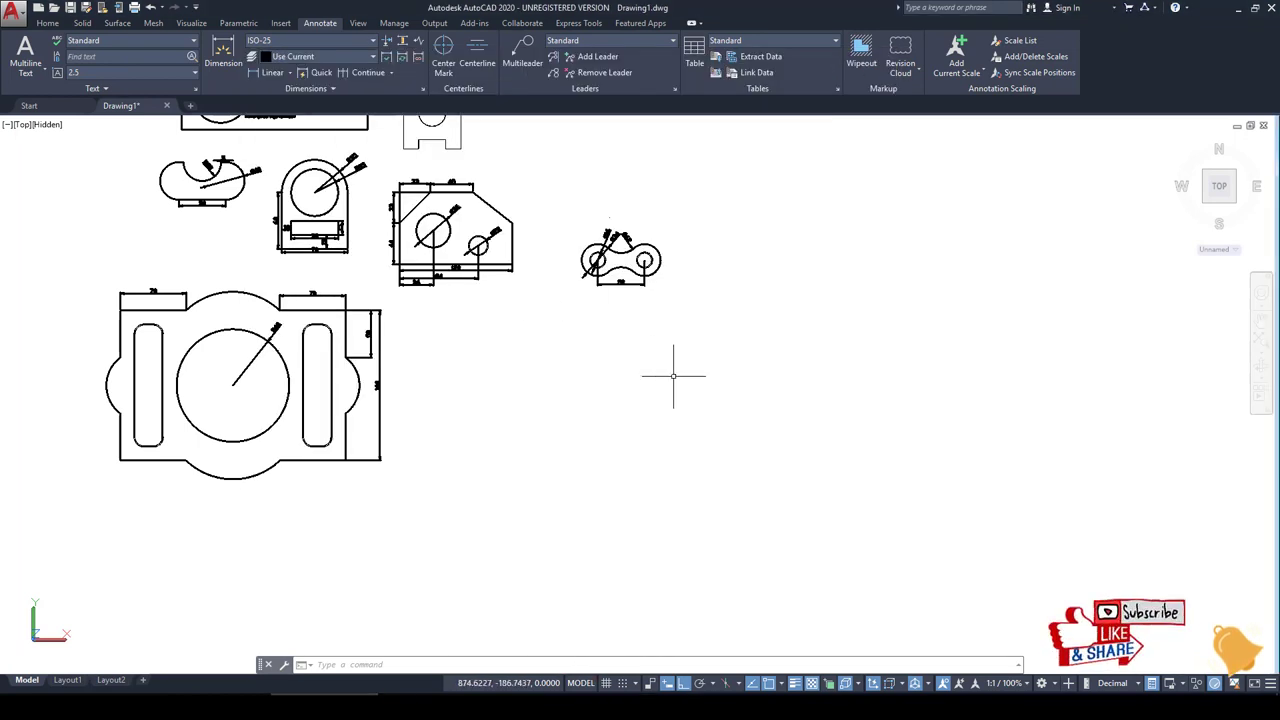
Step: Set the drawing length units to Fractional with 1/8 precision
scroll(674, 371, up, 2)
scroll(540, 378, up, 1)
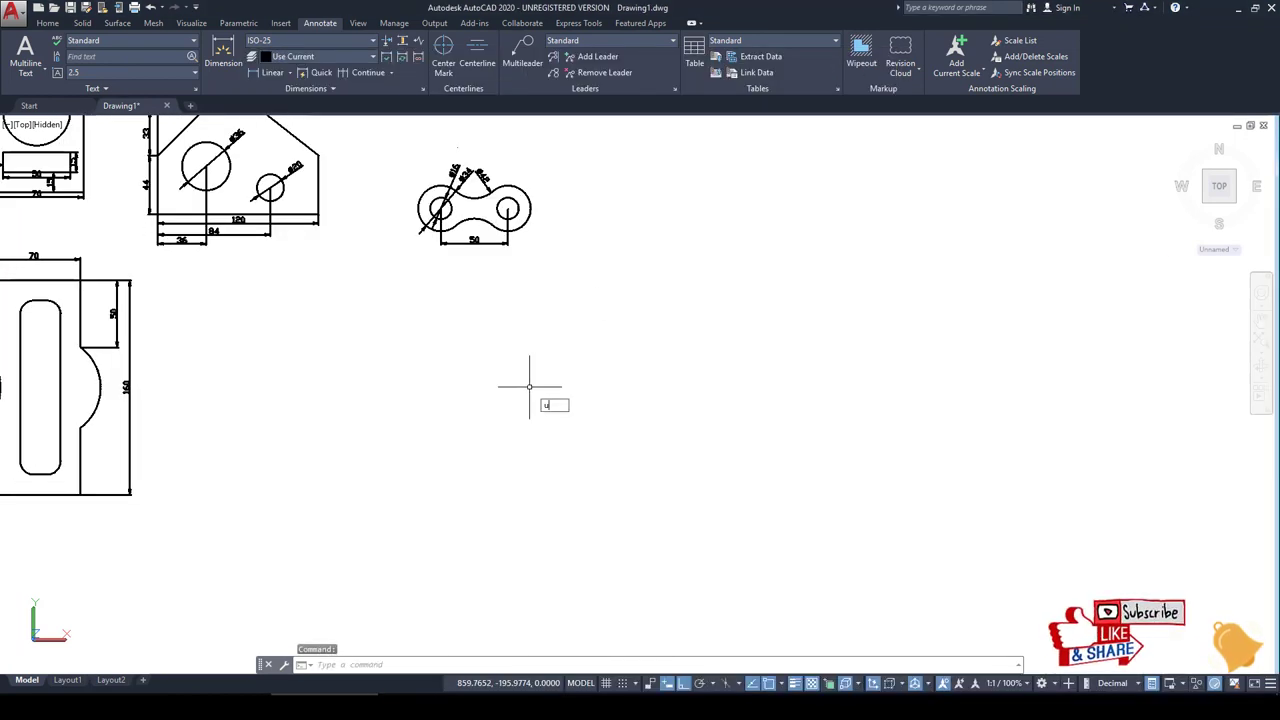
text(un)
key(Return)
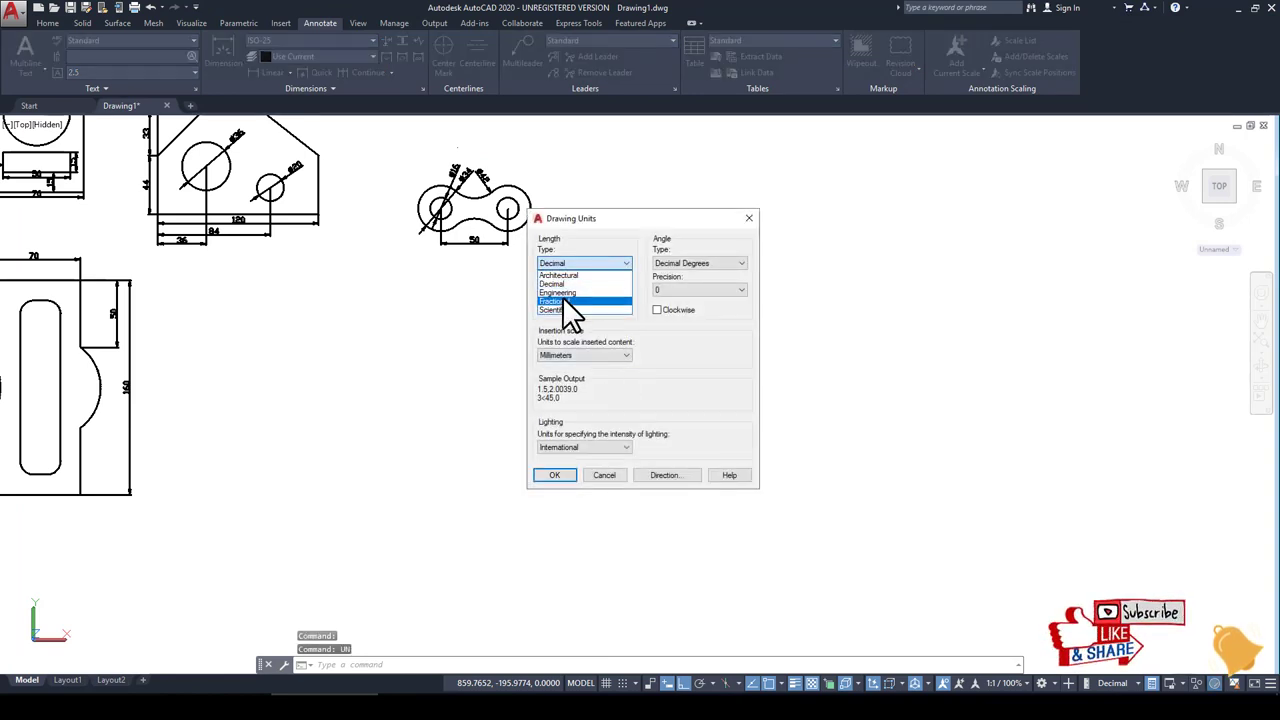
click(562, 282)
click(575, 289)
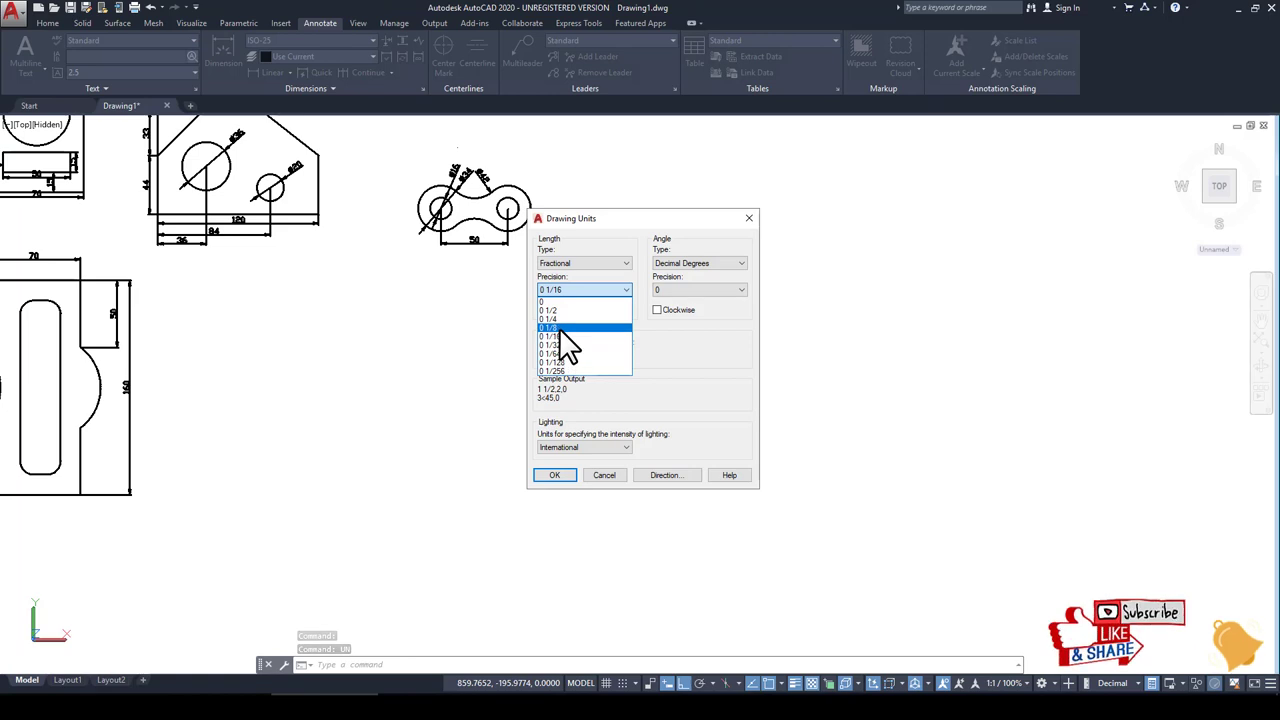
click(558, 327)
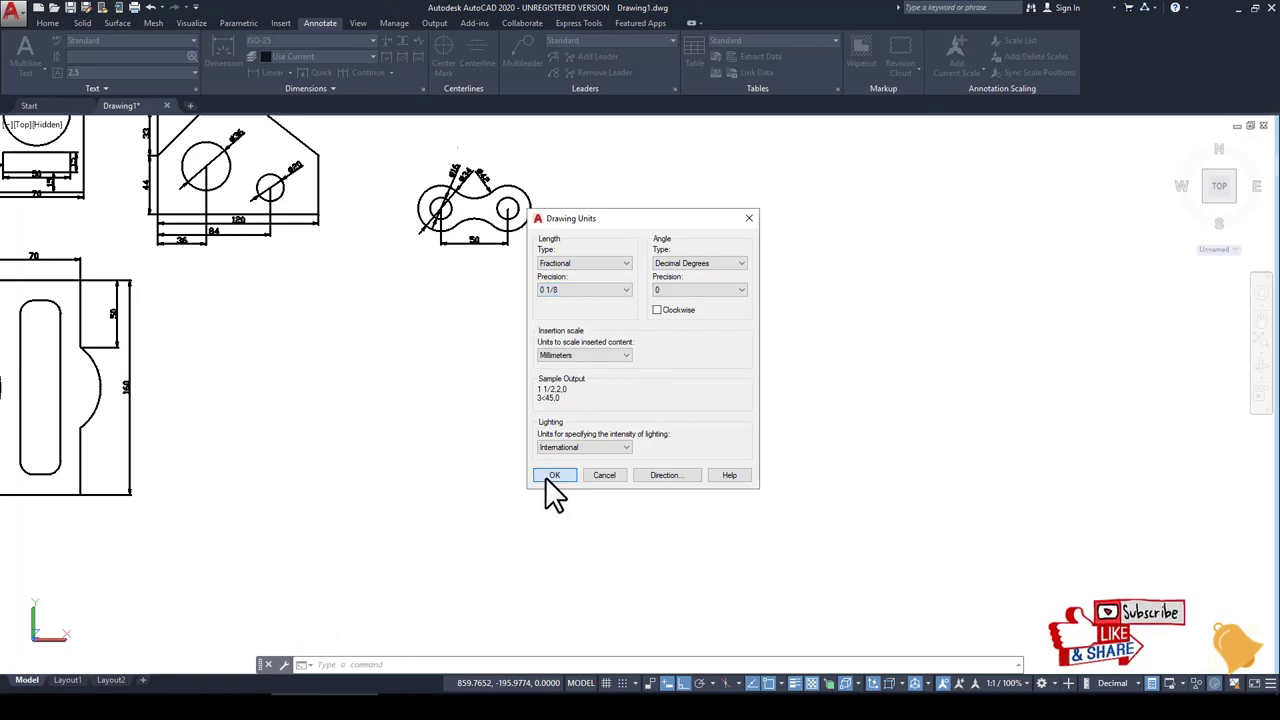
click(555, 476)
Step: Pan the view to empty drawing space and bring up the reference image
mouse_move(512, 394)
middle_down()
mouse_move(393, 319)
mouse_move(663, 311)
mouse_move(740, 432)
mouse_move(580, 335)
middle_up()
drag(580, 335, 694, 391)
key(Escape)
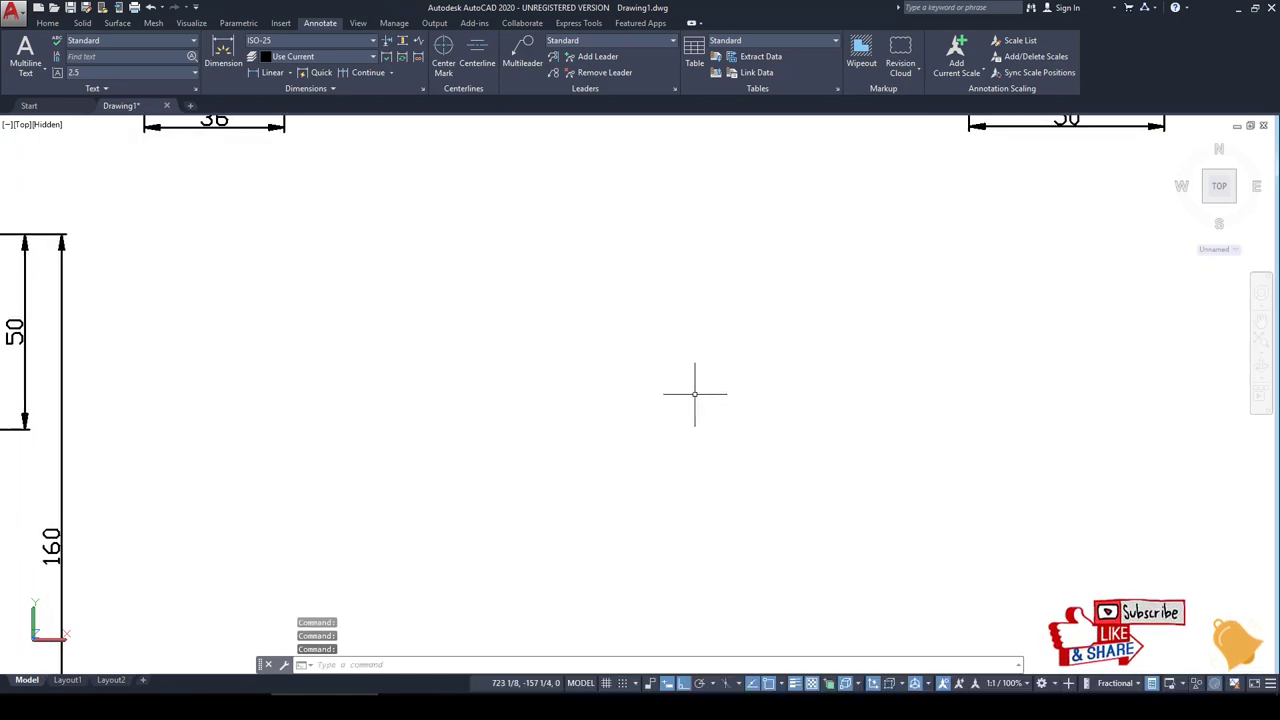
key(alt+Tab)
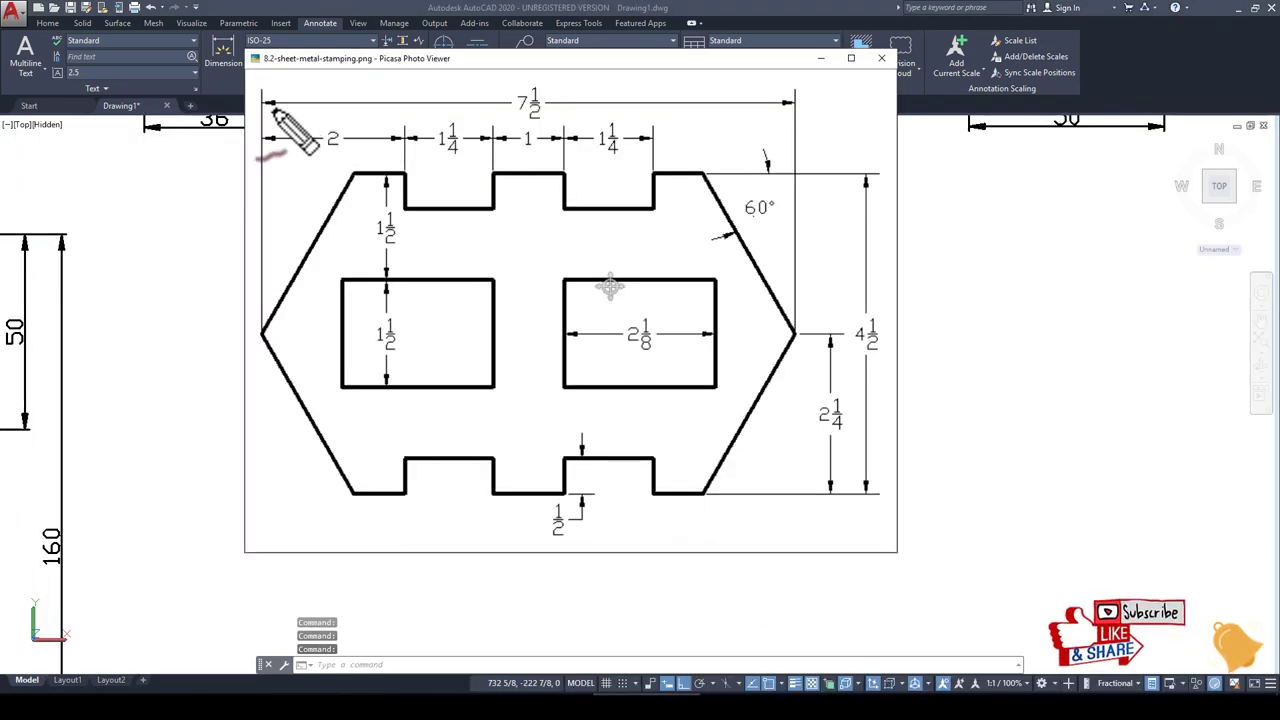
Step: Mark the overall 7 1/2 width and 4 1/2 height on the reference, then return to AutoCAD
drag(302, 119, 608, 116)
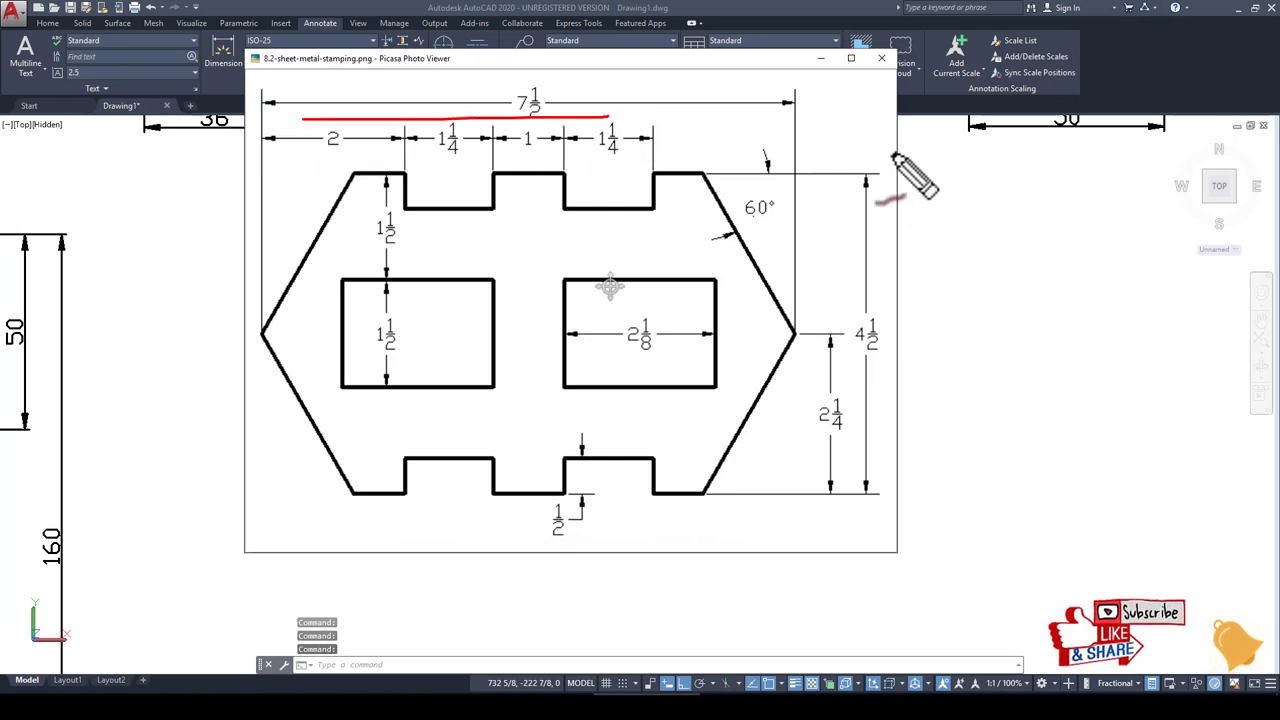
drag(837, 143, 840, 524)
key(Escape)
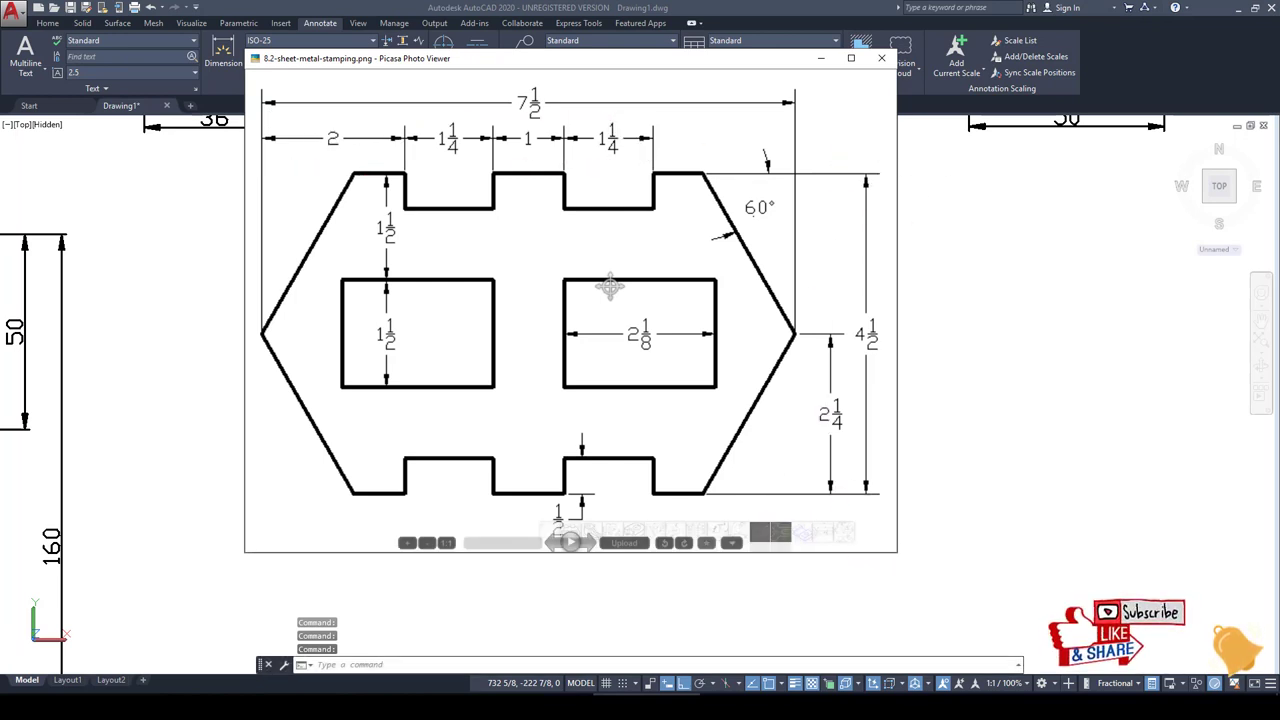
key(alt+Tab)
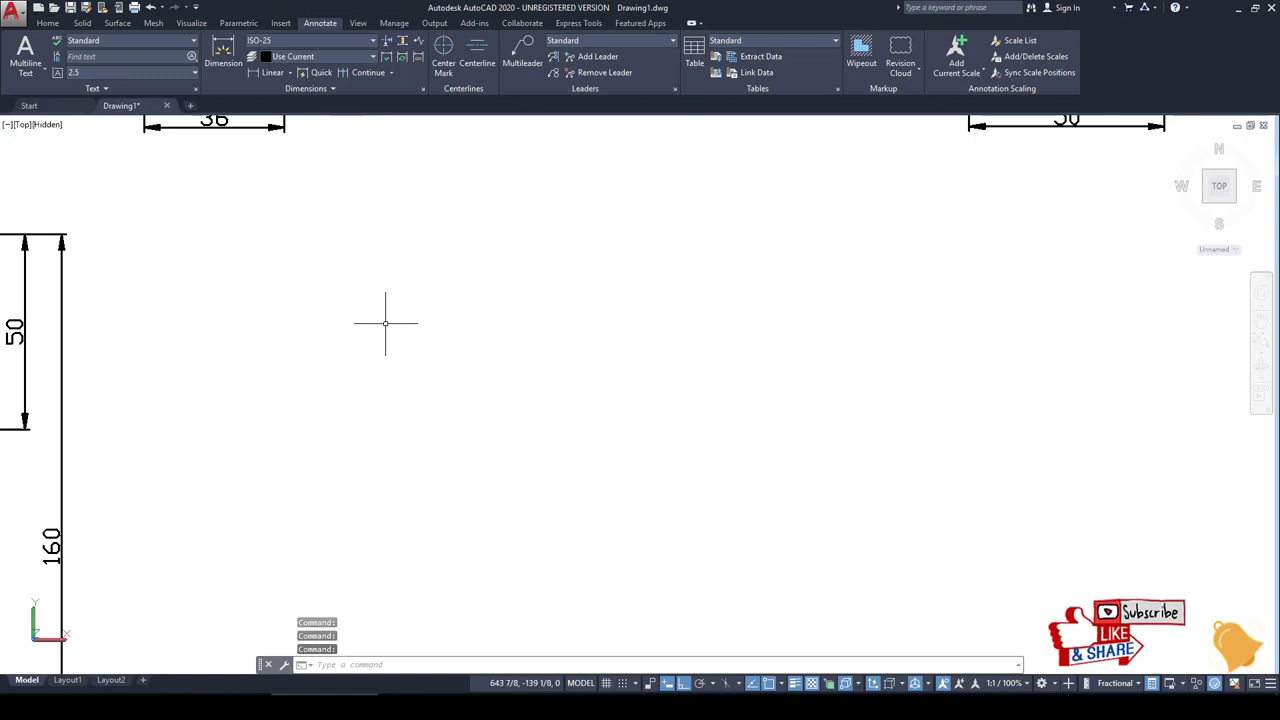
Step: Draw the 7 1/2 top edge and 4 1/2 right edge of the outline with LINE
text(l)
key(Return)
click(296, 301)
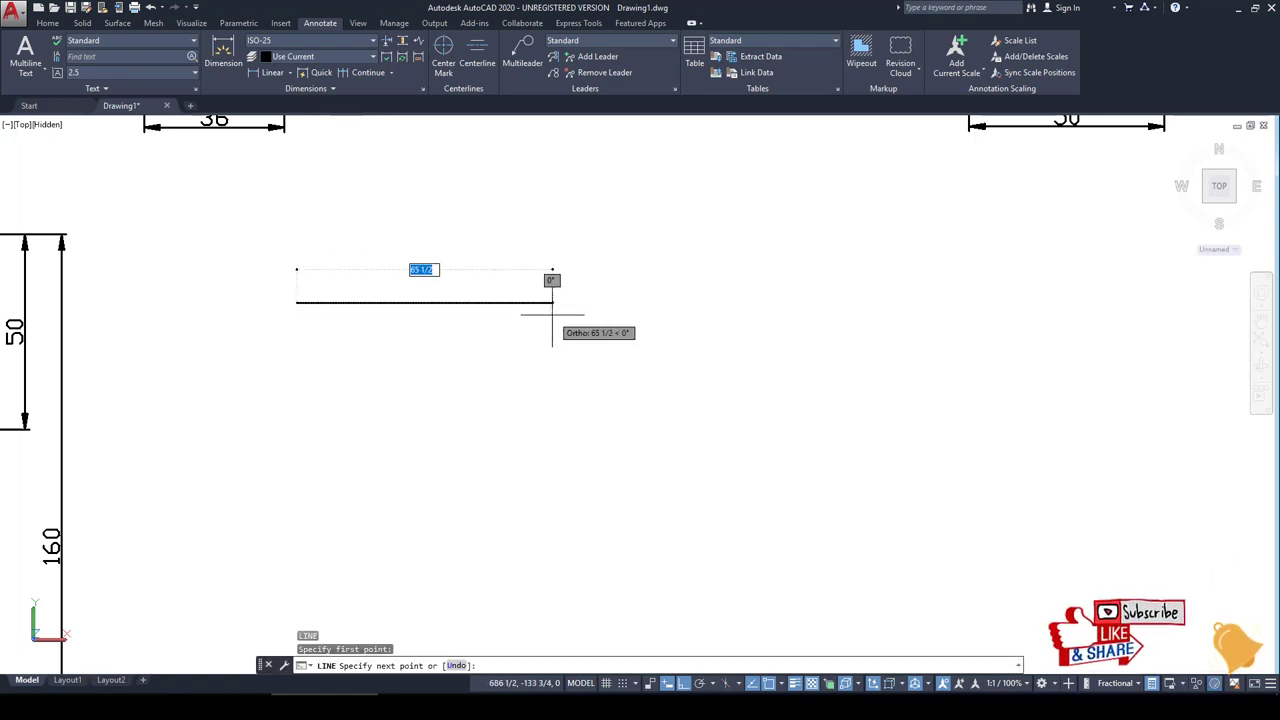
text(7-)
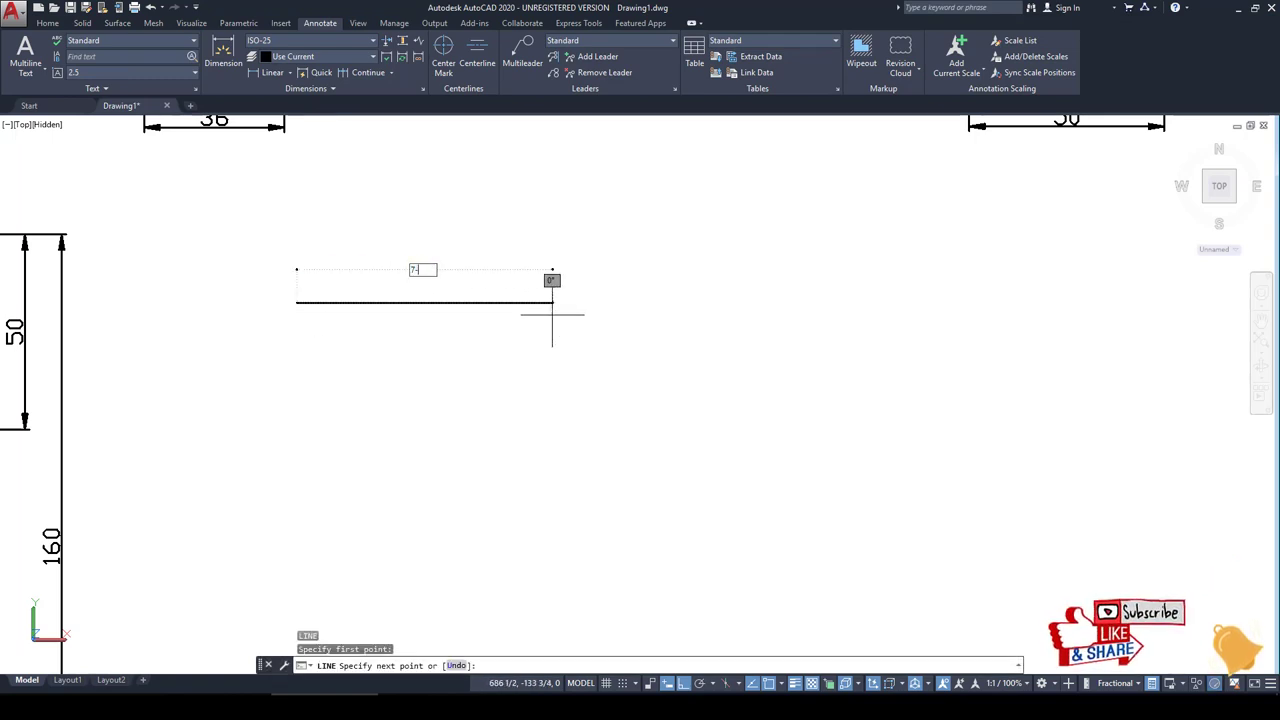
key(Return)
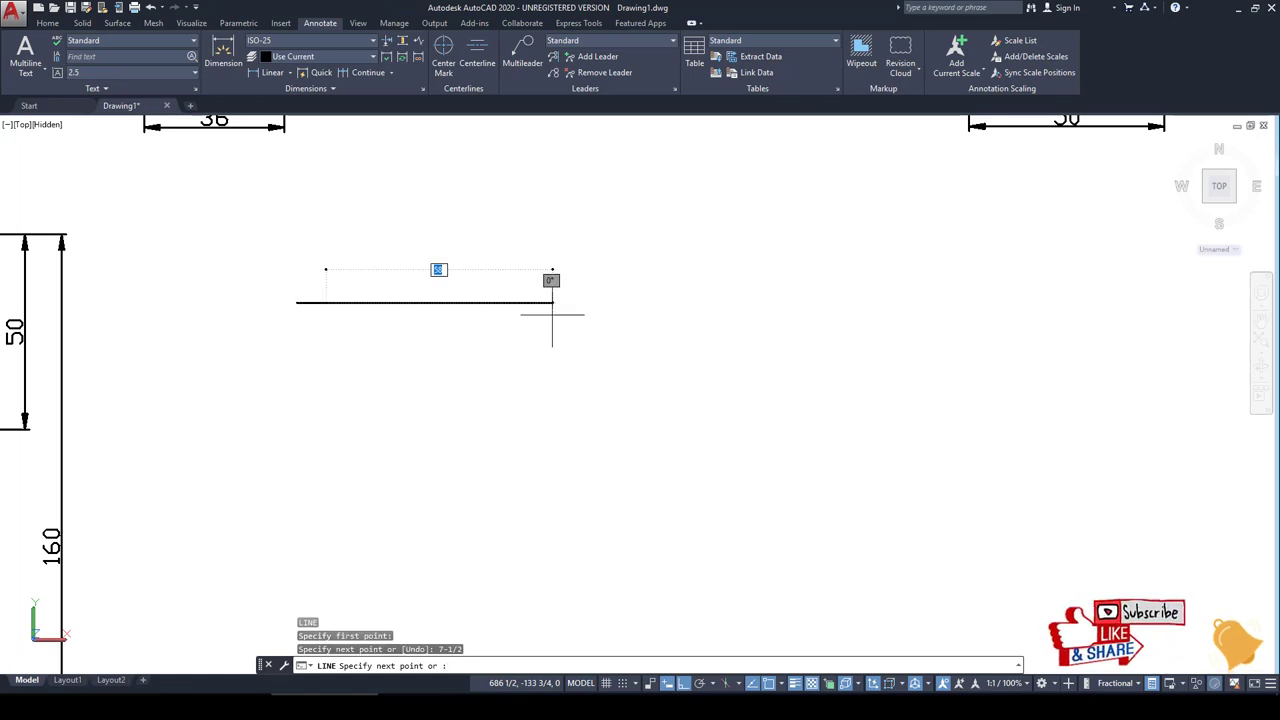
scroll(337, 328, up, 3)
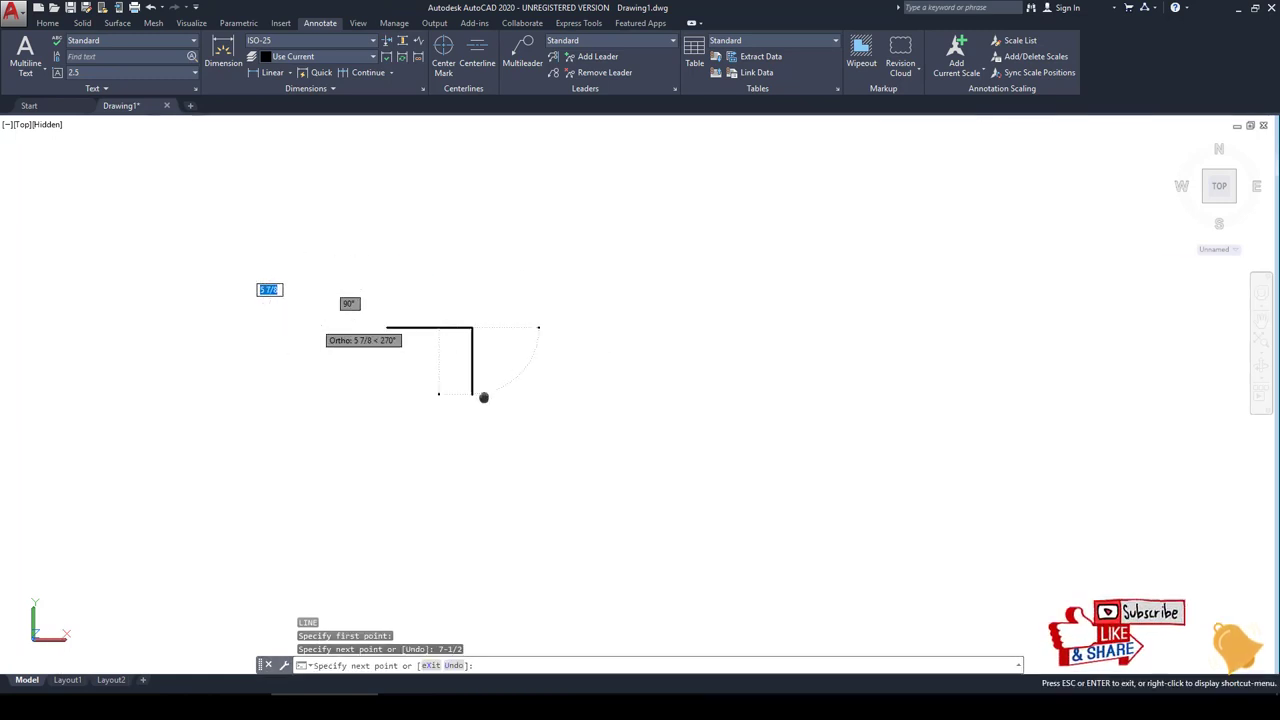
scroll(514, 391, up, 2)
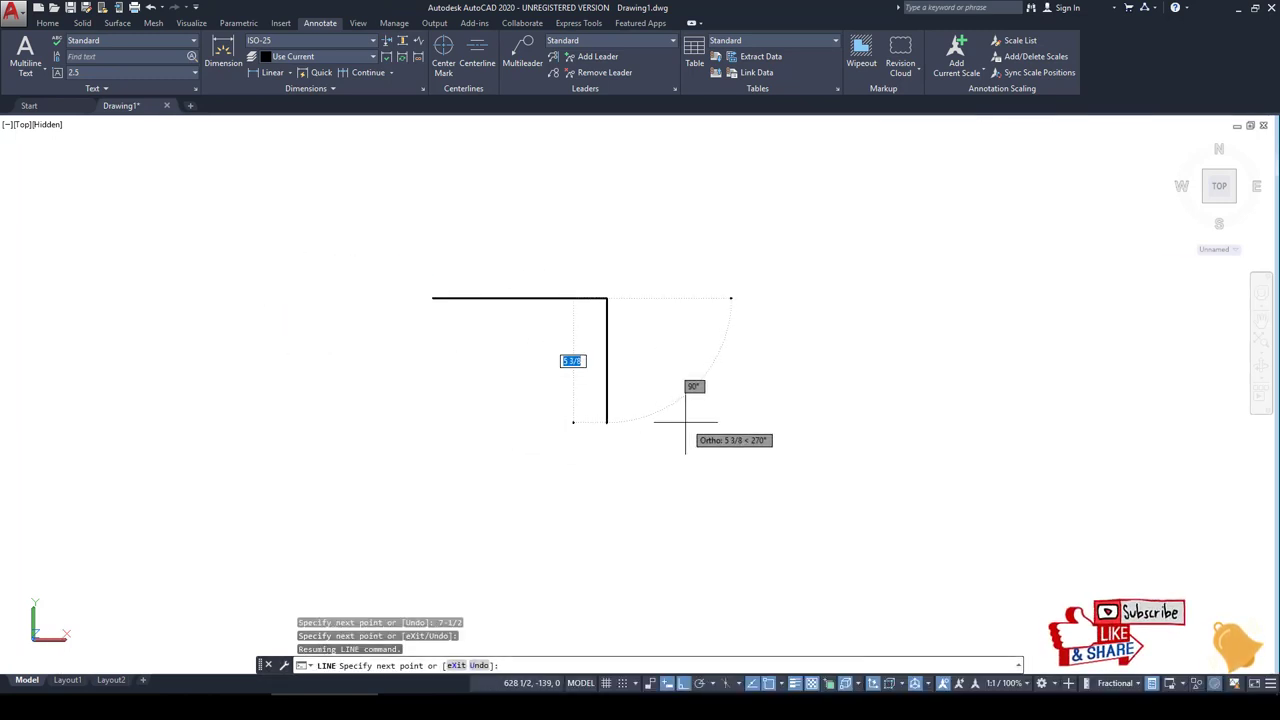
text(4-1/2)
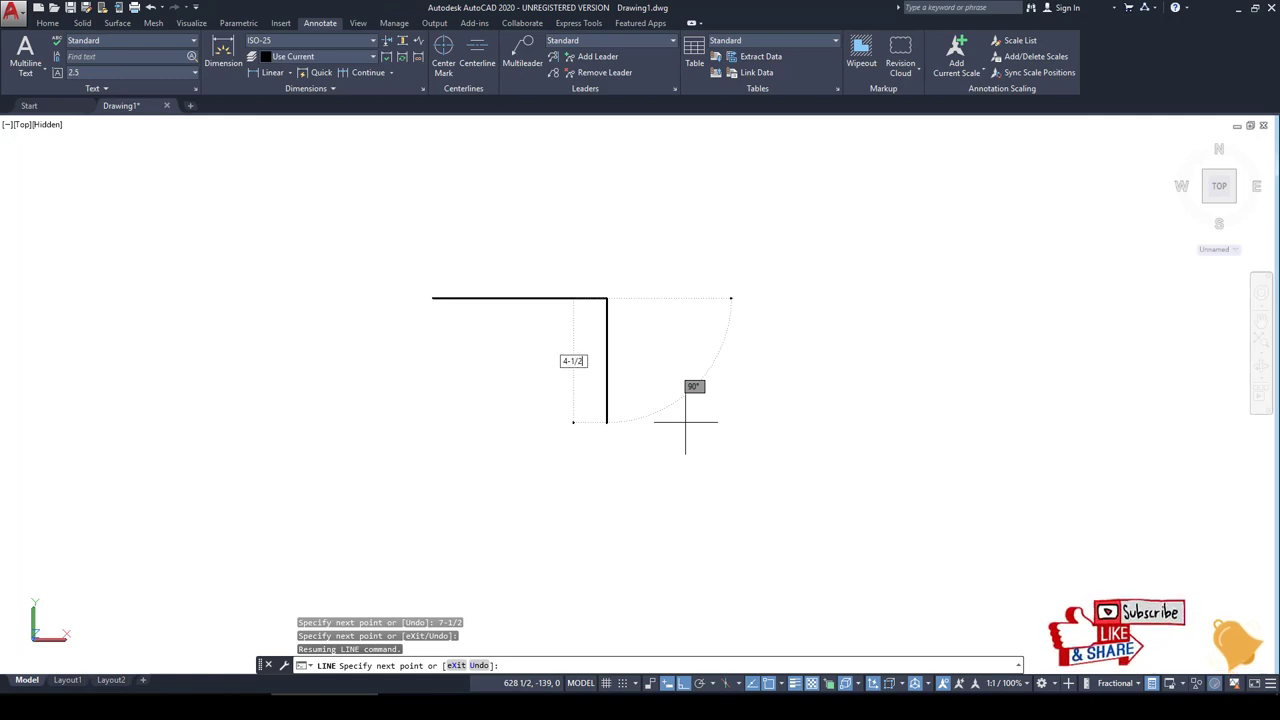
key(Return)
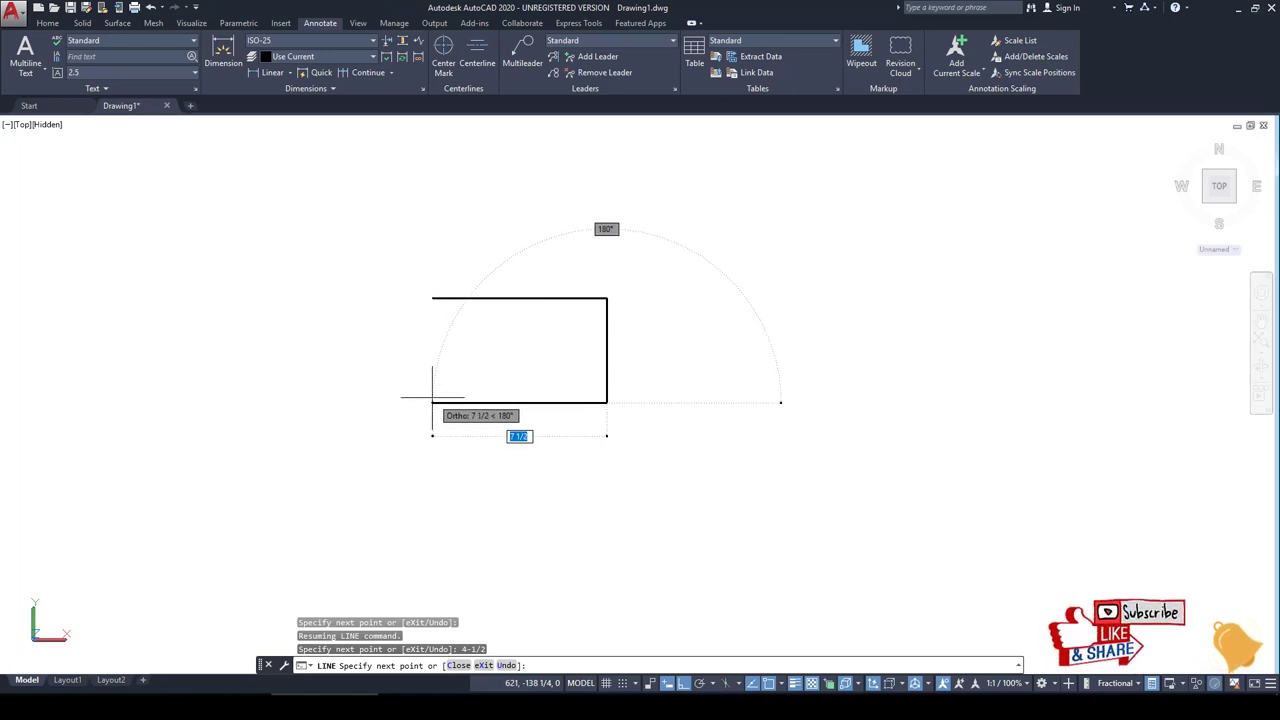
key(Return)
key(Return)
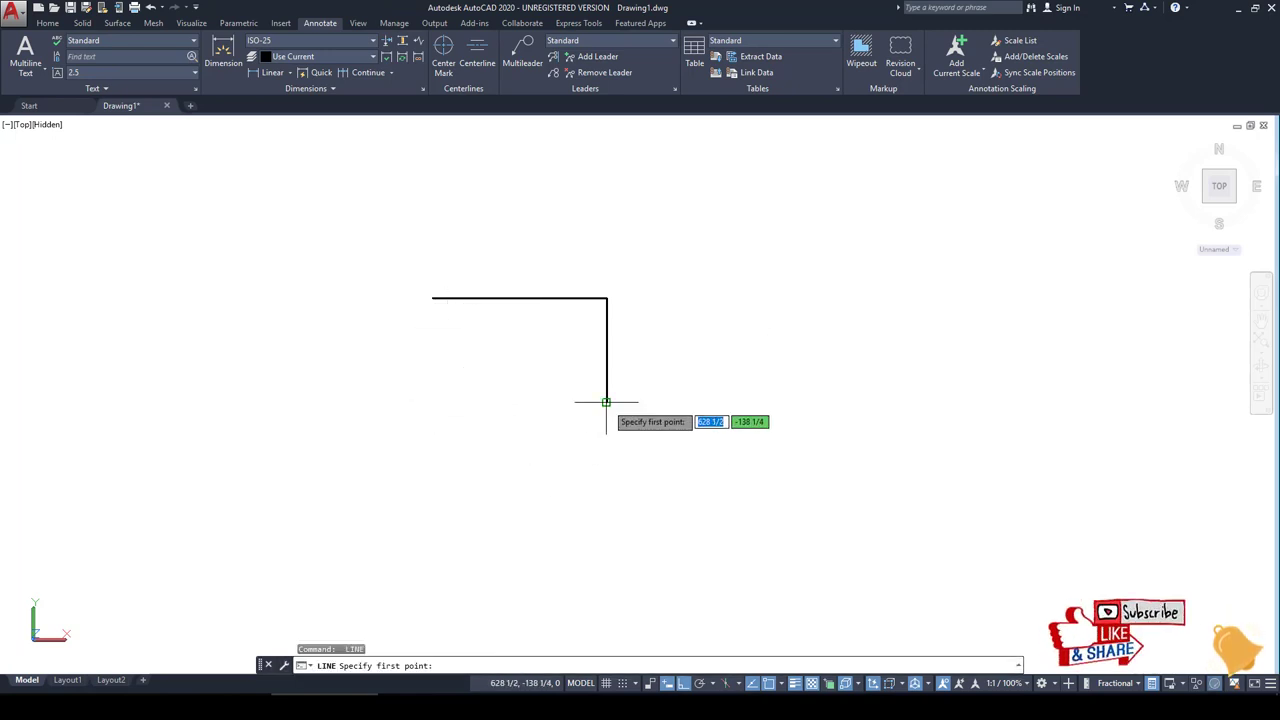
Step: Draw the 7 1/2 bottom edge from the lower-right corner, then bring up the reference image
click(607, 402)
text(7-1/2)
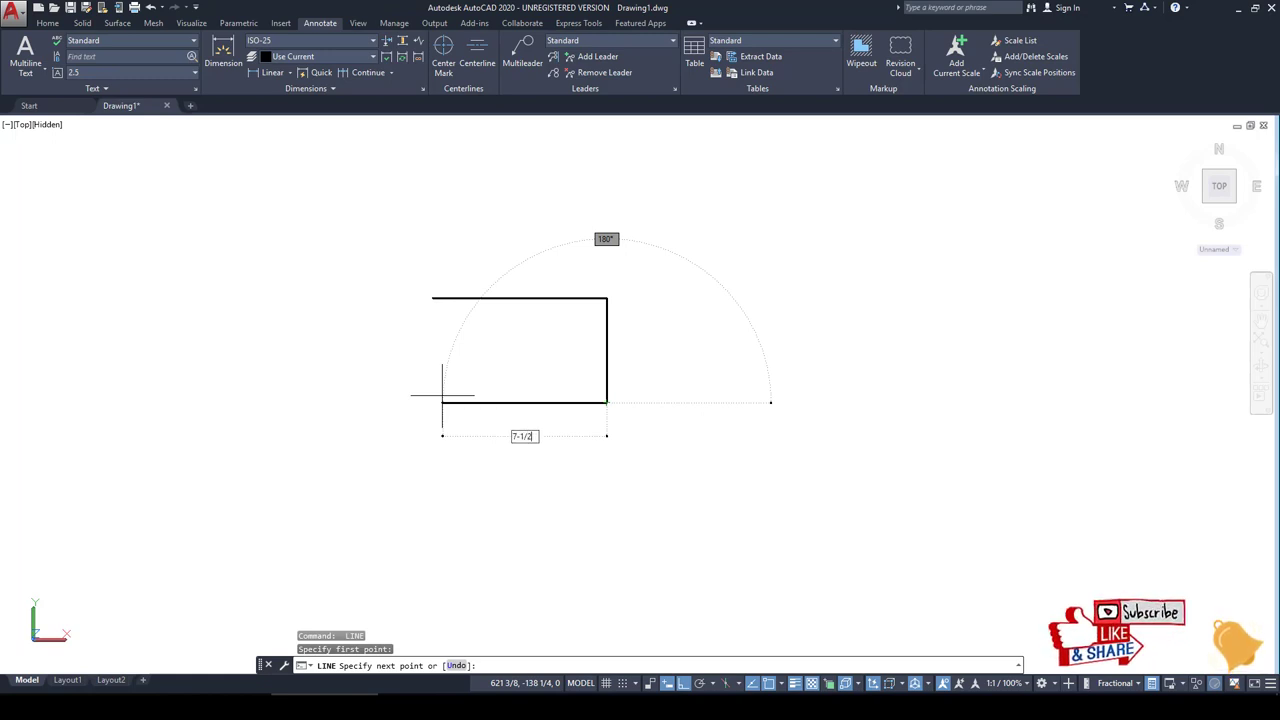
key(Return)
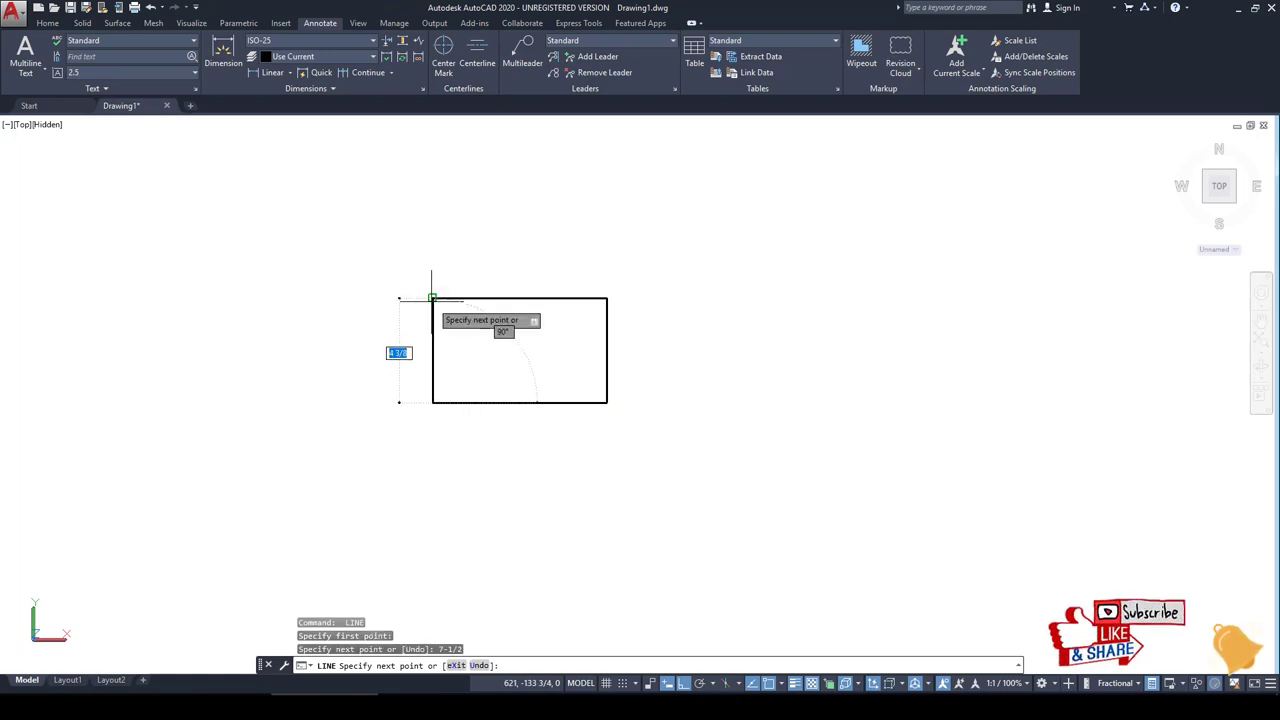
key(Return)
scroll(462, 293, up, 5)
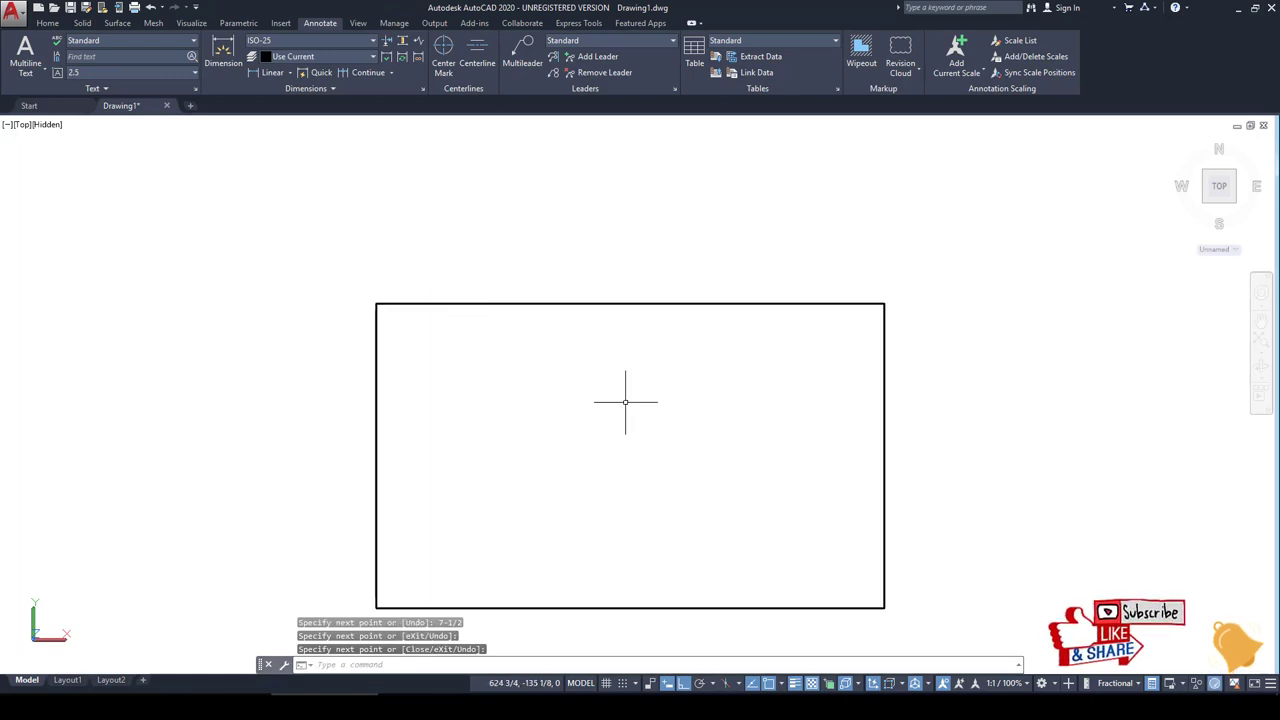
click(593, 702)
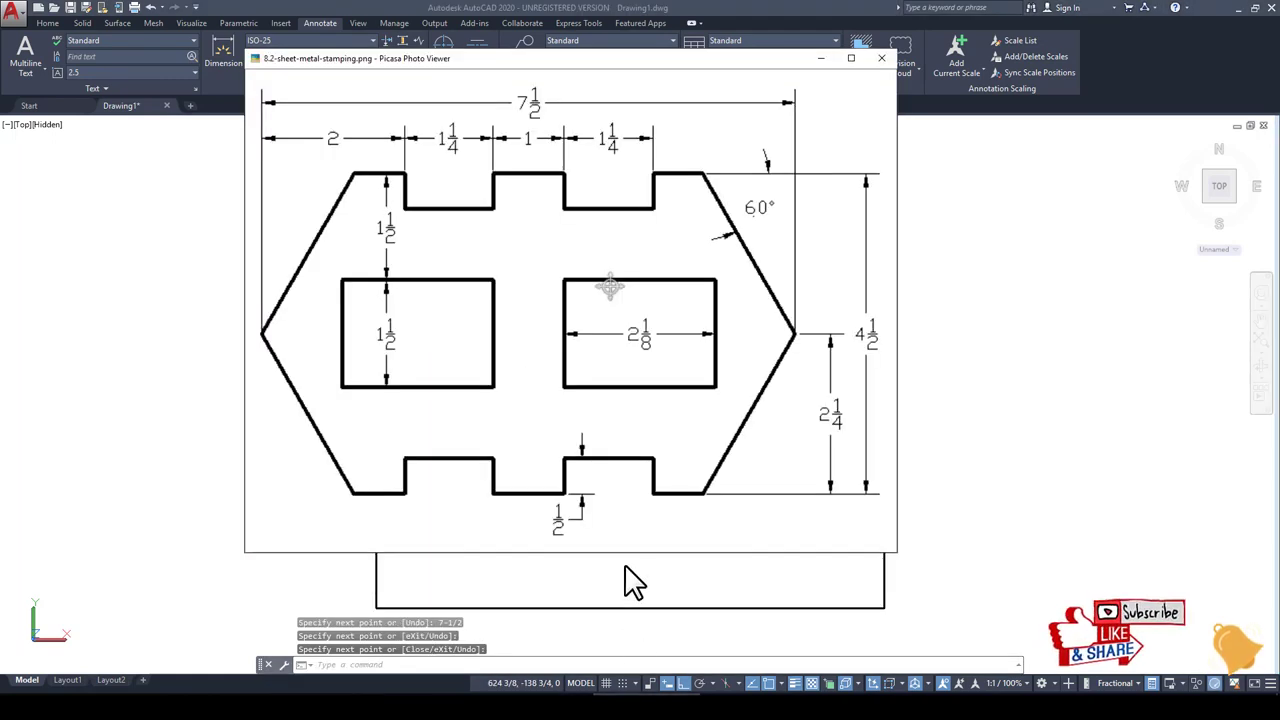
drag(705, 176, 726, 465)
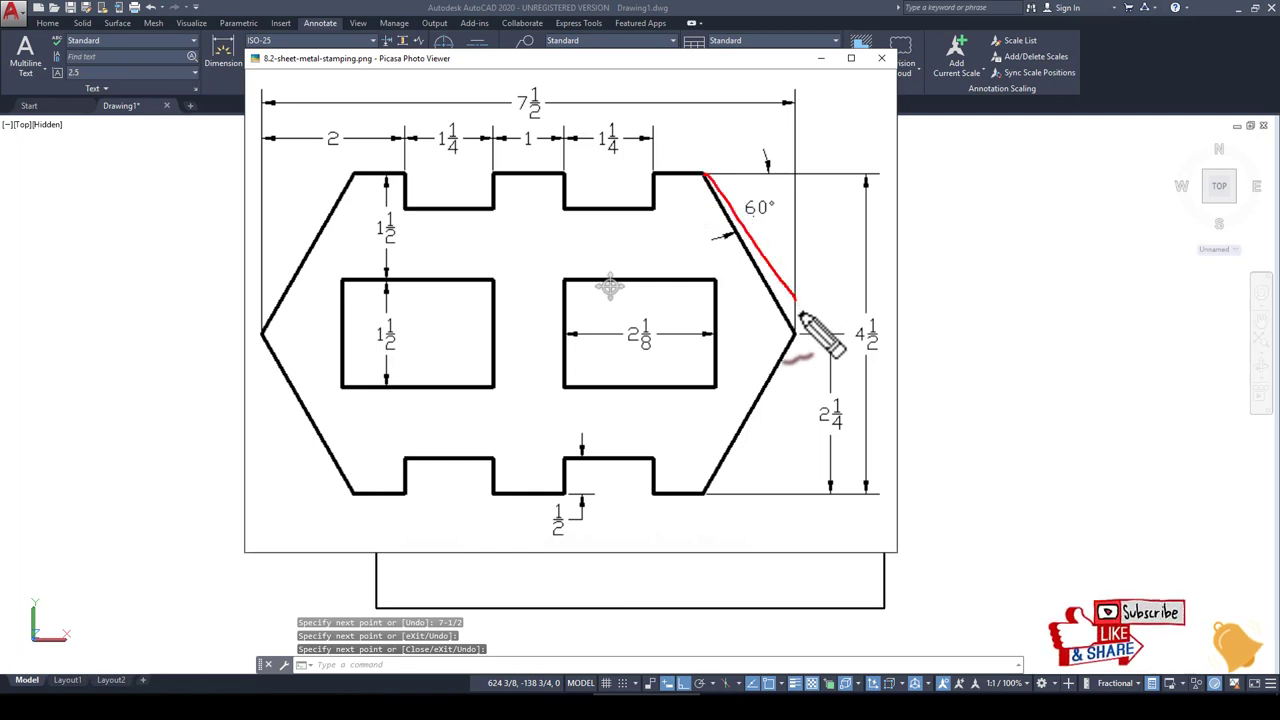
drag(800, 330, 810, 97)
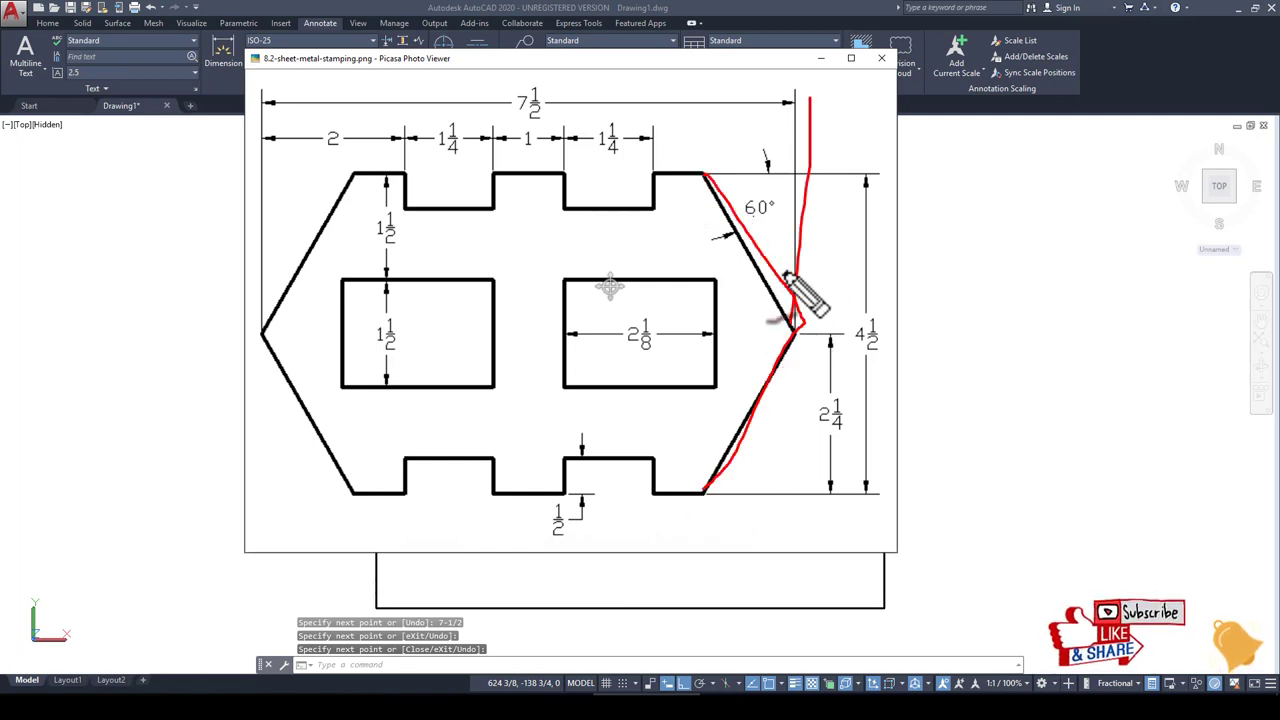
drag(797, 325, 878, 325)
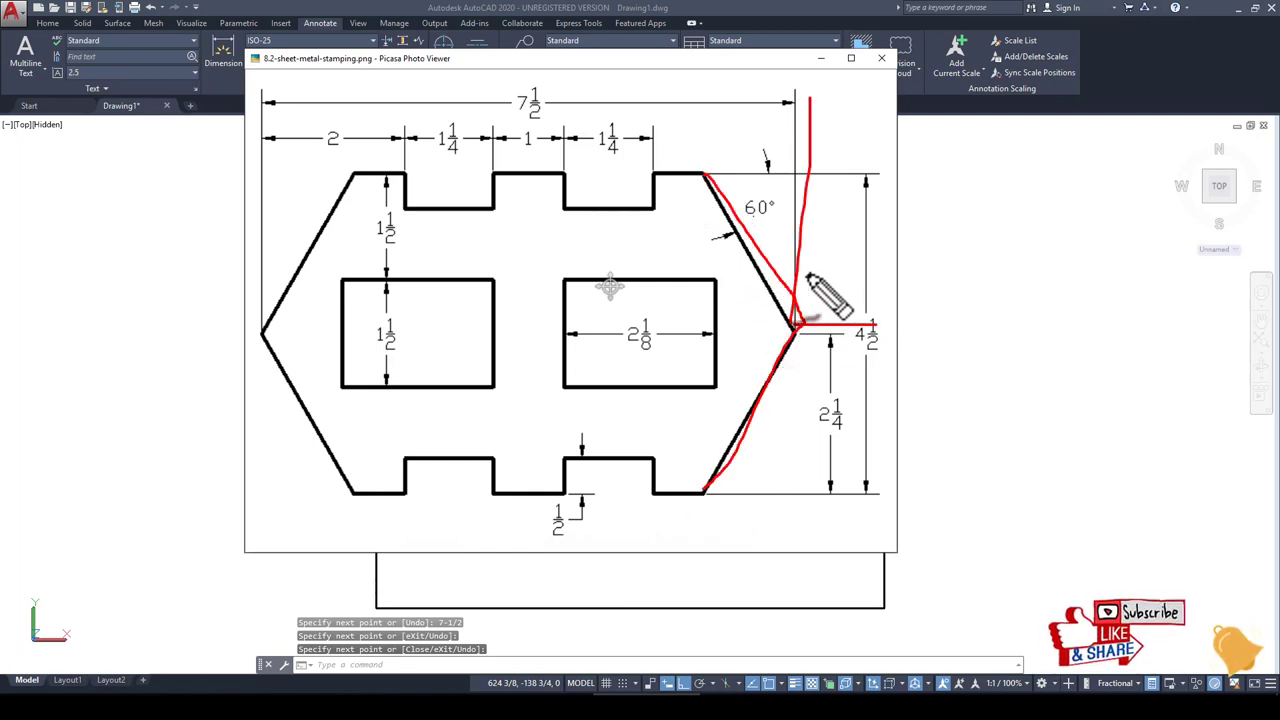
mouse_move(762, 250)
mouse_down()
mouse_move(835, 243)
mouse_move(860, 322)
mouse_up()
mouse_move(820, 175)
mouse_down()
mouse_move(822, 210)
mouse_move(870, 185)
mouse_move(832, 255)
mouse_up()
key(Escape)
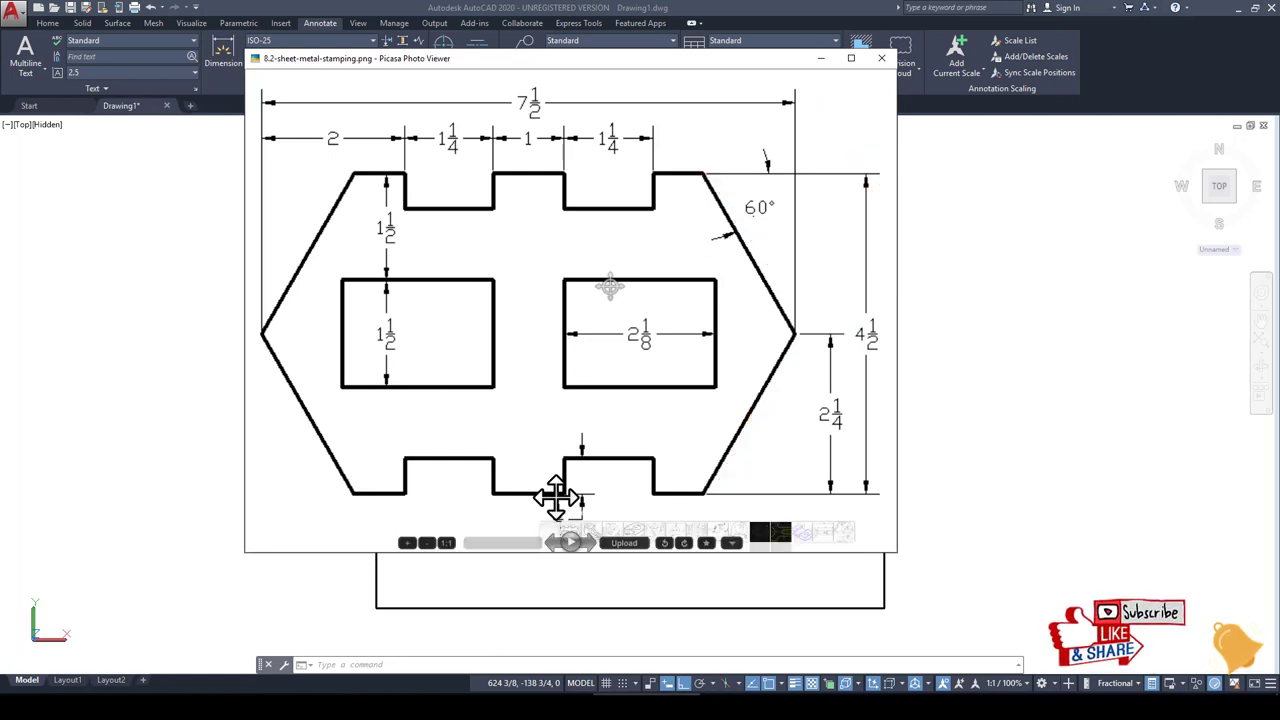
key(Escape)
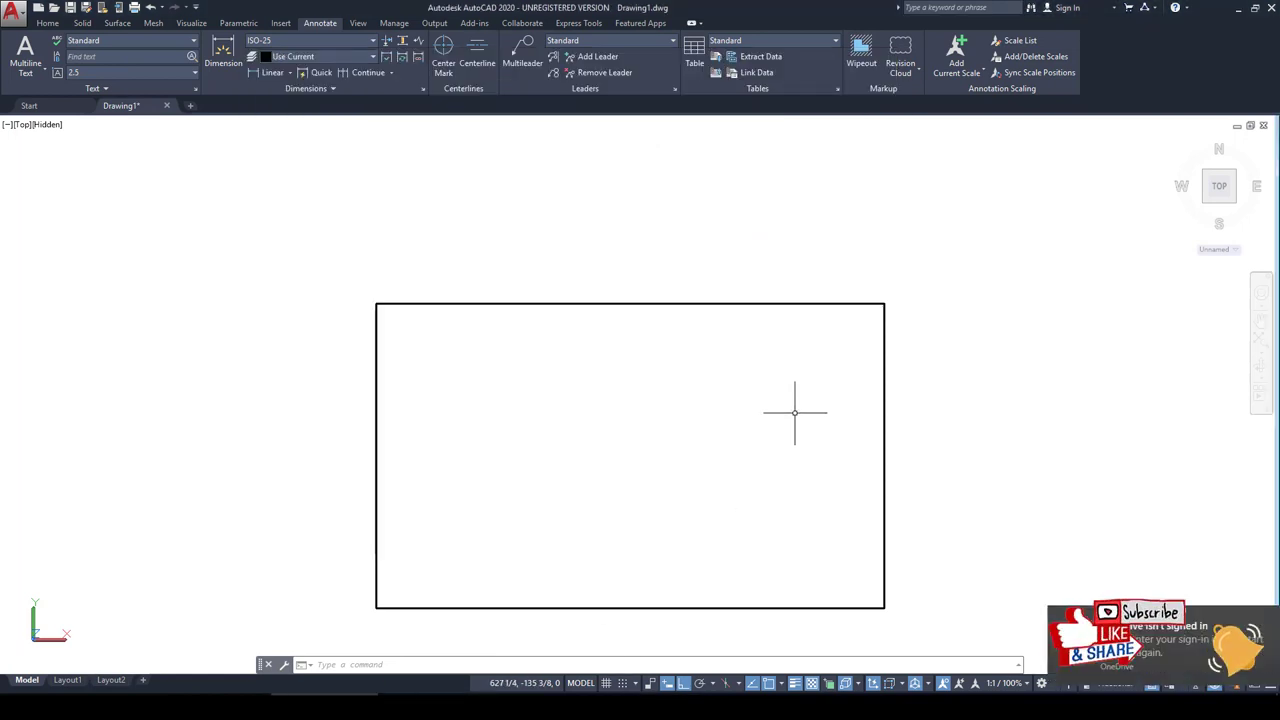
Step: Draw upper and lower angled lines from the right edge's midpoint with Ortho off
text(l)
key(Return)
click(886, 456)
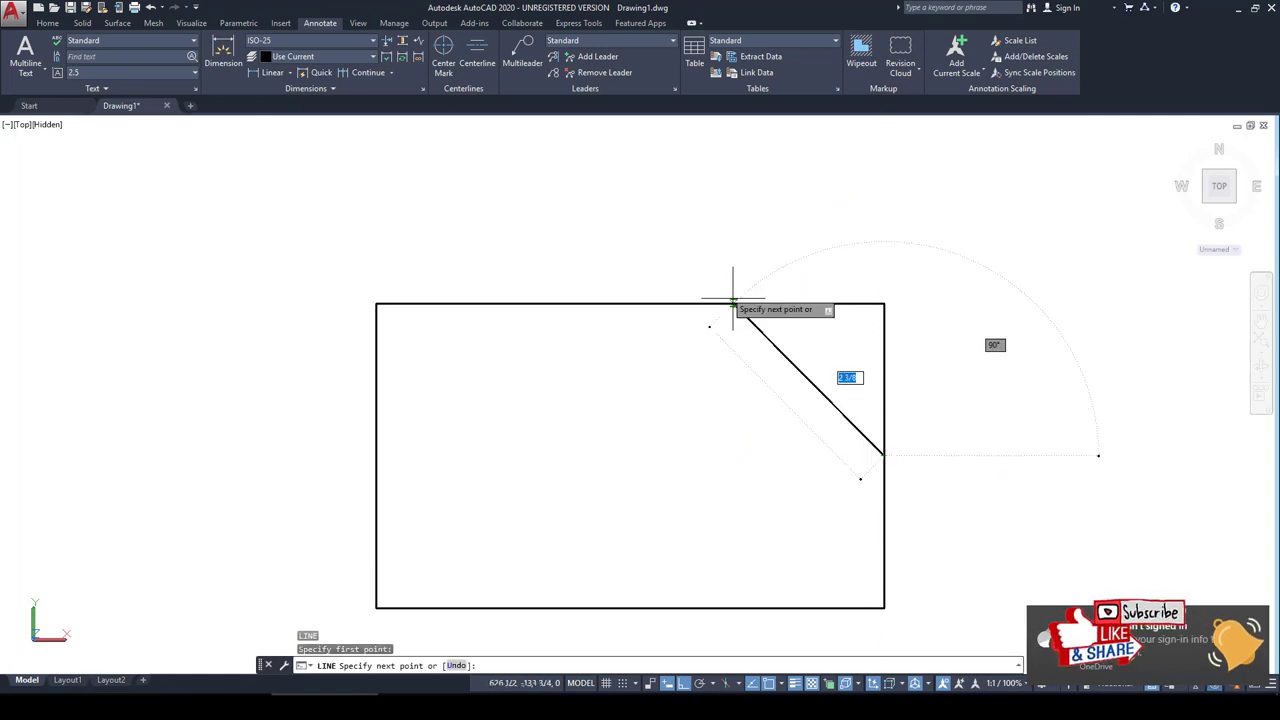
key(F8)
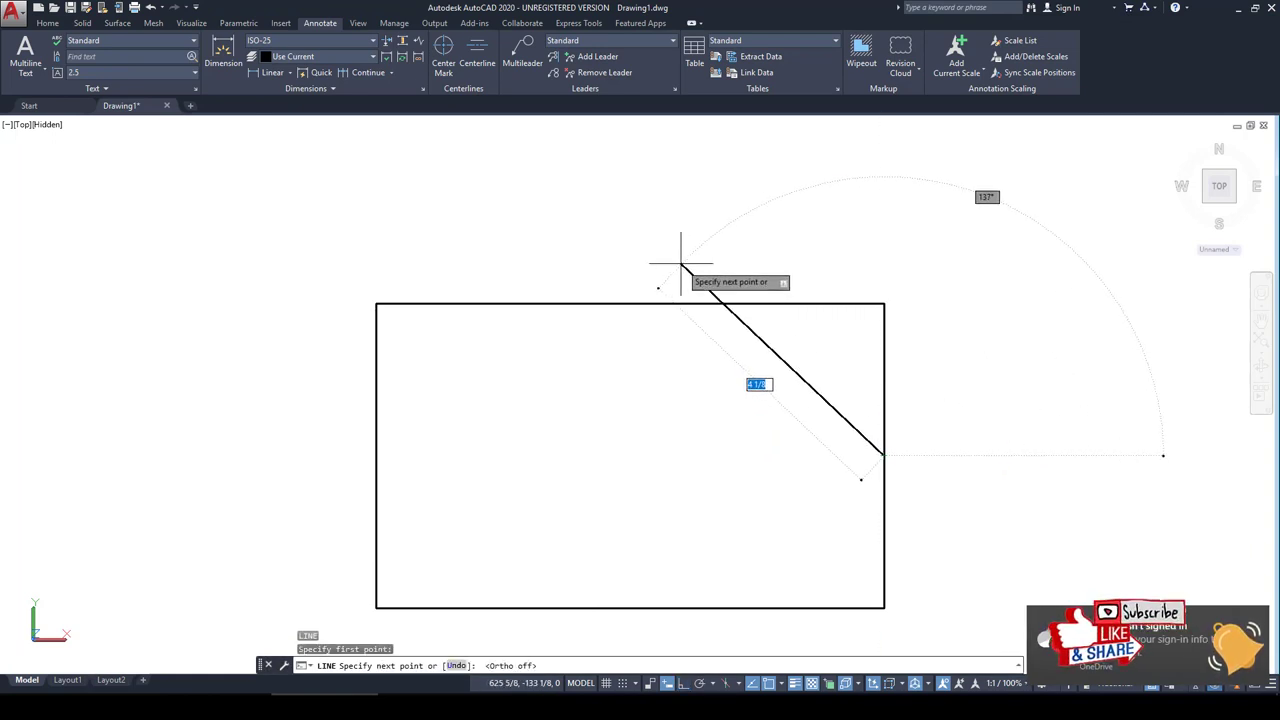
text(1)
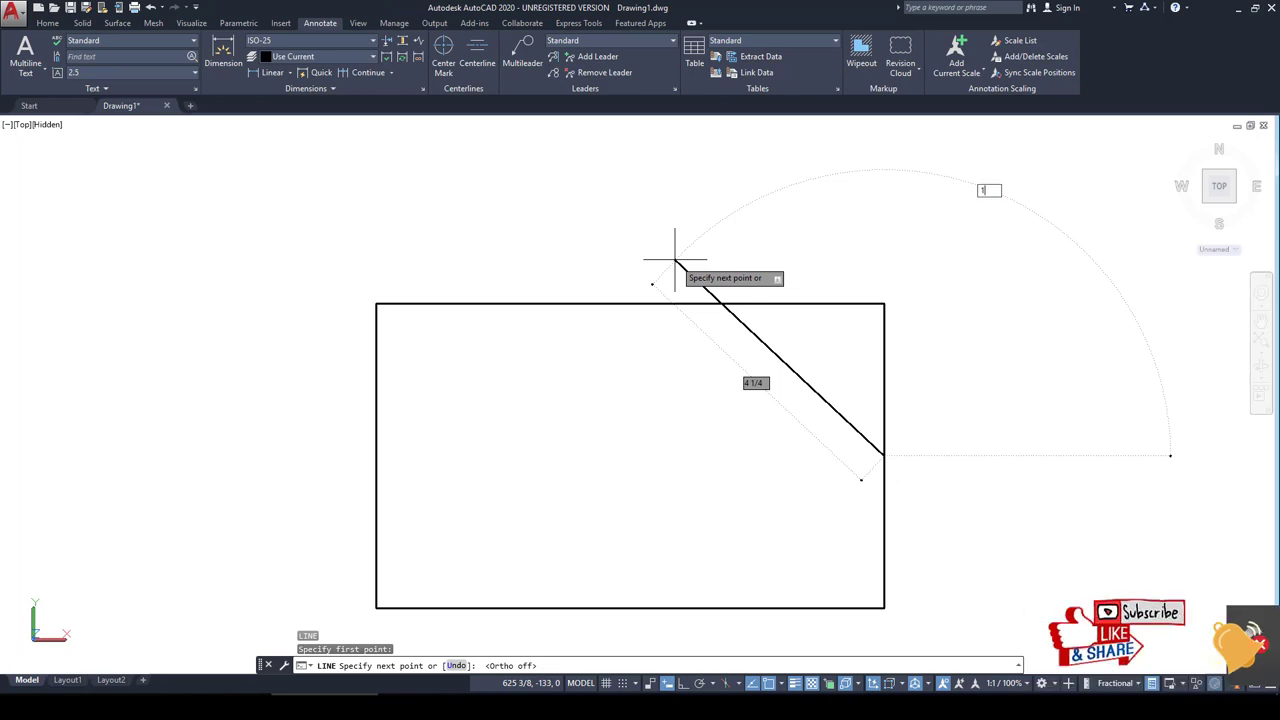
key(Tab)
key(Return)
key(Return)
key(Return)
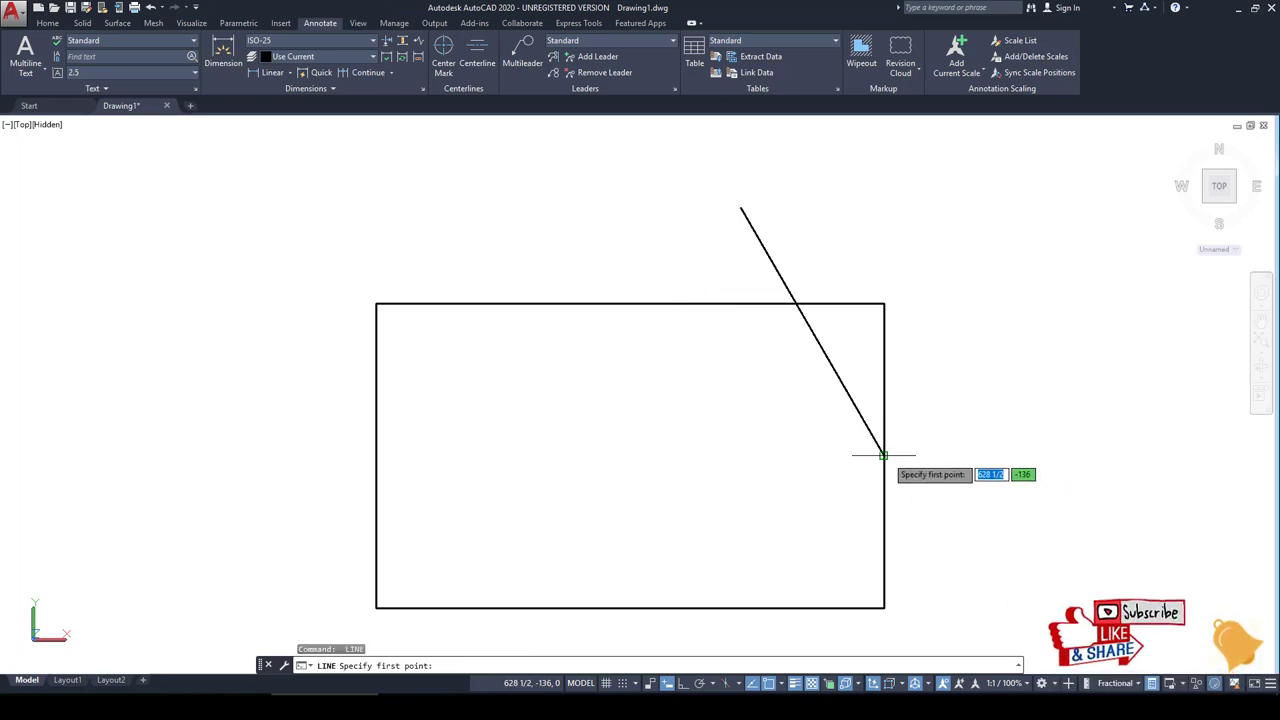
click(884, 457)
middle_drag(884, 462, 912, 297)
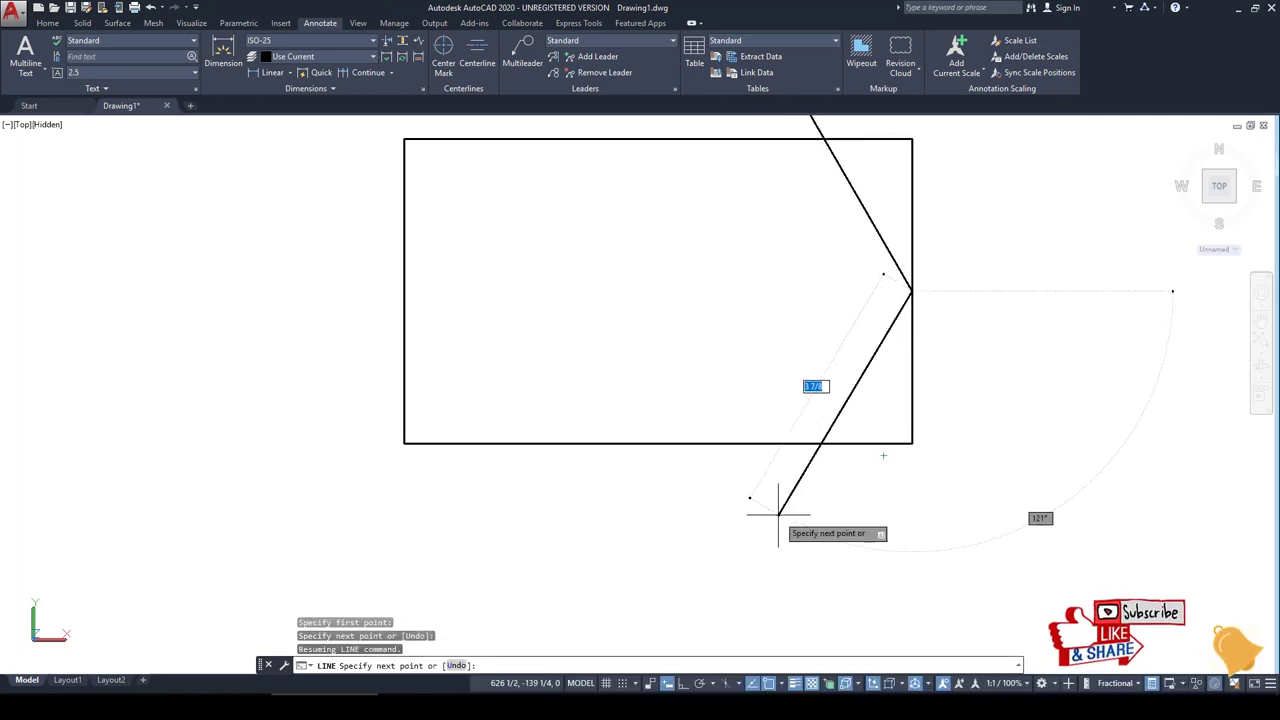
text(120)
key(Return)
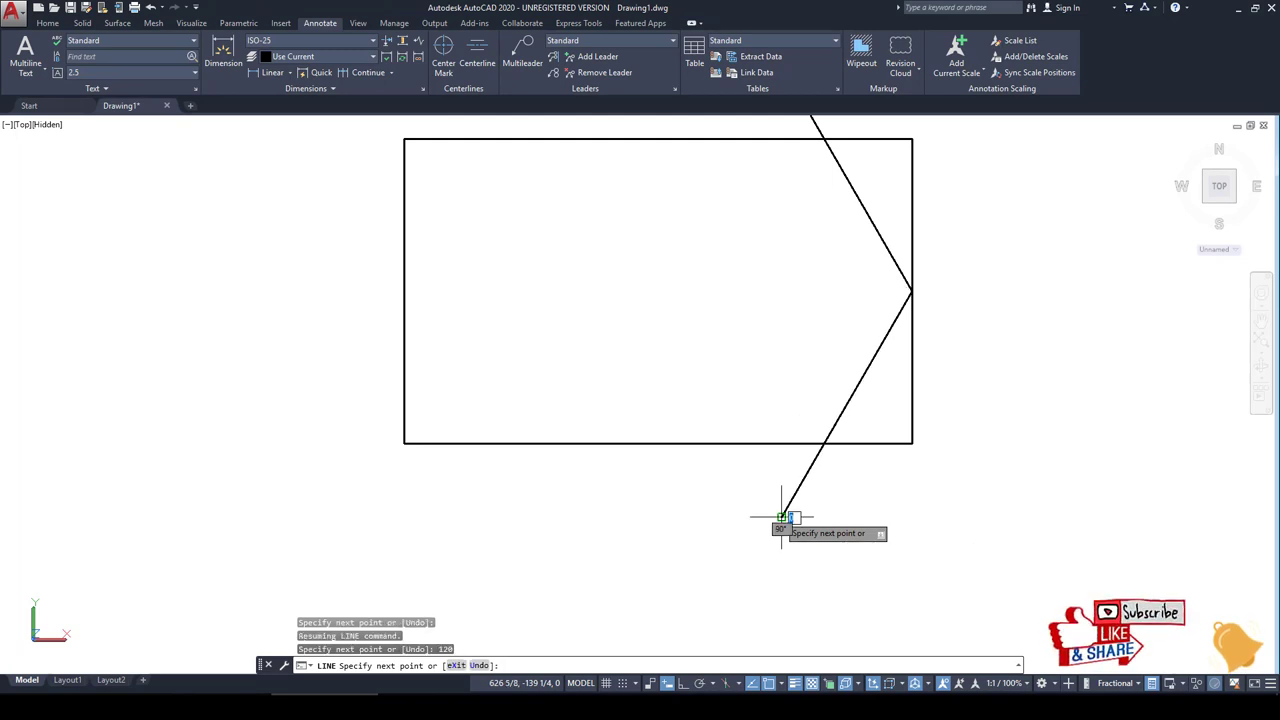
key(Return)
Step: Trim the angled lines' ends extending above and below the rectangle
text(r)
key(Return)
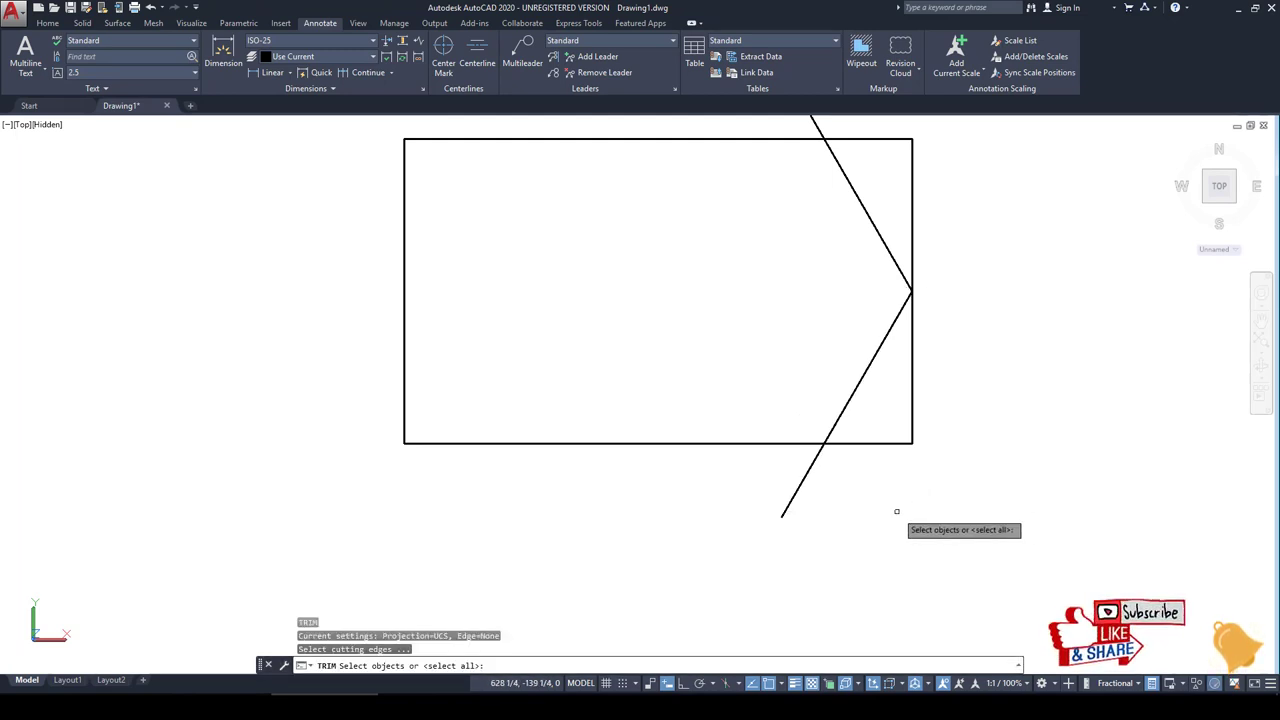
click(874, 531)
click(791, 486)
scroll(842, 500, down, 4)
click(863, 401)
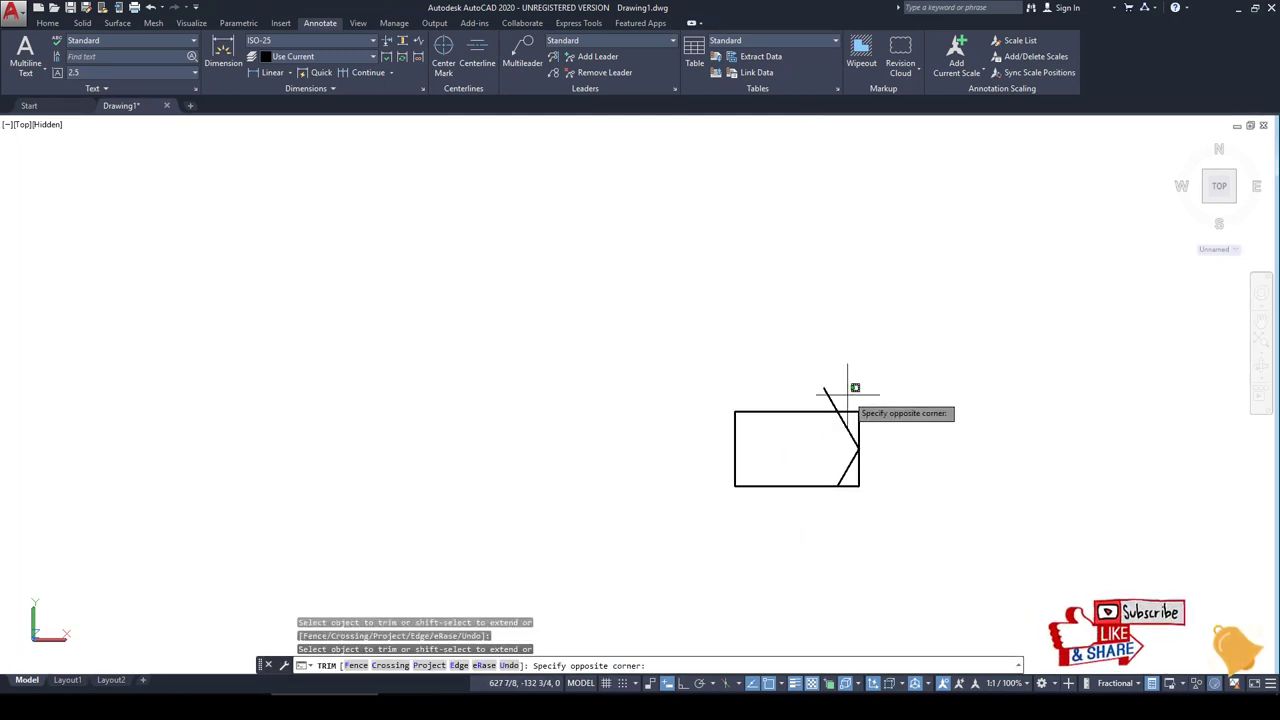
click(832, 386)
key(Return)
scroll(908, 420, up, 2)
scroll(907, 421, up, 2)
key(Escape)
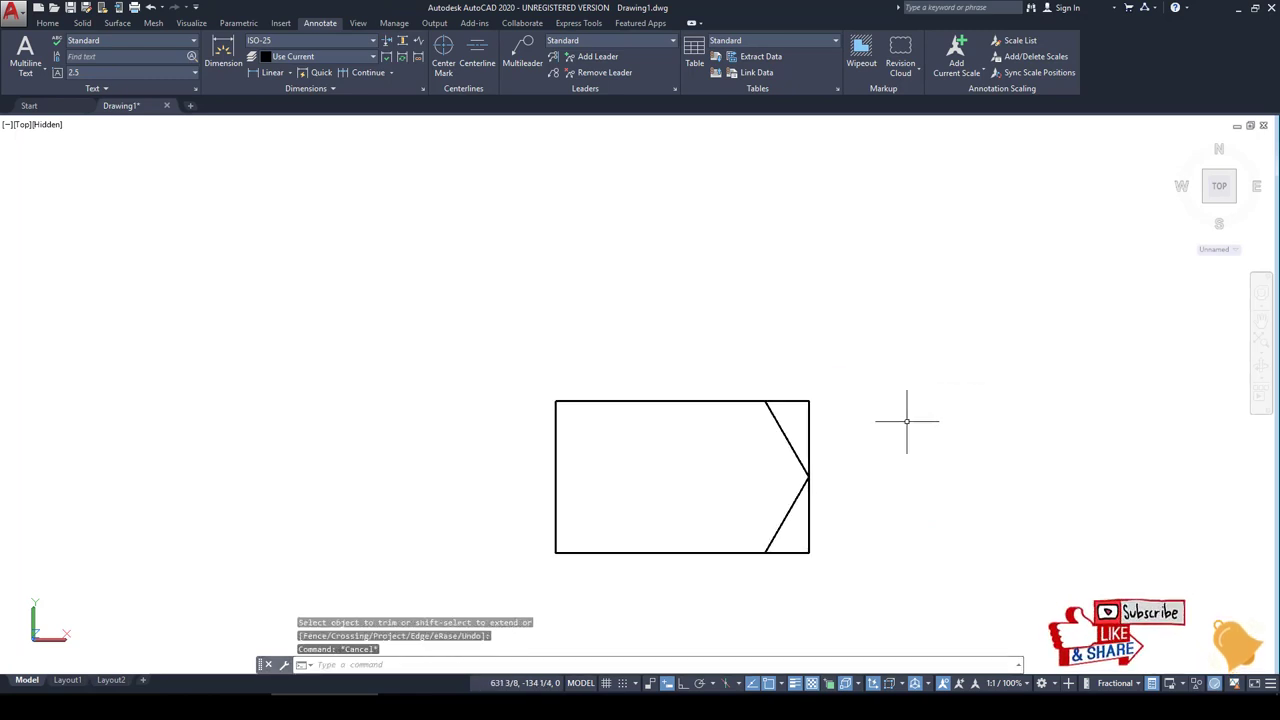
text(mi)
key(Return)
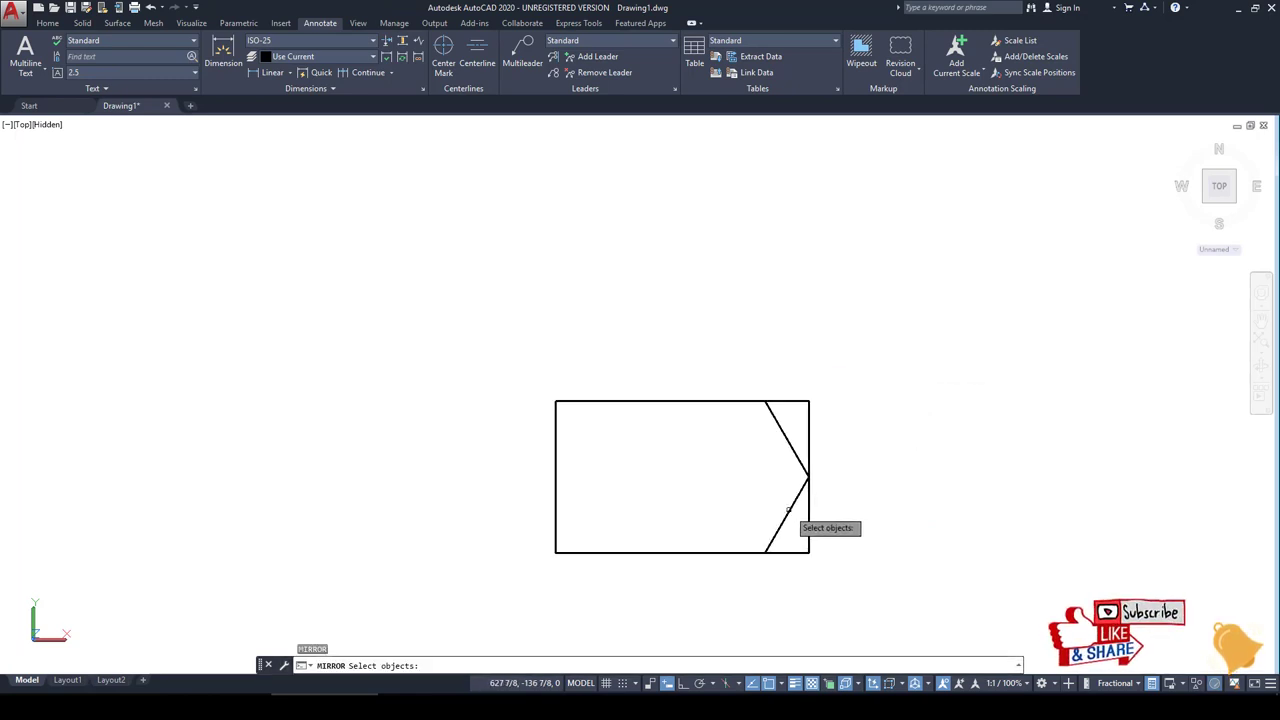
Step: Mirror both angled lines about a vertical axis through the bottom-edge midpoint, keeping the originals
click(789, 510)
click(798, 460)
key(Return)
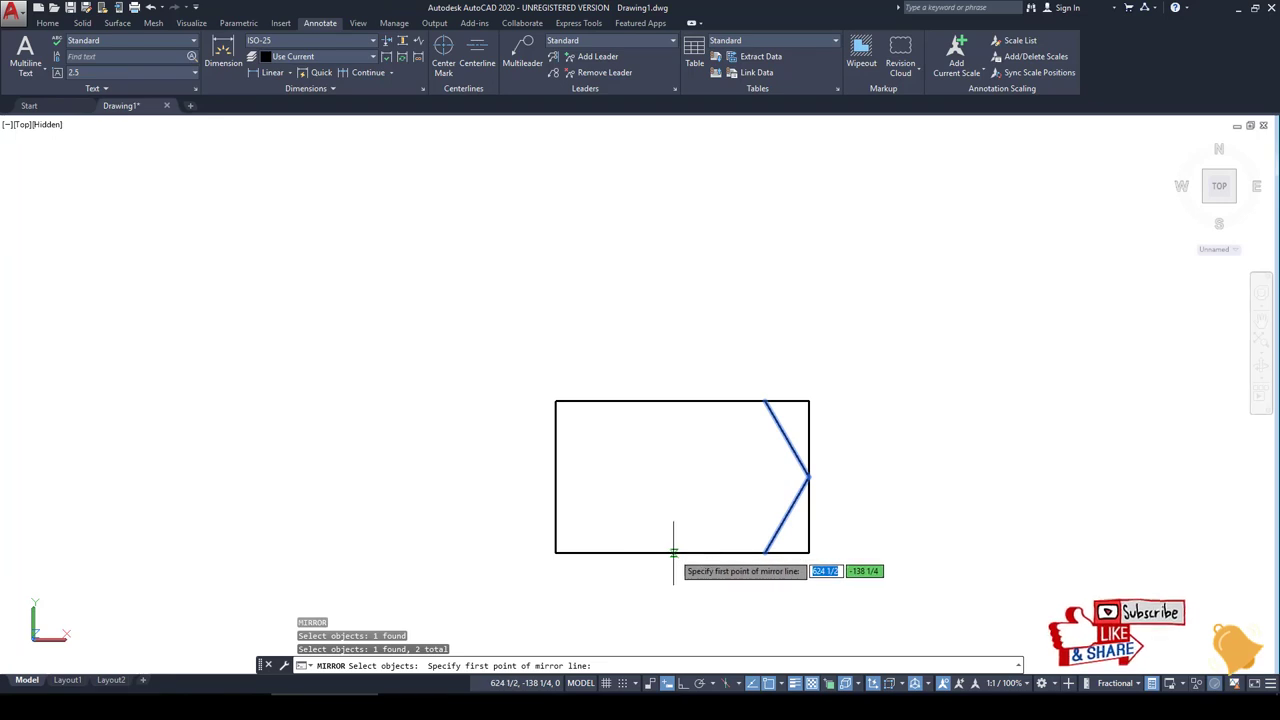
click(681, 552)
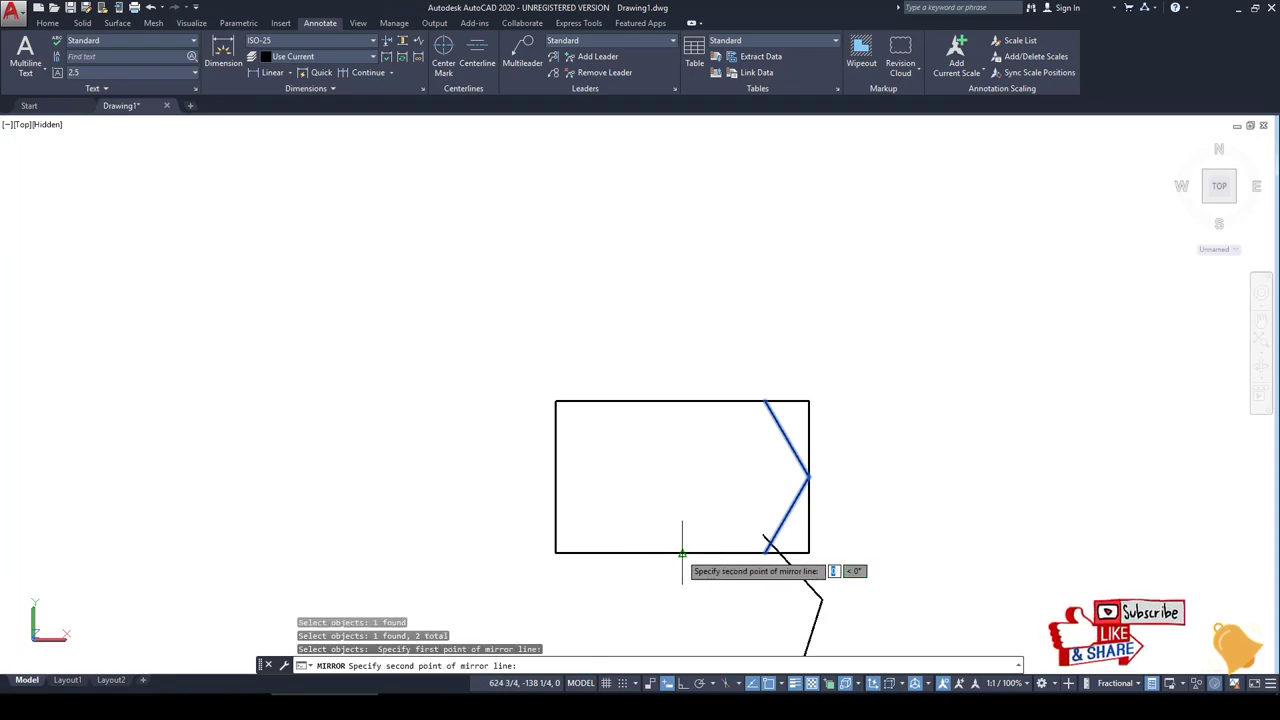
click(688, 462)
key(Escape)
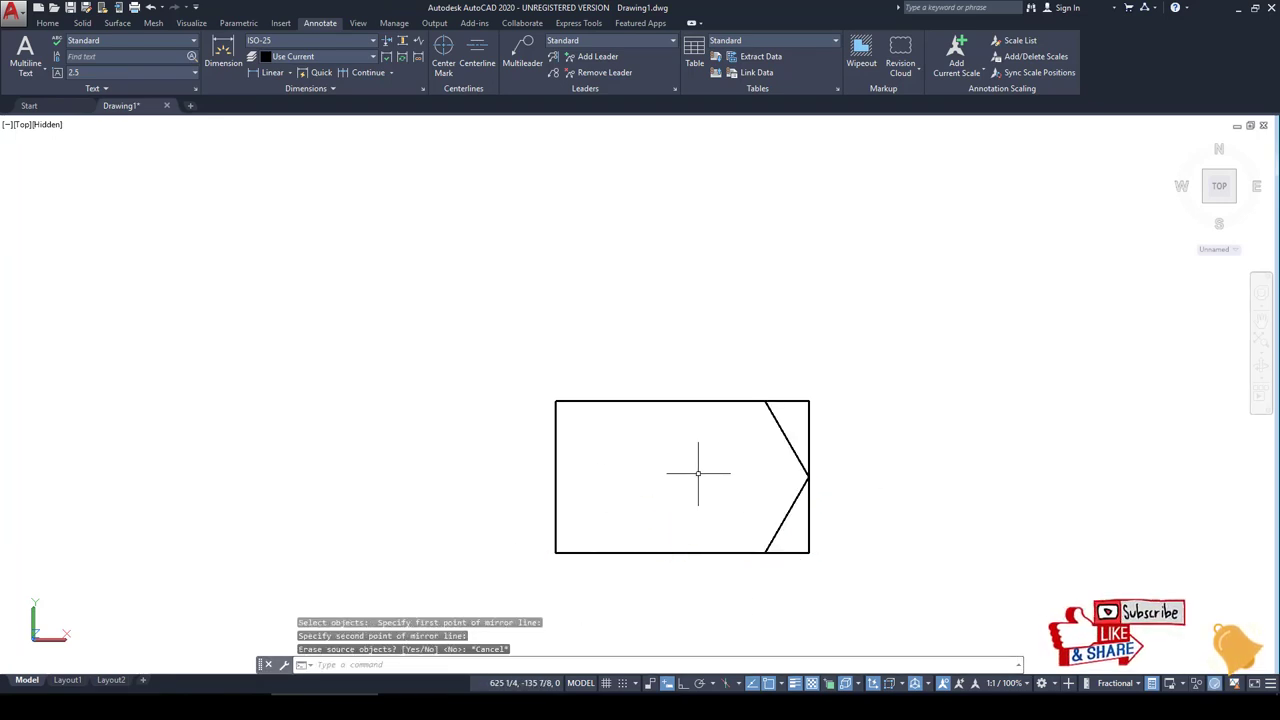
key(Return)
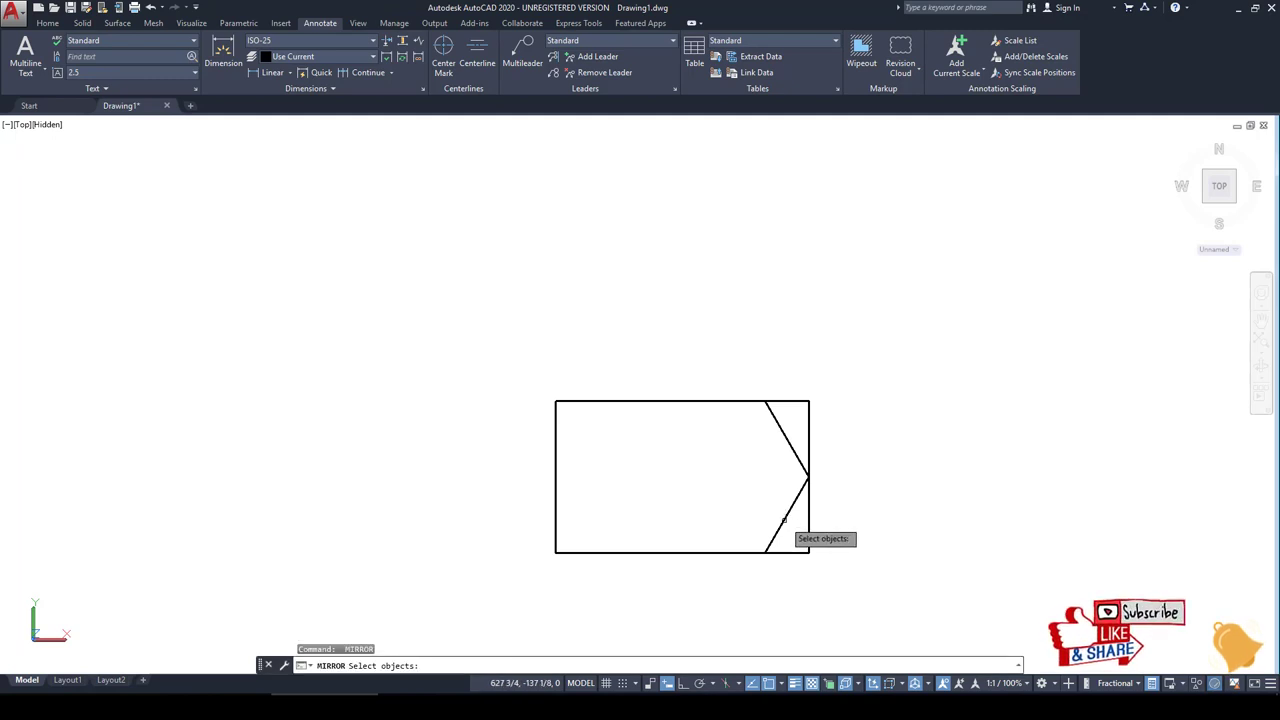
click(784, 519)
click(790, 446)
key(Return)
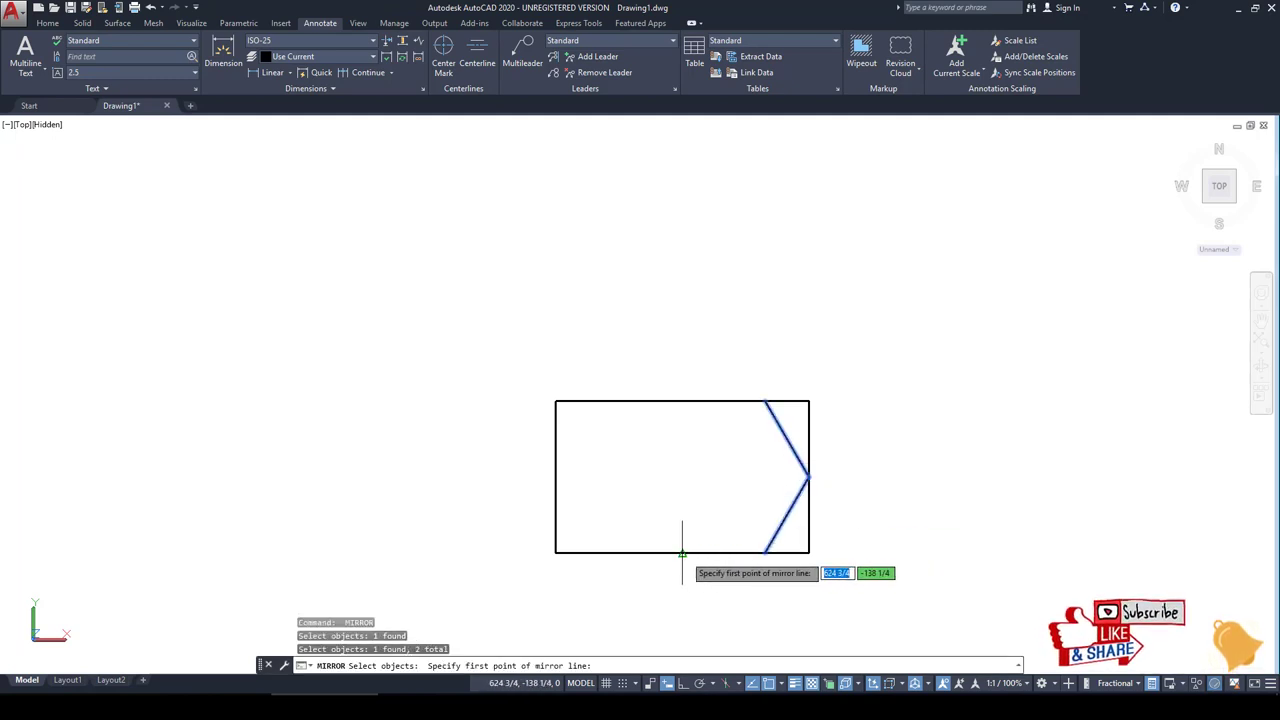
click(682, 552)
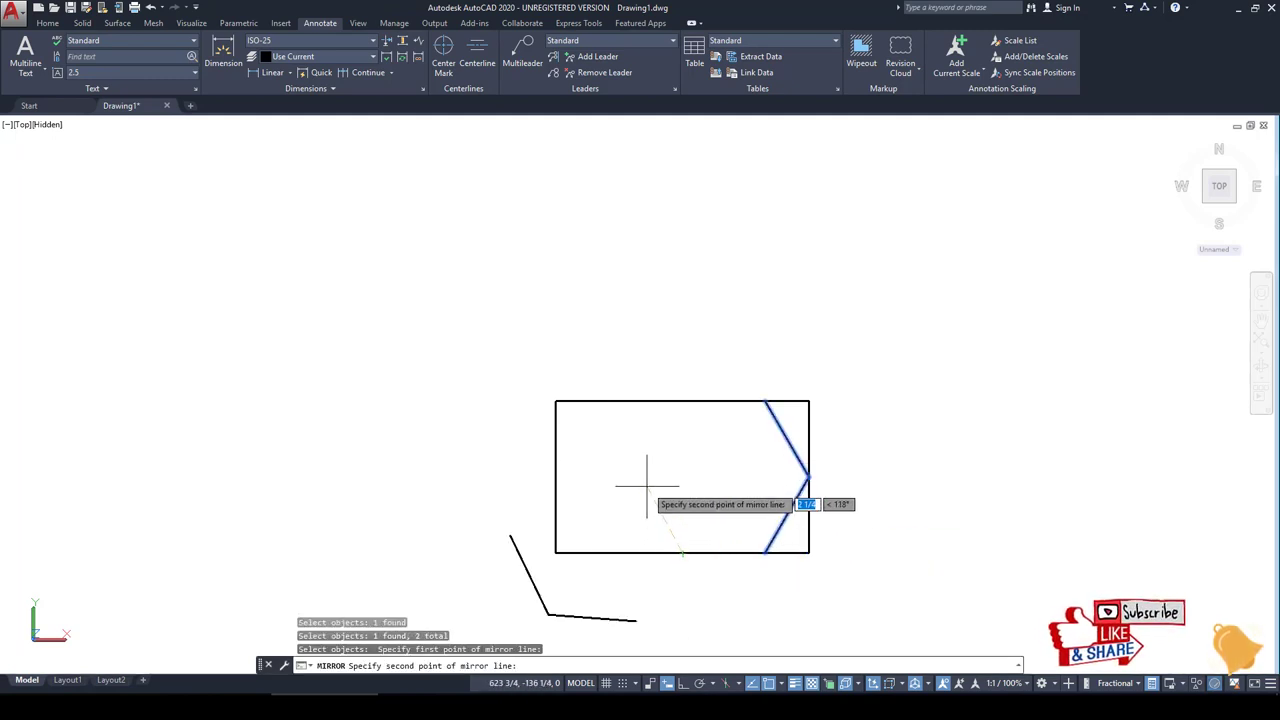
click(688, 453)
key(Return)
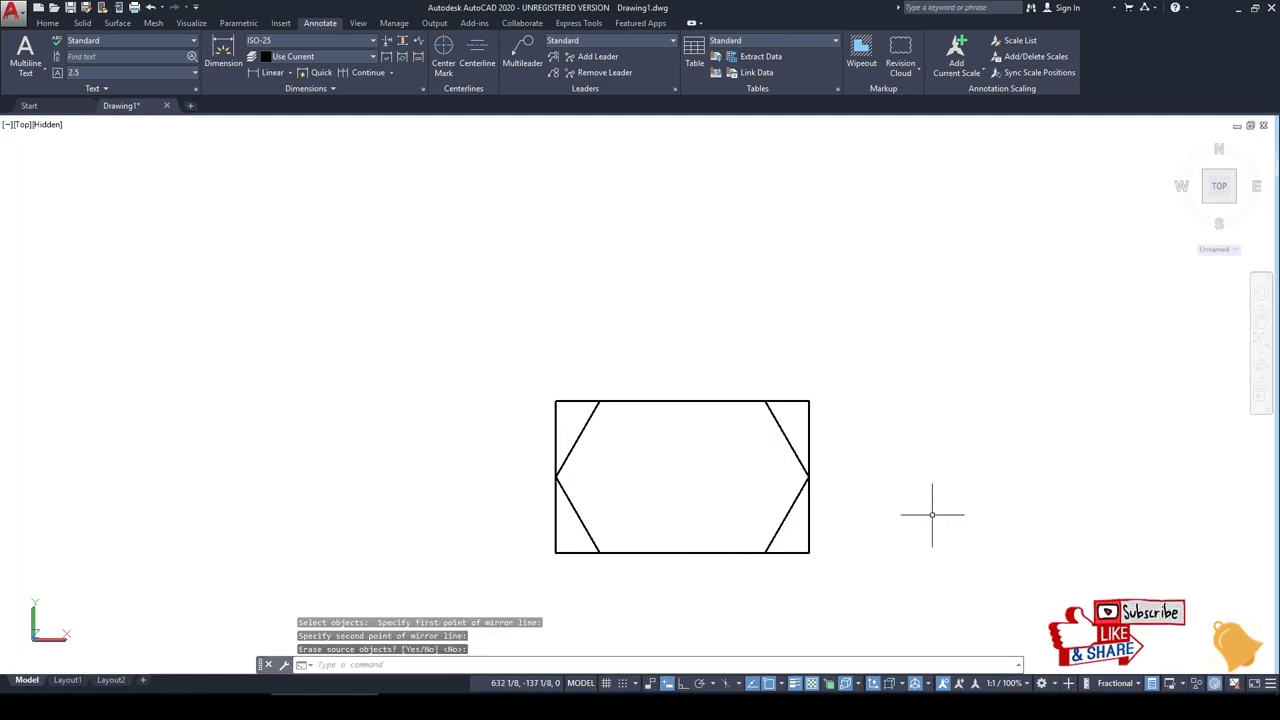
key(alt+Tab)
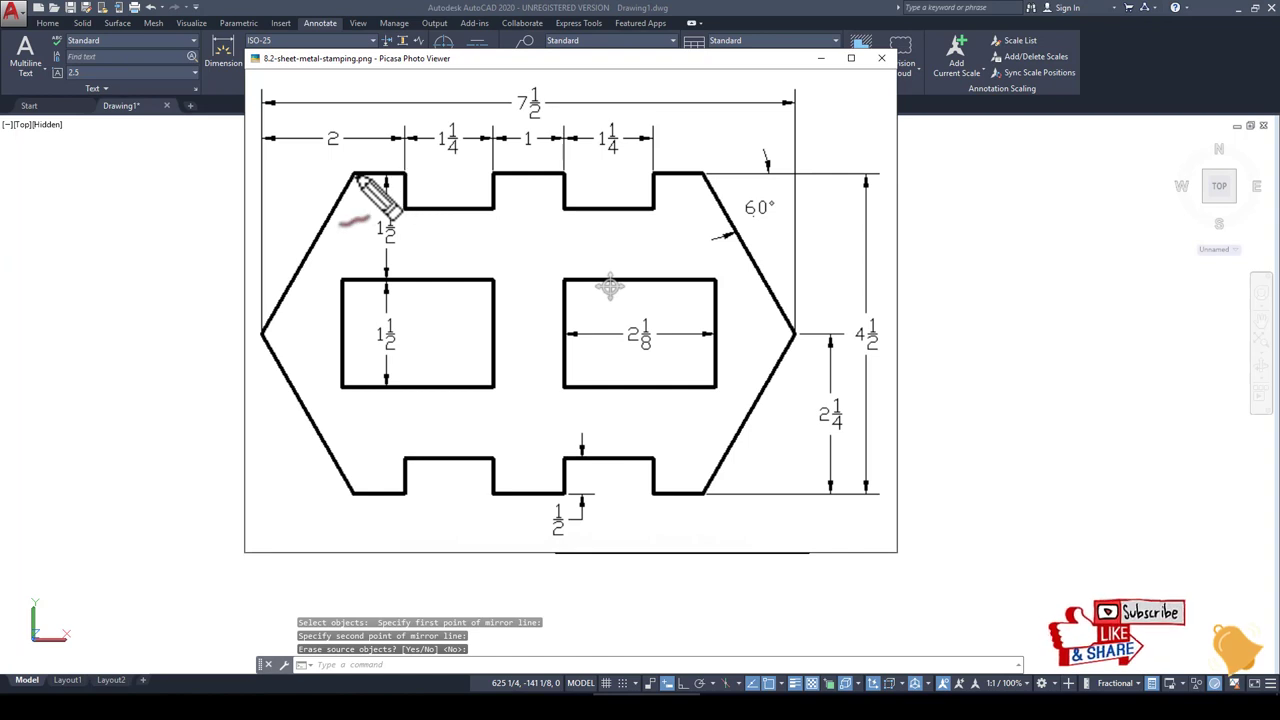
drag(349, 98, 347, 513)
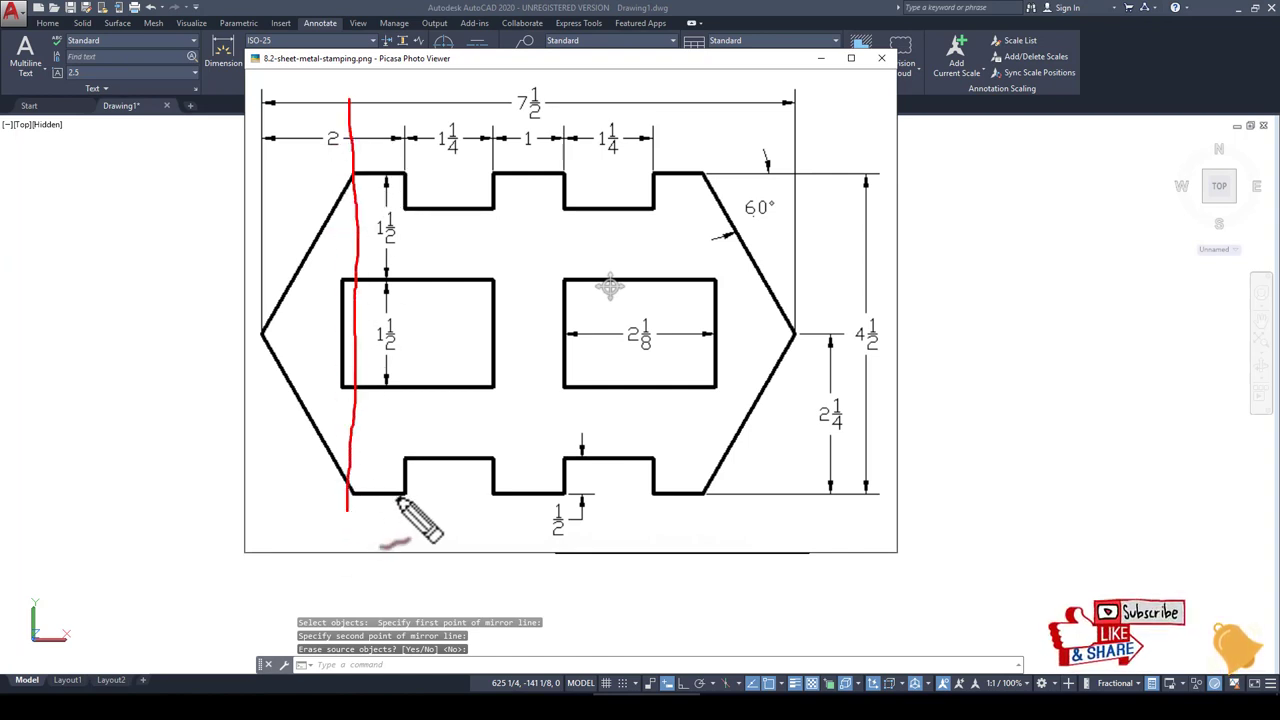
drag(405, 88, 400, 494)
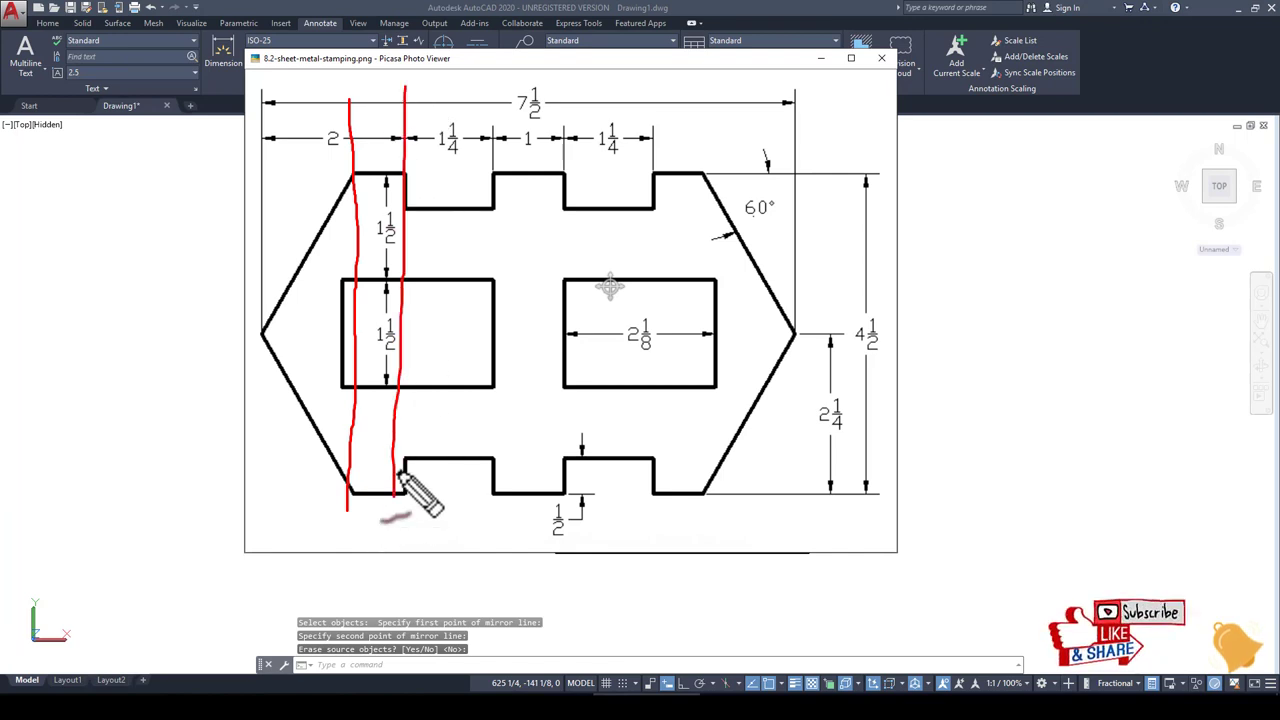
drag(494, 80, 491, 495)
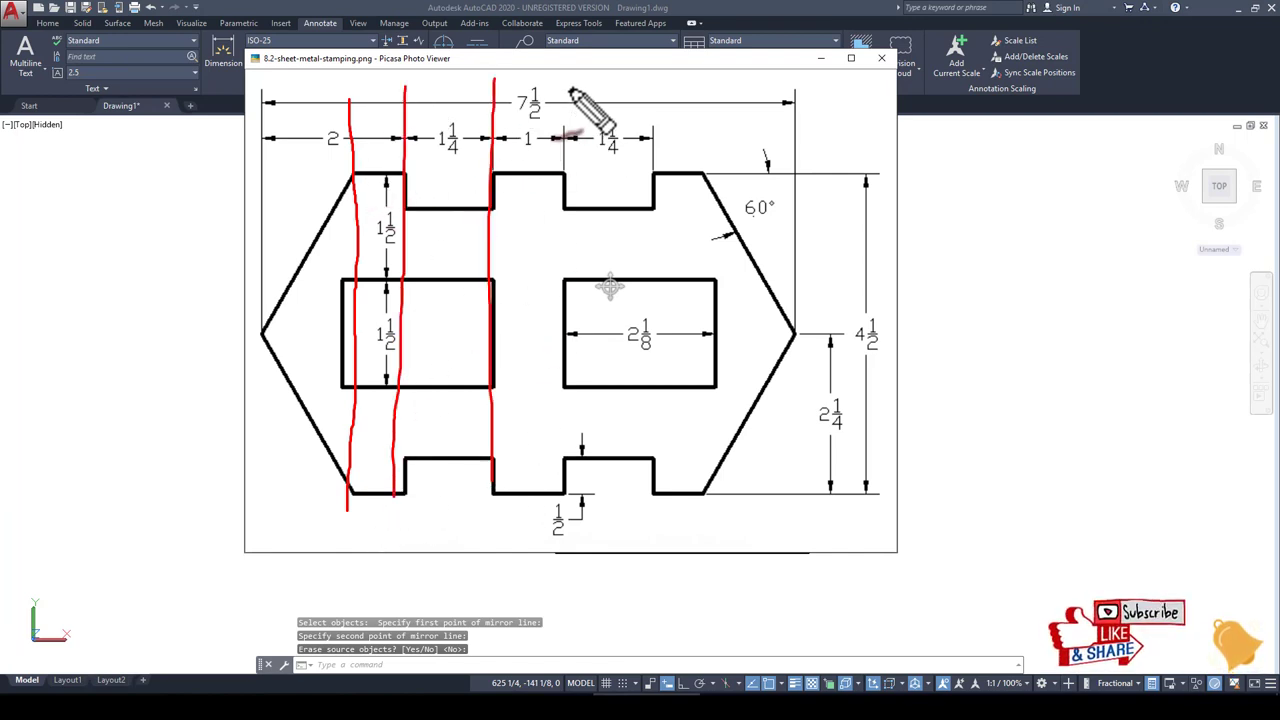
drag(571, 88, 575, 585)
drag(673, 80, 675, 455)
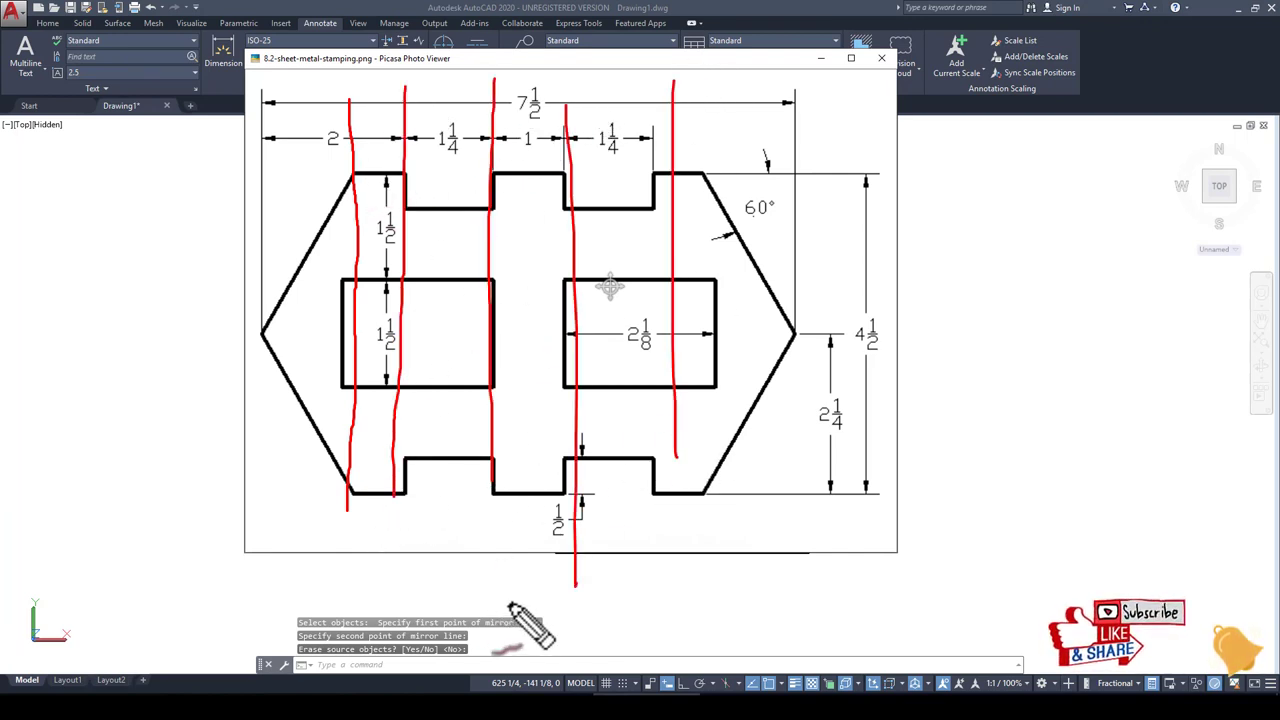
key(Escape)
key(Escape)
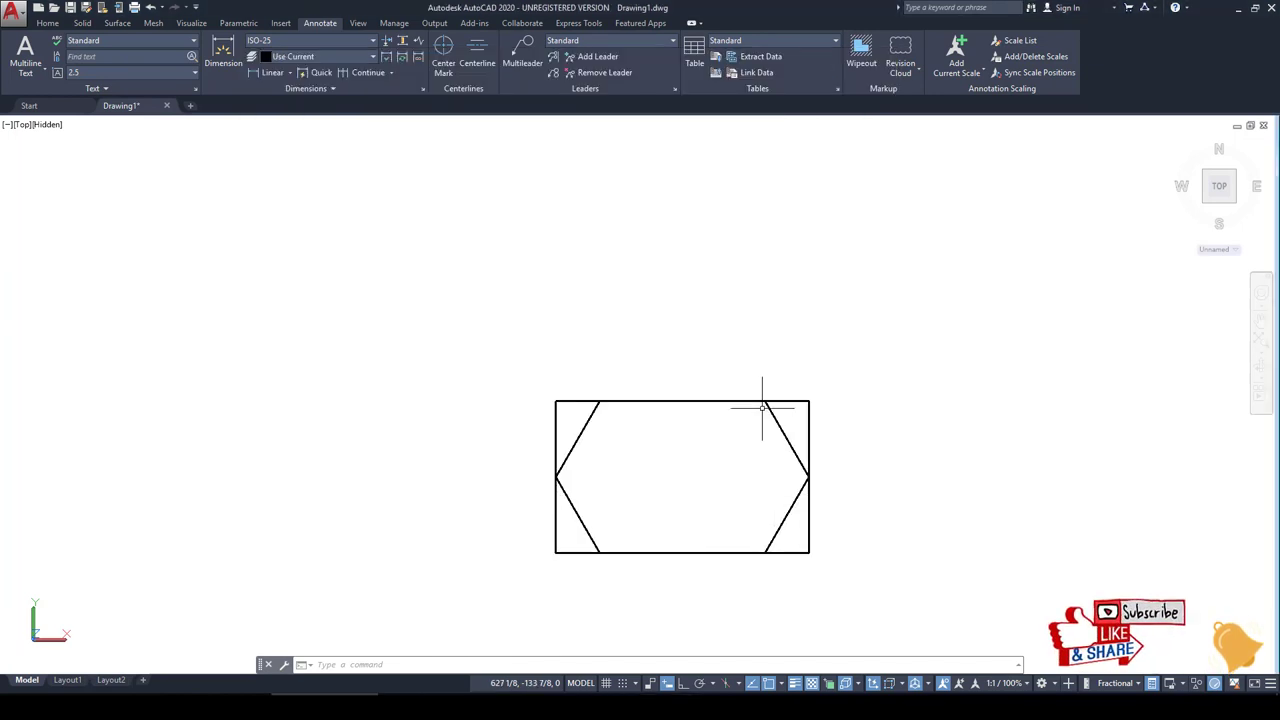
Step: Offset the rectangle's left edge 2 inward to make a vertical line
key(Return)
text(2)
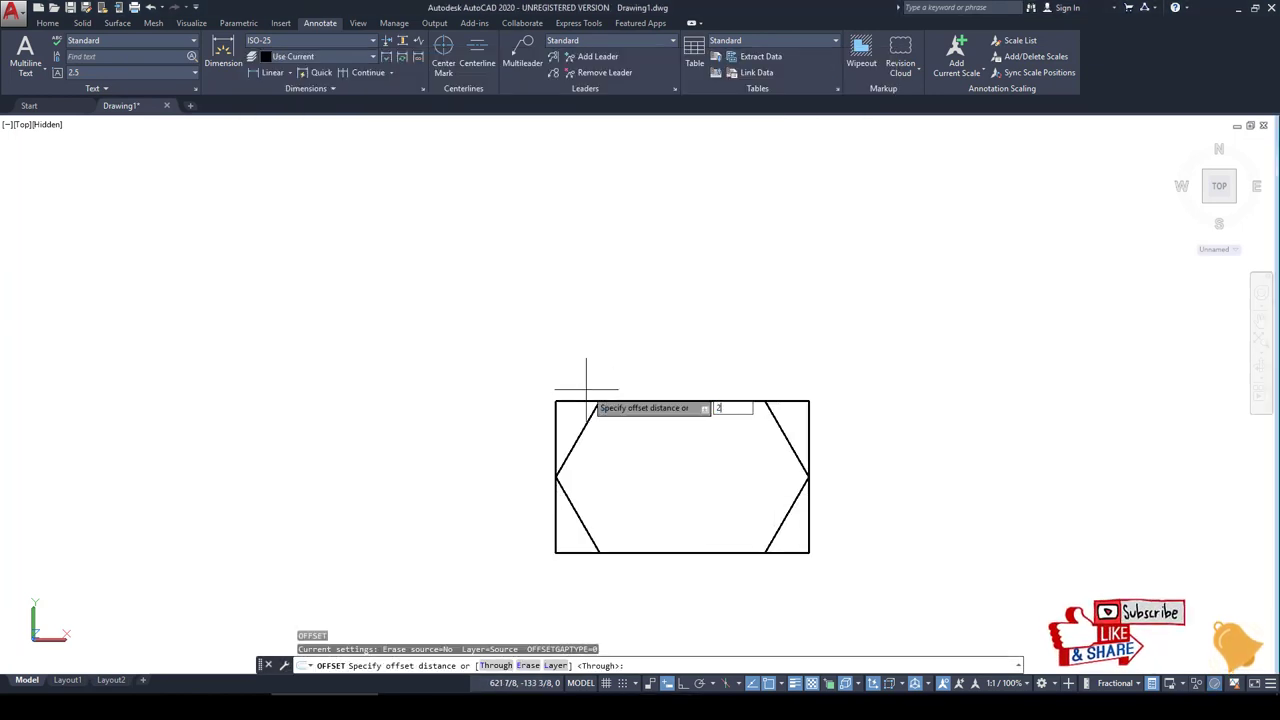
key(Return)
click(557, 442)
click(680, 443)
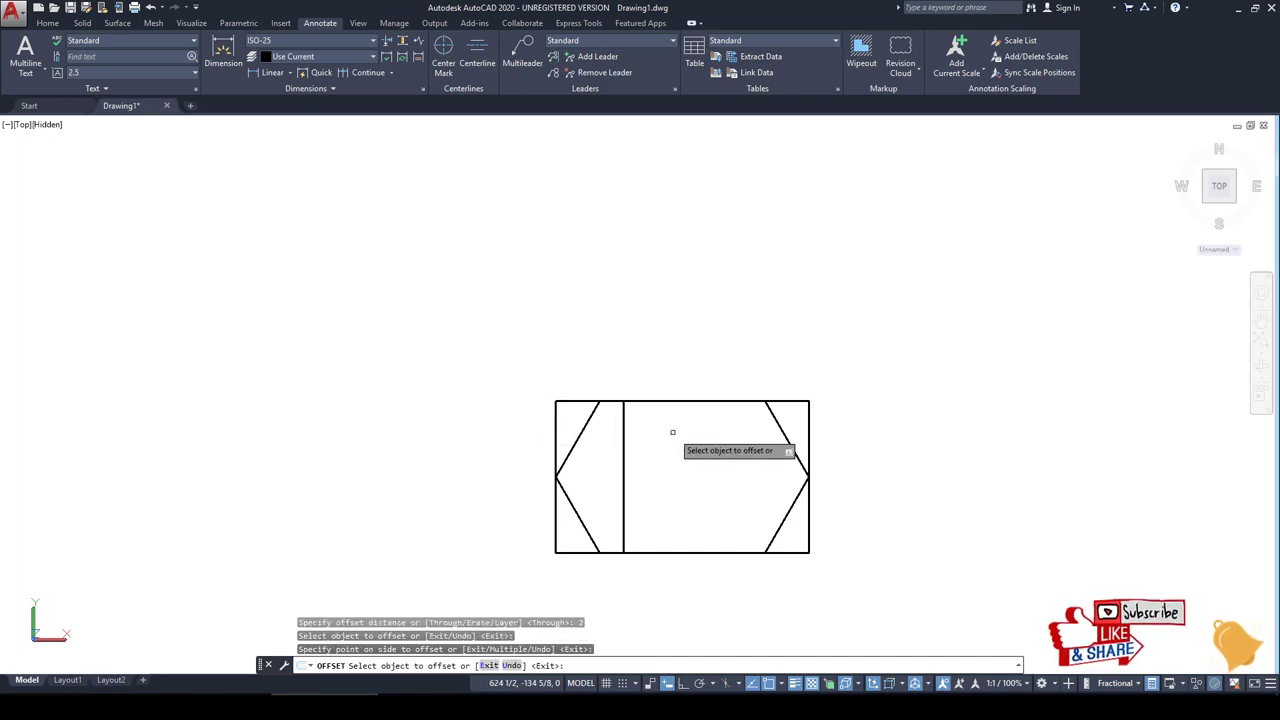
key(Escape)
Step: Offset the new vertical line 1-1/4 to the right
key(Return)
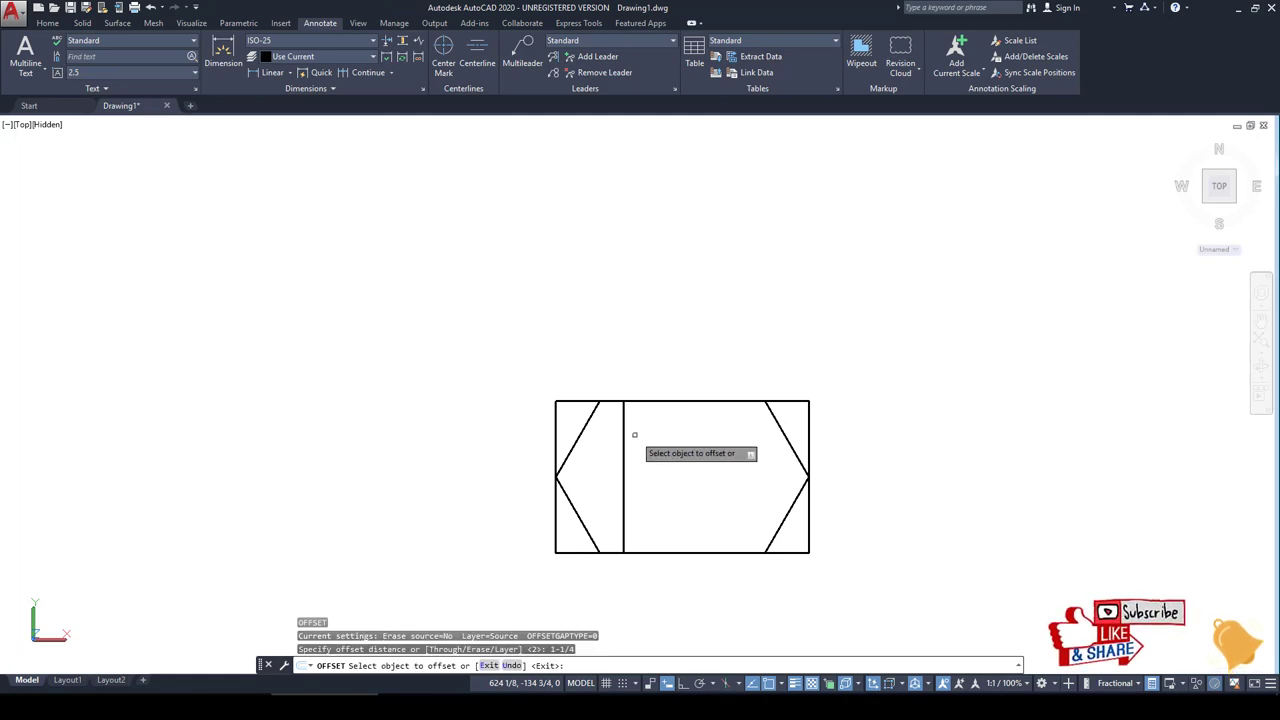
click(630, 431)
click(624, 431)
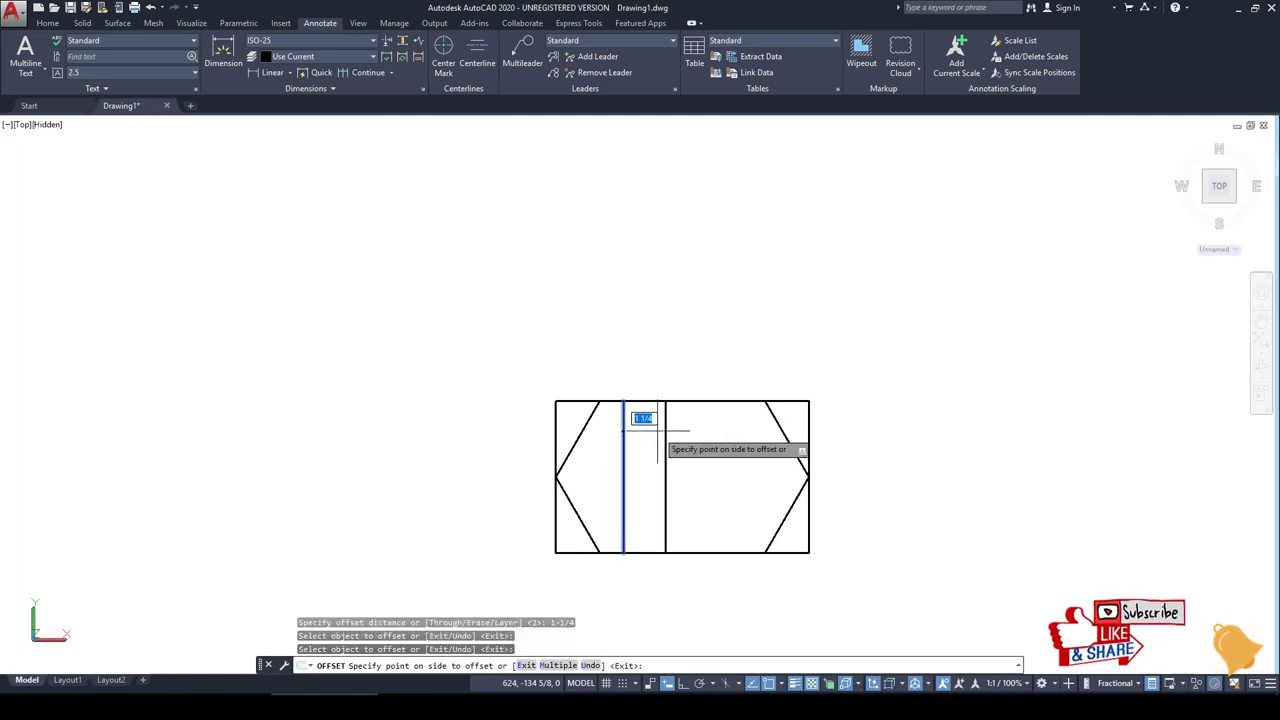
click(656, 429)
key(Escape)
text(o)
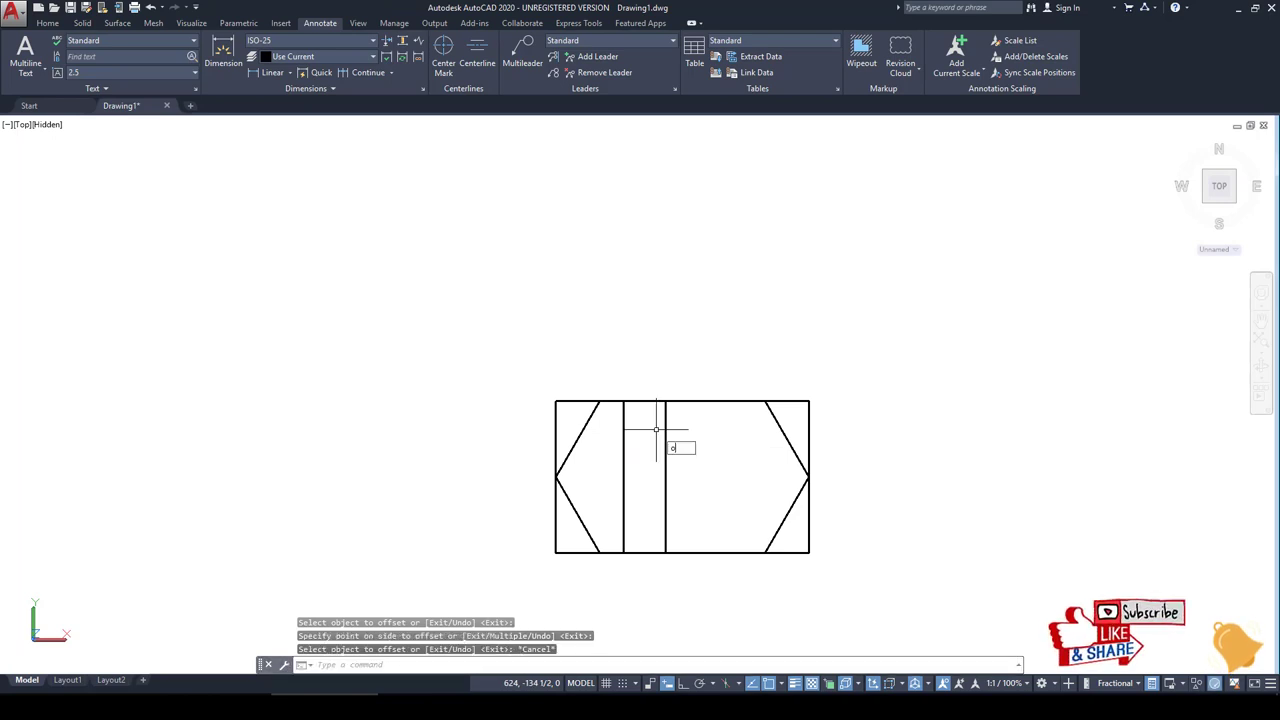
Step: Offset two more vertical lines to the right, starting at distance 1, then bring up the reference
key(Return)
text(1)
key(Return)
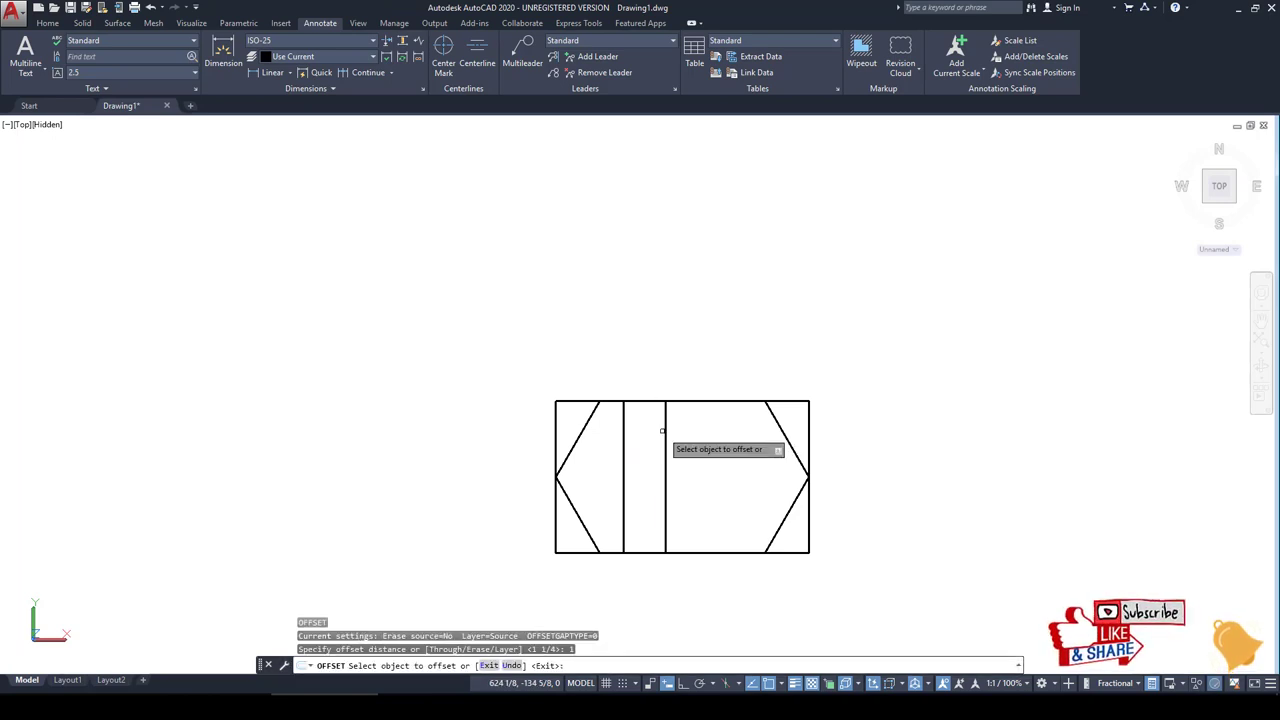
click(664, 431)
click(685, 435)
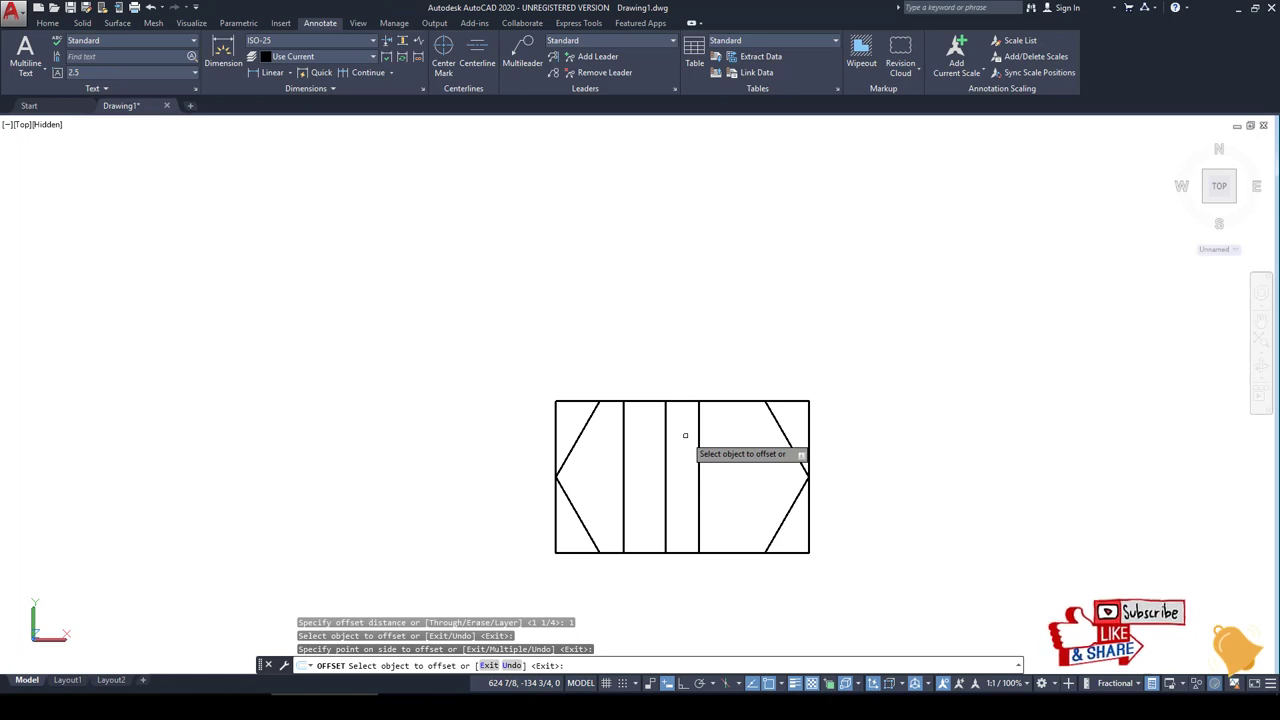
key(Return)
key(Return)
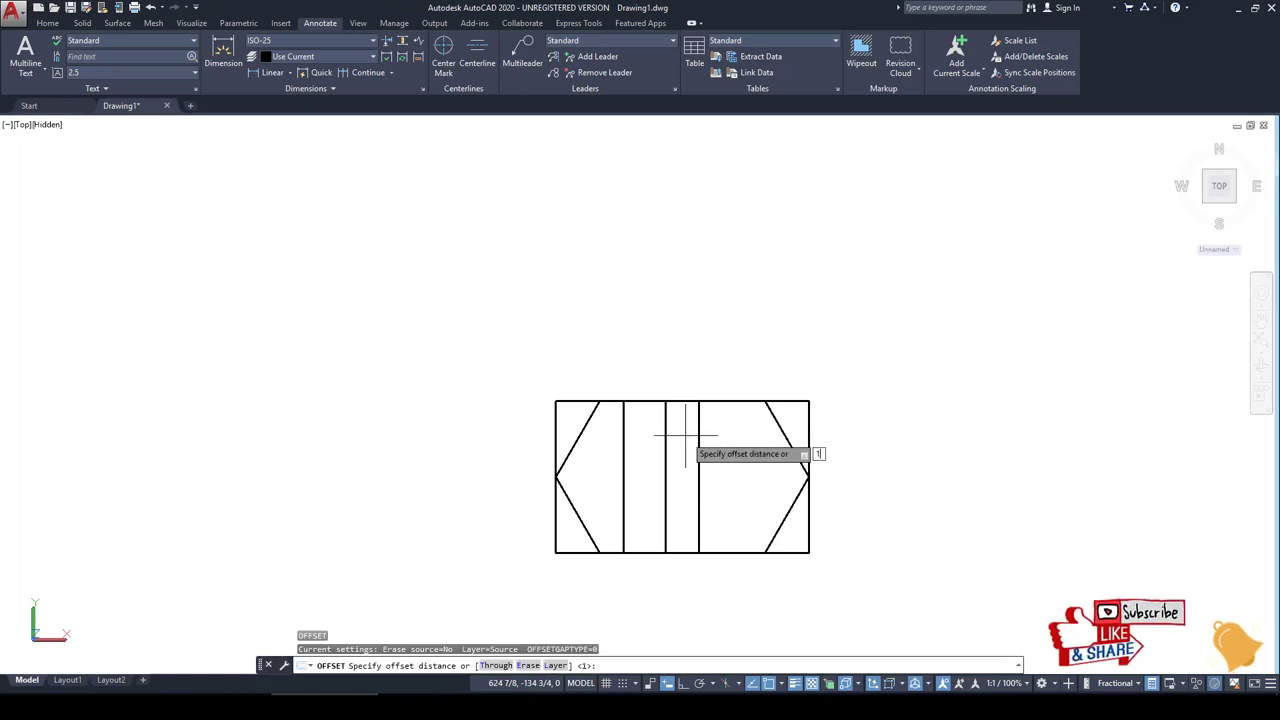
text(-1/4)
key(Return)
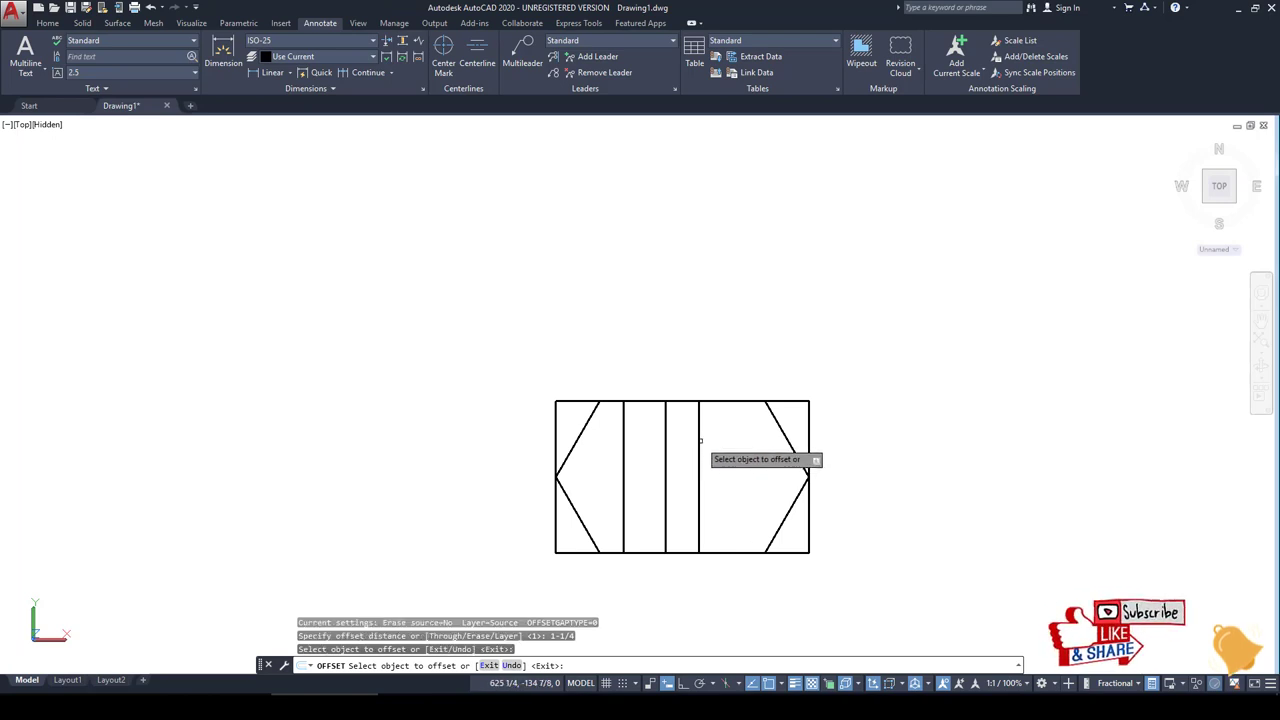
click(699, 440)
click(731, 445)
key(Escape)
key(alt+Tab)
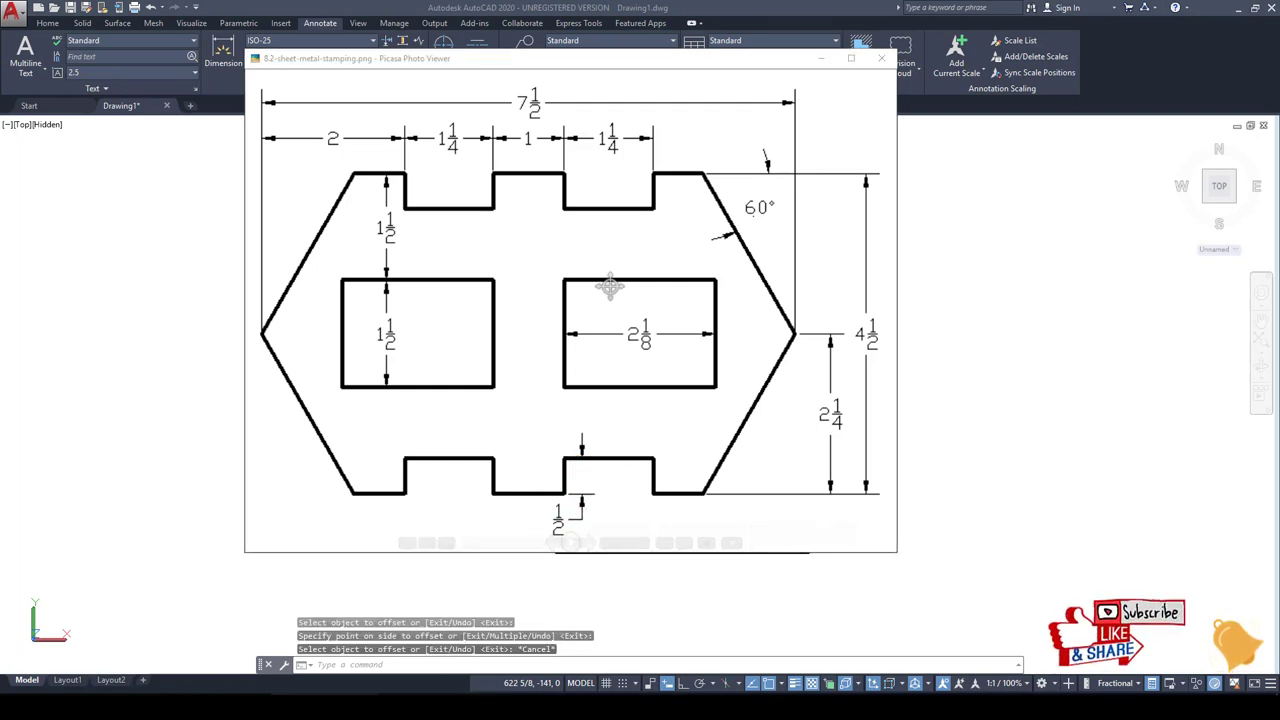
Step: Offset the bottom edge up and the top edge down by 1/2 to mark notch depth
key(alt+Tab)
key(Return)
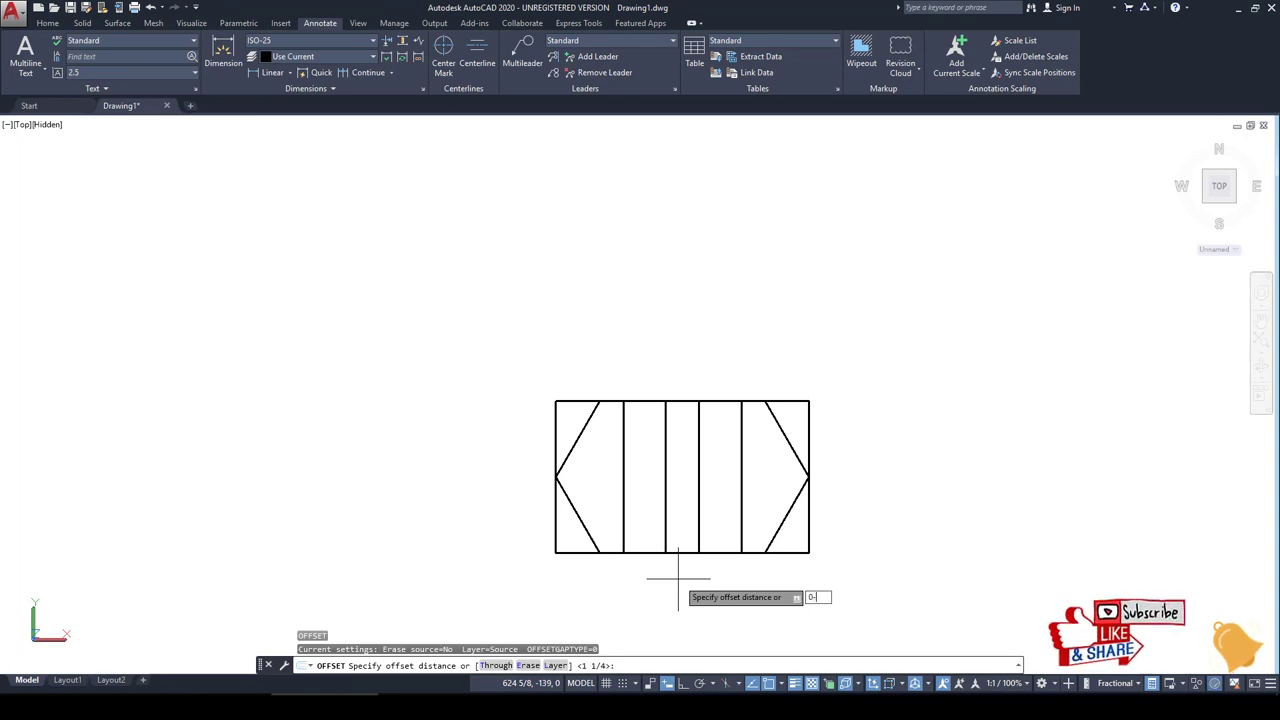
text(2)
key(Return)
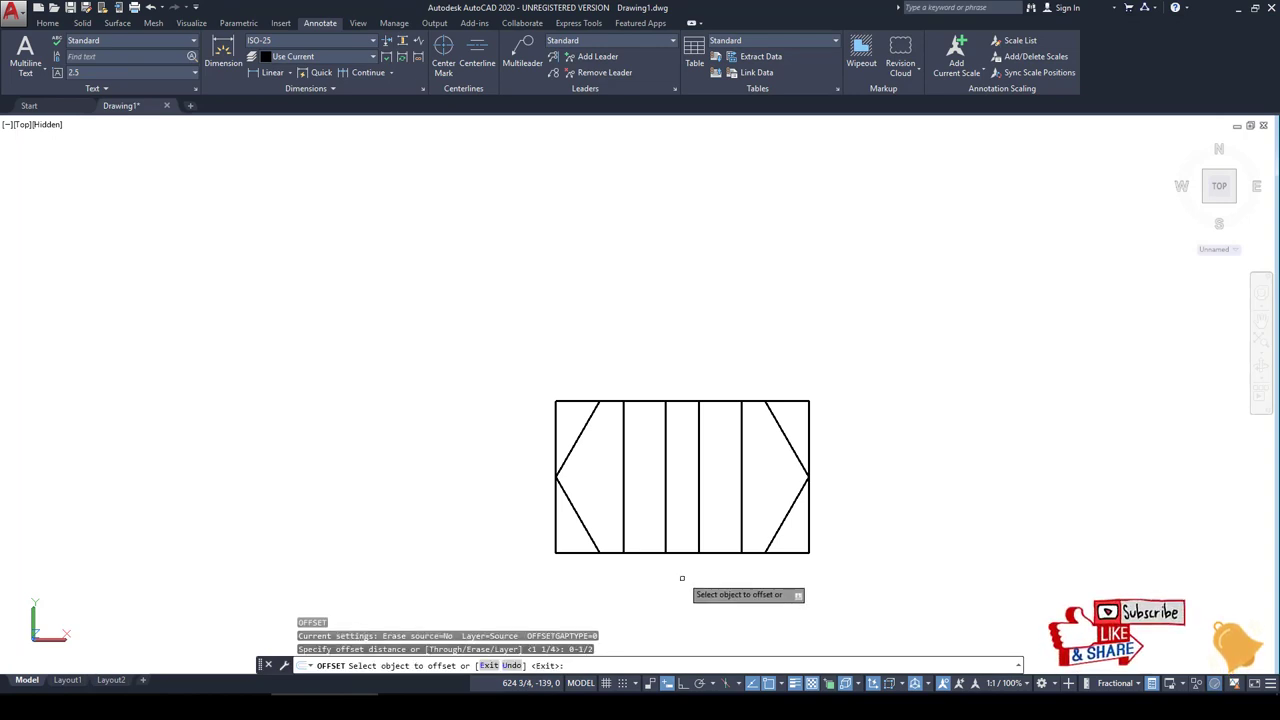
click(706, 552)
click(715, 510)
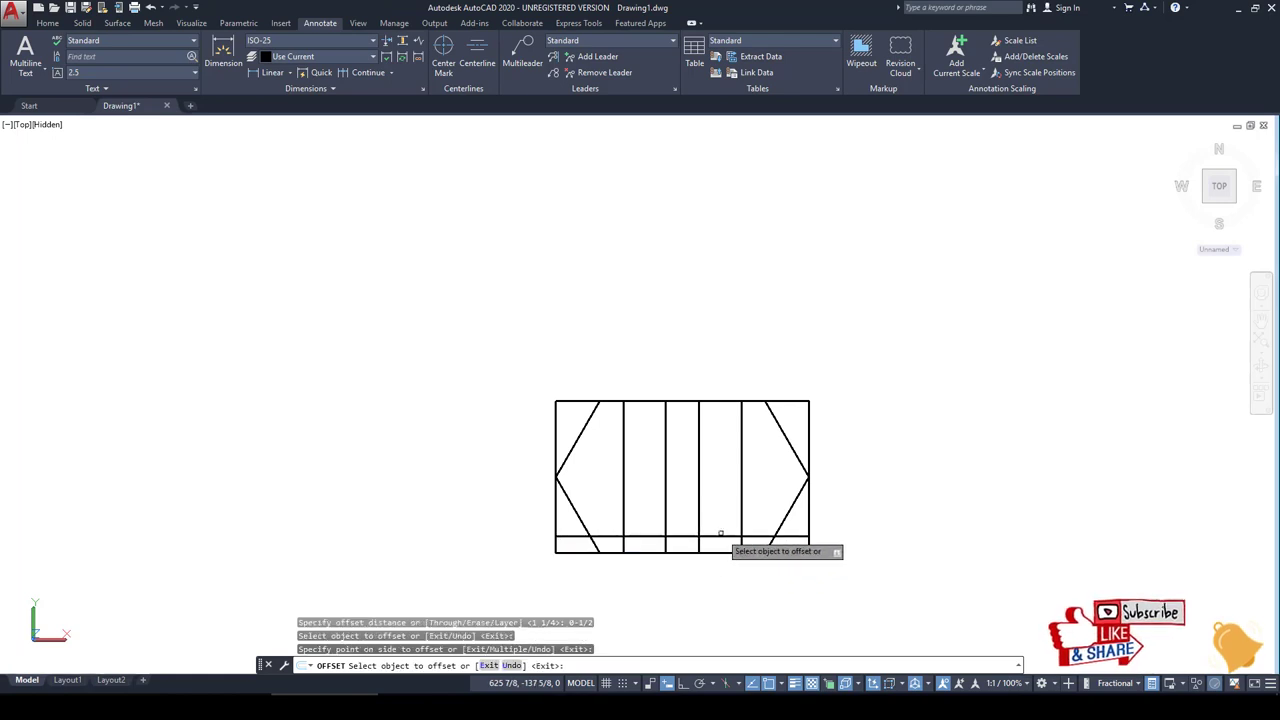
click(719, 401)
click(719, 432)
key(Escape)
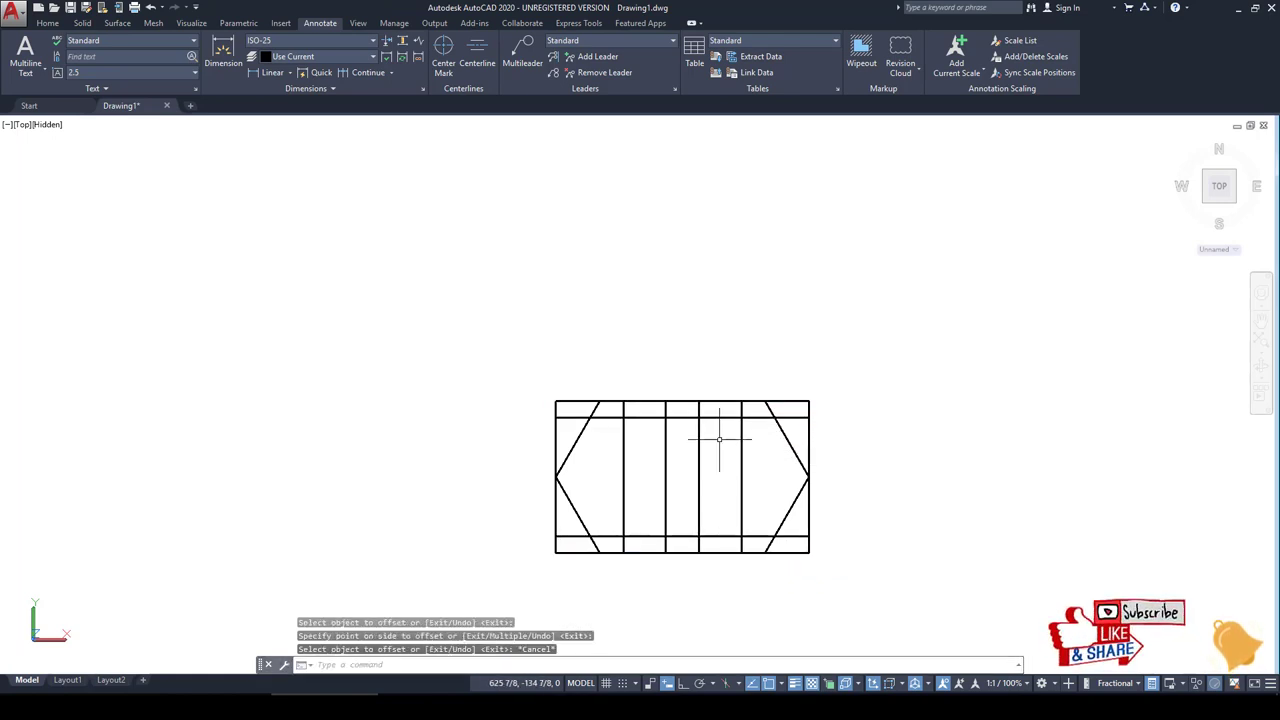
text(tr)
key(Return)
scroll(656, 412, up, 3)
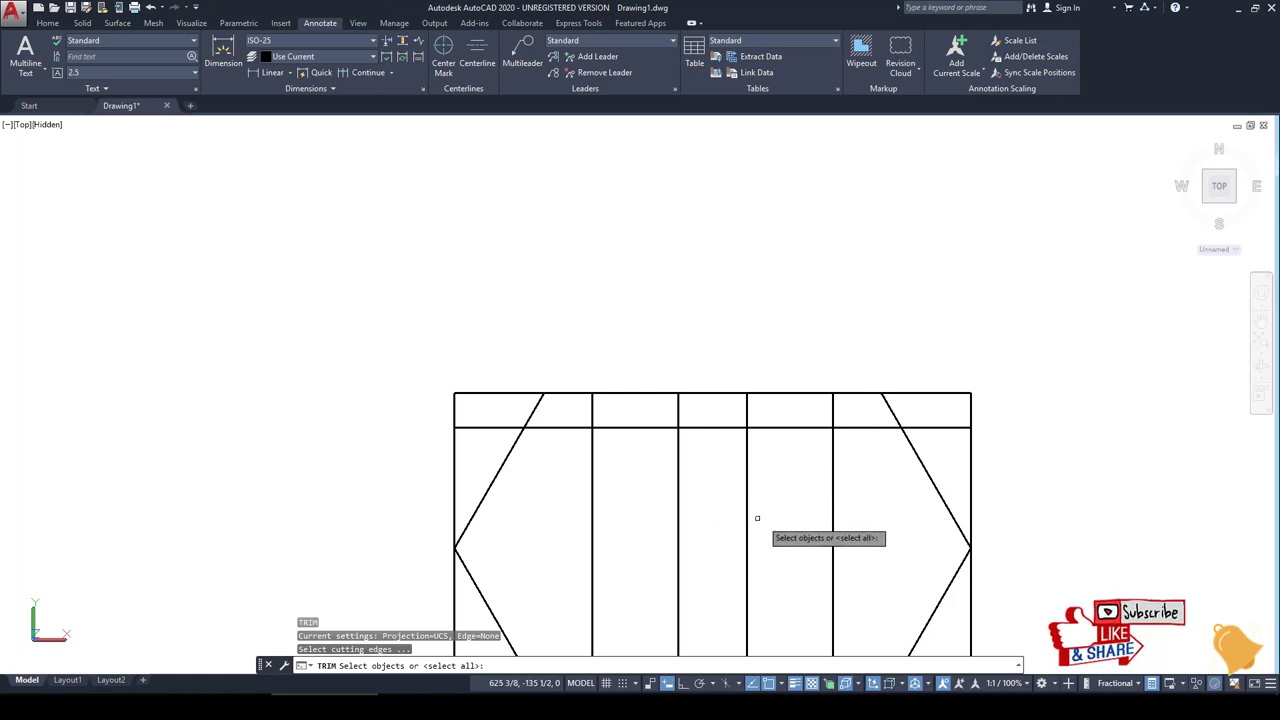
Step: Trim the middle vertical lines and the unwanted top-row segments inside the plate
click(858, 573)
click(576, 499)
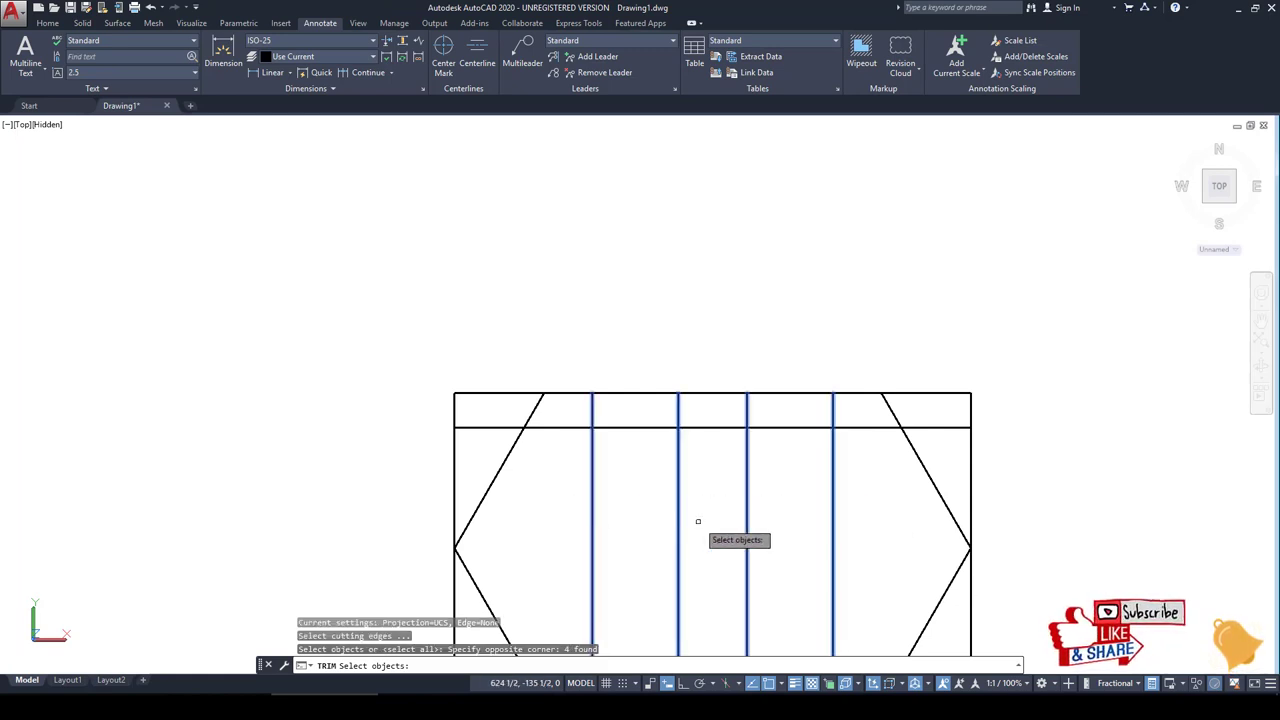
key(Escape)
key(Return)
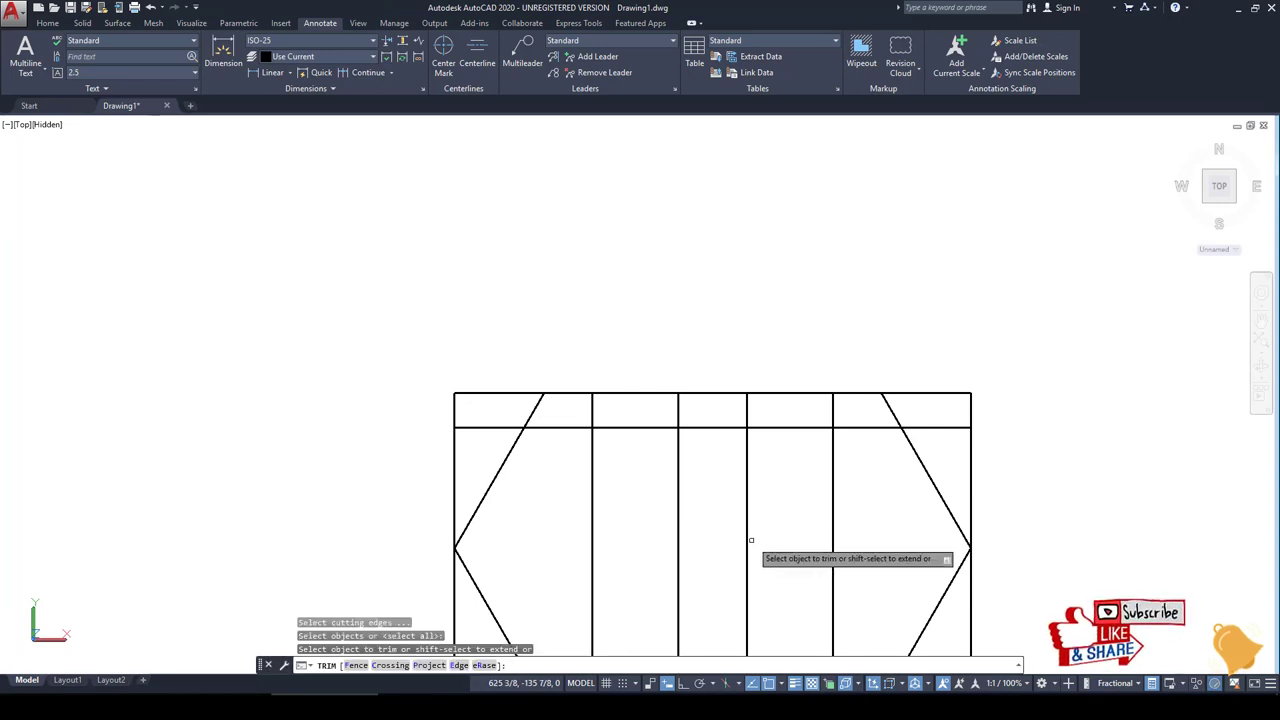
click(872, 588)
click(629, 500)
scroll(704, 521, down, 2)
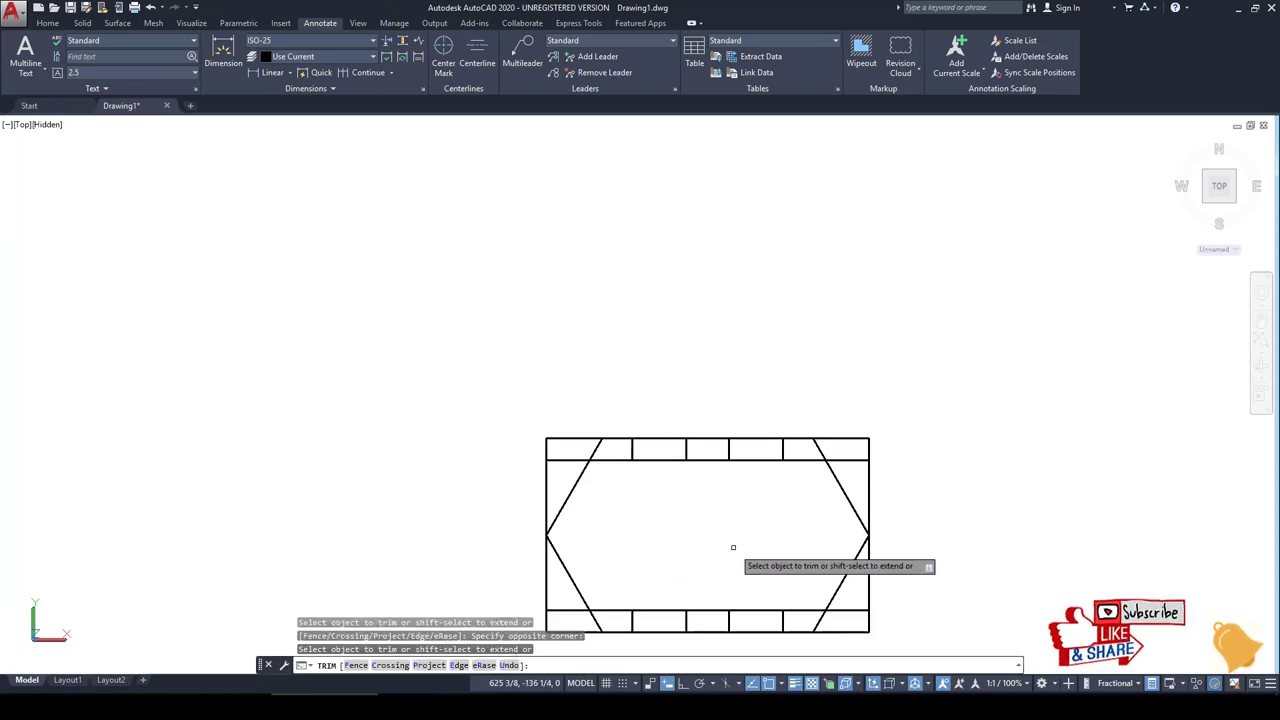
click(656, 442)
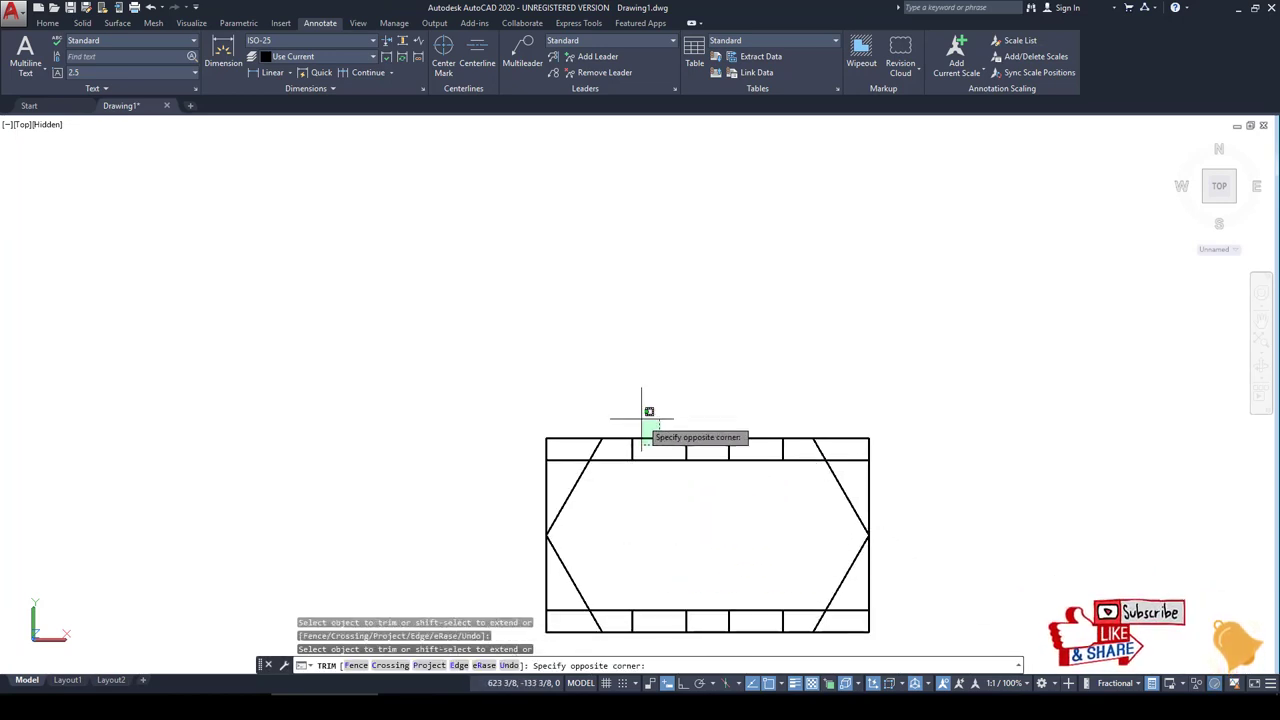
click(643, 408)
click(757, 438)
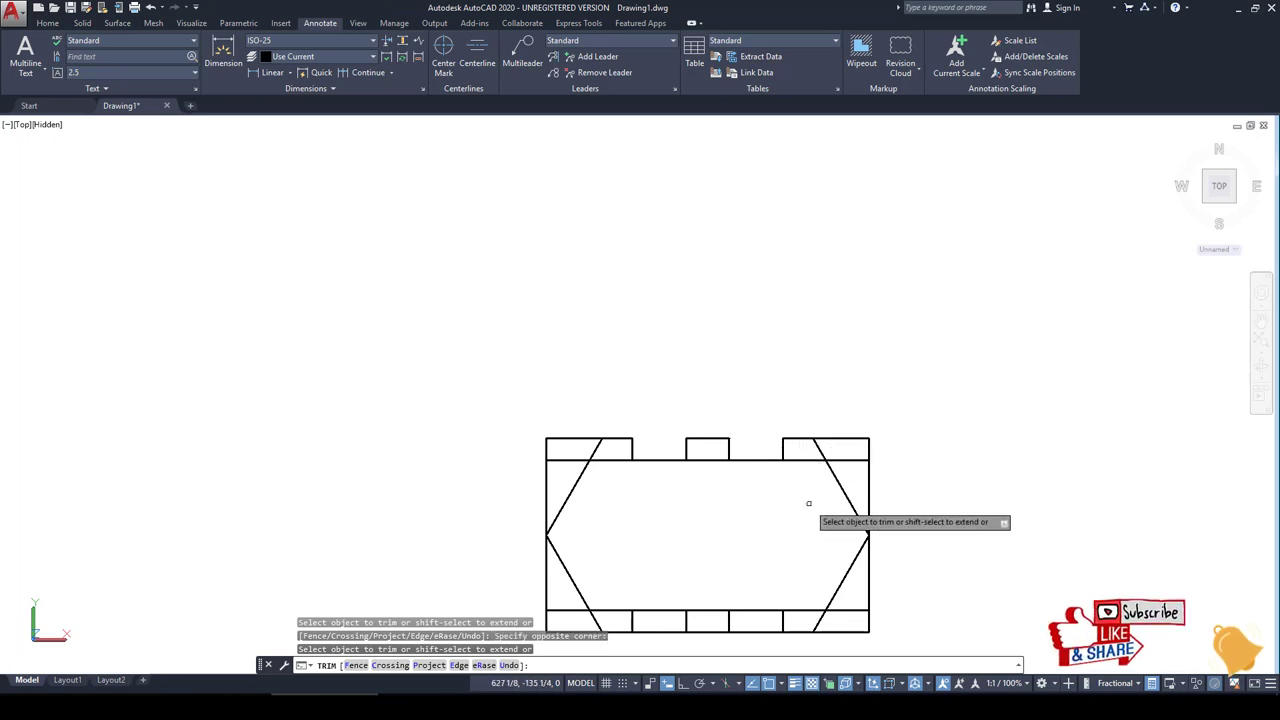
Step: Trim the bottom-row segment and the vertical pieces at the right edge
scroll(806, 502, down, 2)
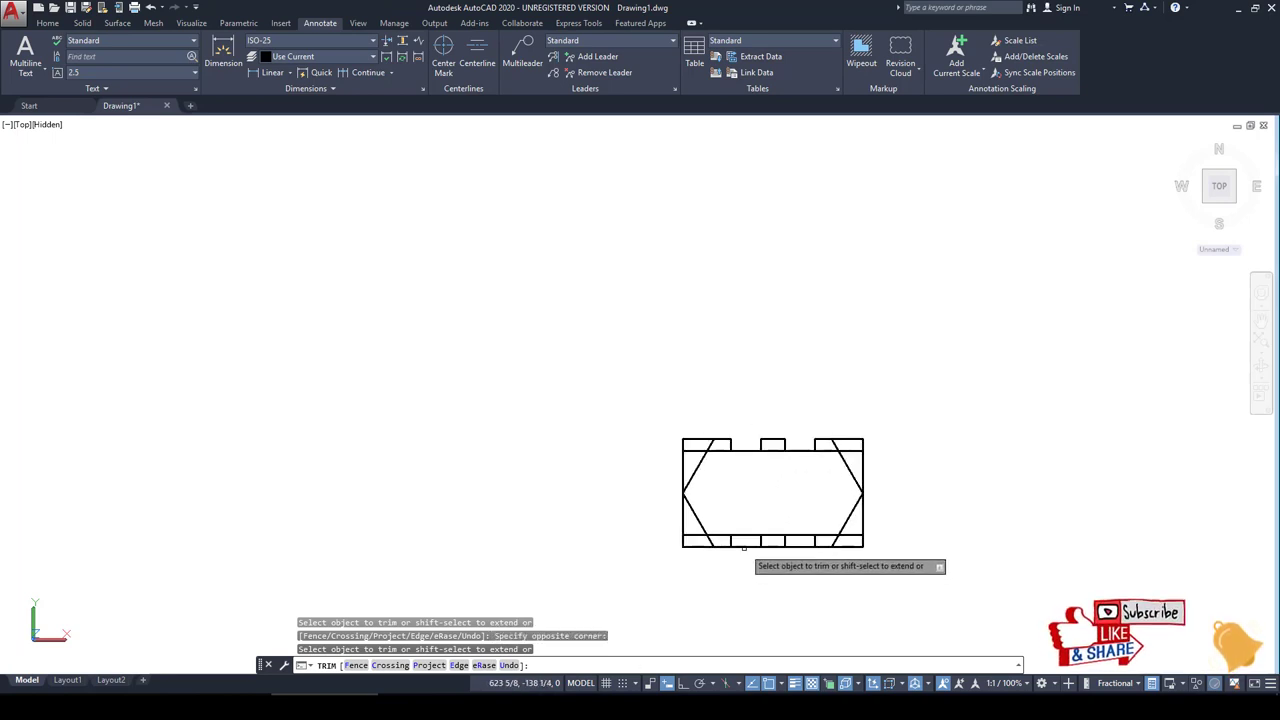
click(749, 555)
click(744, 527)
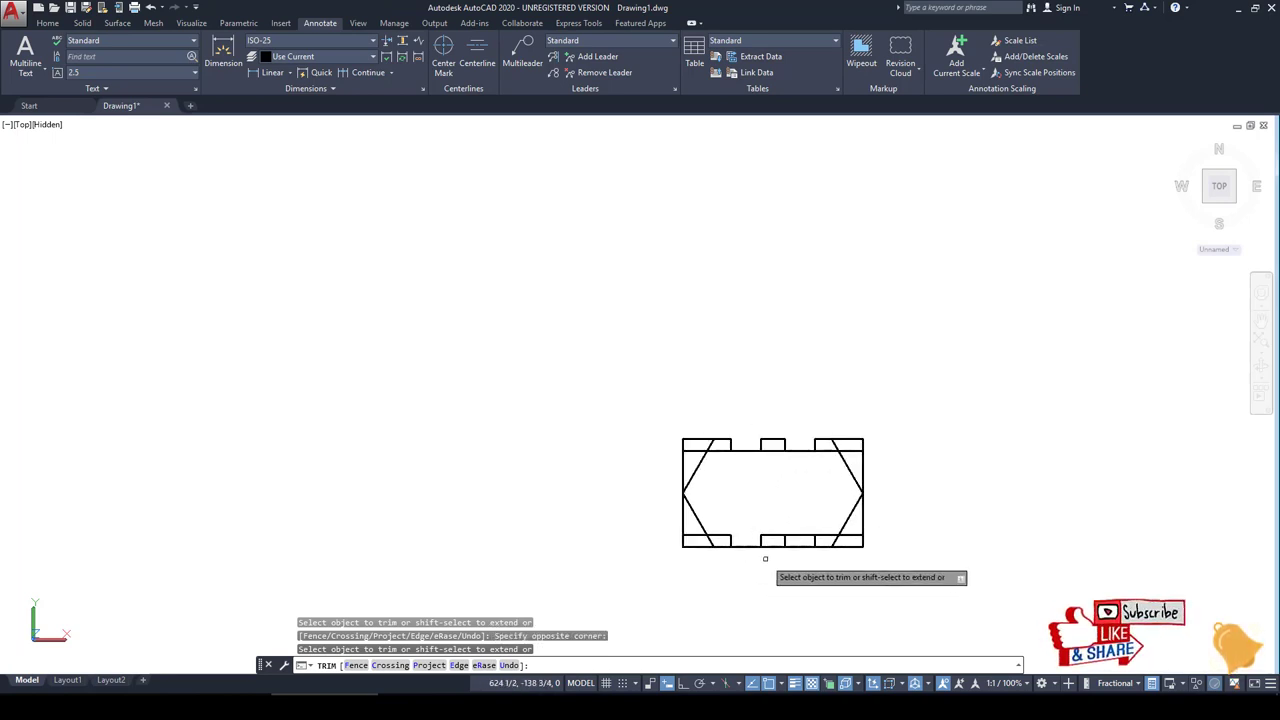
scroll(765, 558, up, 2)
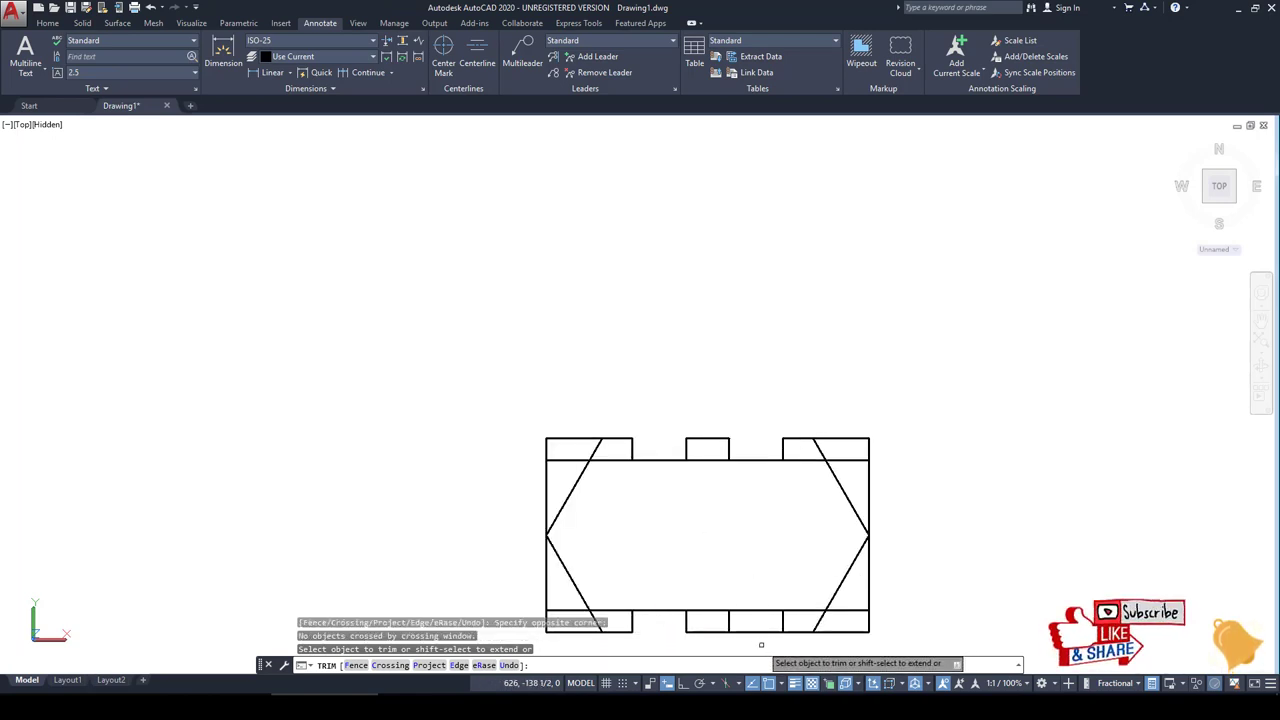
scroll(879, 589, down, 2)
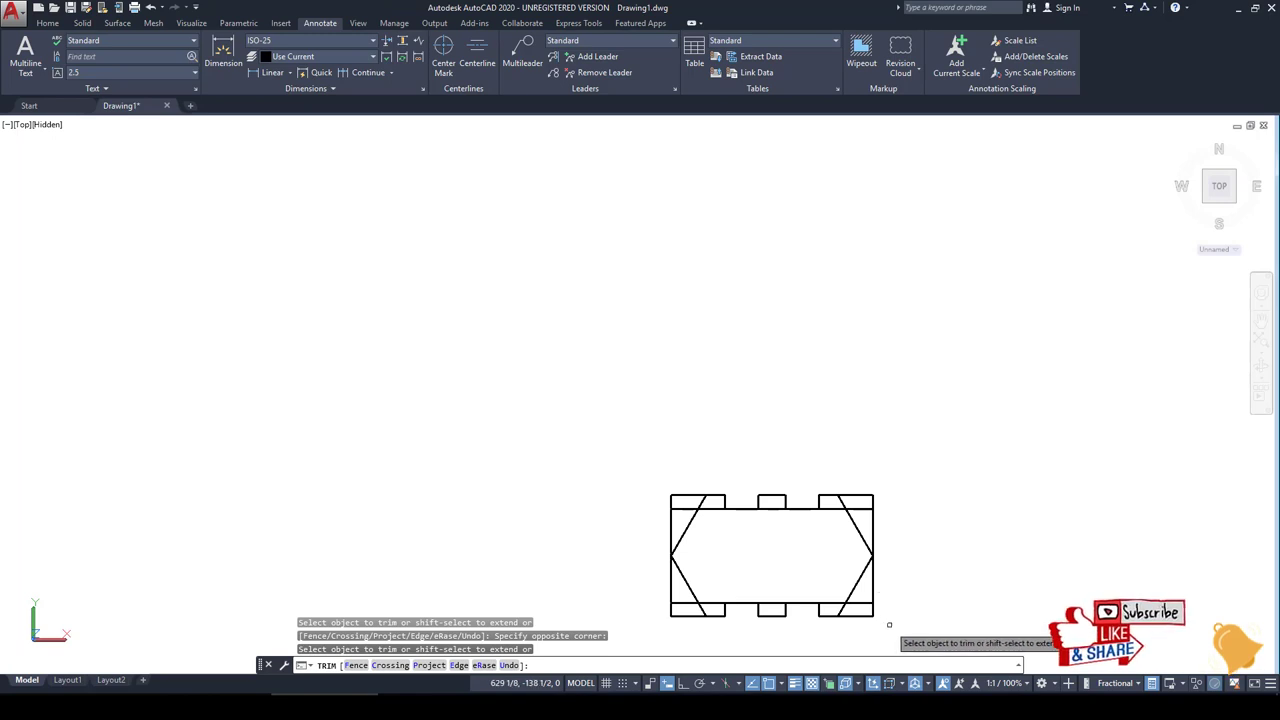
click(889, 625)
click(868, 593)
click(891, 503)
click(856, 530)
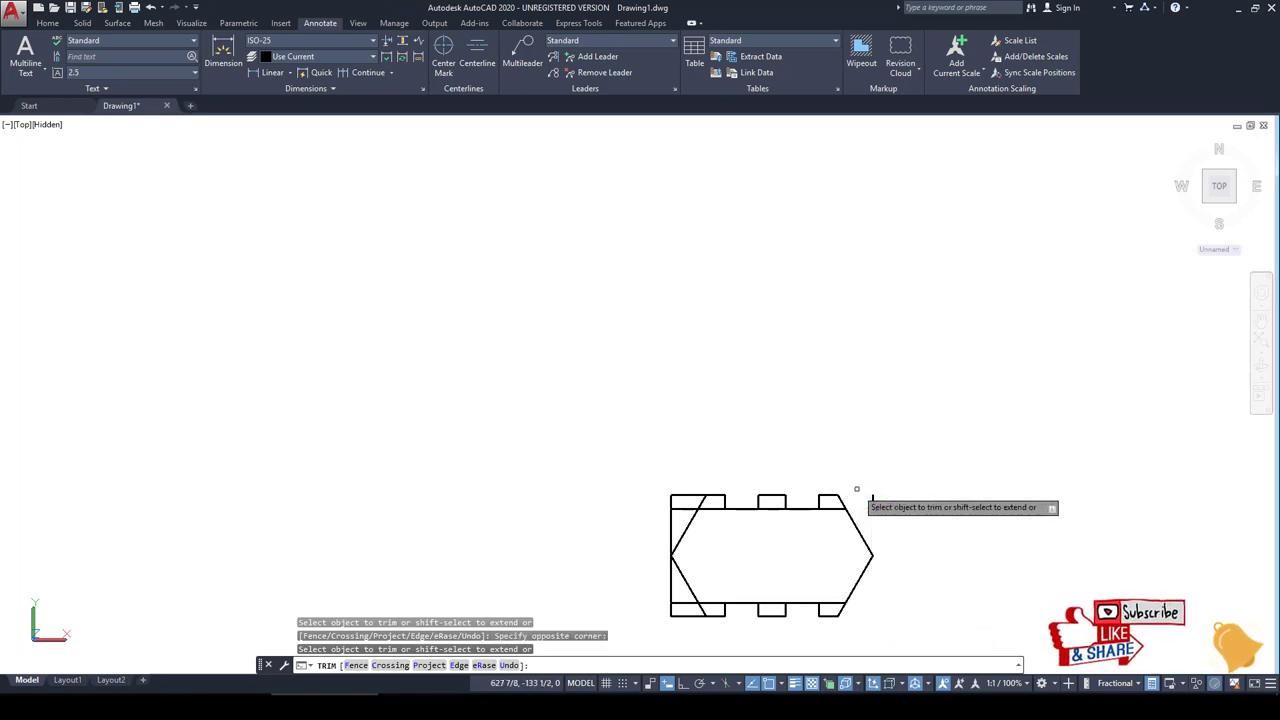
Step: Trim the leftover lower-left vertical line and top-left line pieces
click(679, 585)
click(662, 610)
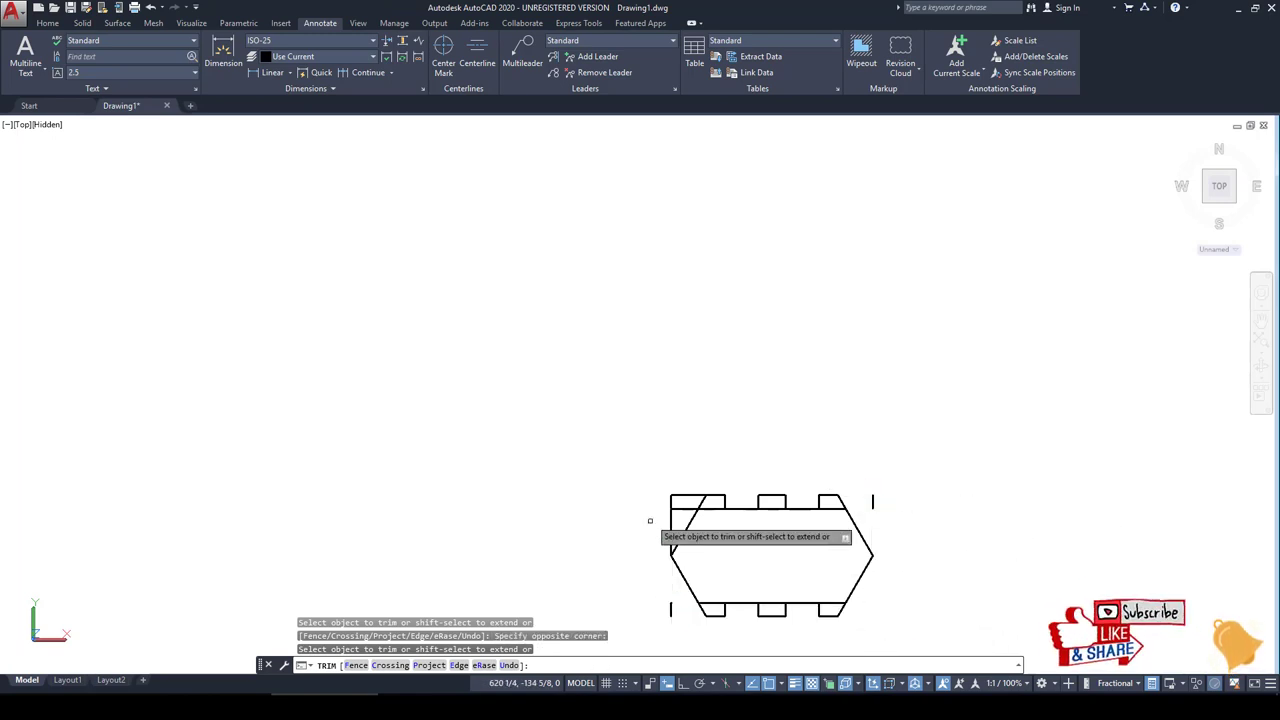
click(684, 514)
click(668, 471)
Step: End the trim and erase the stray line pieces around the plate
key(Escape)
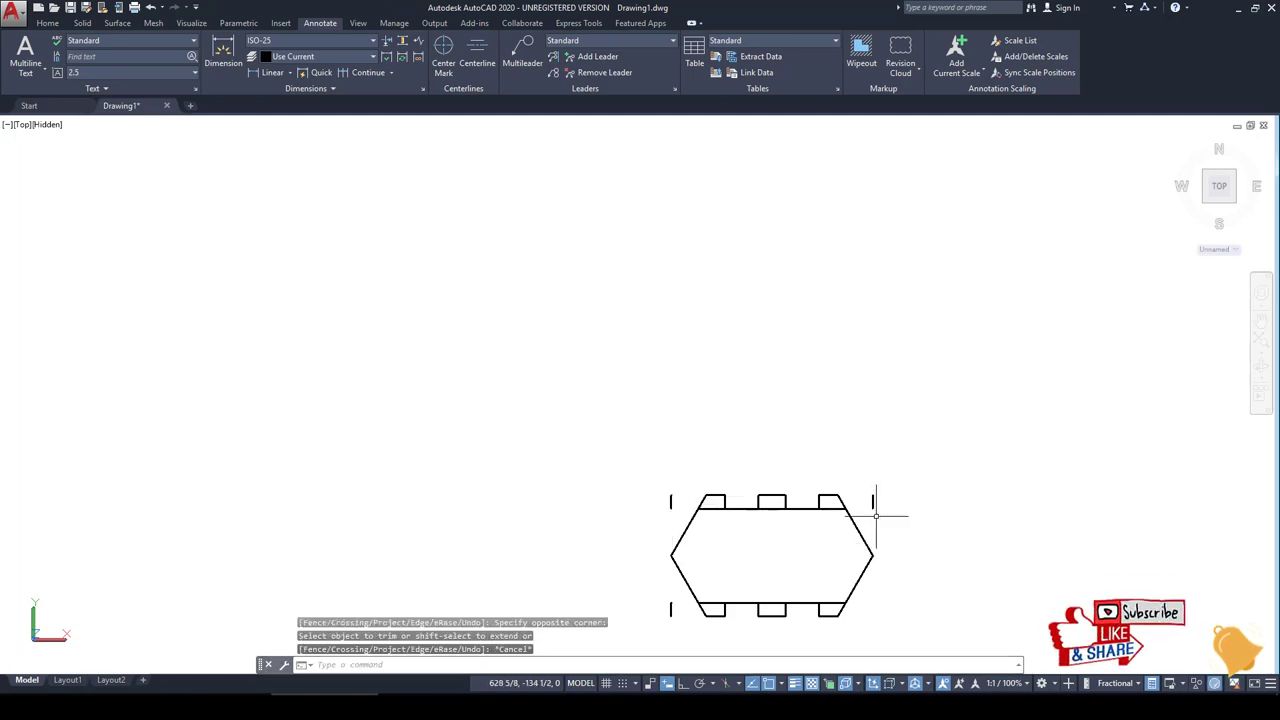
text(e)
key(Return)
click(895, 515)
click(830, 450)
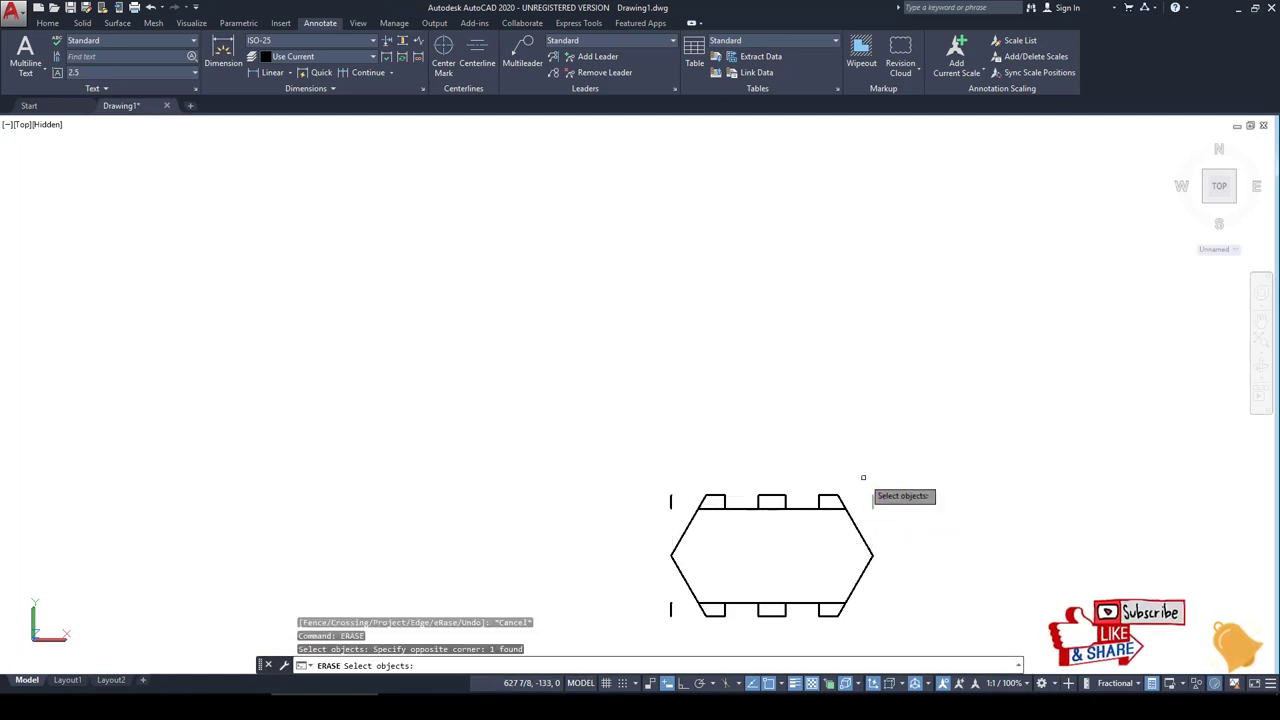
click(758, 535)
click(625, 457)
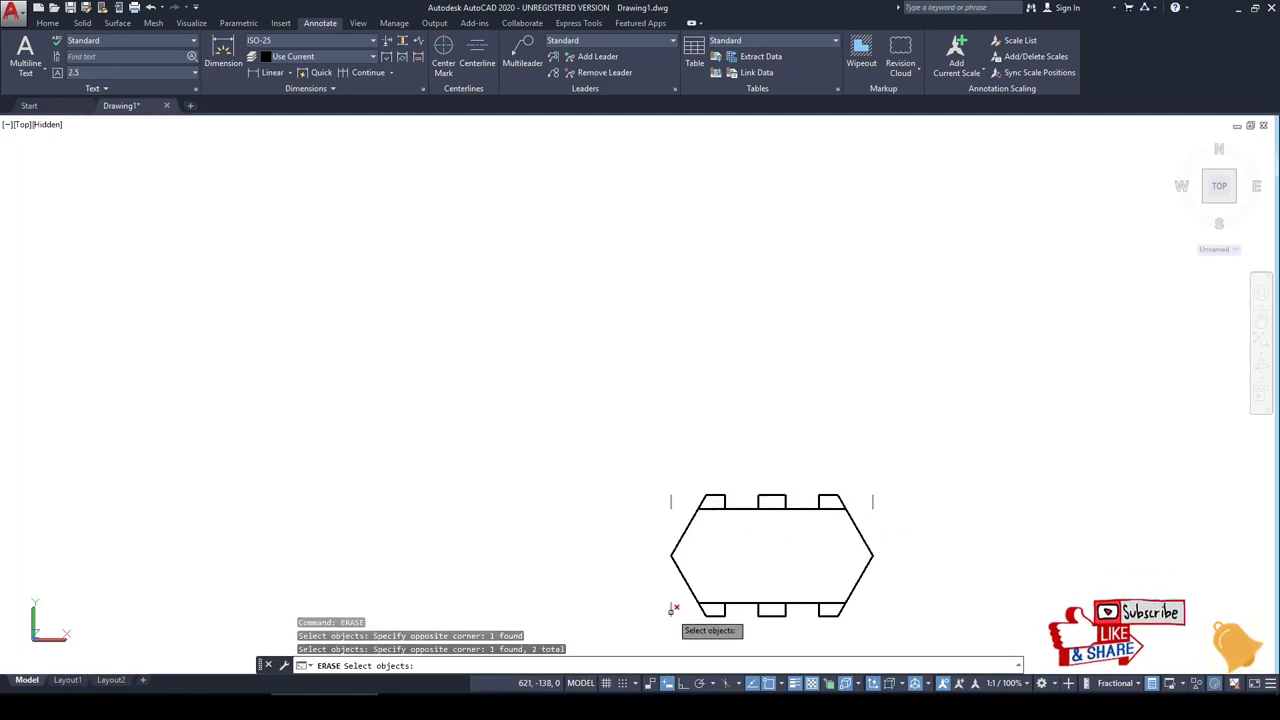
click(676, 618)
click(616, 558)
click(752, 534)
click(648, 476)
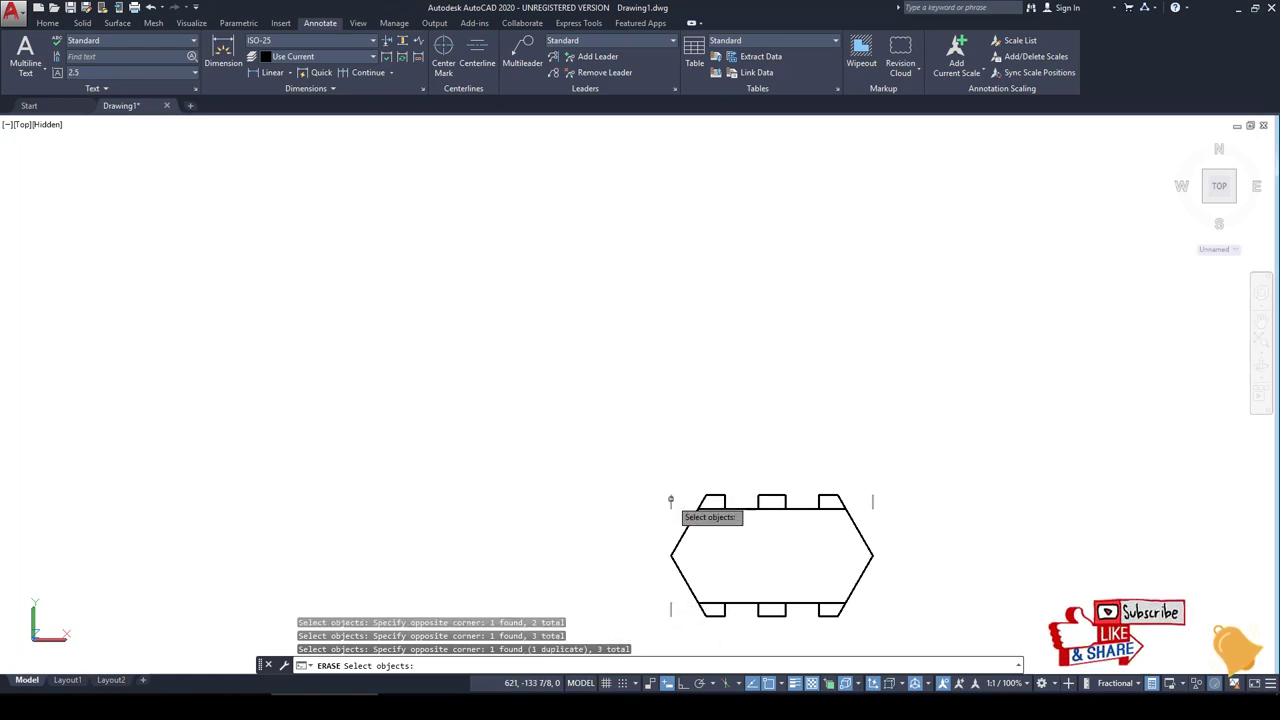
key(Return)
Step: Compare the drawing with the reference image, then undo the erase and trim
key(alt+Tab)
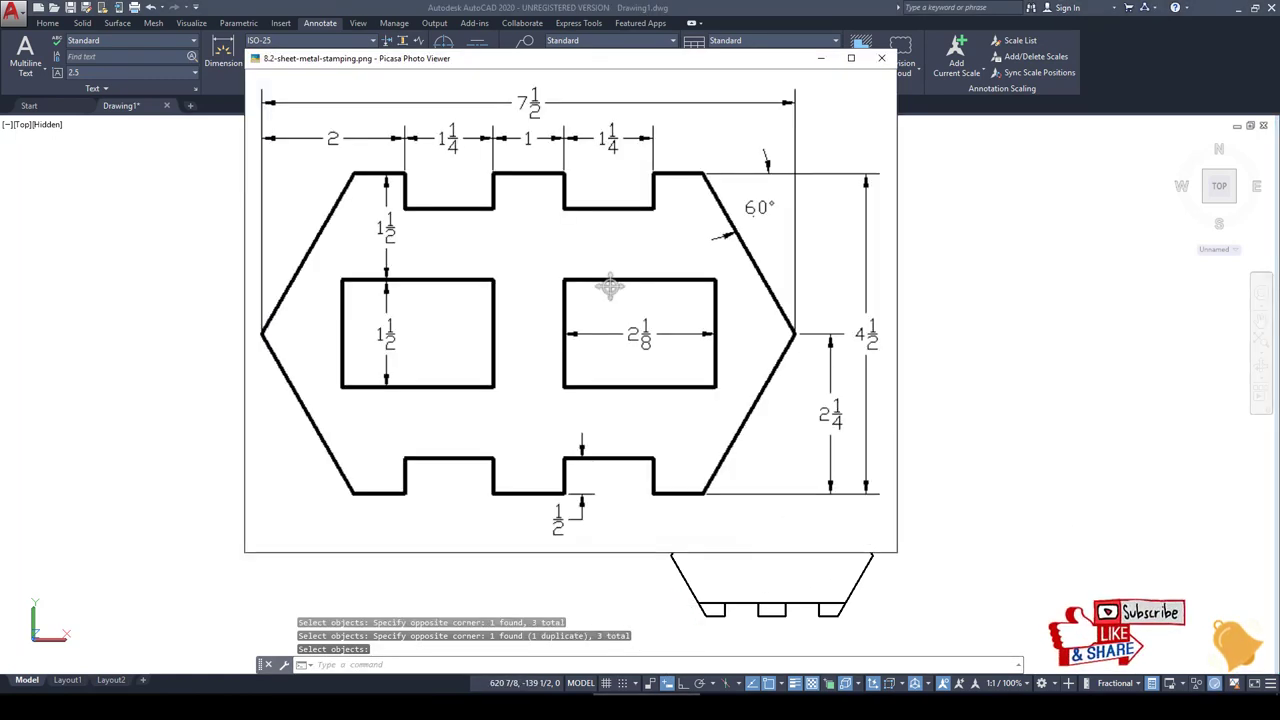
key(alt+Tab)
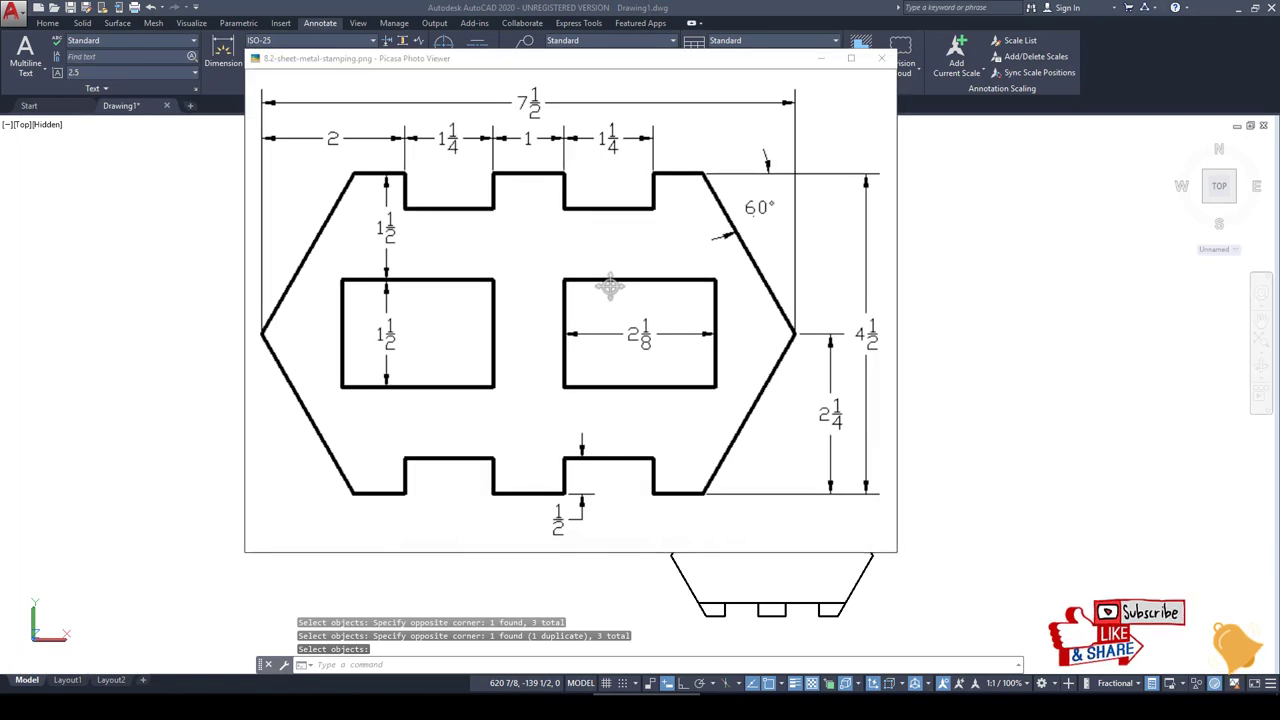
key(alt+Tab)
key(ctrl+z)
key(ctrl+z)
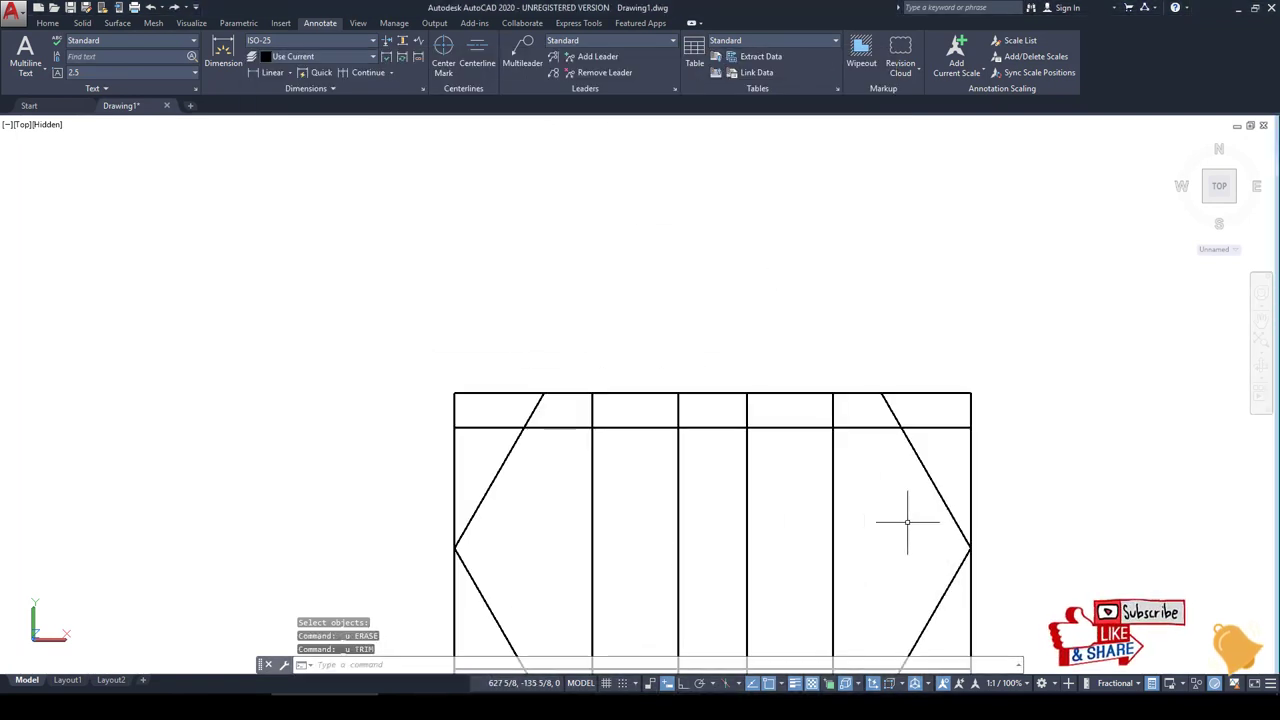
Step: Trim the top and bottom band segments at the two middle notches, undoing the last trim
scroll(660, 470, down, 1)
scroll(721, 463, down, 1)
text(TR)
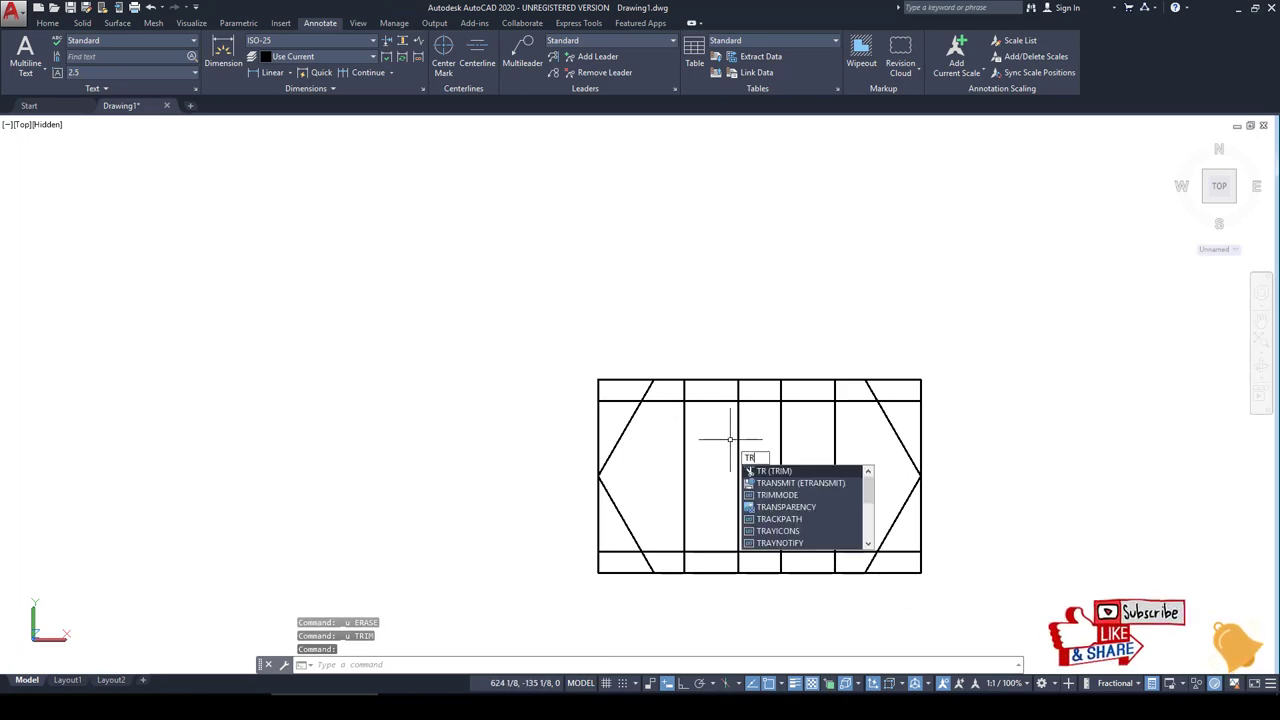
key(Return)
key(Return)
click(712, 401)
click(812, 403)
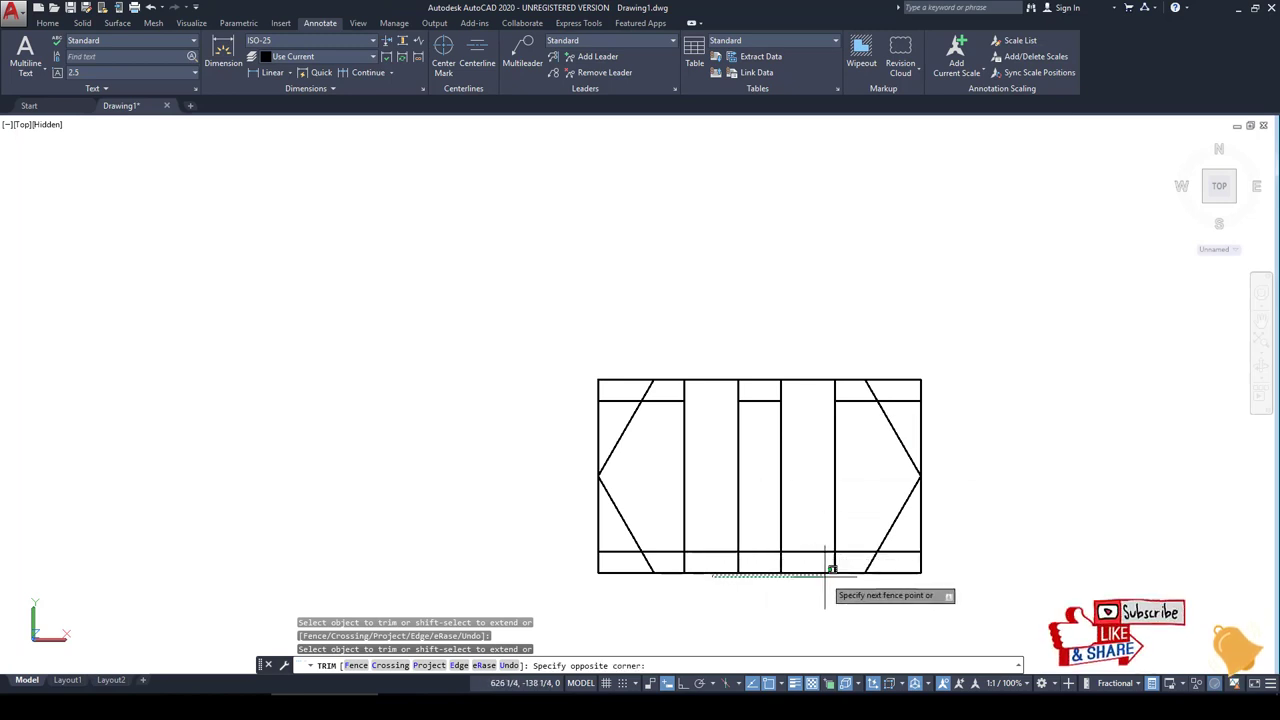
click(718, 573)
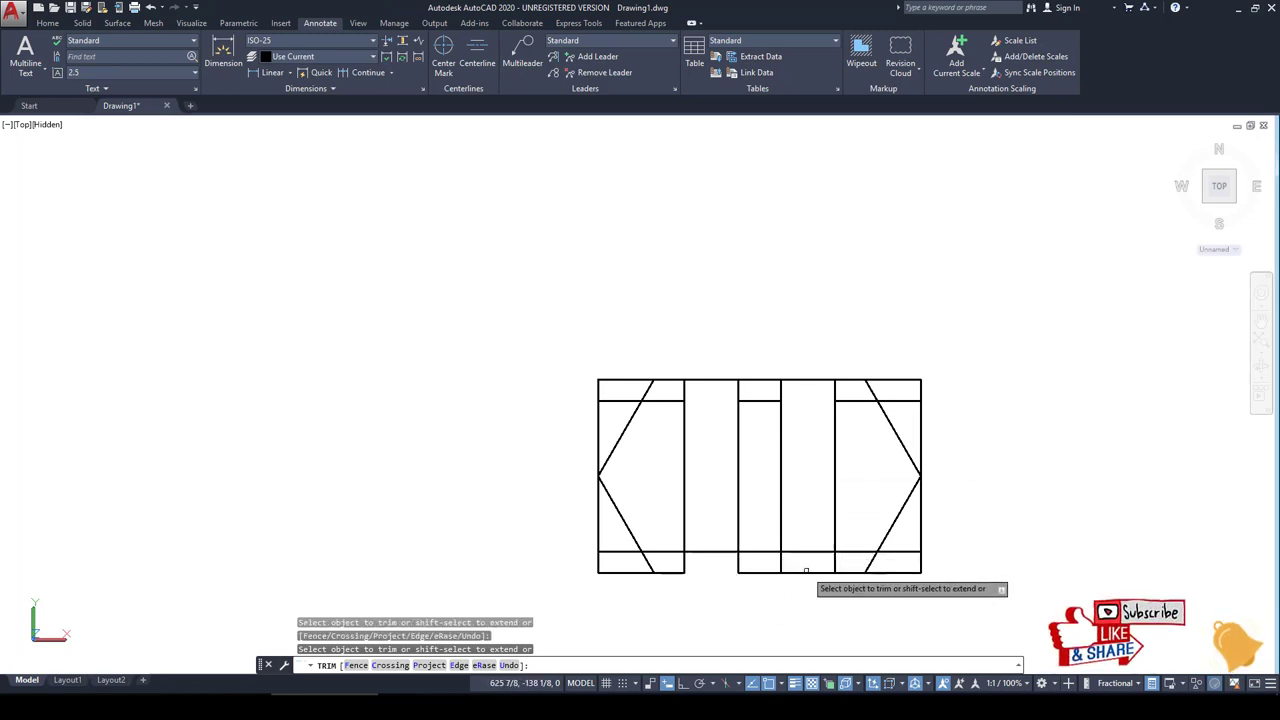
click(808, 573)
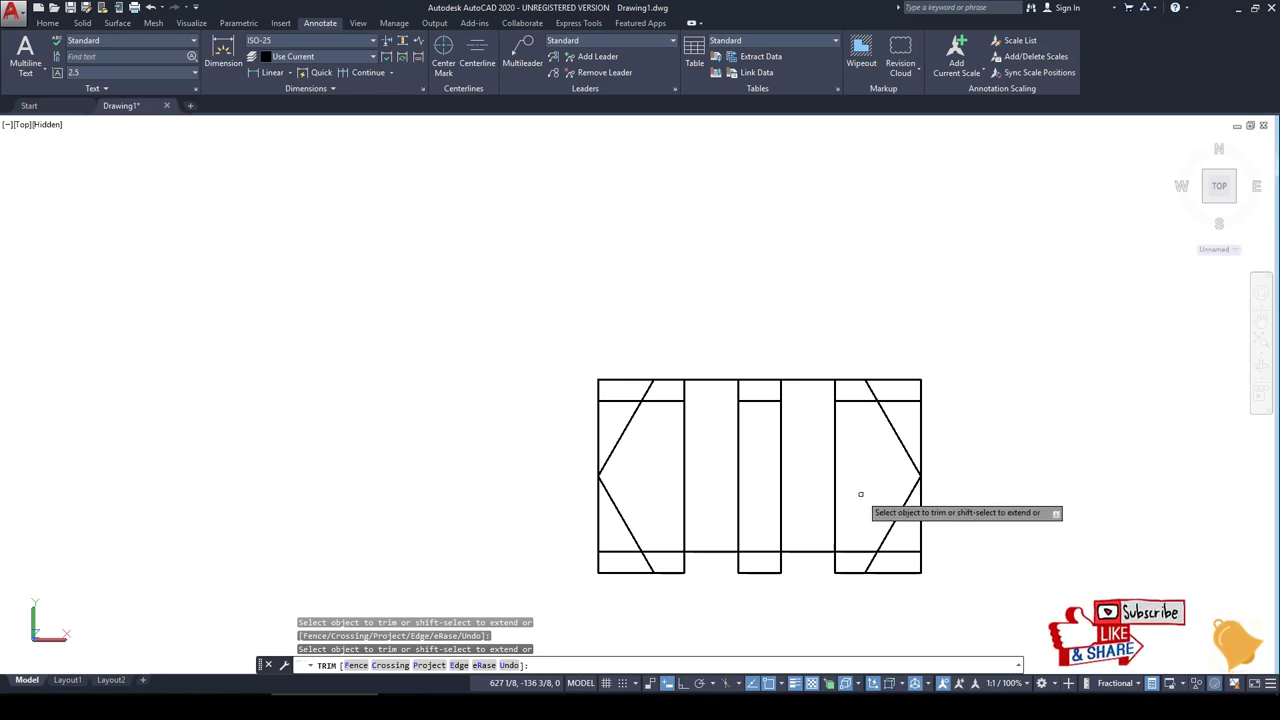
text(u)
key(Return)
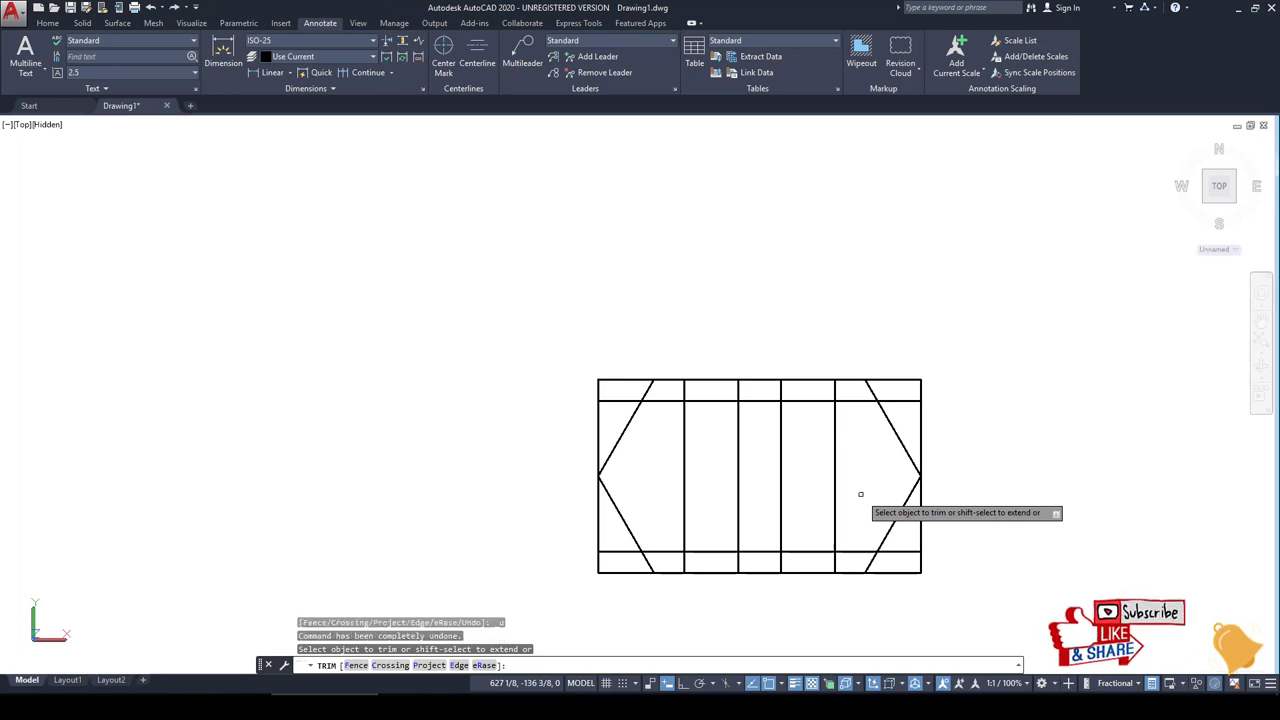
Step: Trim the interior verticals and the top and bottom band segments with crossing windows, undoing one mistaken trim
click(862, 502)
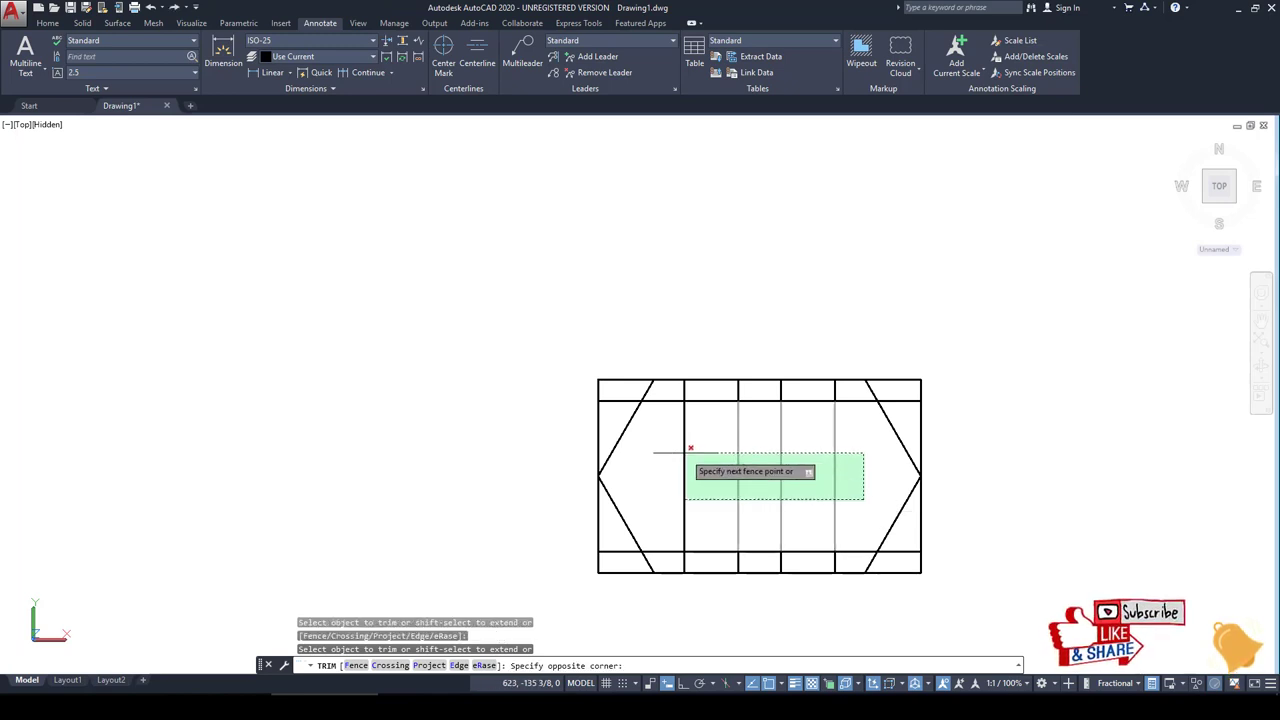
click(725, 482)
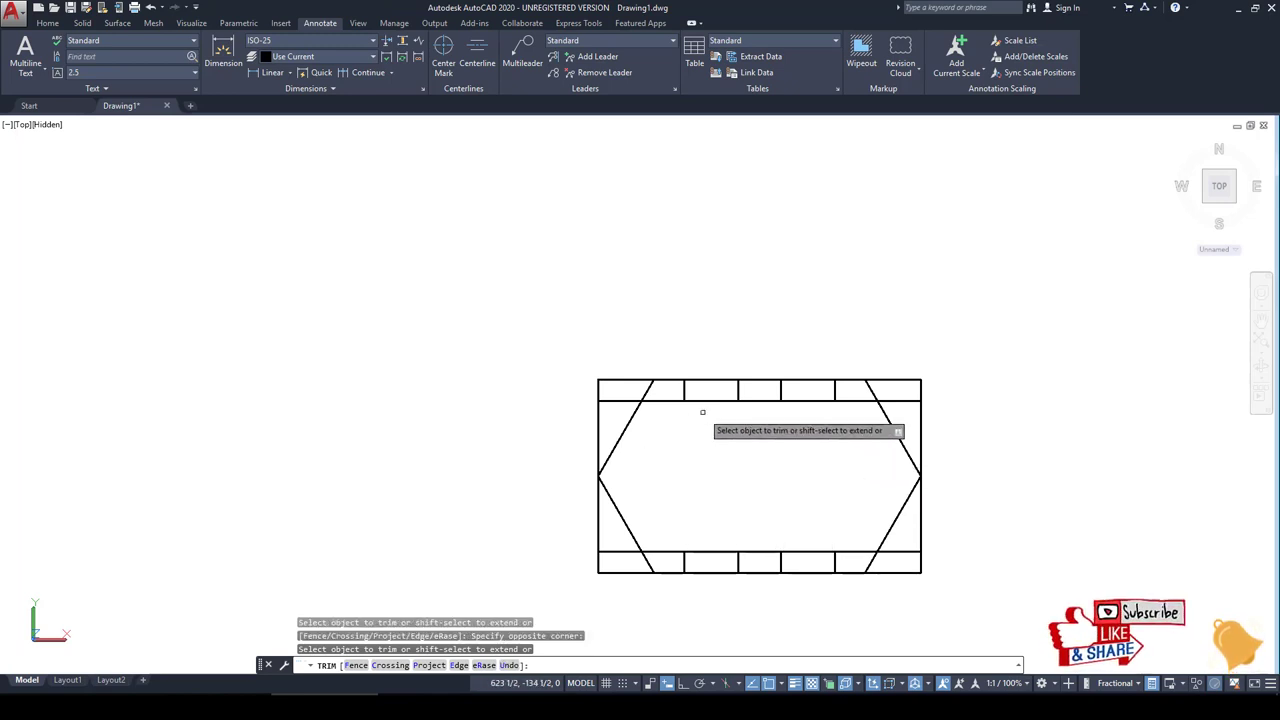
click(716, 380)
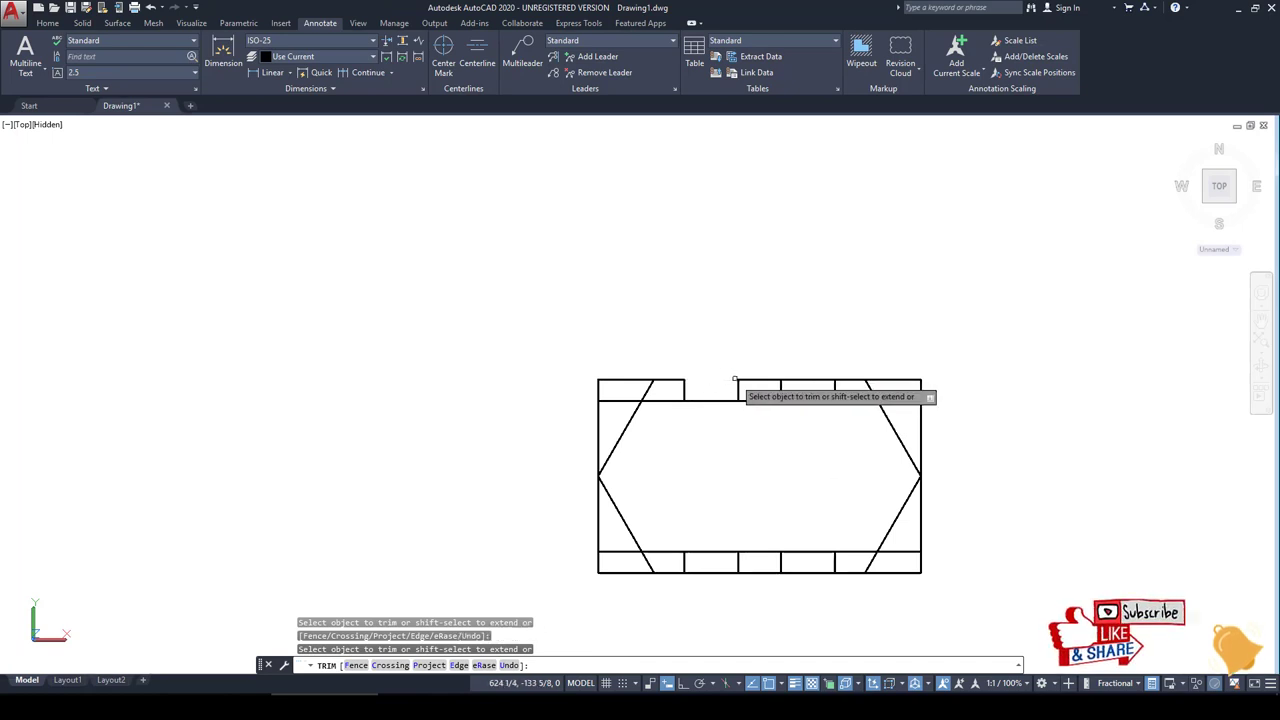
click(809, 390)
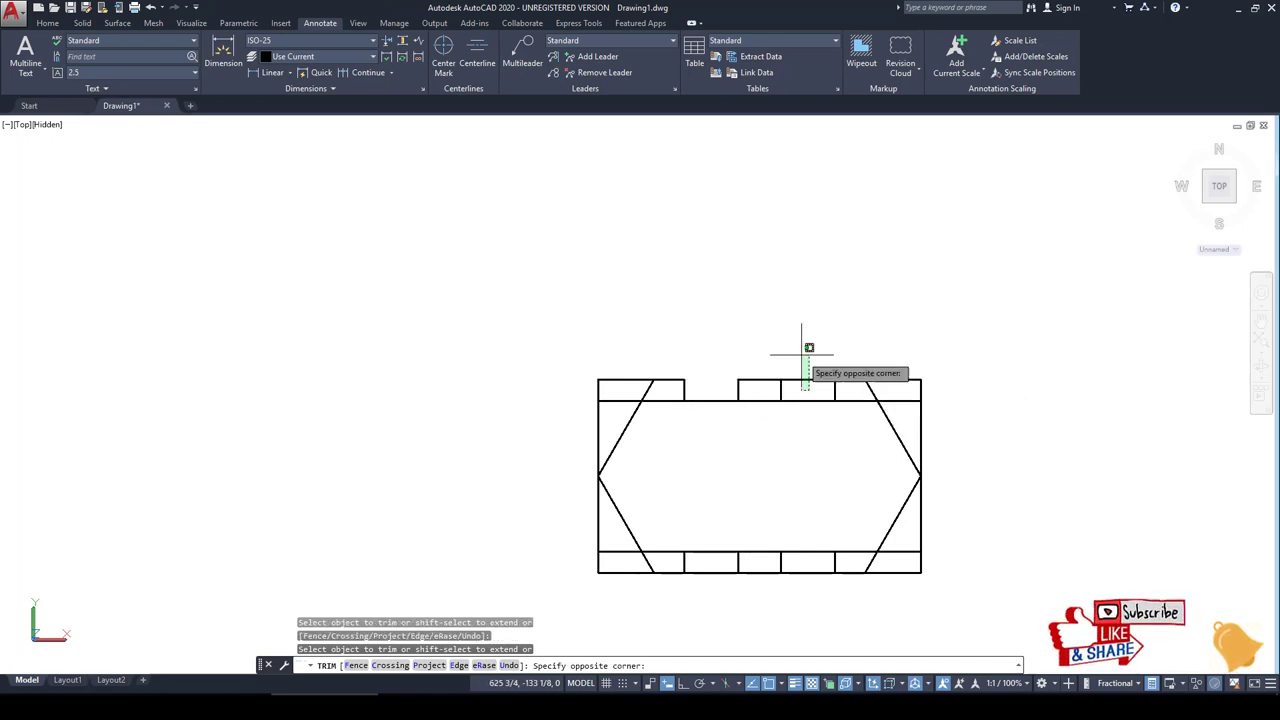
click(809, 347)
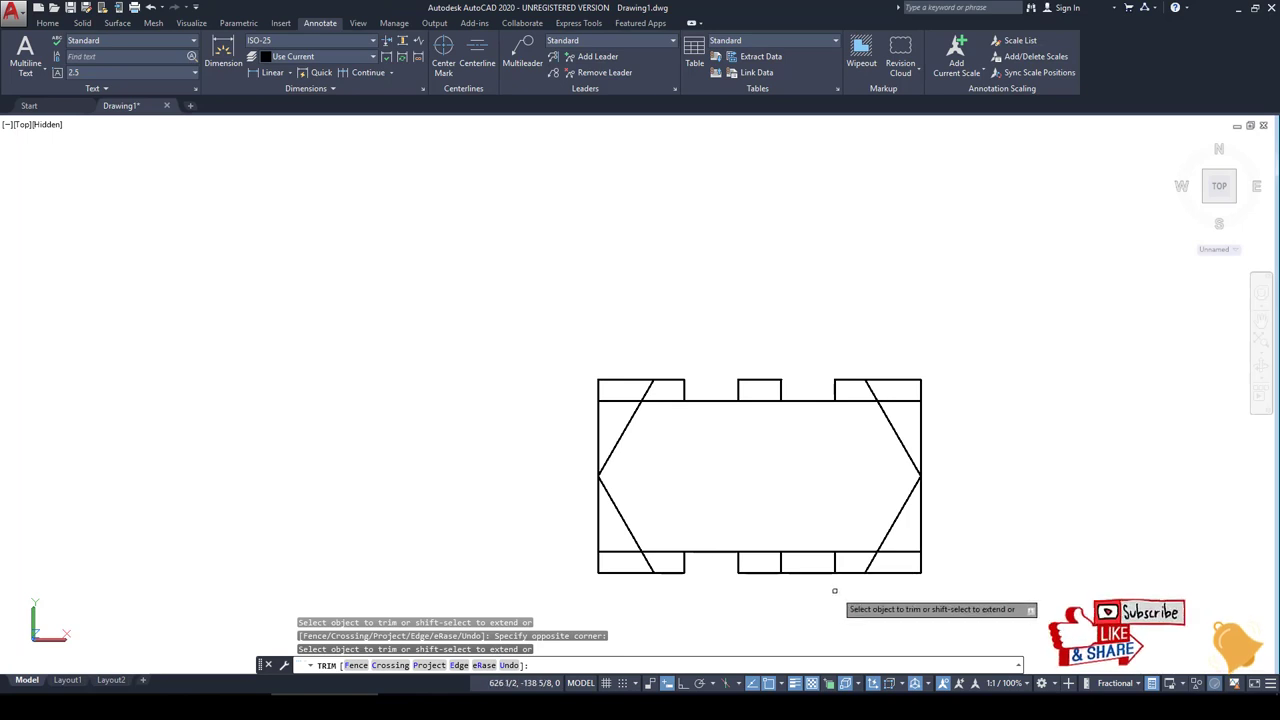
click(809, 560)
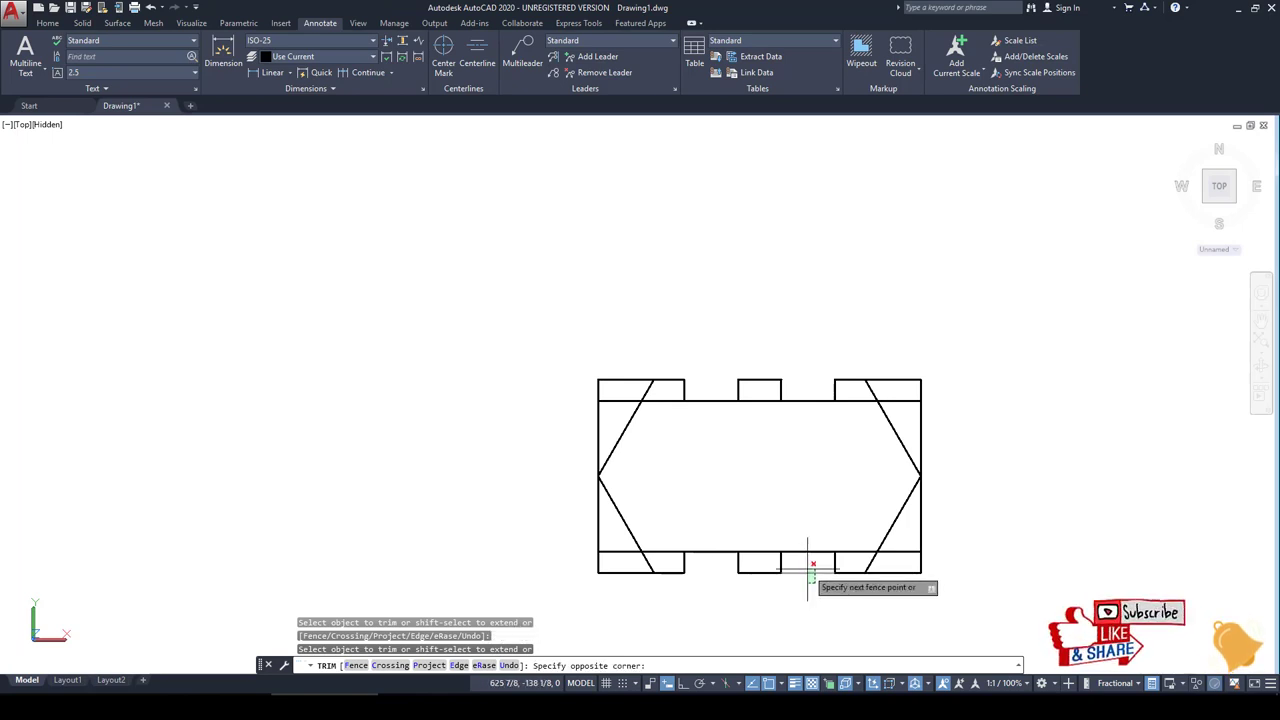
click(903, 563)
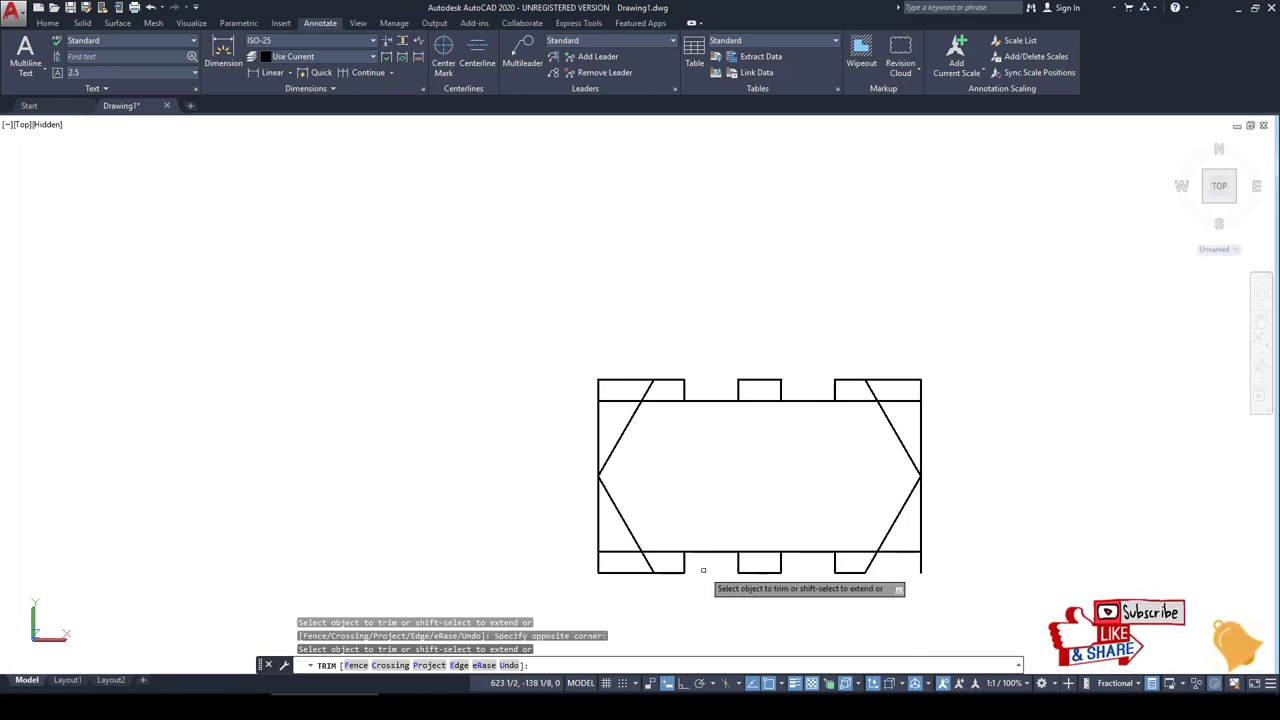
click(660, 571)
mouse_move(608, 414)
mouse_down()
mouse_move(608, 367)
mouse_move(630, 403)
mouse_up()
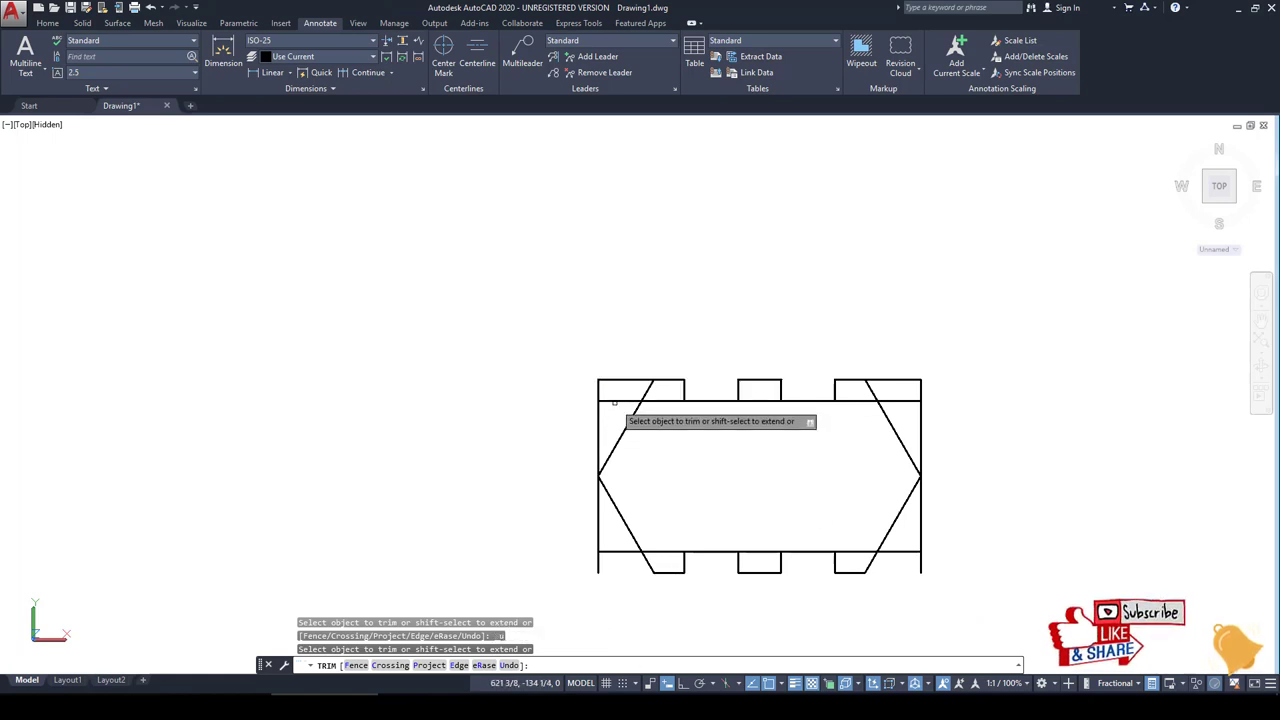
text(u)
key(Return)
Step: Trim the band pieces outside the diagonals, the top-right corner leftover and the bottom-left stub
click(638, 378)
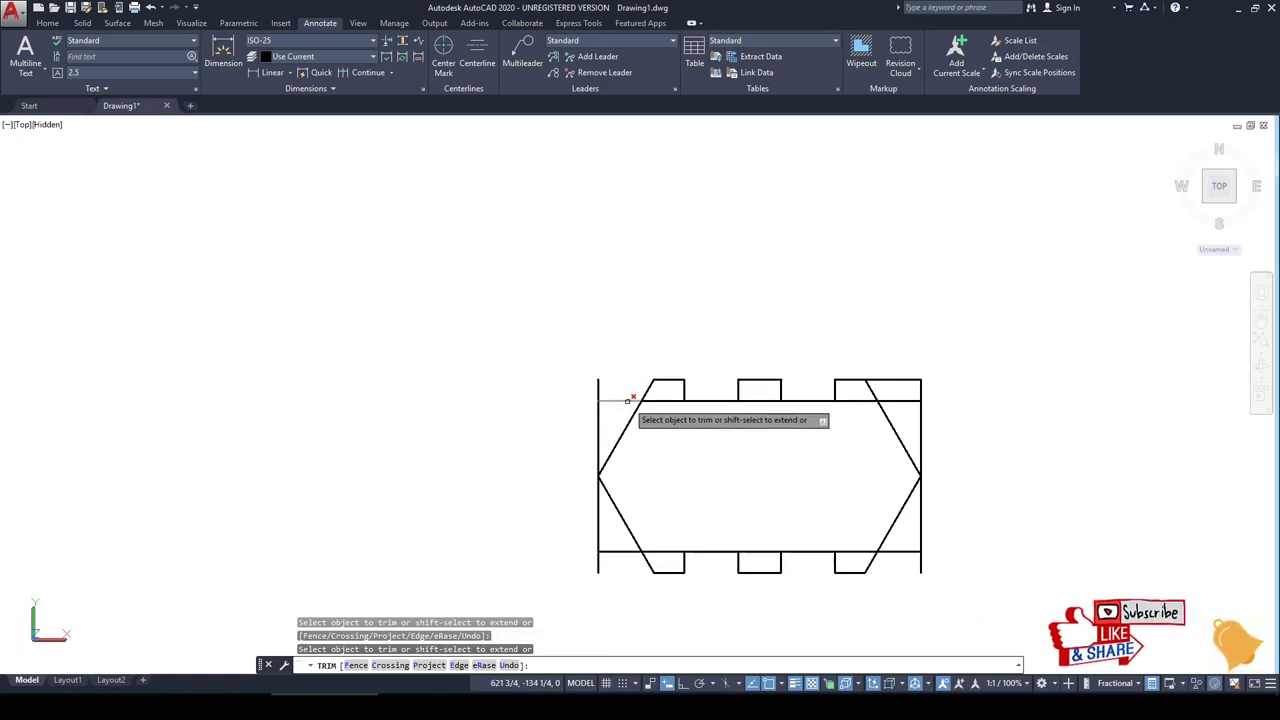
click(903, 368)
click(900, 384)
click(900, 385)
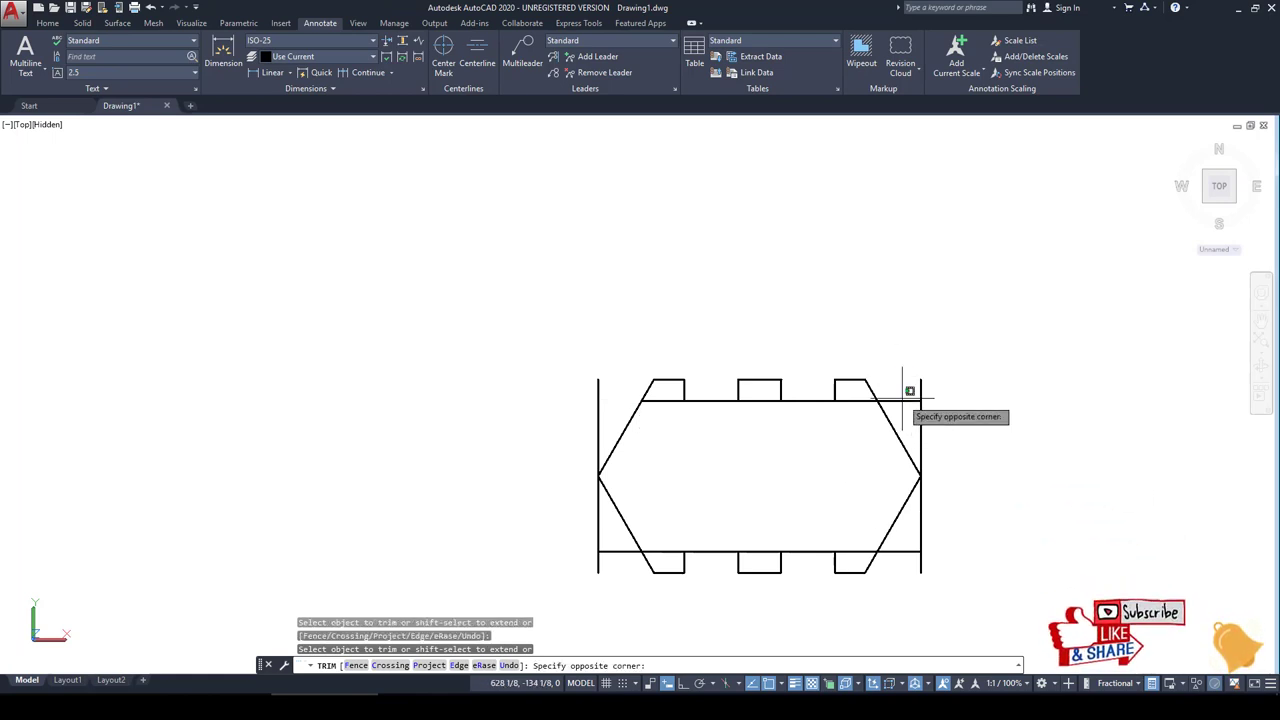
click(906, 399)
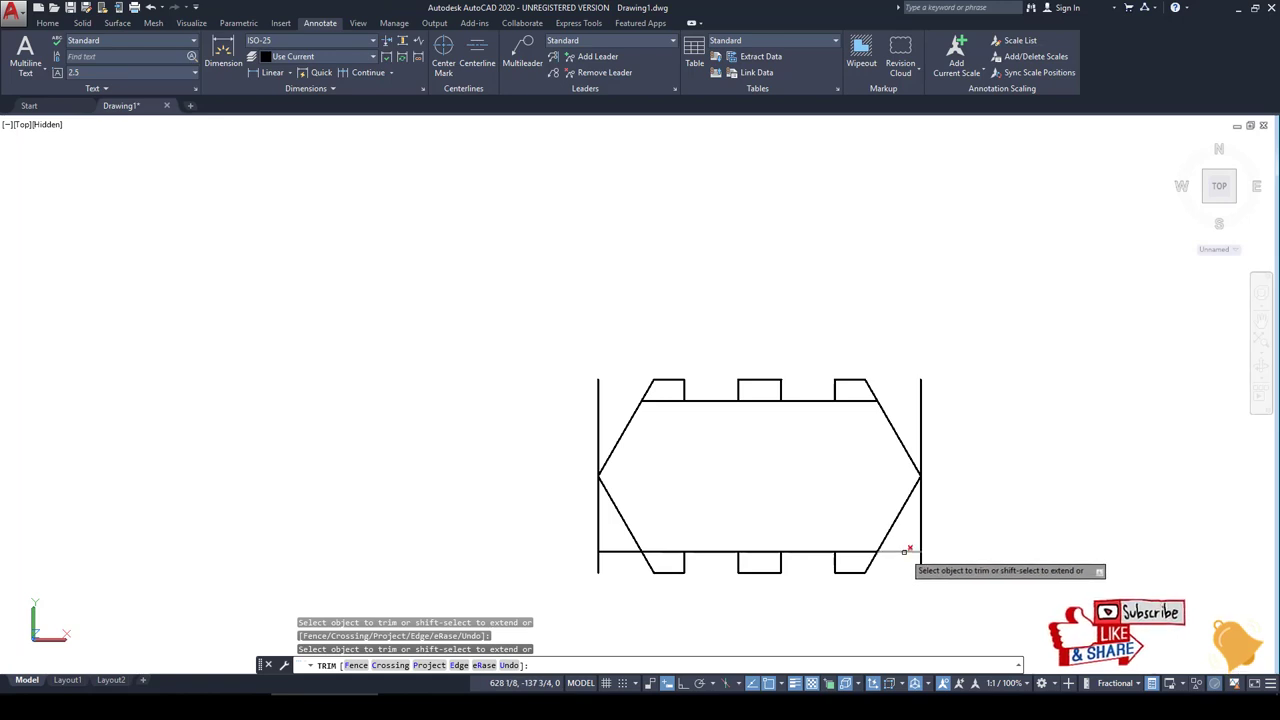
click(931, 440)
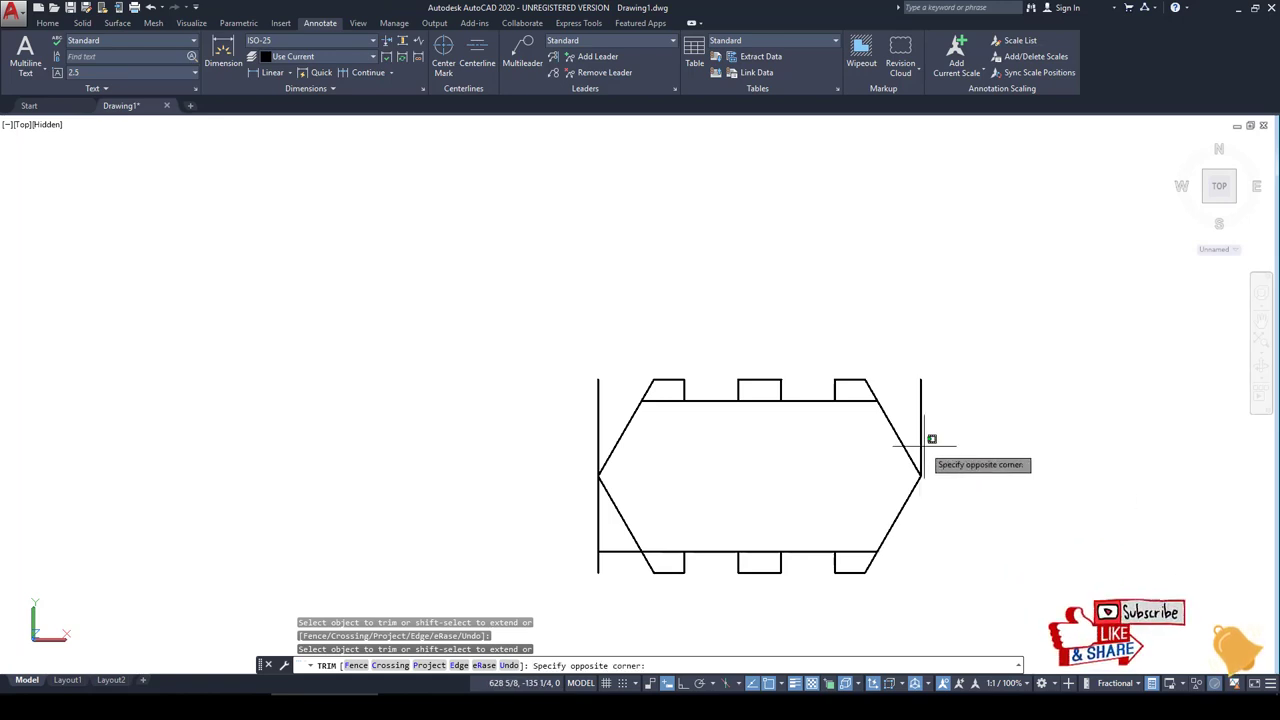
click(923, 440)
key(Escape)
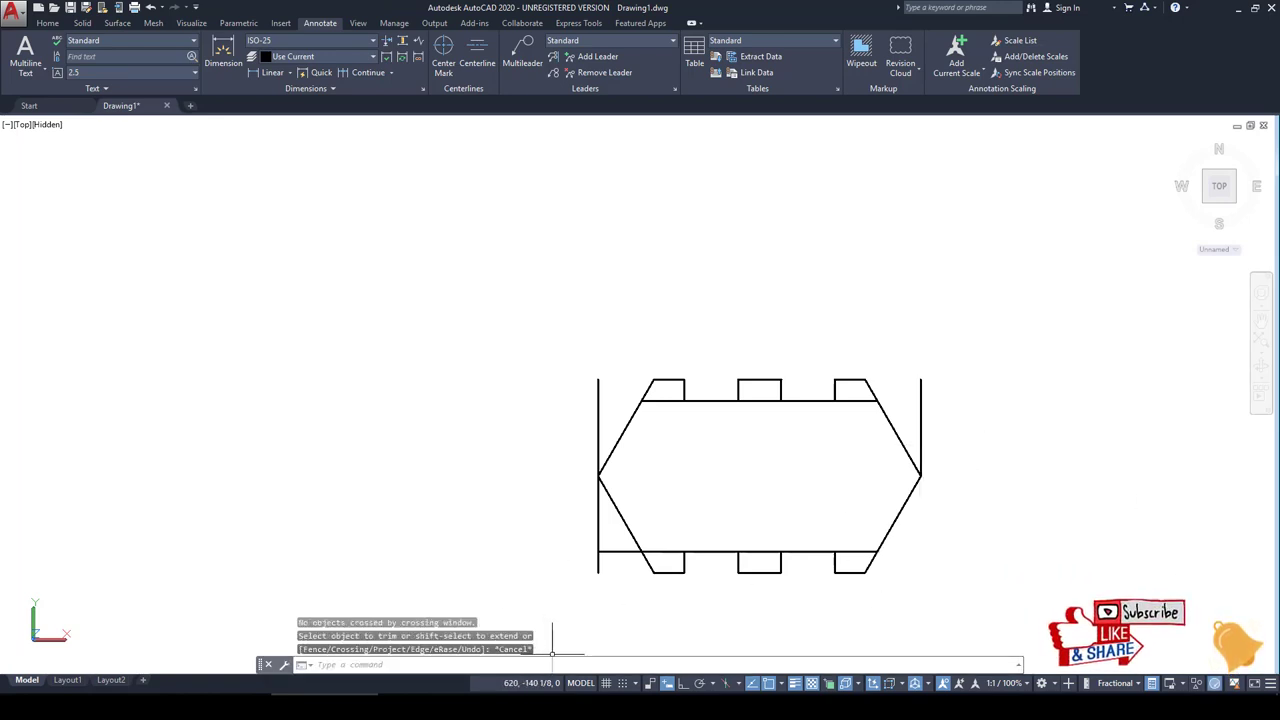
key(Return)
click(619, 551)
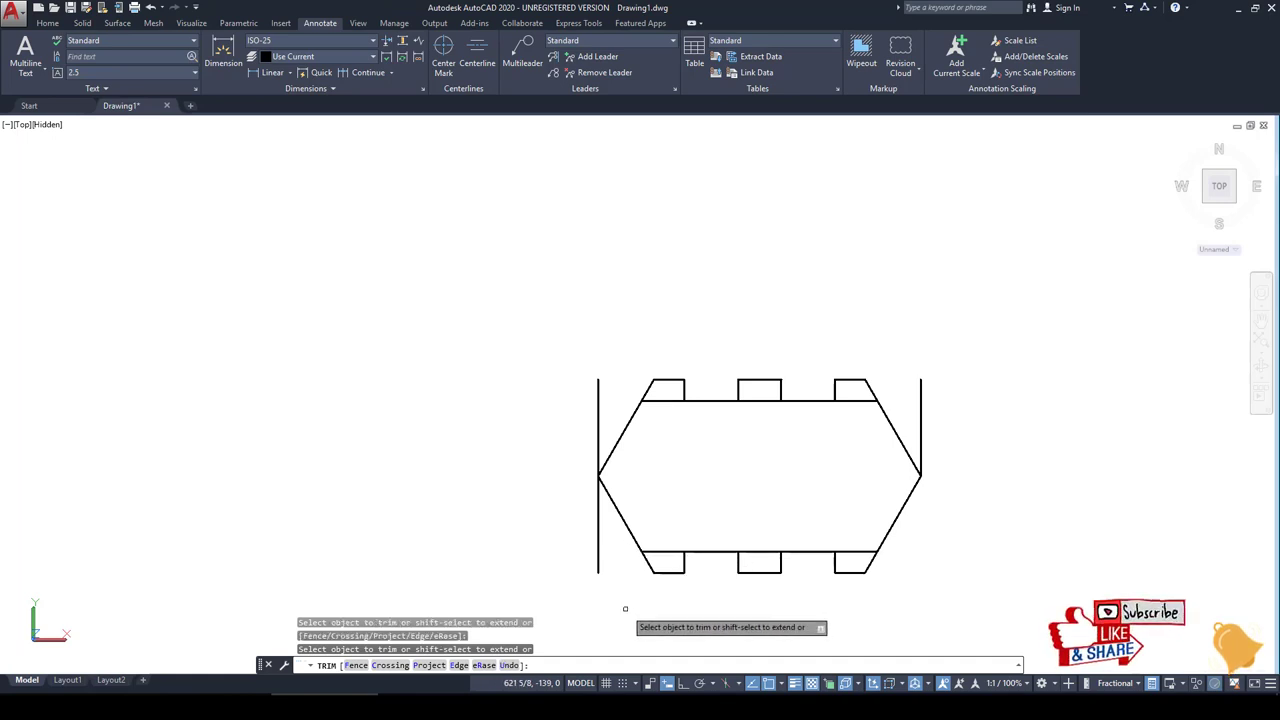
key(Escape)
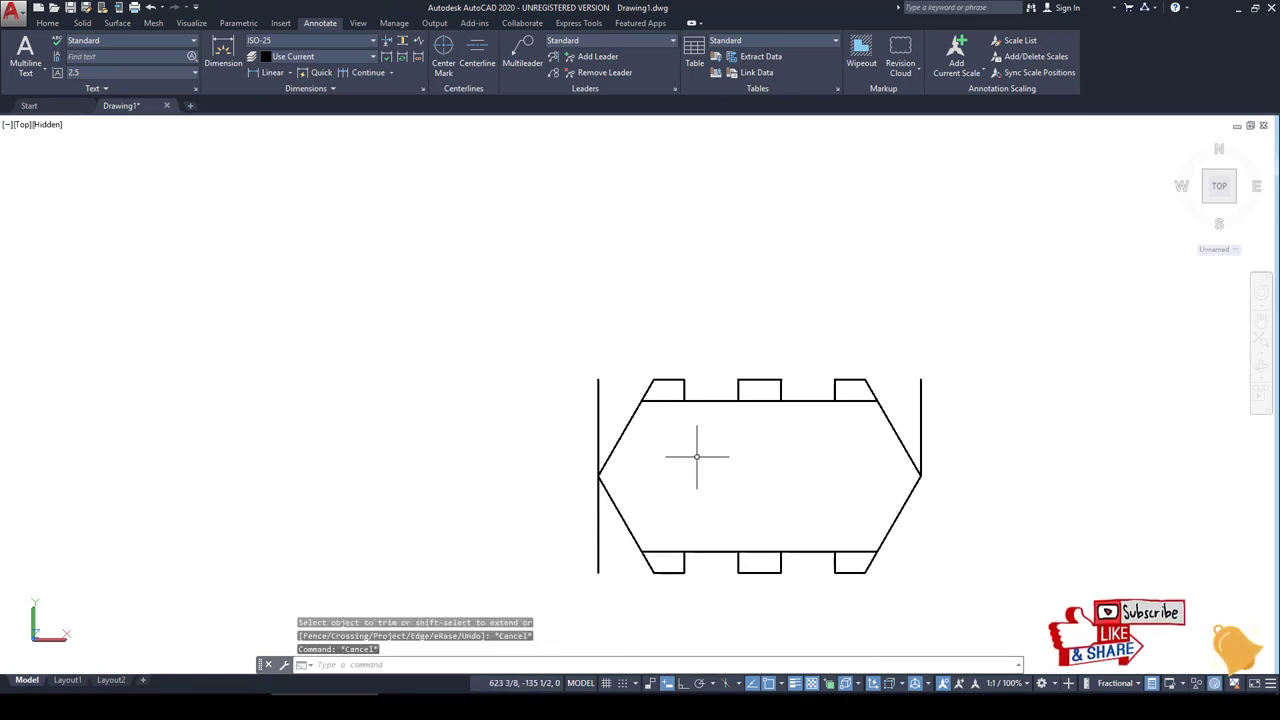
Step: Trim the base lines under all six tabs of the notched plate
key(Return)
click(662, 401)
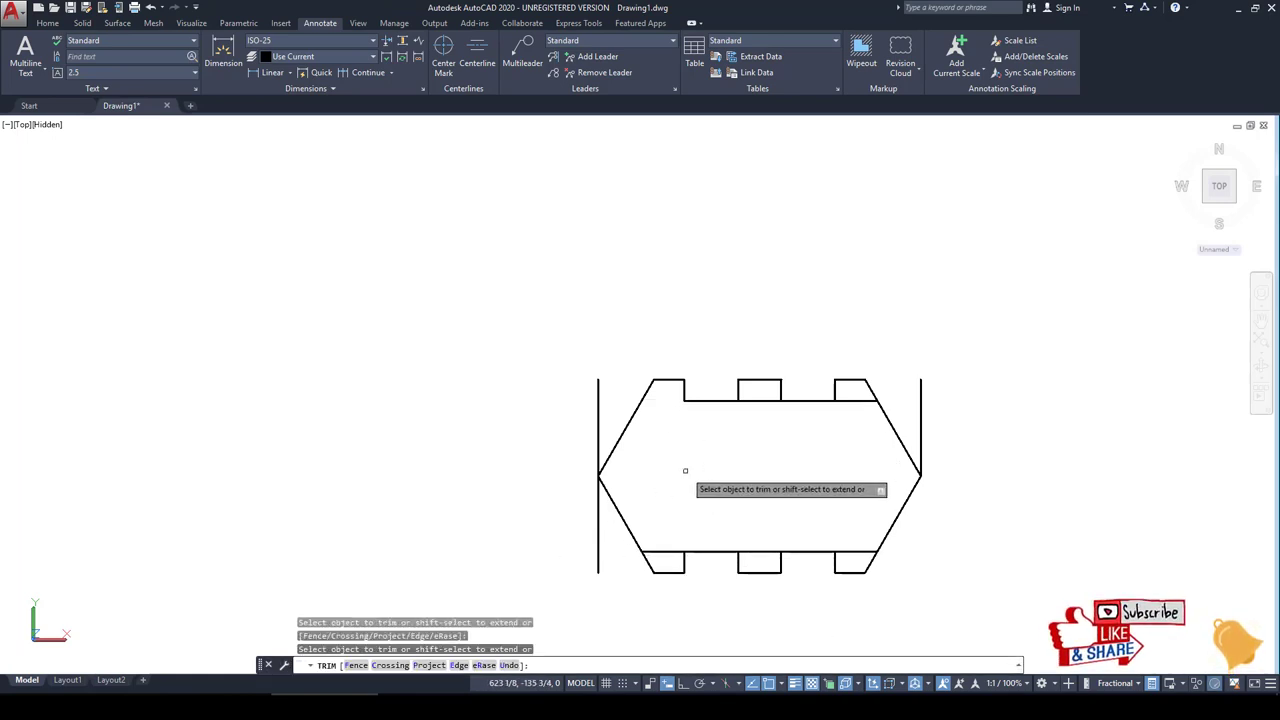
click(655, 550)
click(852, 400)
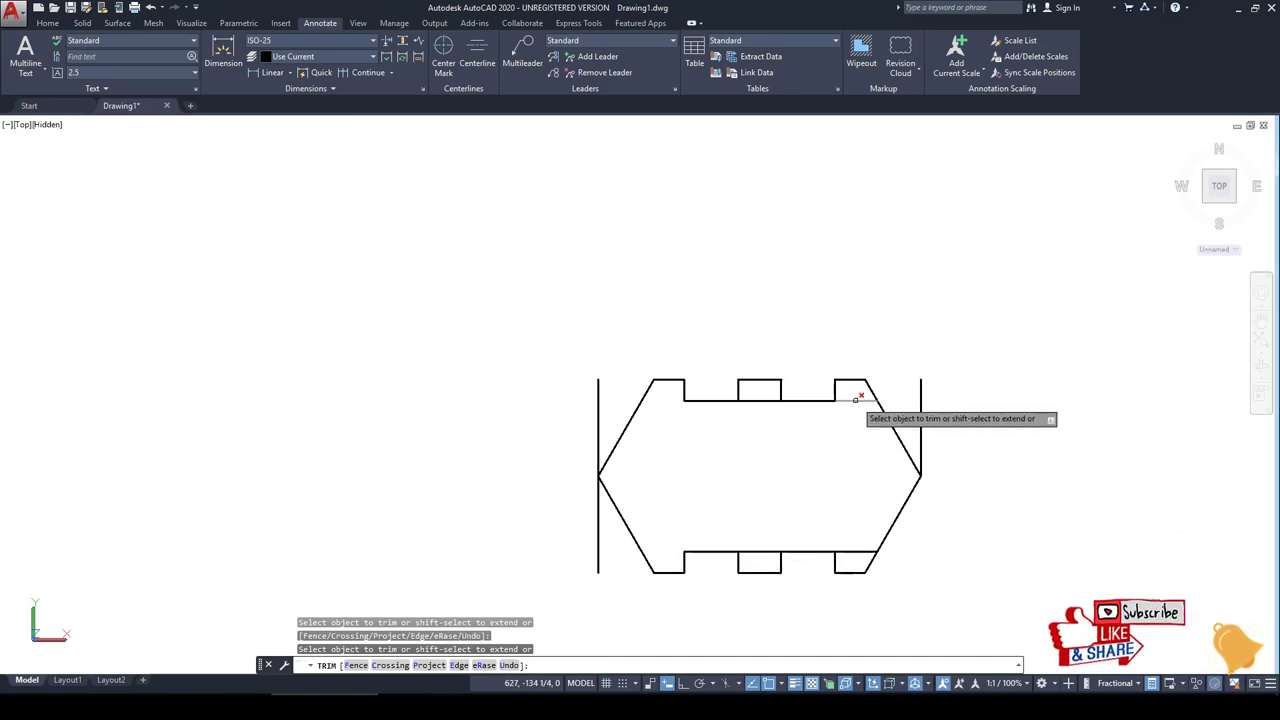
click(858, 552)
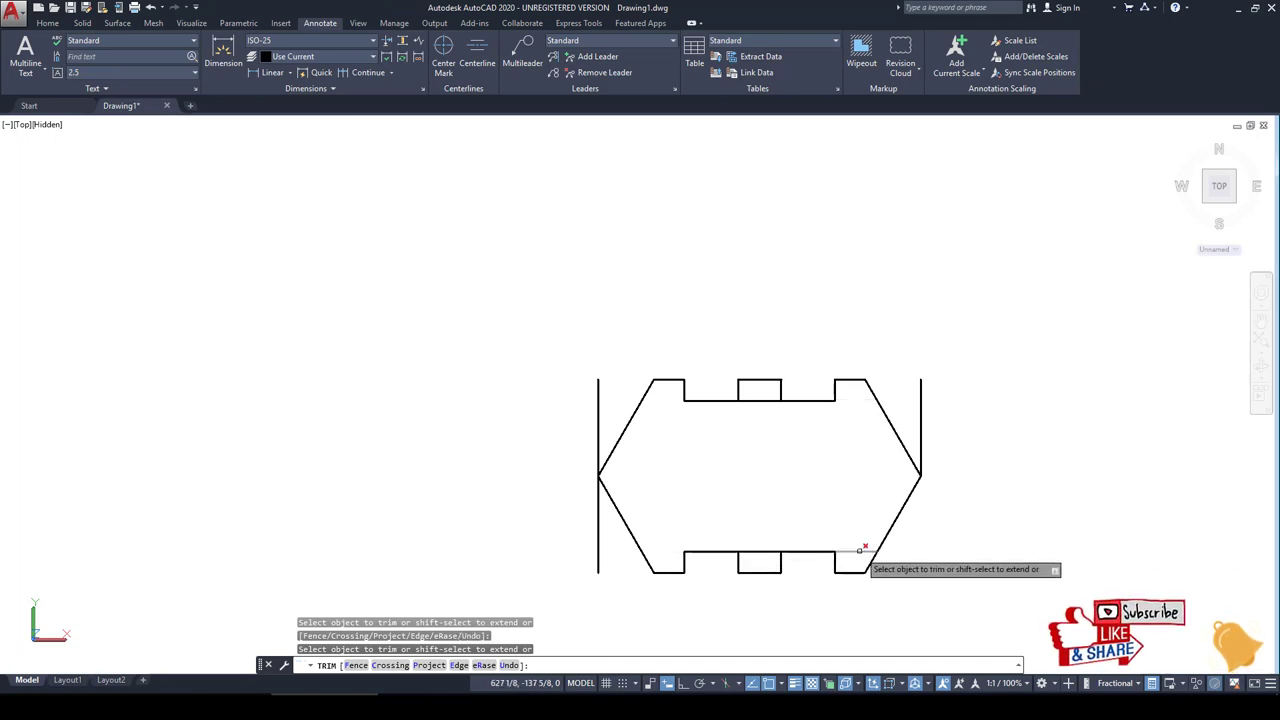
click(760, 552)
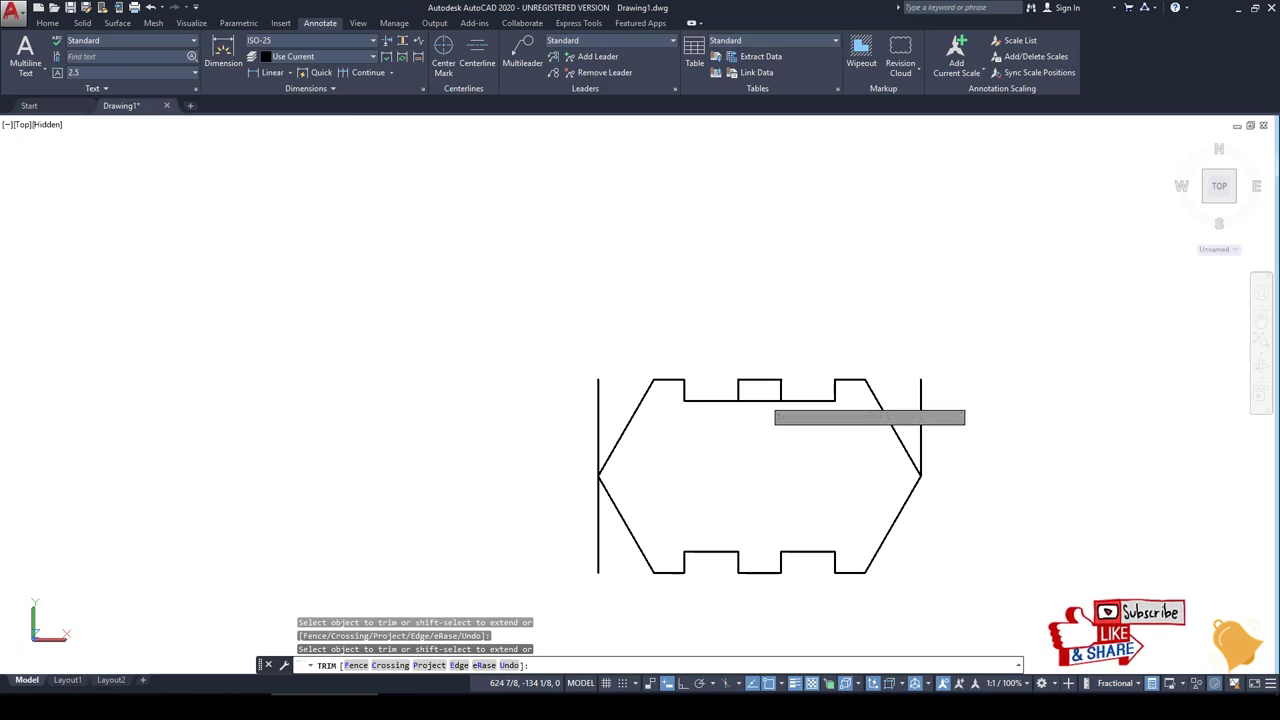
click(760, 392)
click(768, 408)
key(Escape)
text(e)
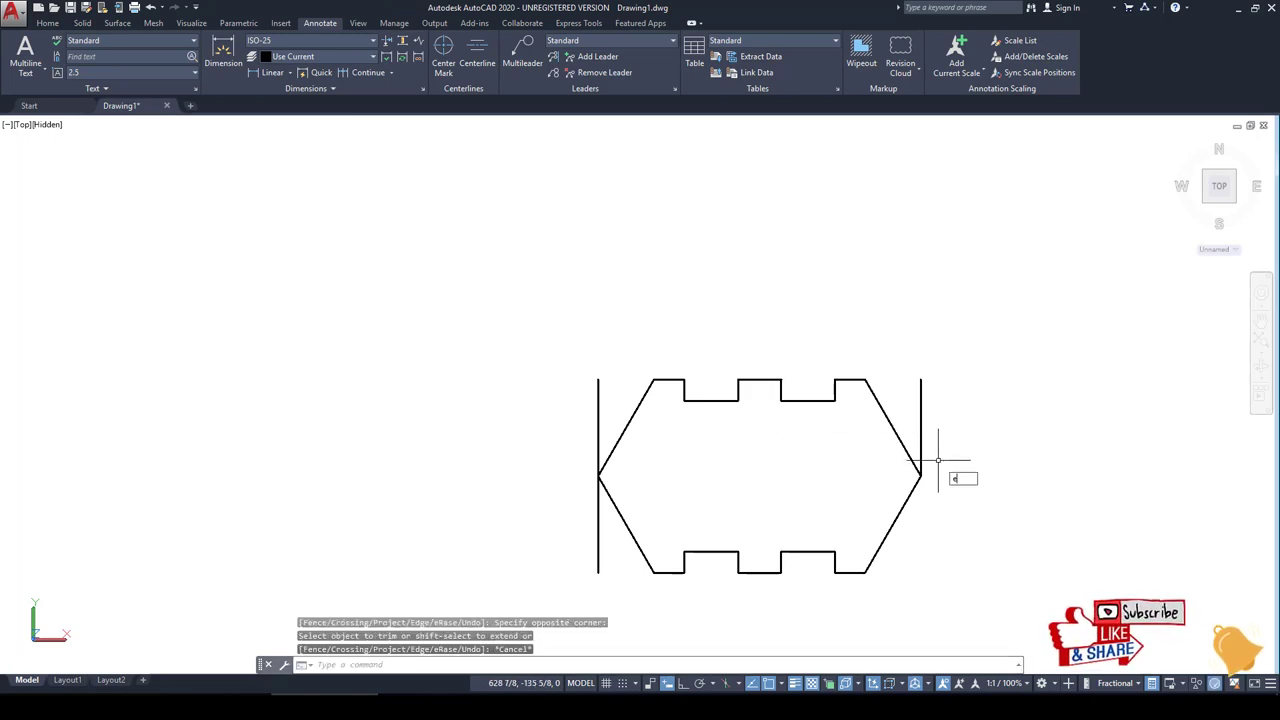
Step: Erase the two outer vertical construction lines, keeping the diagonals intact
key(Return)
click(1000, 436)
click(880, 360)
key(Escape)
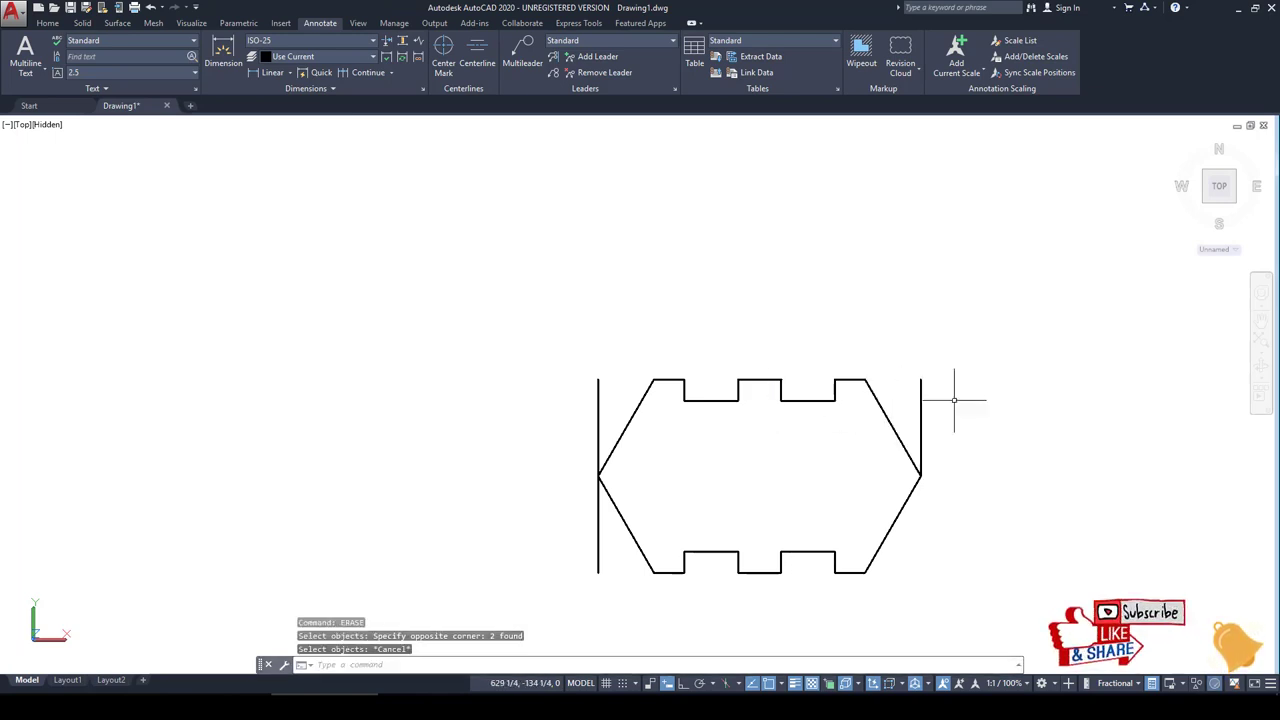
key(Return)
click(940, 430)
click(906, 388)
key(Return)
key(Return)
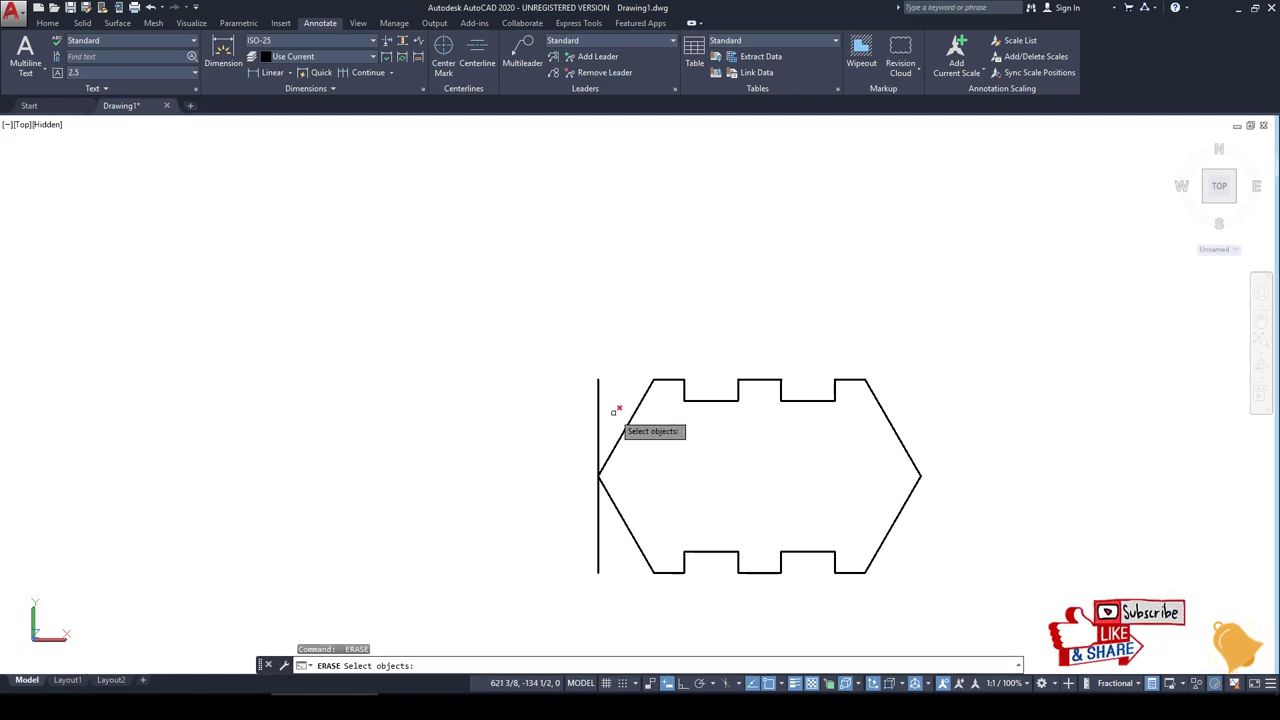
click(690, 424)
click(562, 362)
key(Return)
scroll(767, 550, down, 2)
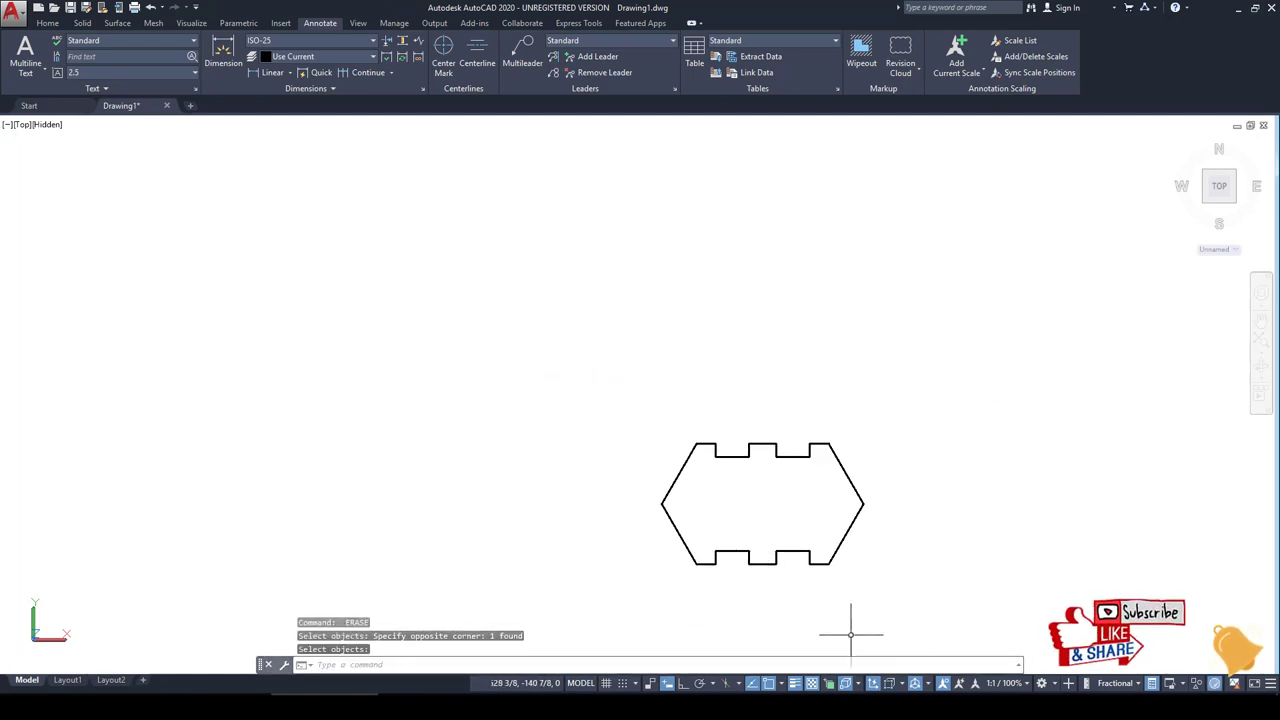
scroll(851, 634, up, 1)
key(Return)
key(alt+Tab)
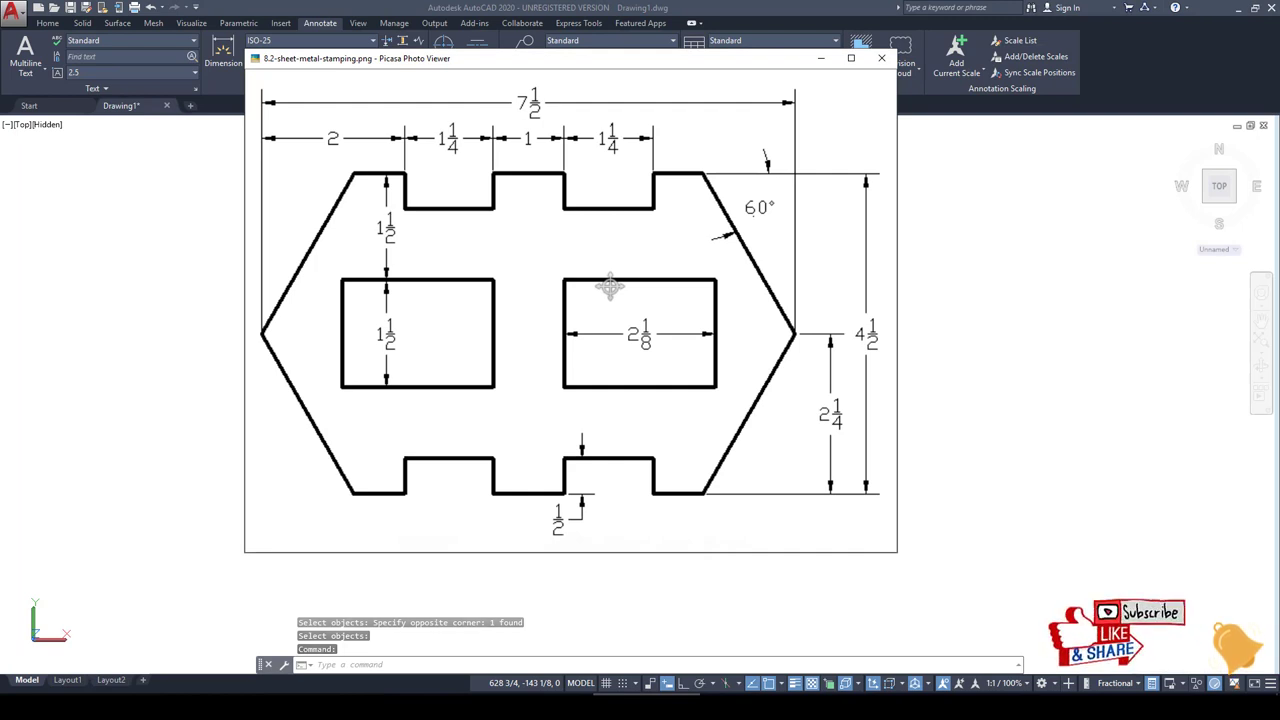
Step: Circle the left rectangular cutout on the reference image, clear the mark, and close Picasa
drag(345, 285, 380, 288)
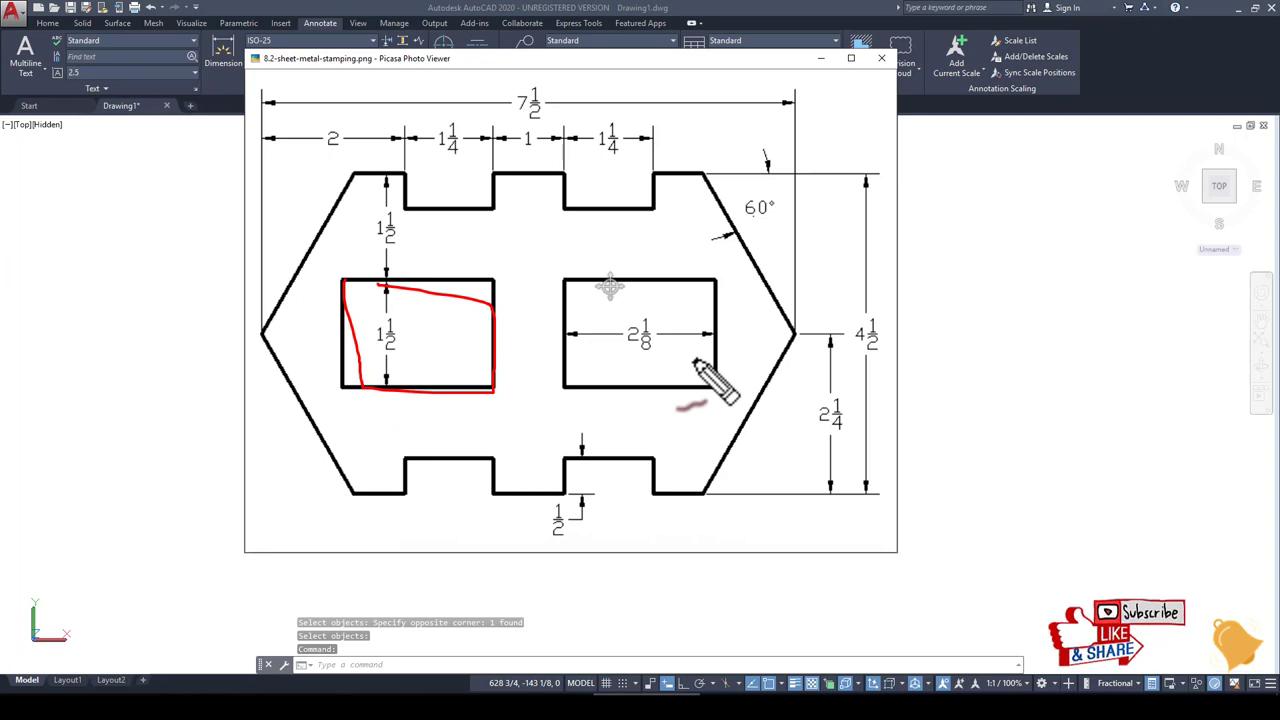
key(Escape)
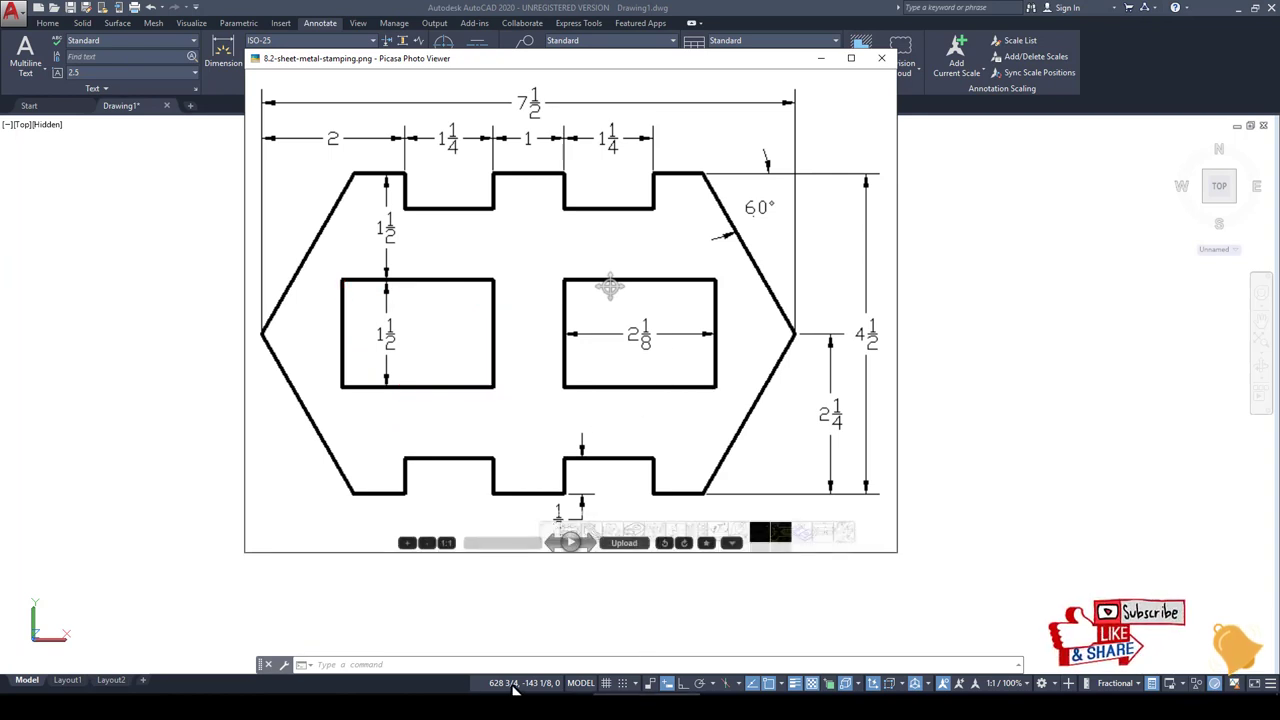
key(Escape)
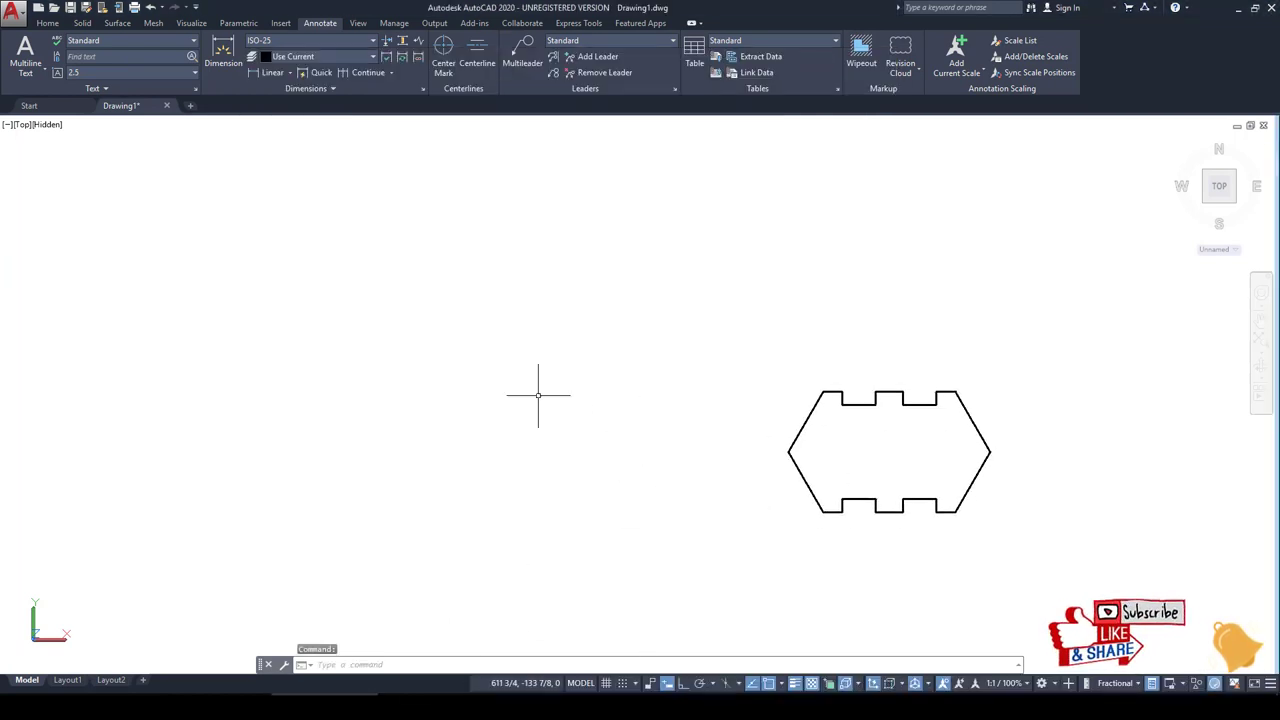
Step: Draw a 2-1/8 by 1-1/2 rectangle to the left of the plate
text(rec)
key(Return)
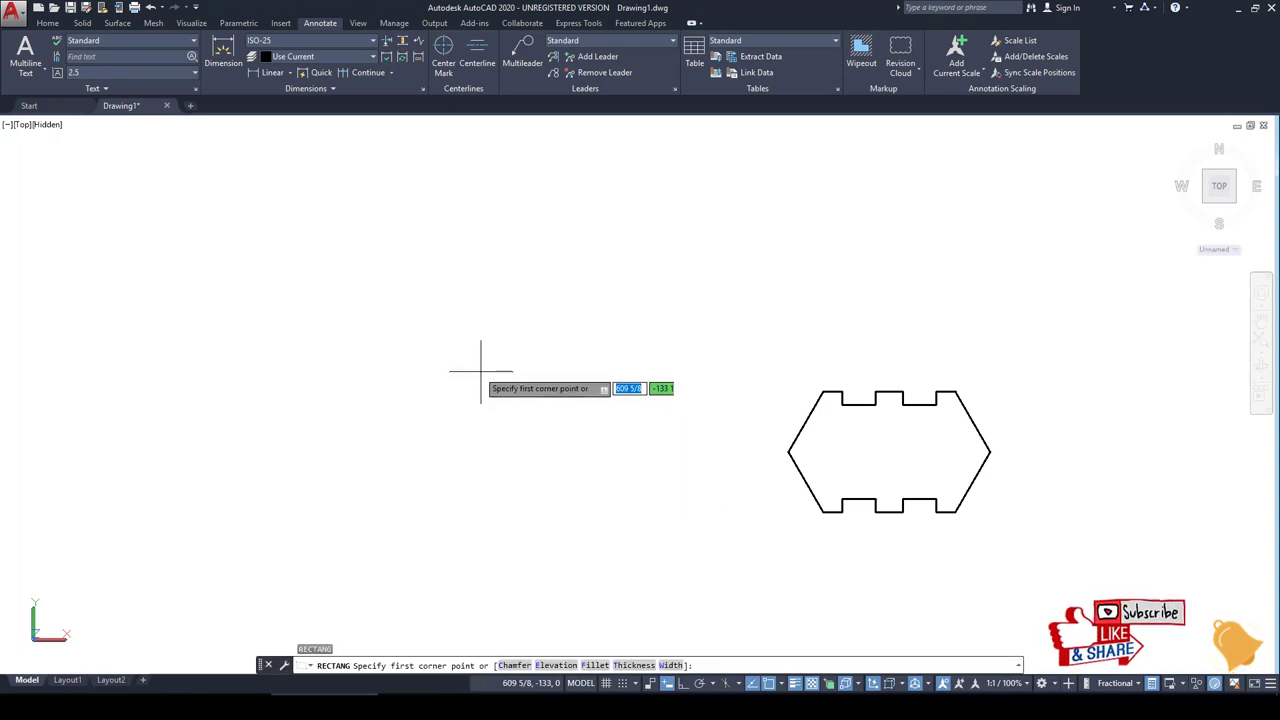
click(470, 369)
text(2-1/8)
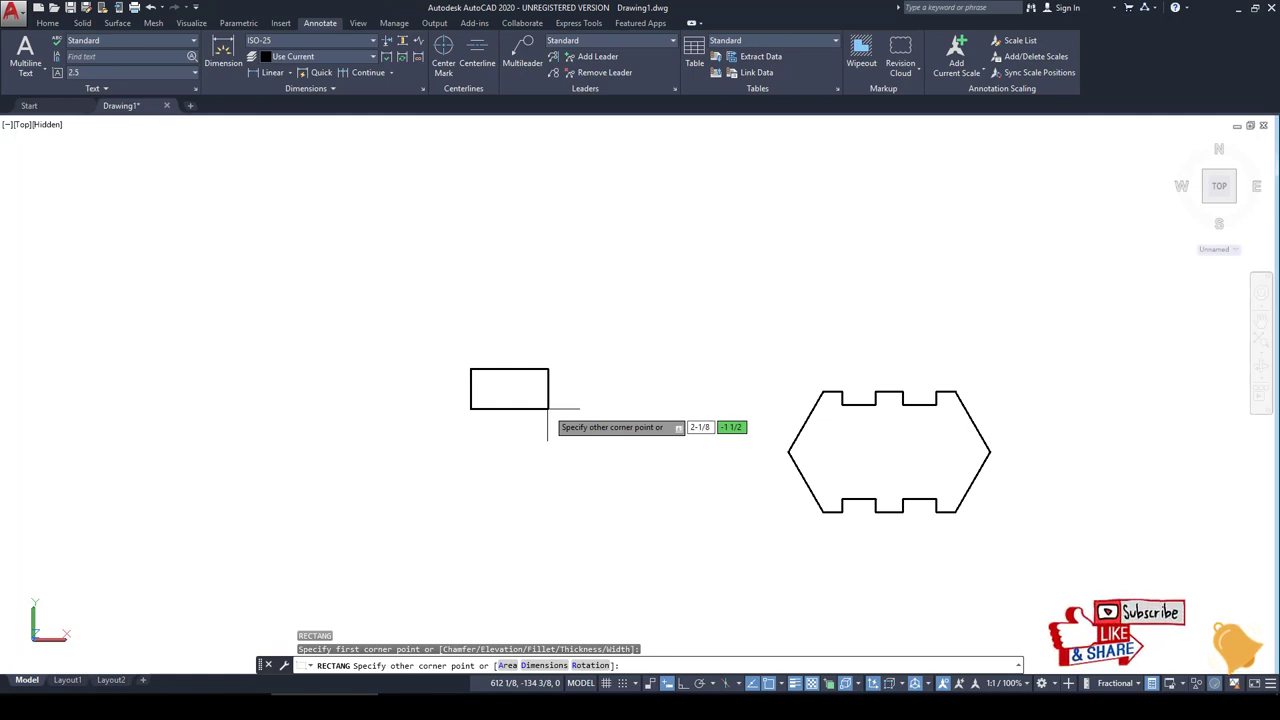
key(Tab)
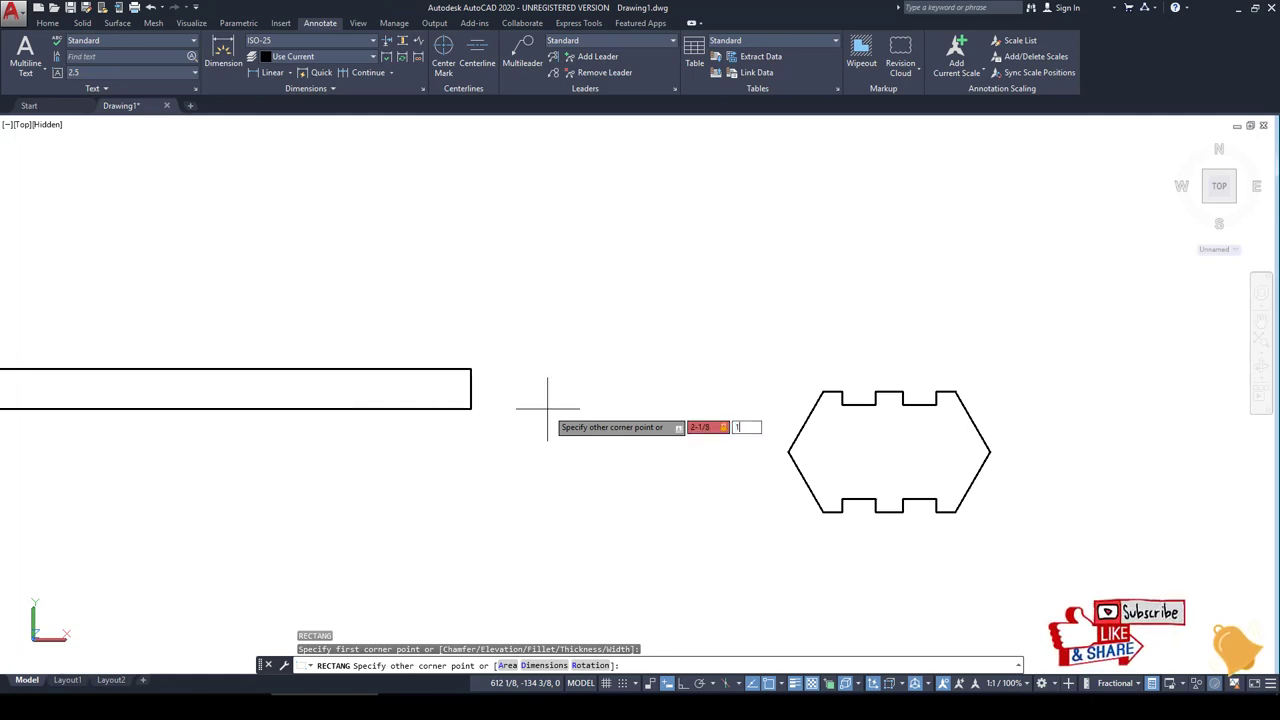
text(2)
key(Return)
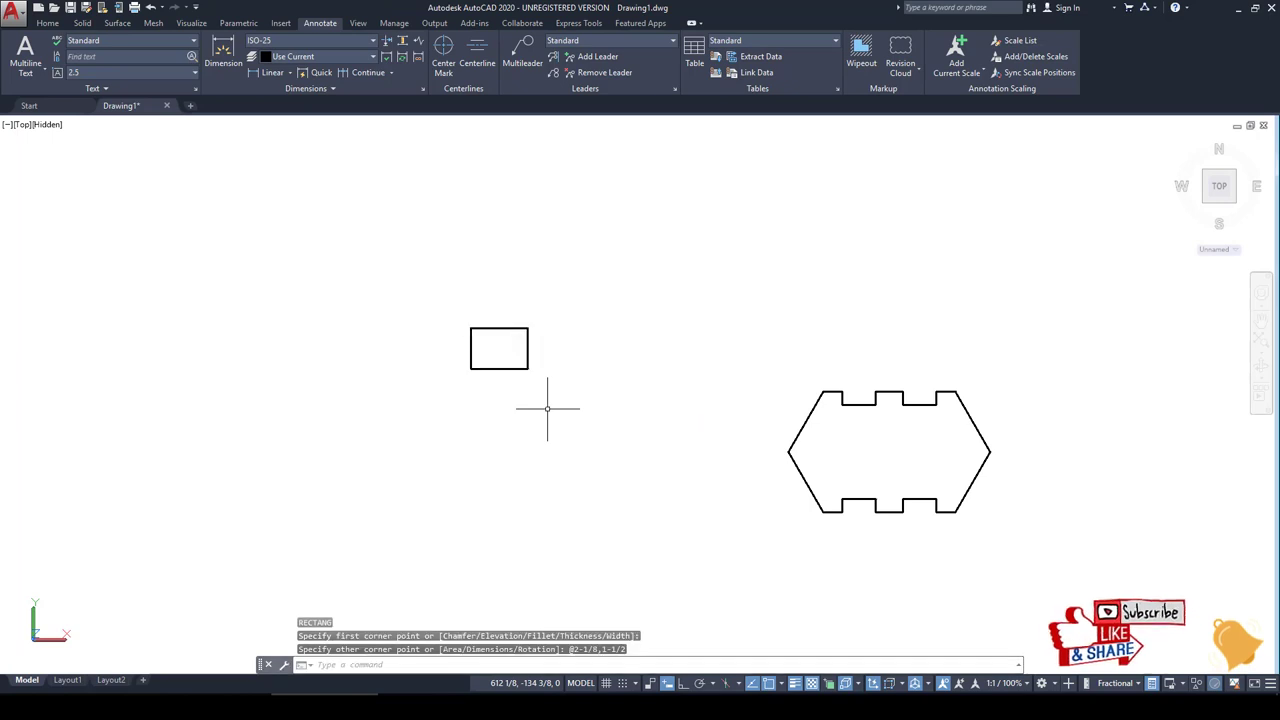
middle_drag(548, 394, 451, 391)
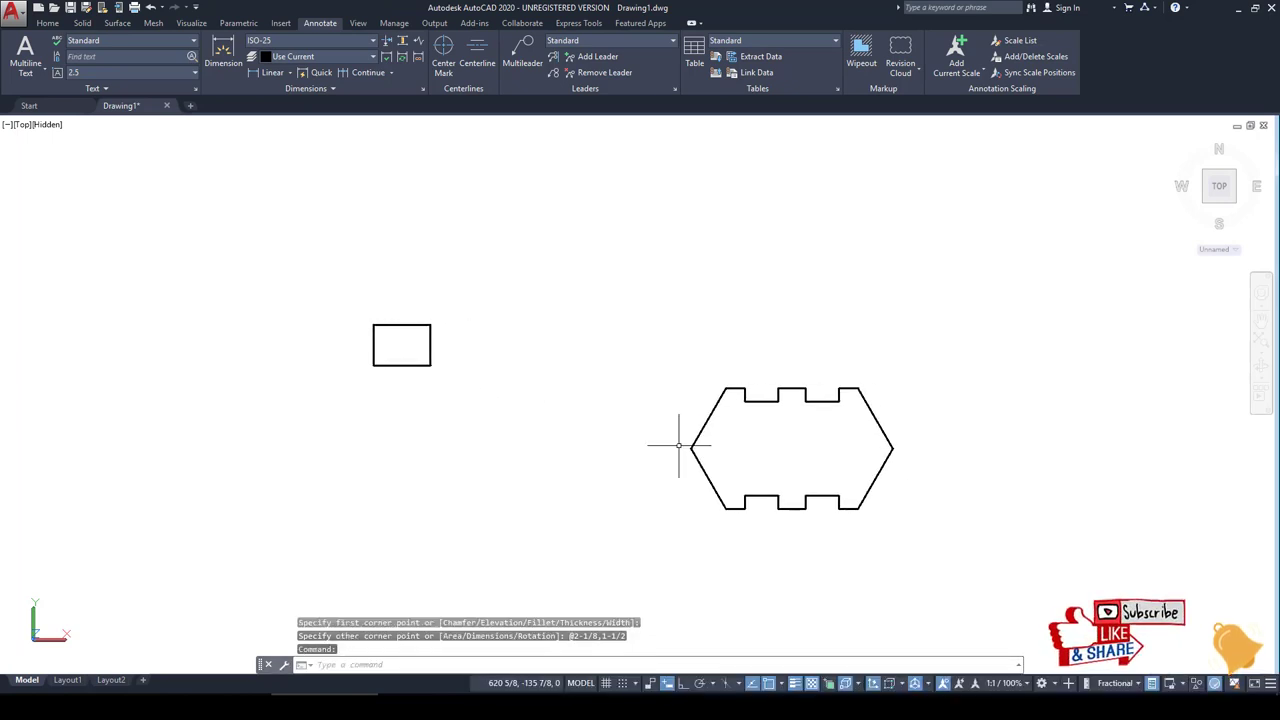
Step: Draw two vertical guide lines from the top notch corners down to the bottom notches
text(l)
key(Return)
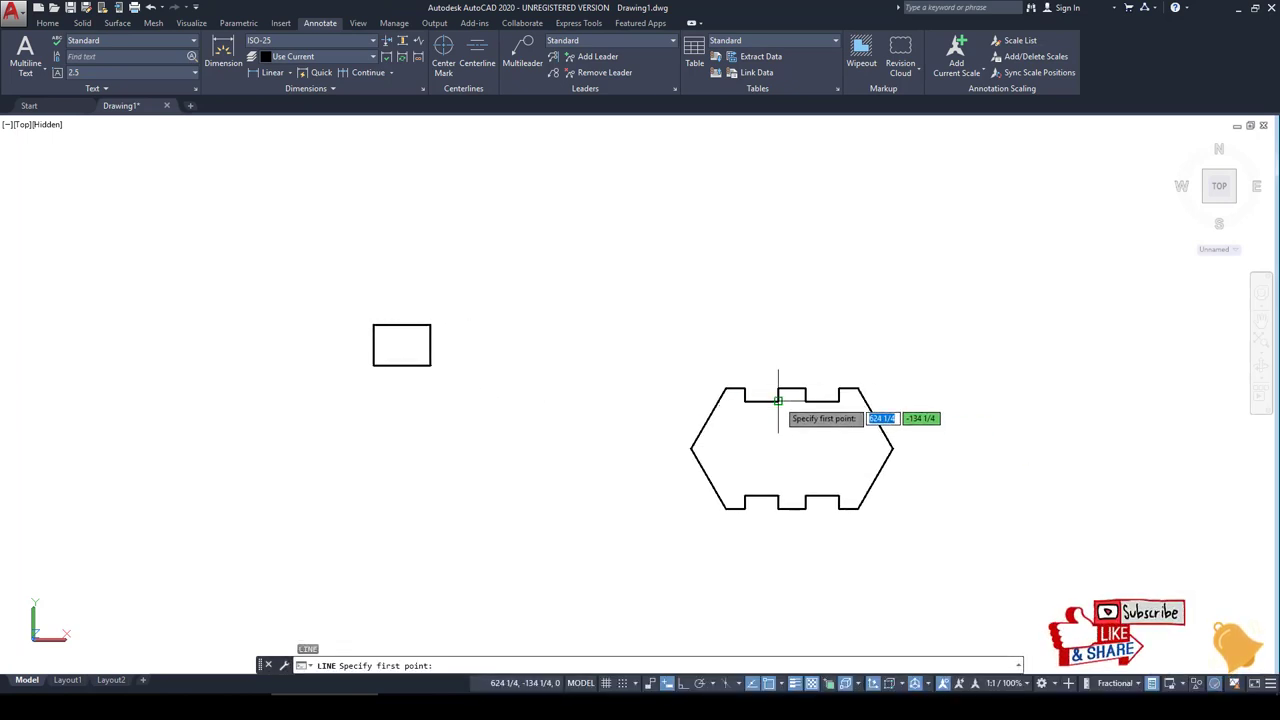
click(778, 400)
click(779, 508)
key(Return)
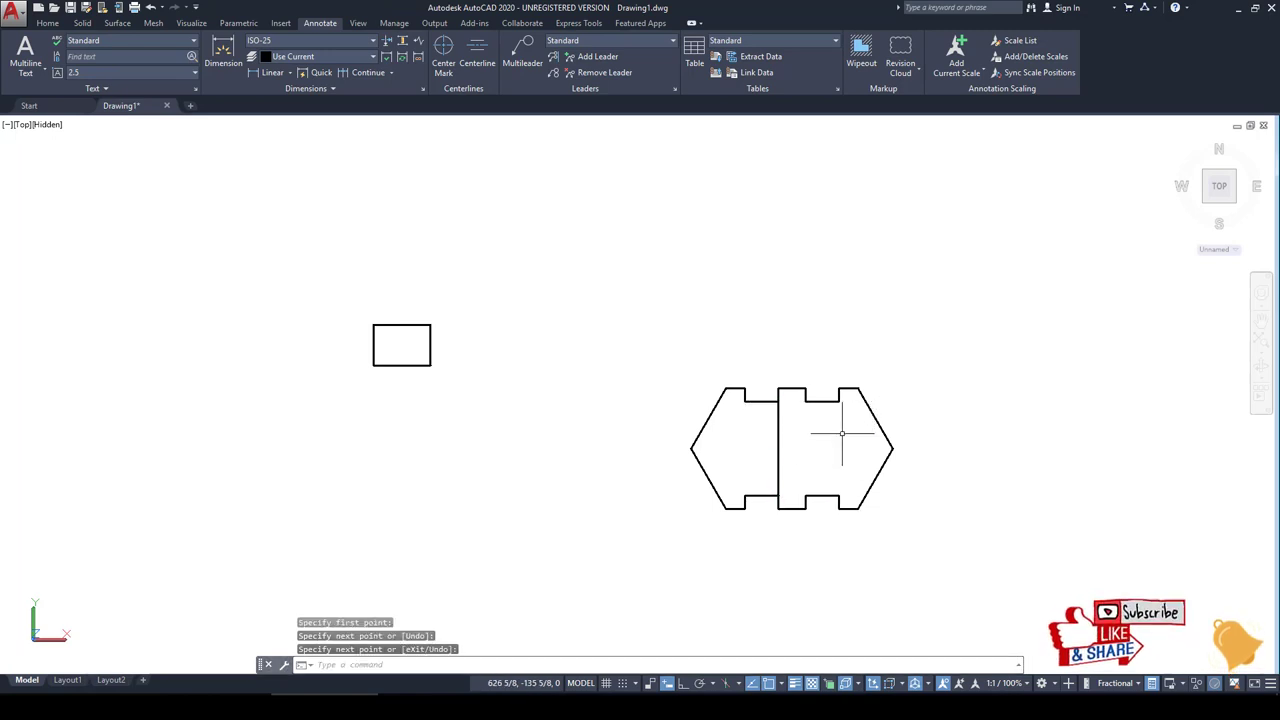
key(Return)
click(805, 400)
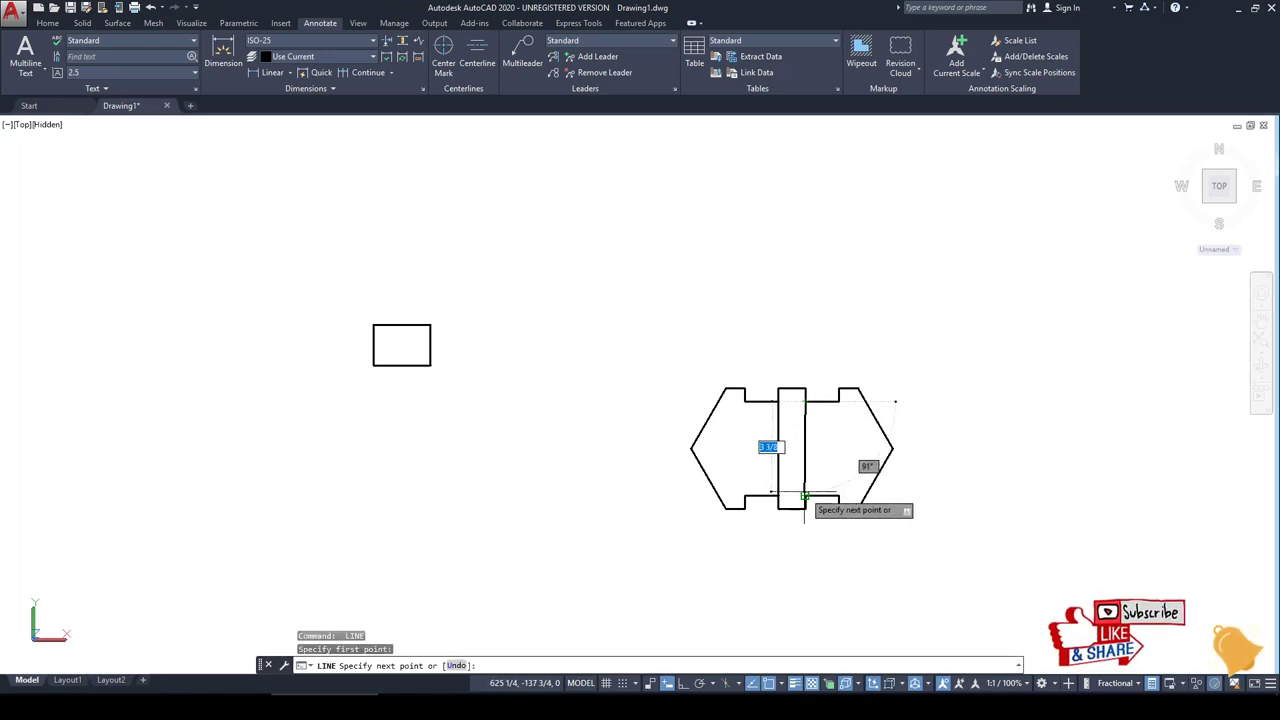
click(805, 496)
key(Return)
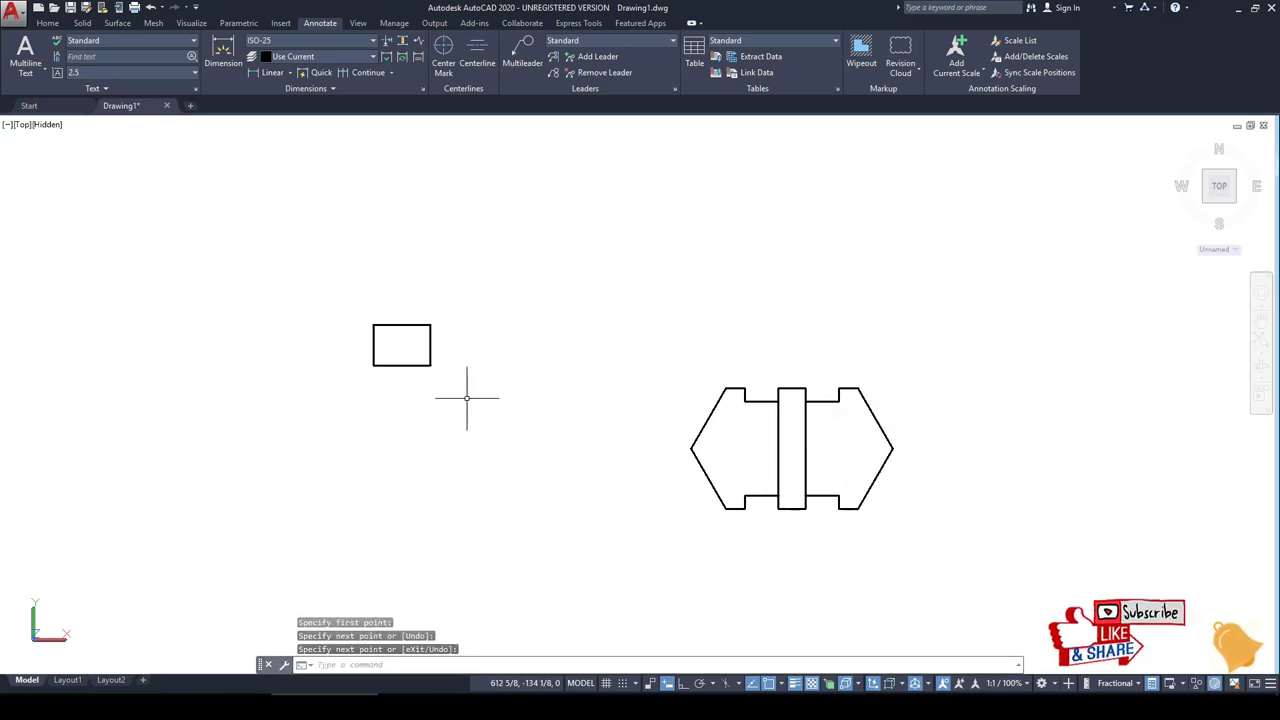
right_click(481, 409)
key(Escape)
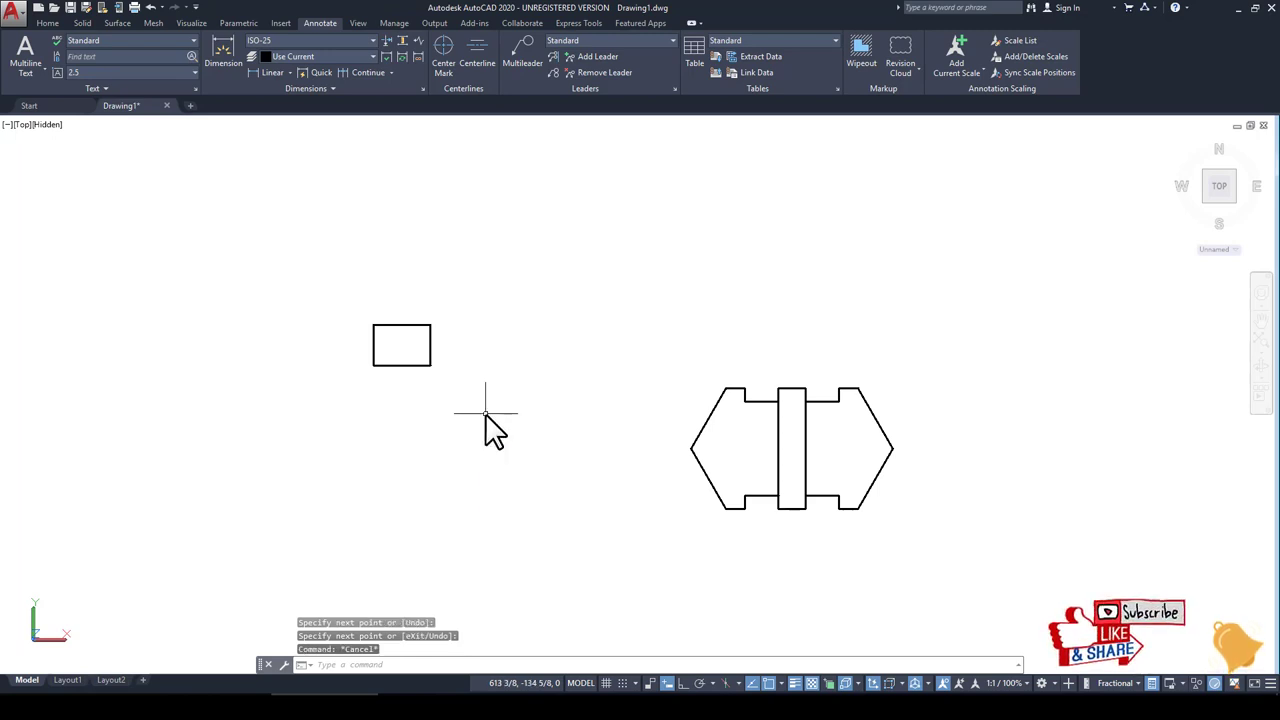
Step: Copy the rectangle into the plate's left half as the first cutout
text(co)
key(Return)
click(496, 421)
click(366, 294)
key(Return)
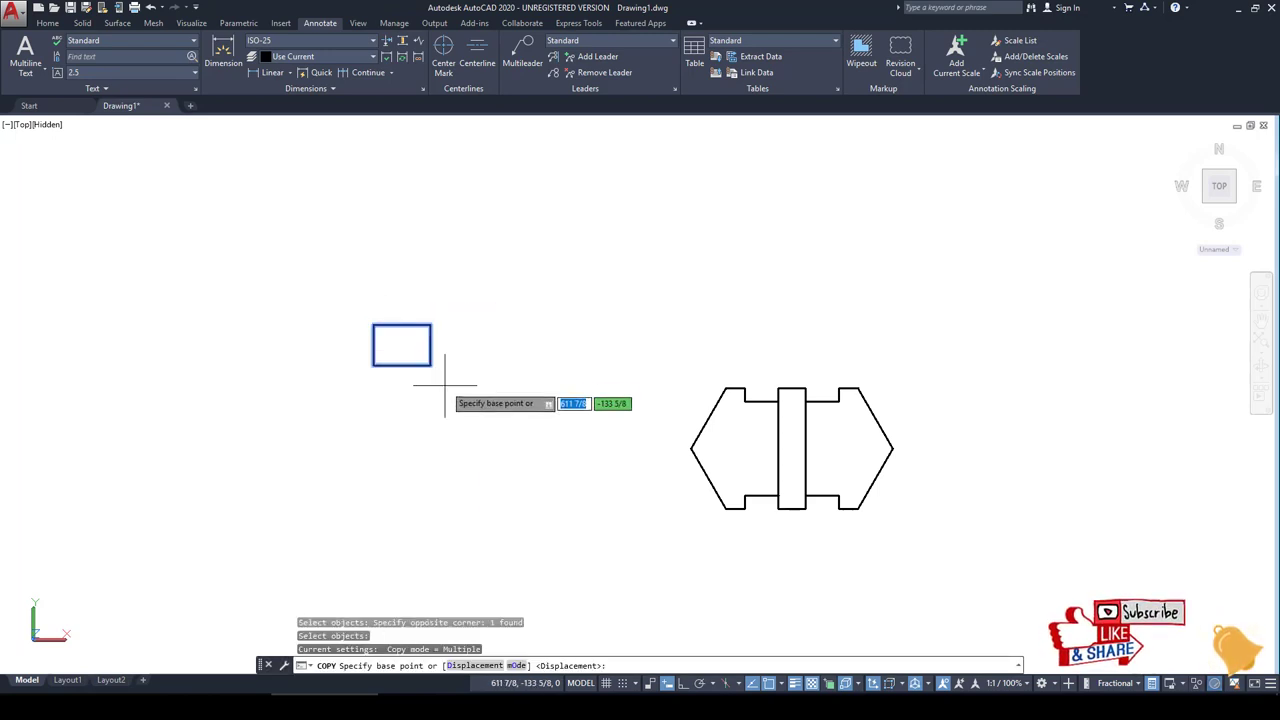
click(430, 345)
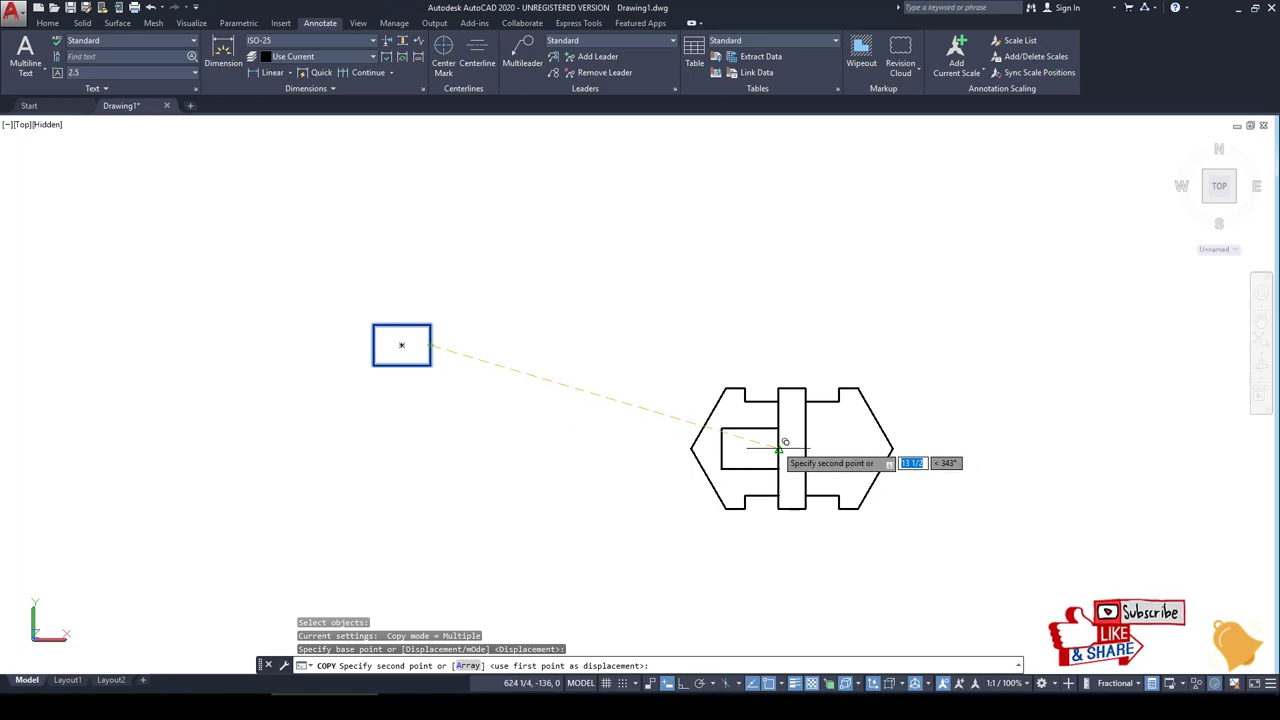
key(Return)
key(Return)
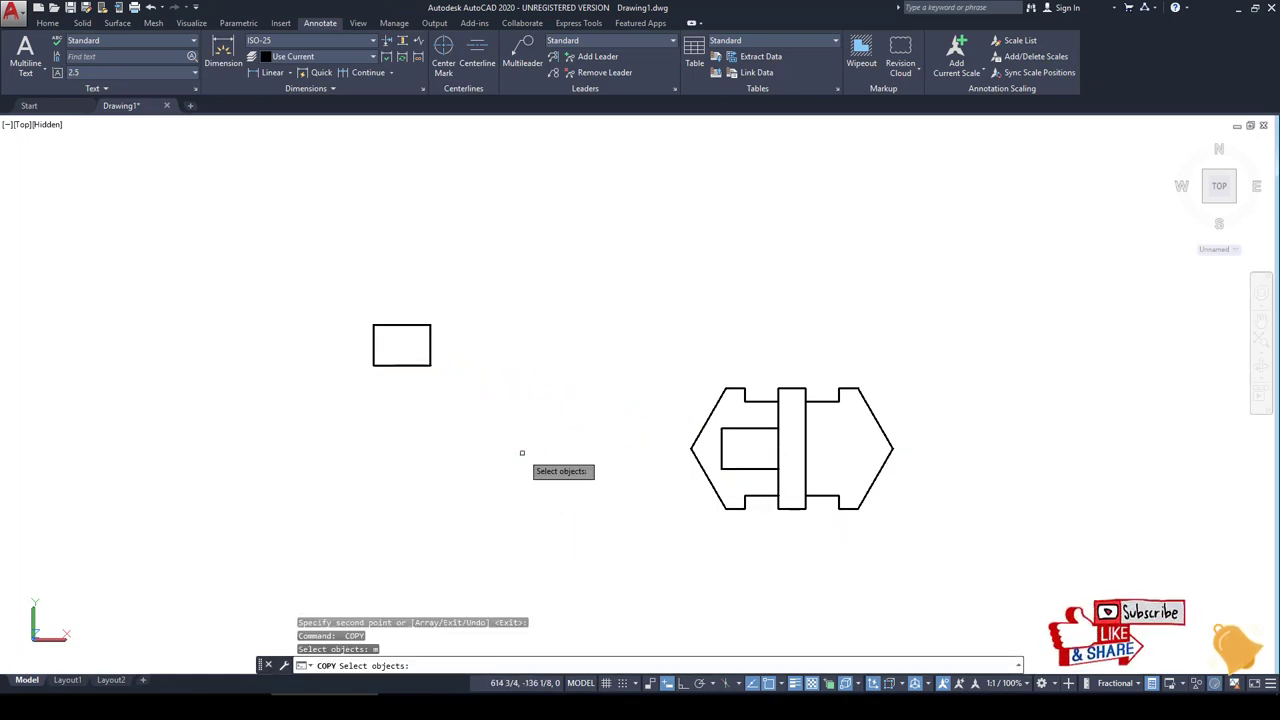
key(Escape)
key(Escape)
Step: Move the original rectangle into the plate's right half as the second cutout
key(Return)
click(520, 444)
click(423, 330)
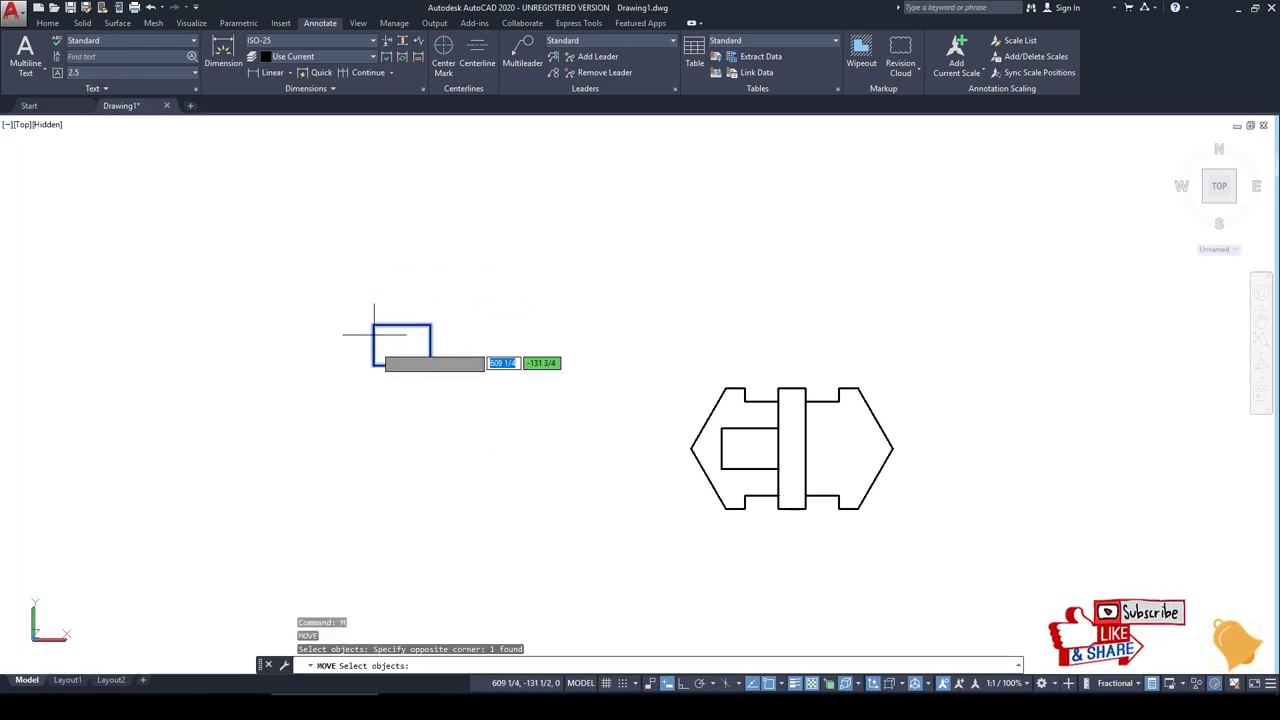
key(Return)
click(401, 344)
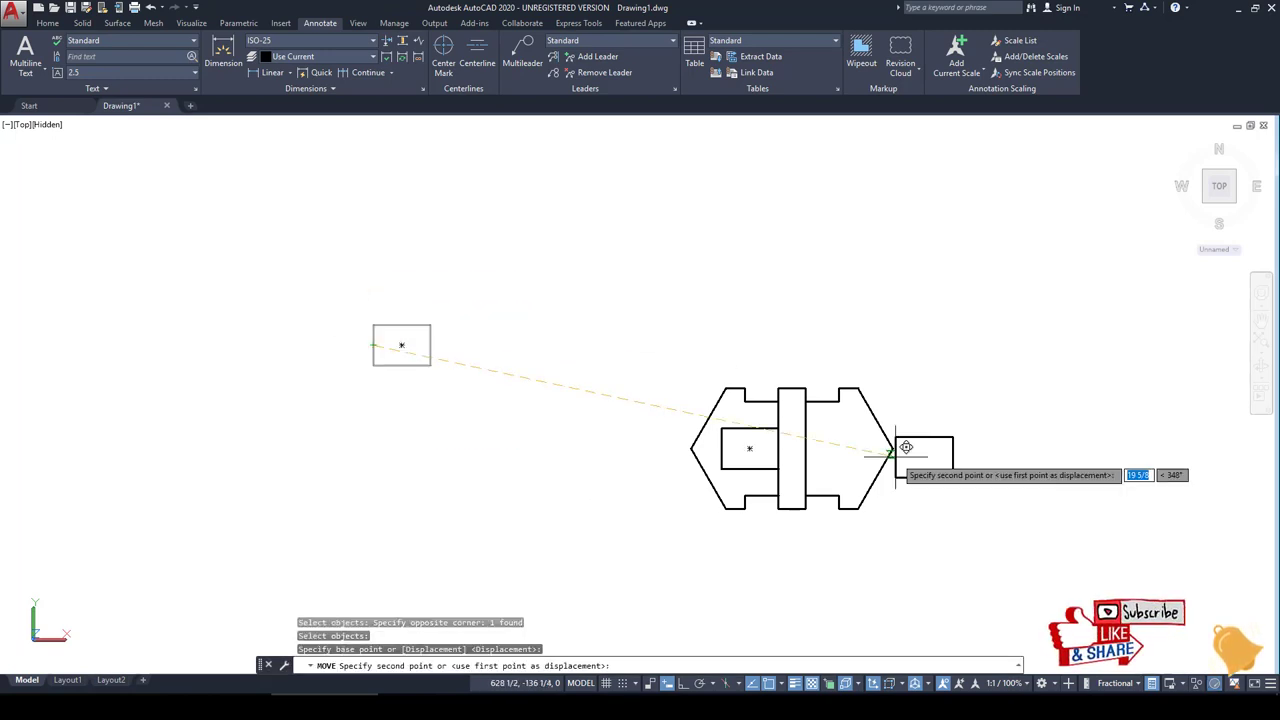
click(832, 448)
key(Escape)
key(Escape)
key(Escape)
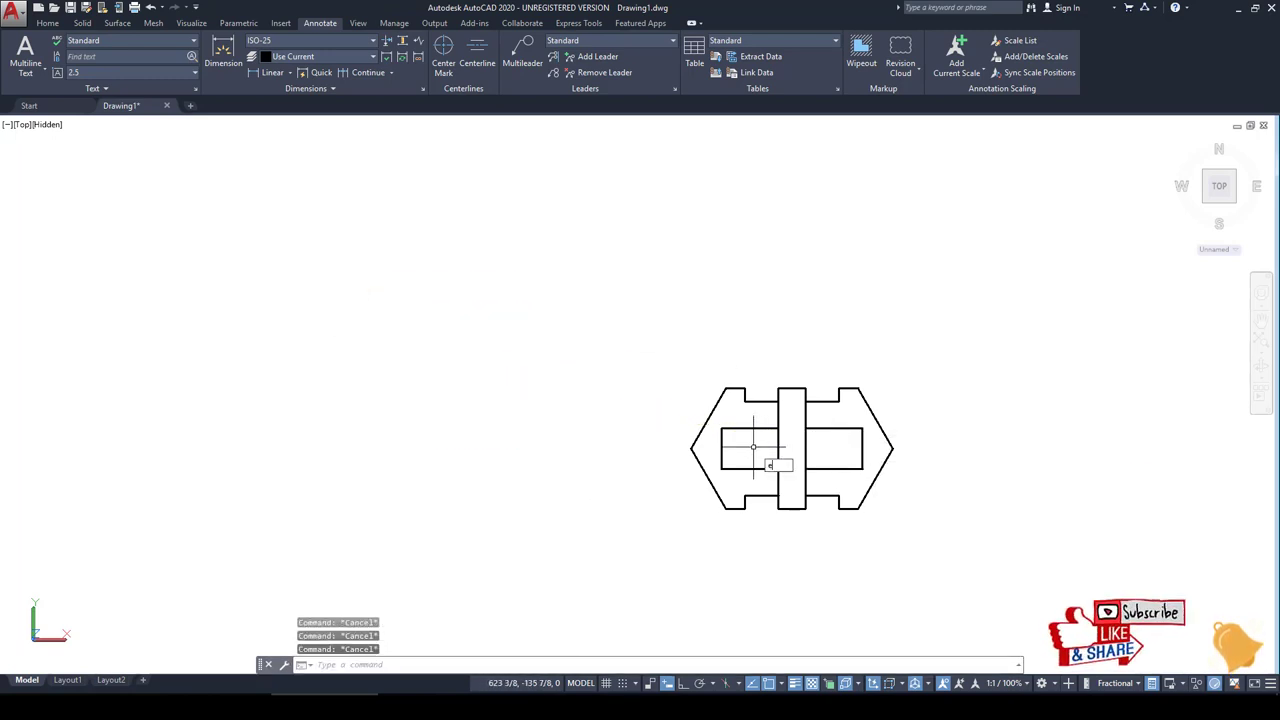
Step: Erase the two vertical guide lines across the plate's middle
text(e)
key(Return)
click(778, 480)
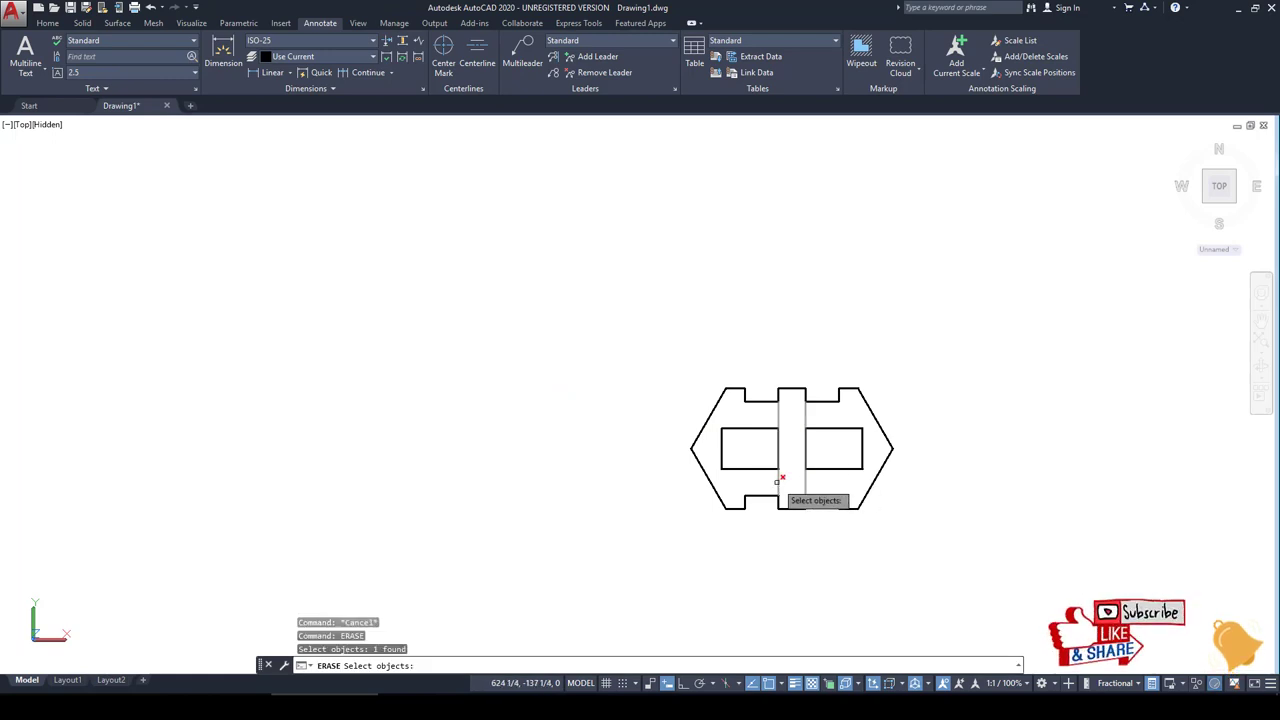
key(Return)
scroll(748, 466, up, 1)
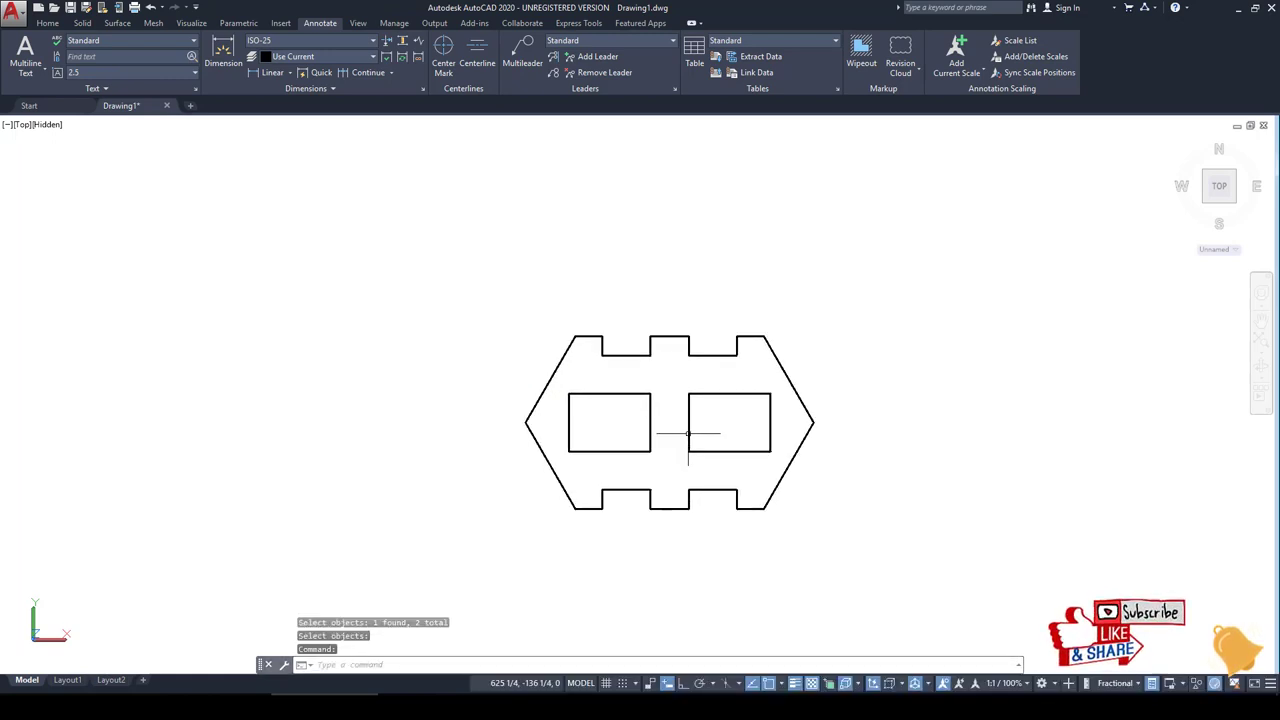
scroll(688, 433, up, 2)
Step: Dimension the plate's height as 4.5 from its top-right to bottom-right corner, placed on the right
drag(776, 479, 736, 476)
key(Escape)
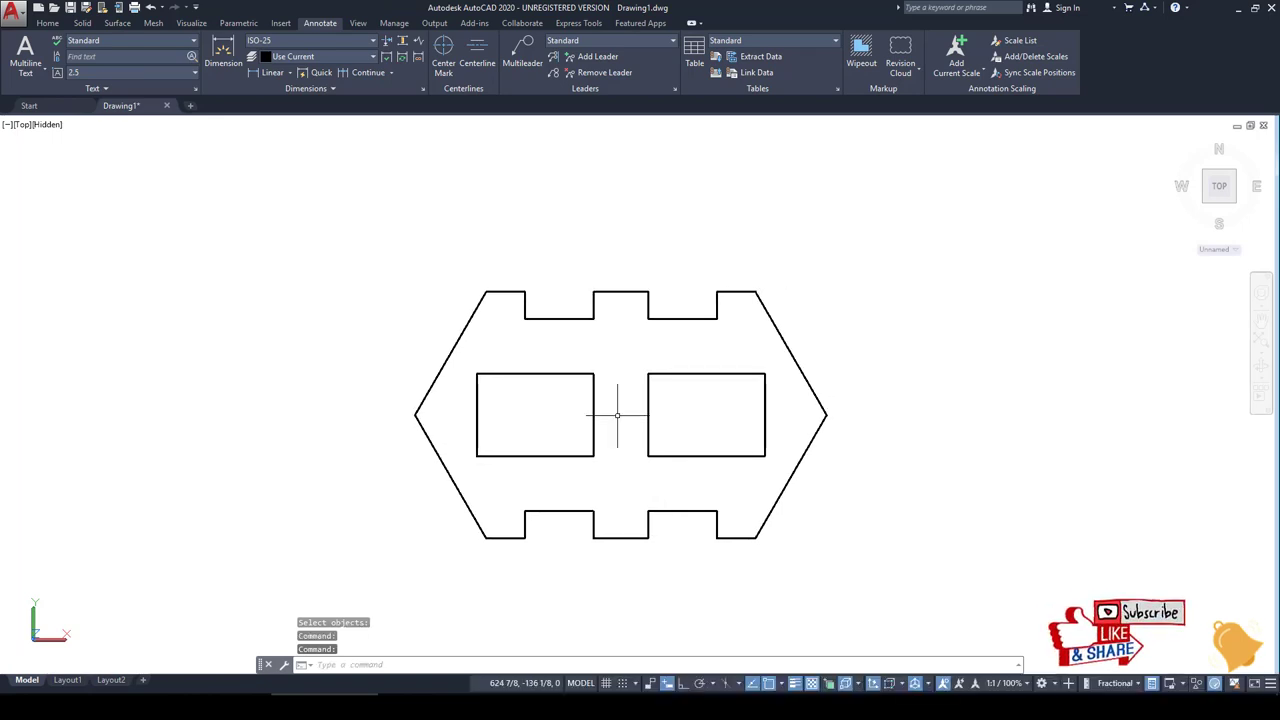
click(272, 72)
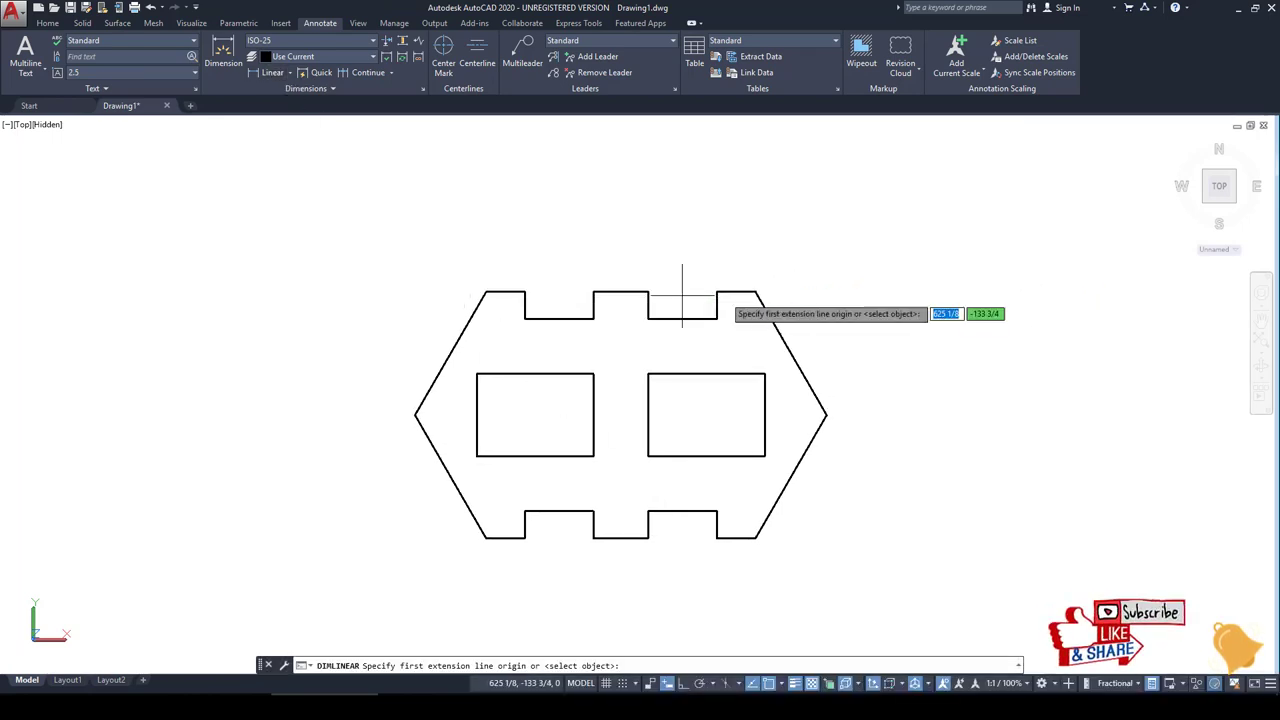
click(757, 292)
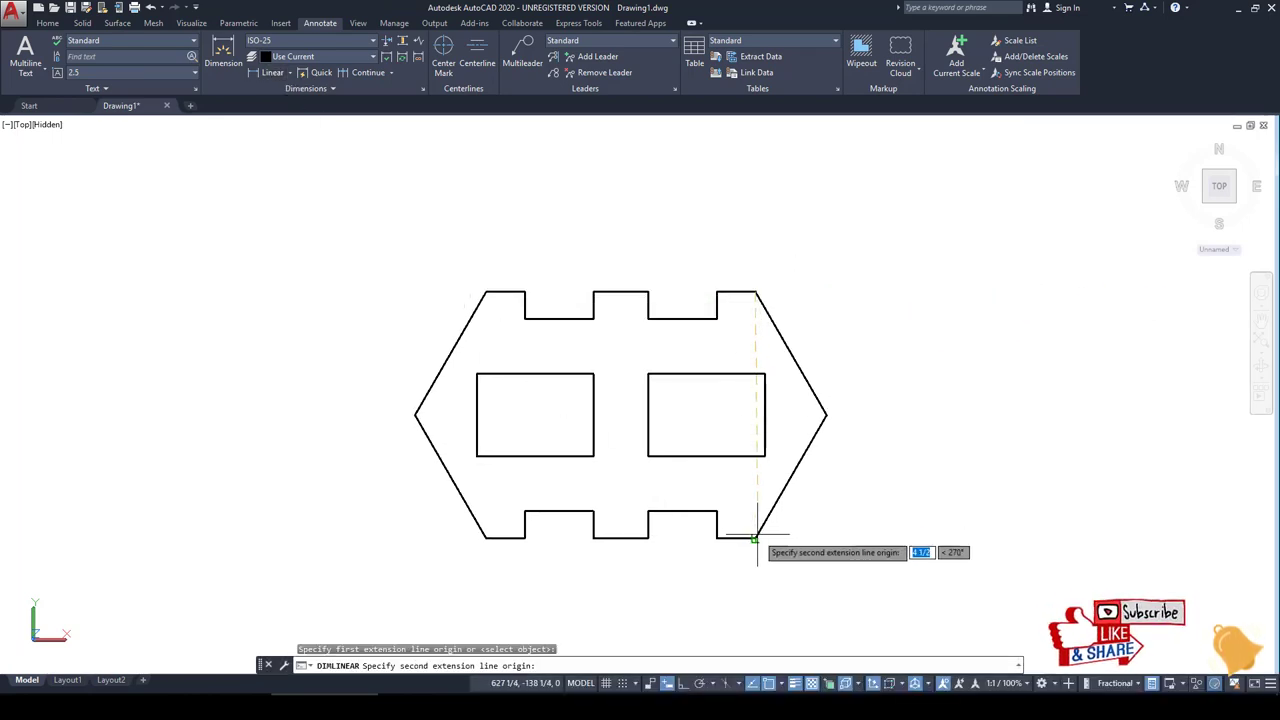
click(757, 538)
click(893, 517)
scroll(900, 500, down, 3)
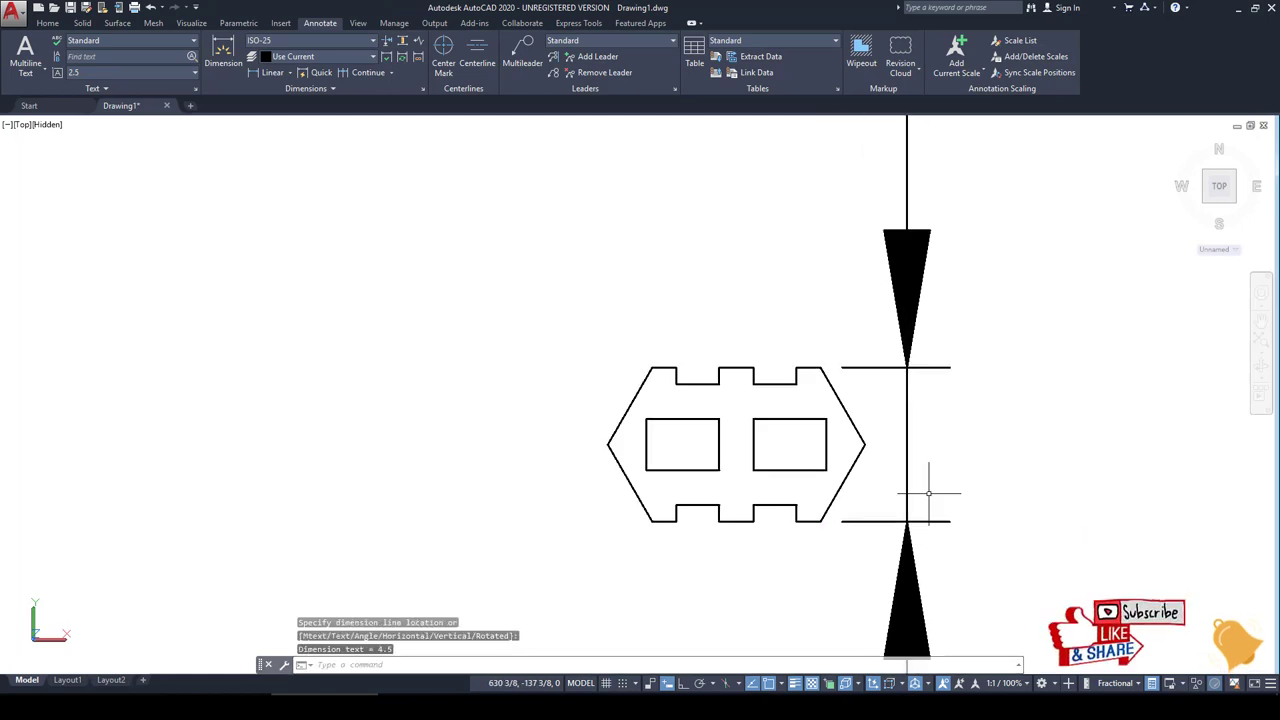
scroll(920, 491, down, 4)
middle_drag(946, 520, 868, 479)
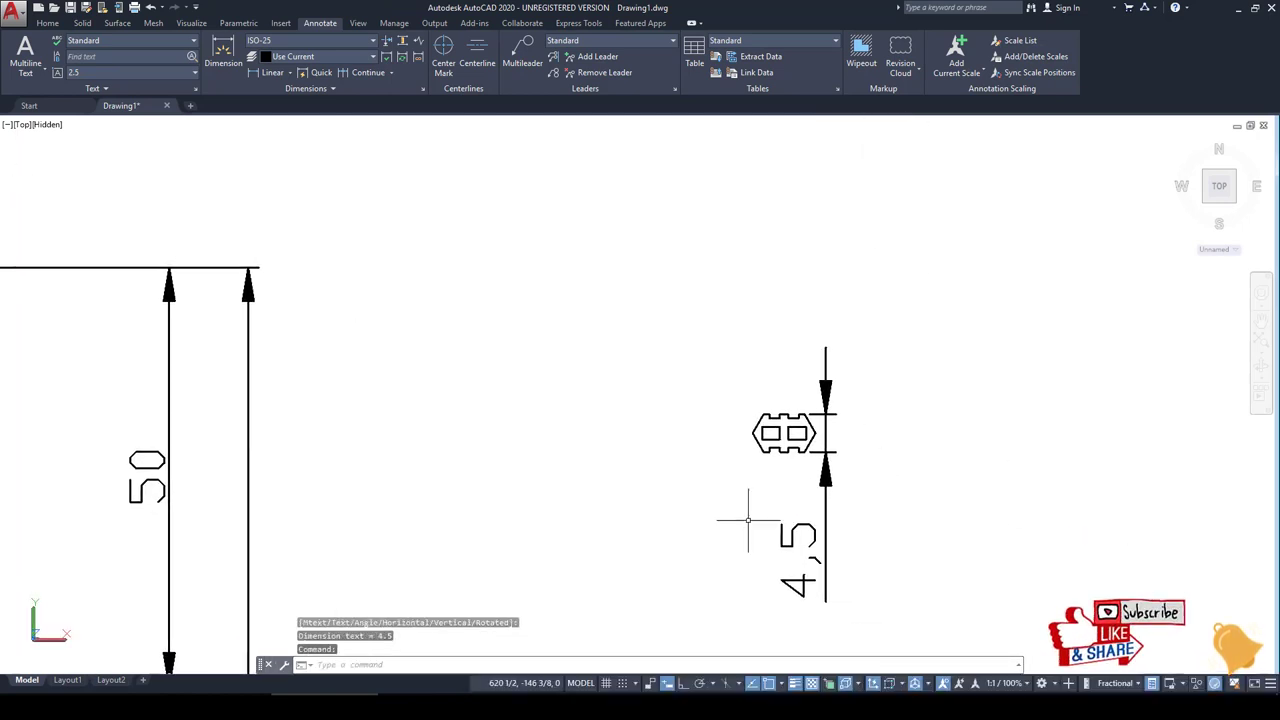
scroll(400, 488, down, 3)
middle_drag(181, 360, 346, 377)
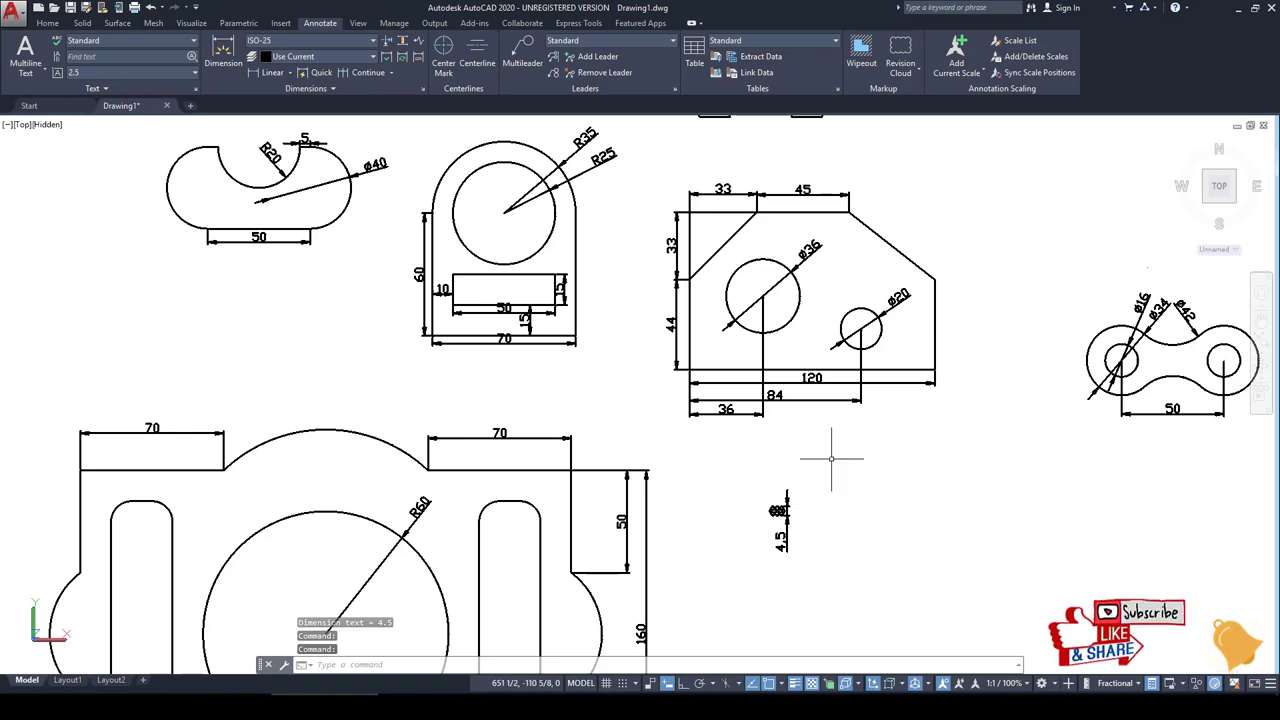
scroll(883, 497, up, 3)
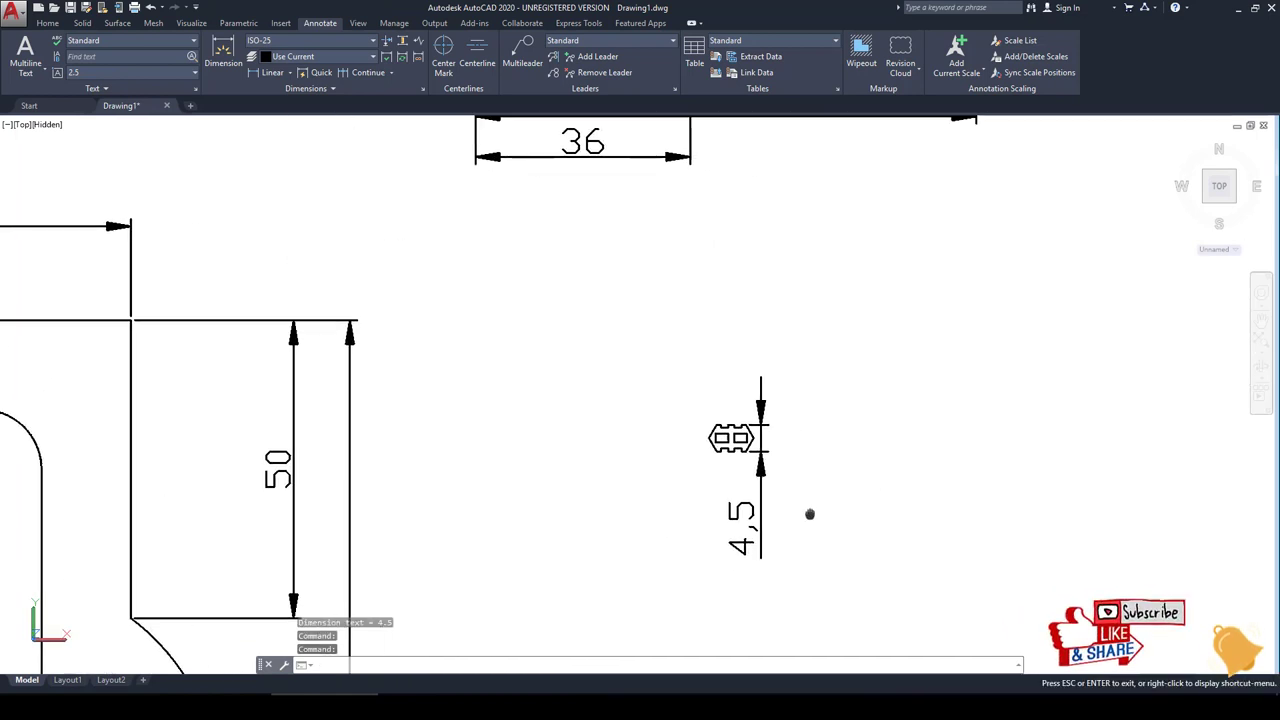
scroll(809, 517, up, 2)
Step: Edit the ISO-25 dimension style, reviewing its text height and arrow settings
click(331, 90)
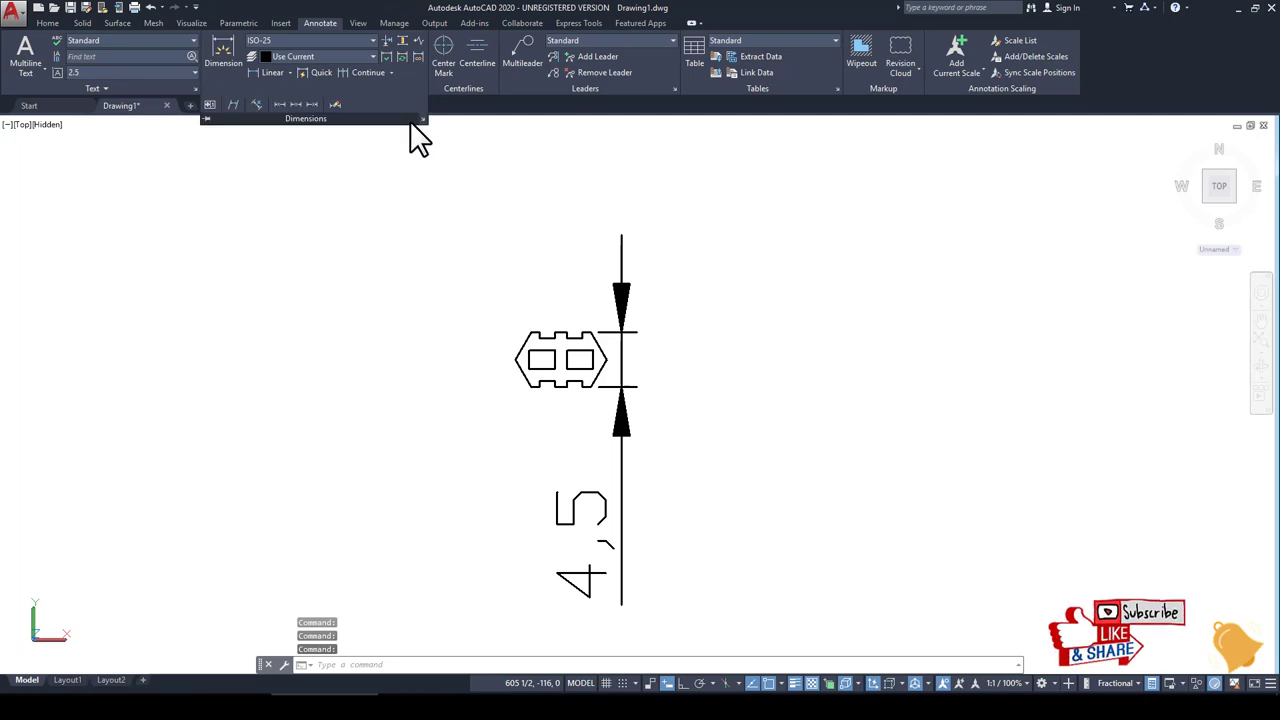
key(Escape)
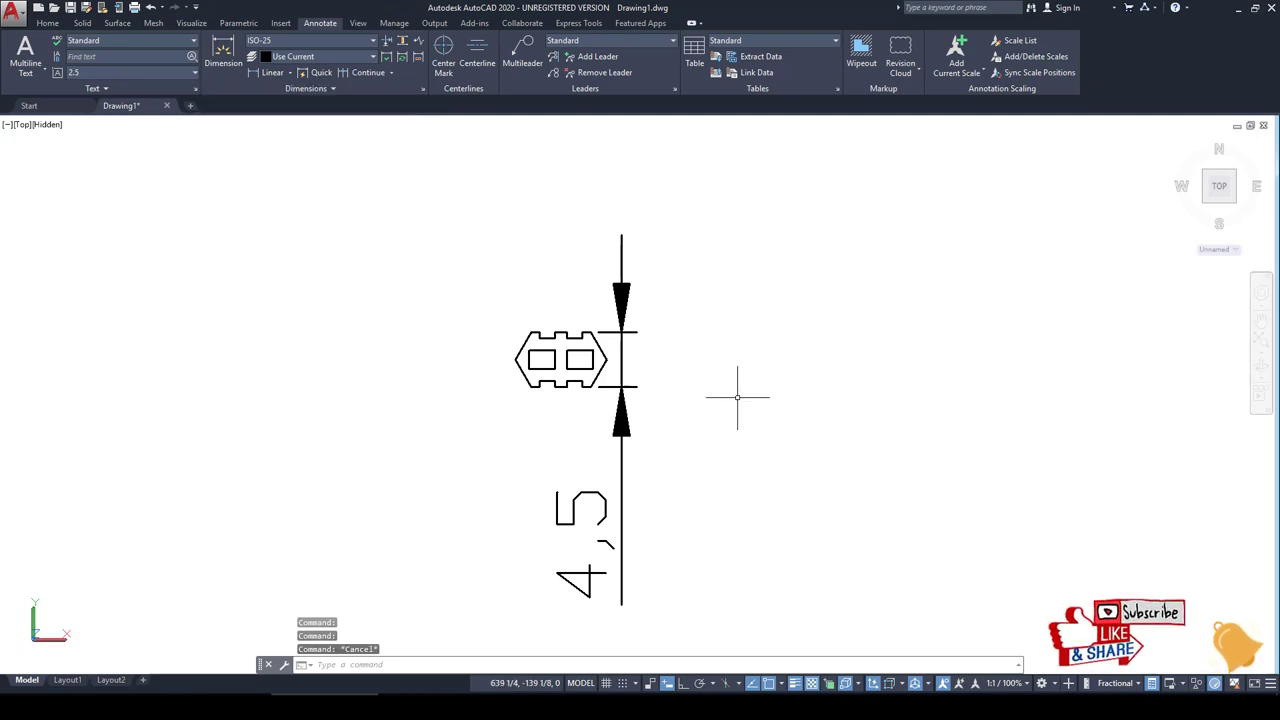
text(dims)
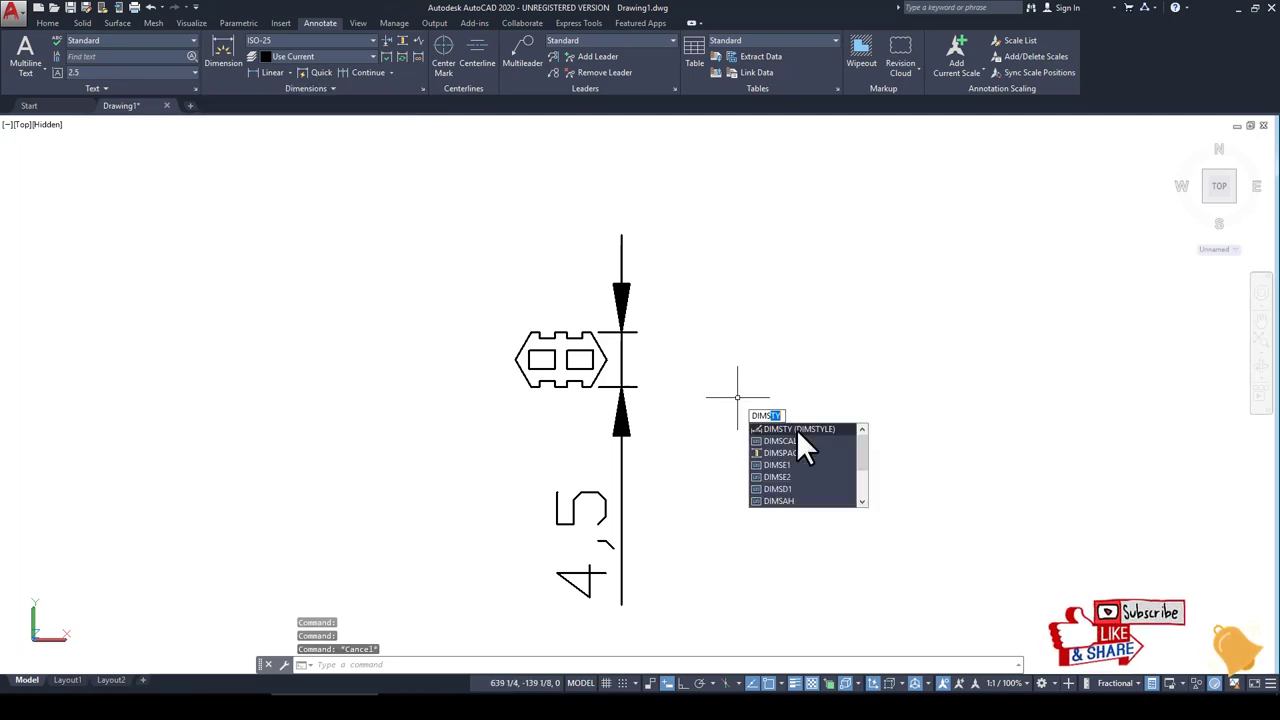
click(797, 430)
click(779, 323)
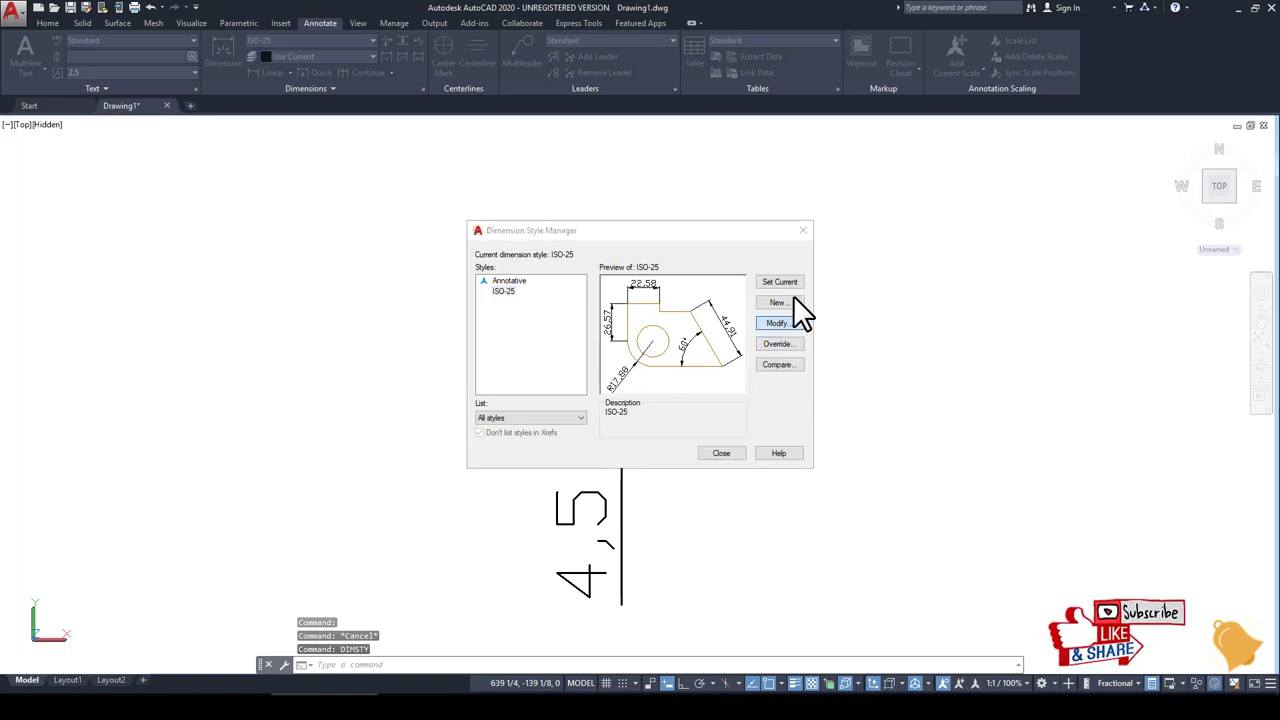
click(348, 223)
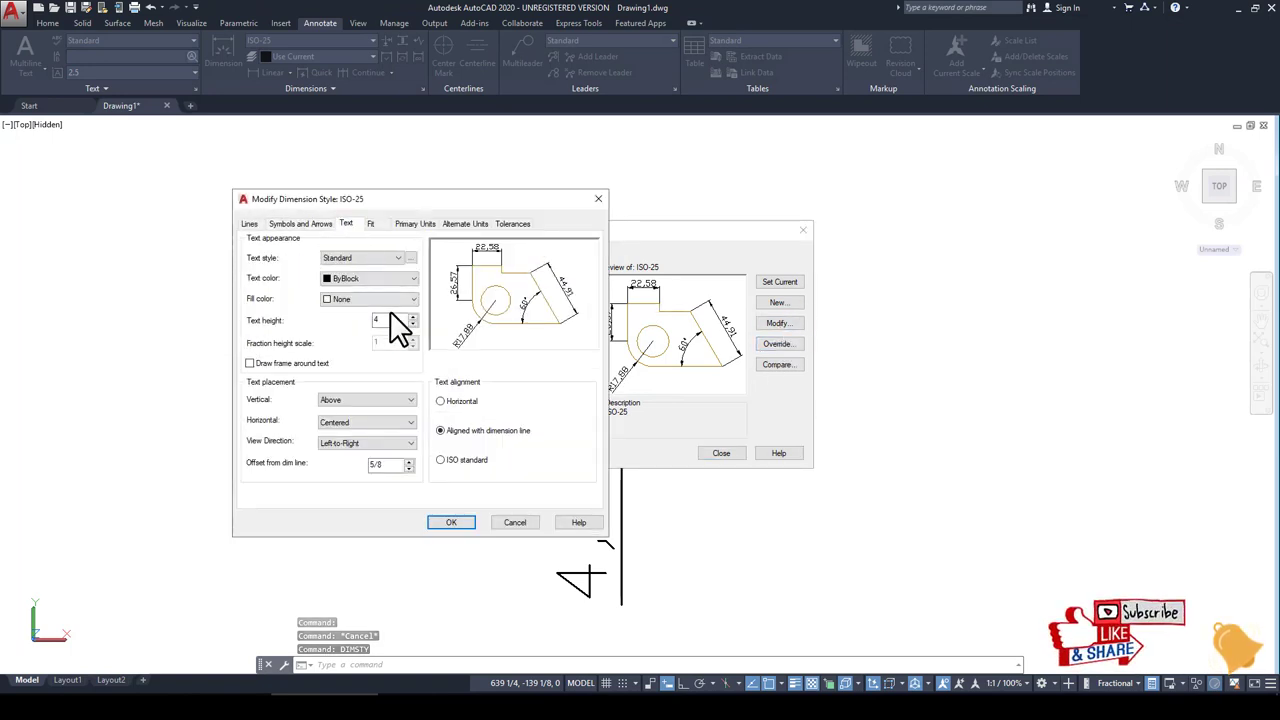
double_click(390, 320)
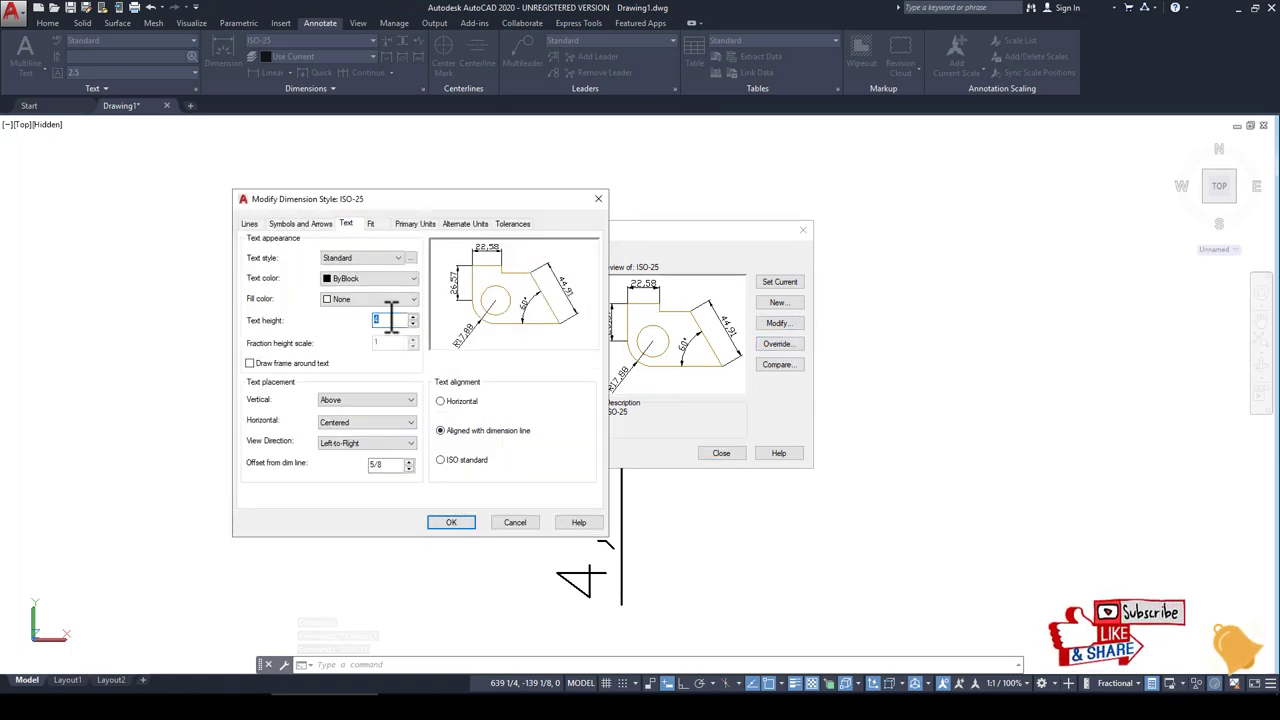
text(0.5)
click(296, 225)
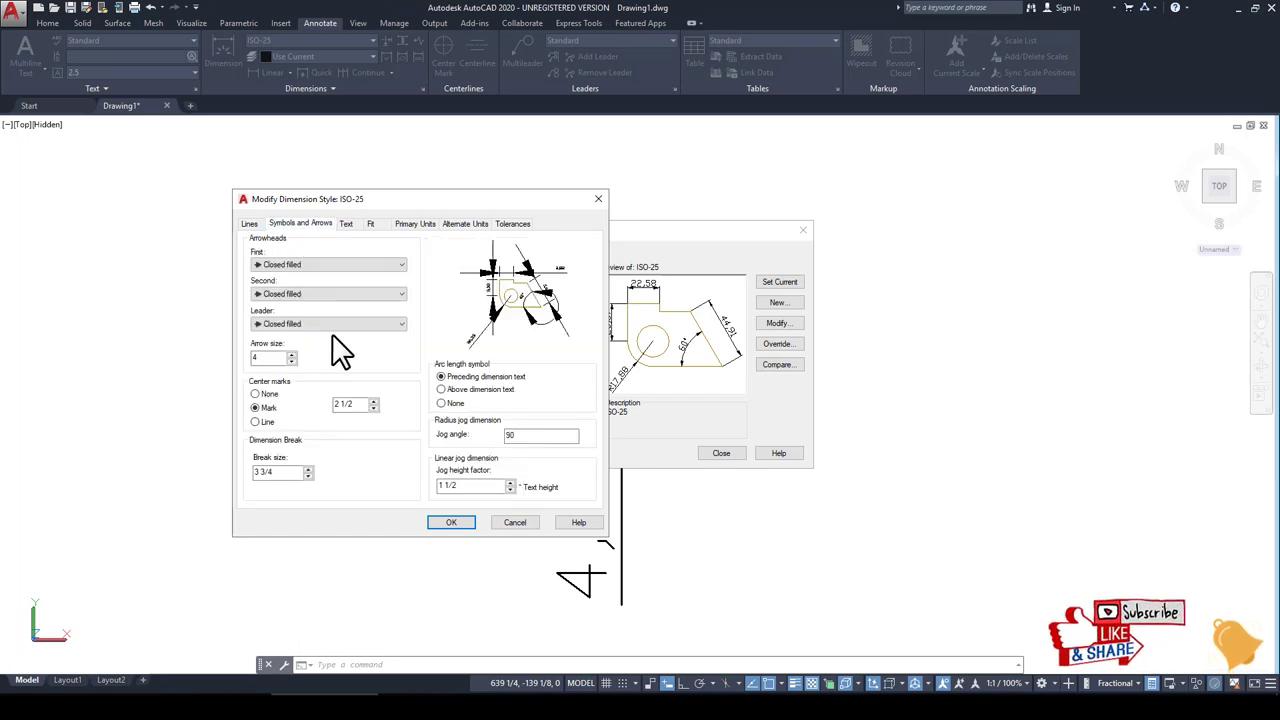
Step: Set the style's unit format to Fractional with 0 1/8 precision, then close the manager
click(410, 224)
click(379, 253)
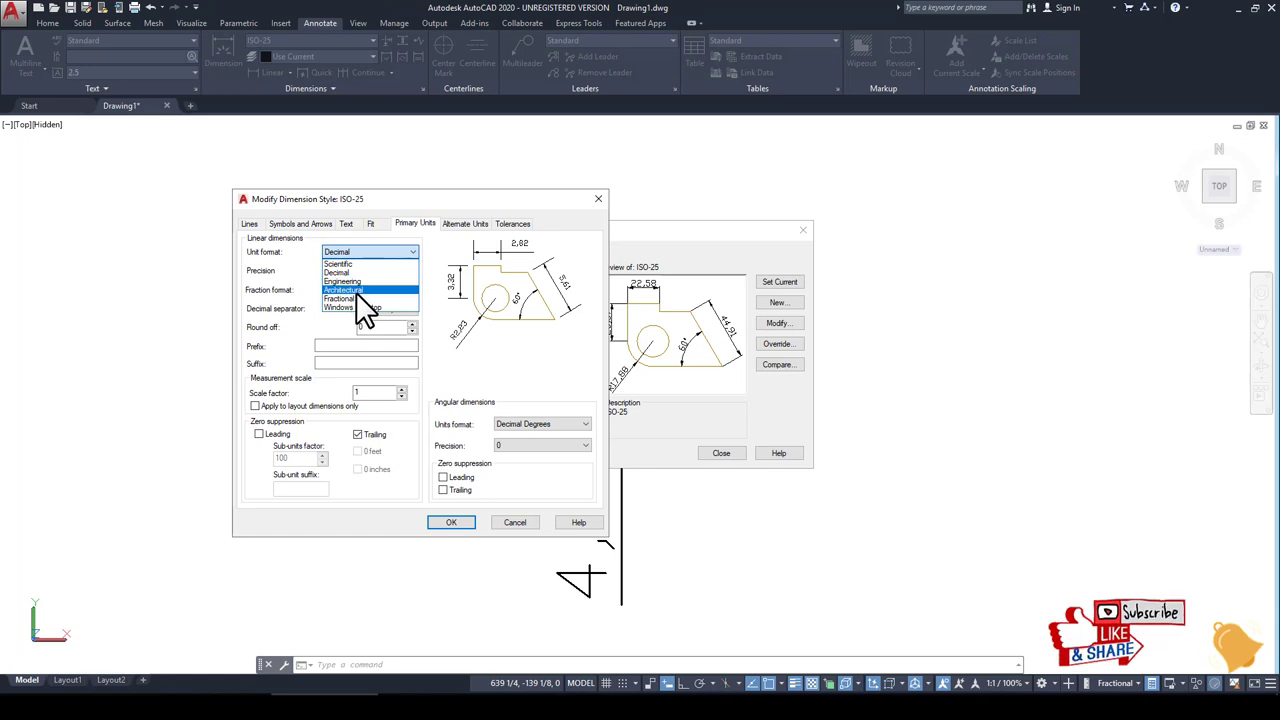
click(360, 298)
click(370, 271)
click(360, 318)
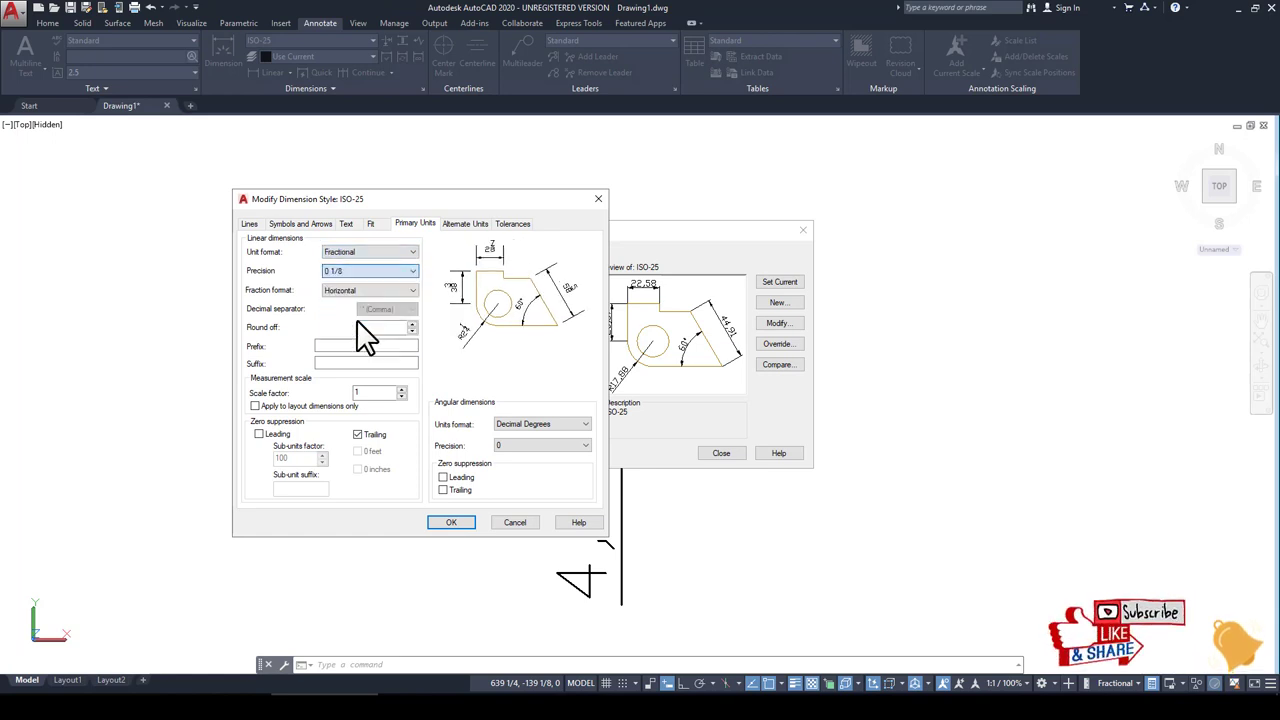
click(451, 522)
click(731, 456)
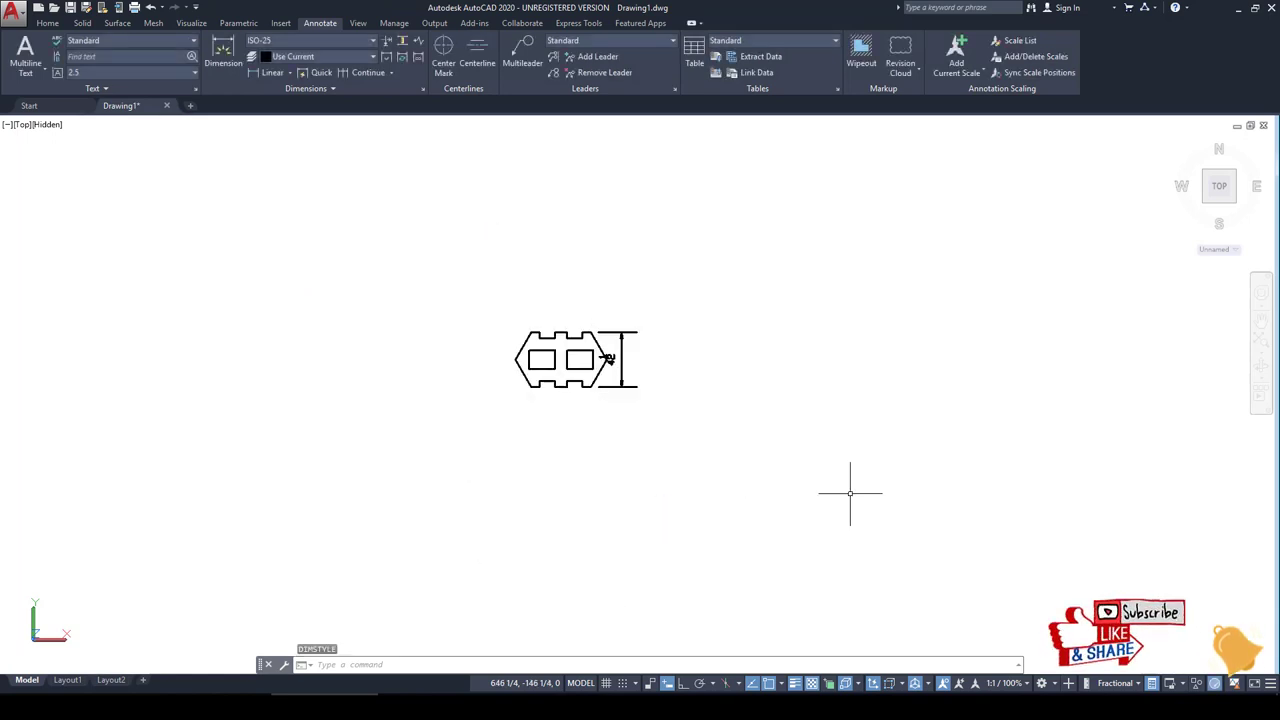
Step: Erase the oversized 42 height dimension from the plate
scroll(577, 380, up, 5)
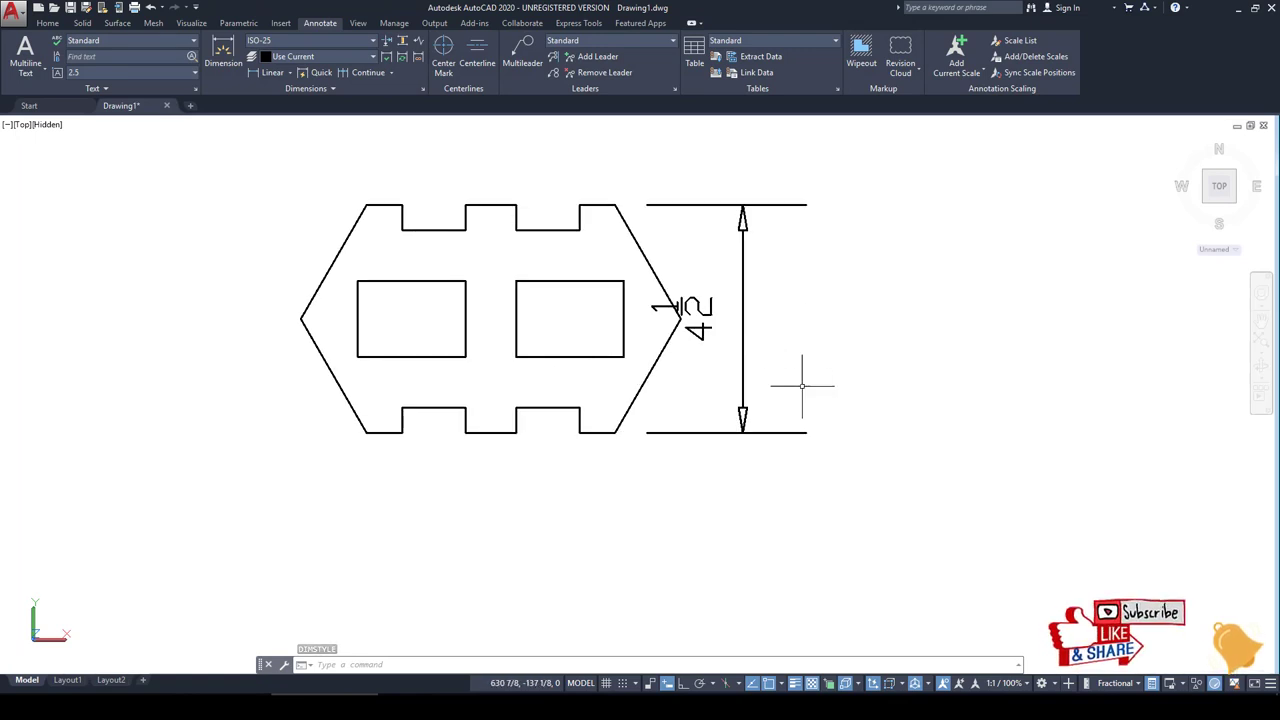
text(era)
key(Return)
click(817, 457)
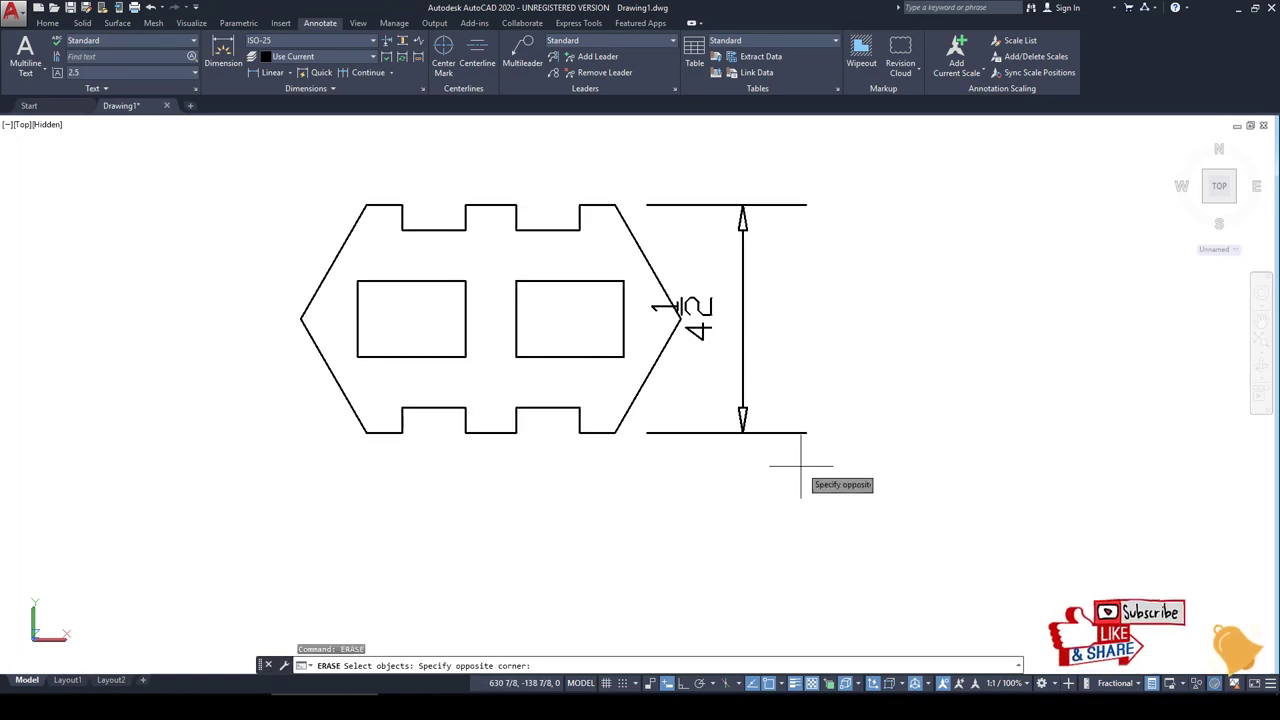
click(730, 400)
key(Return)
text(DIM)
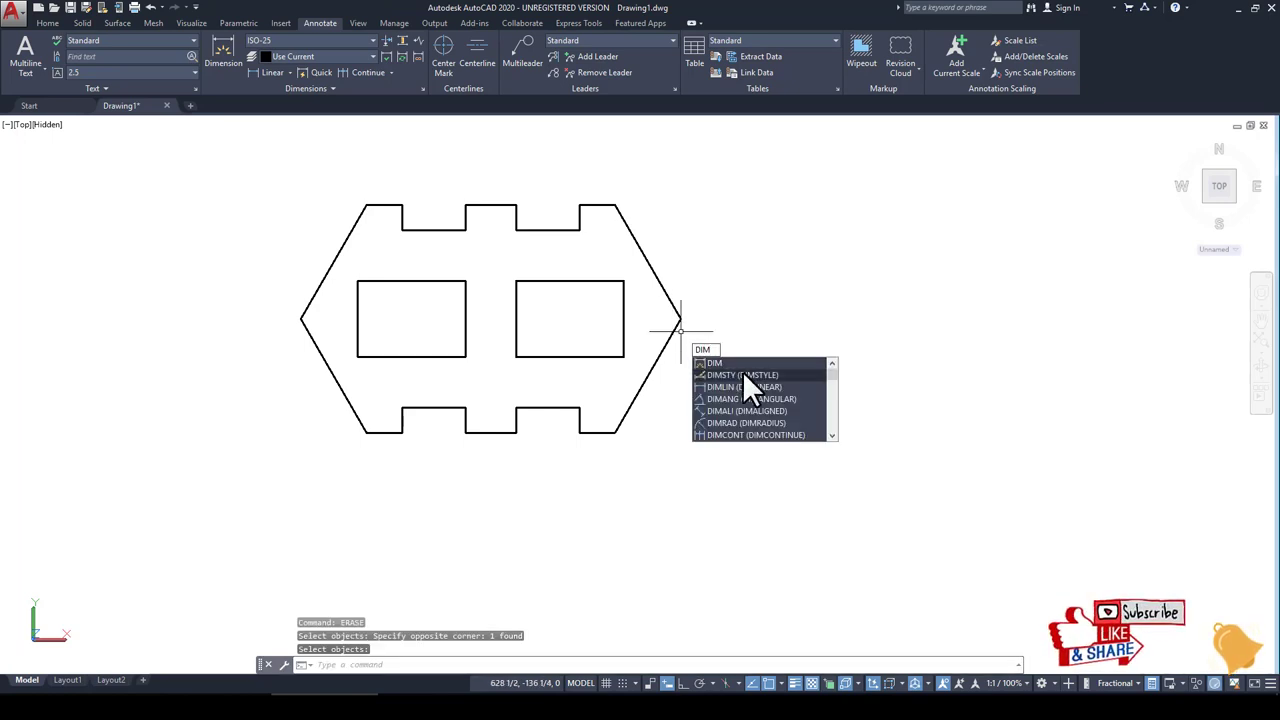
Step: Give the ISO-25 dimension style a text height of 1 and a revised arrow size
click(742, 371)
click(780, 323)
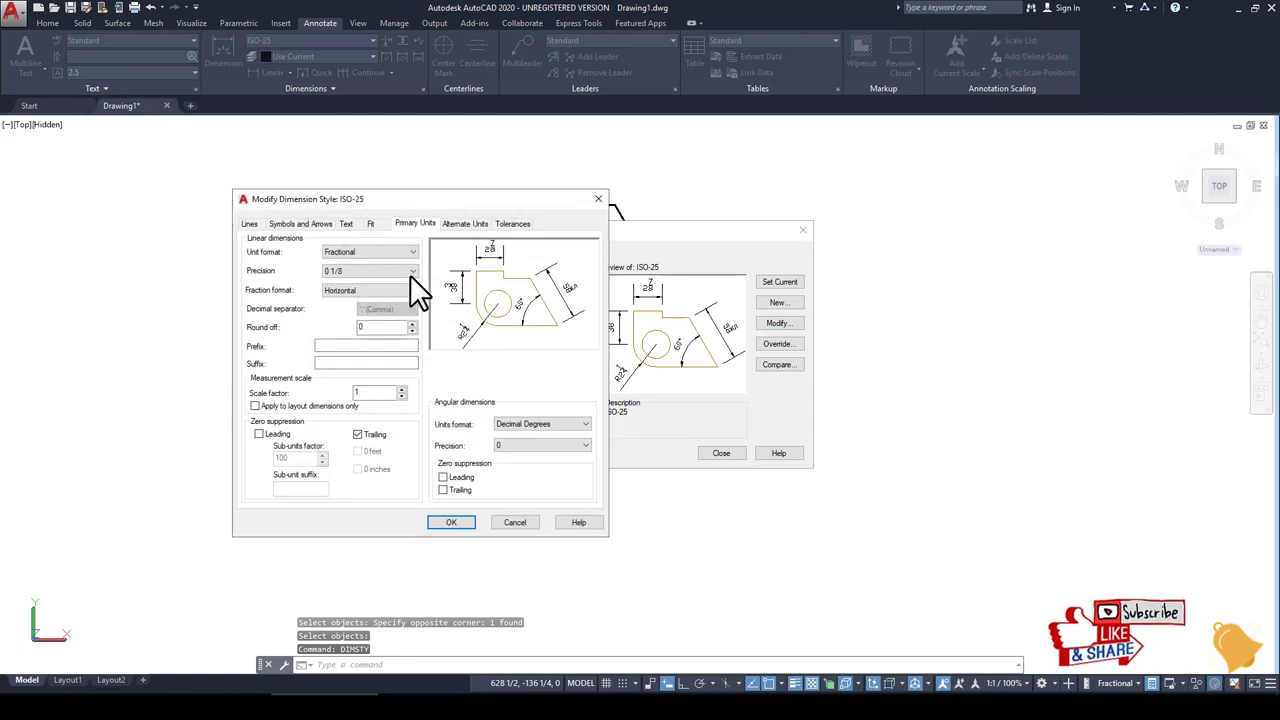
click(345, 224)
double_click(395, 320)
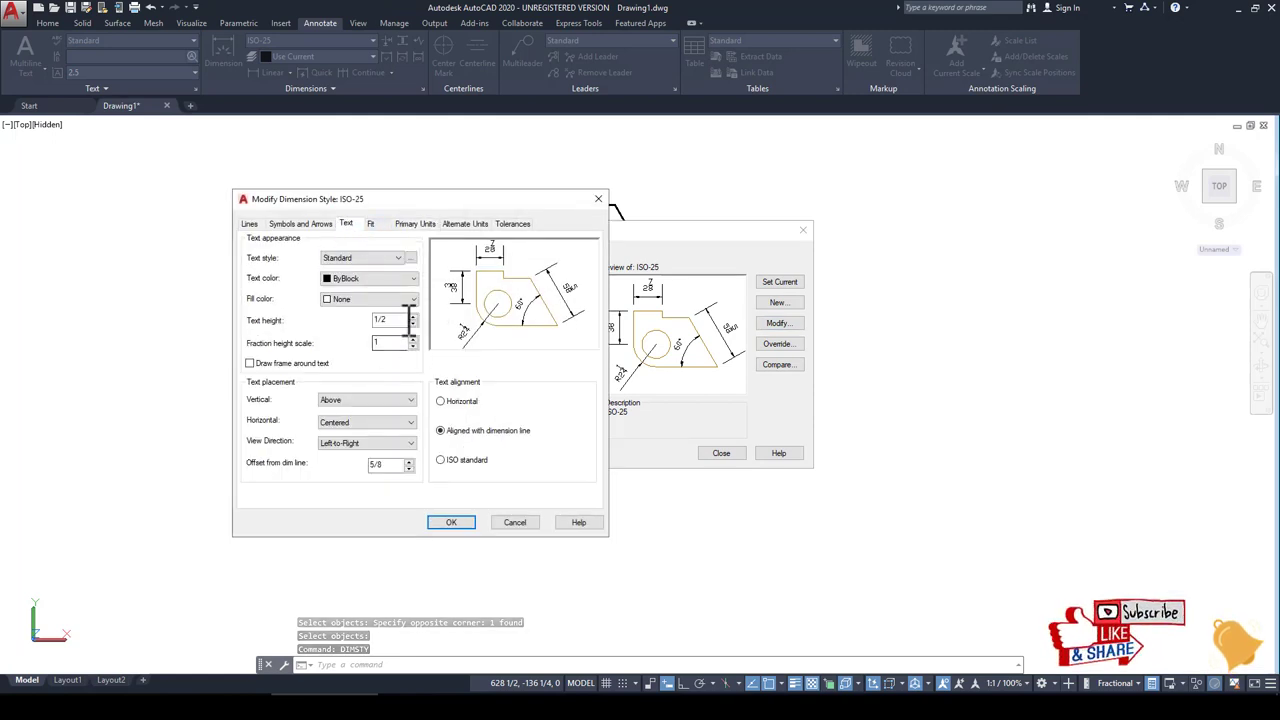
text(1)
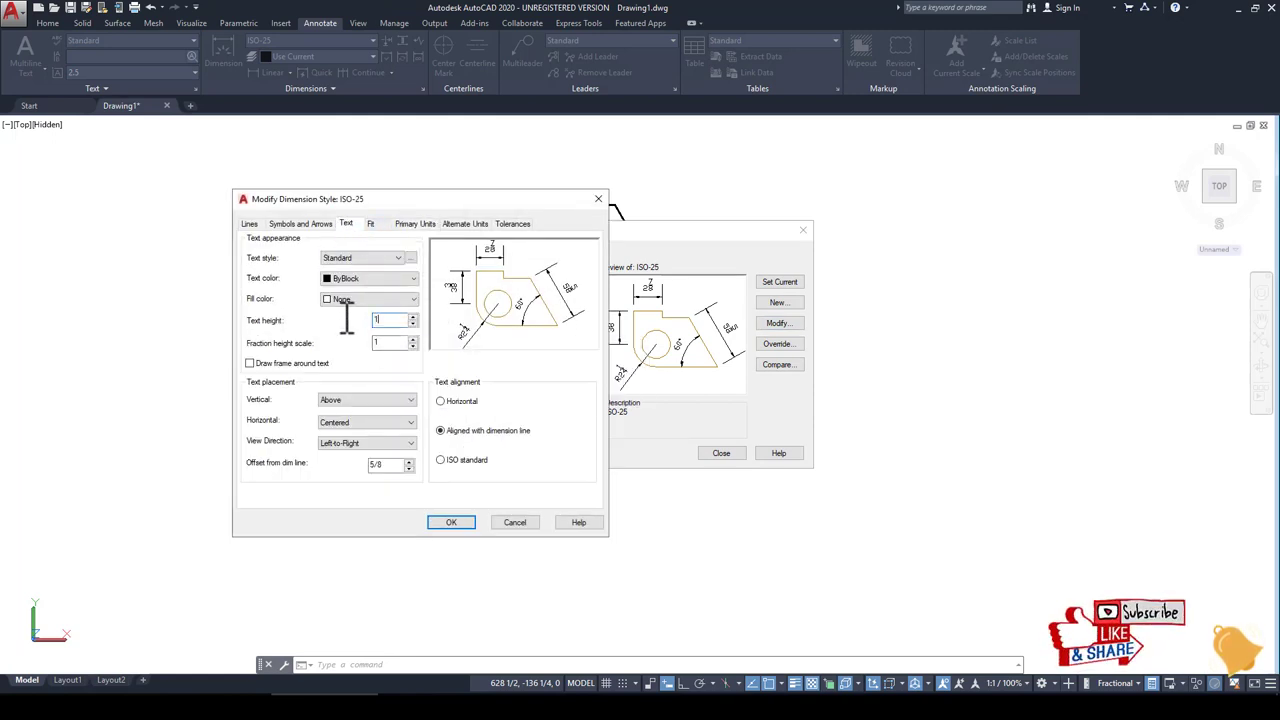
click(285, 223)
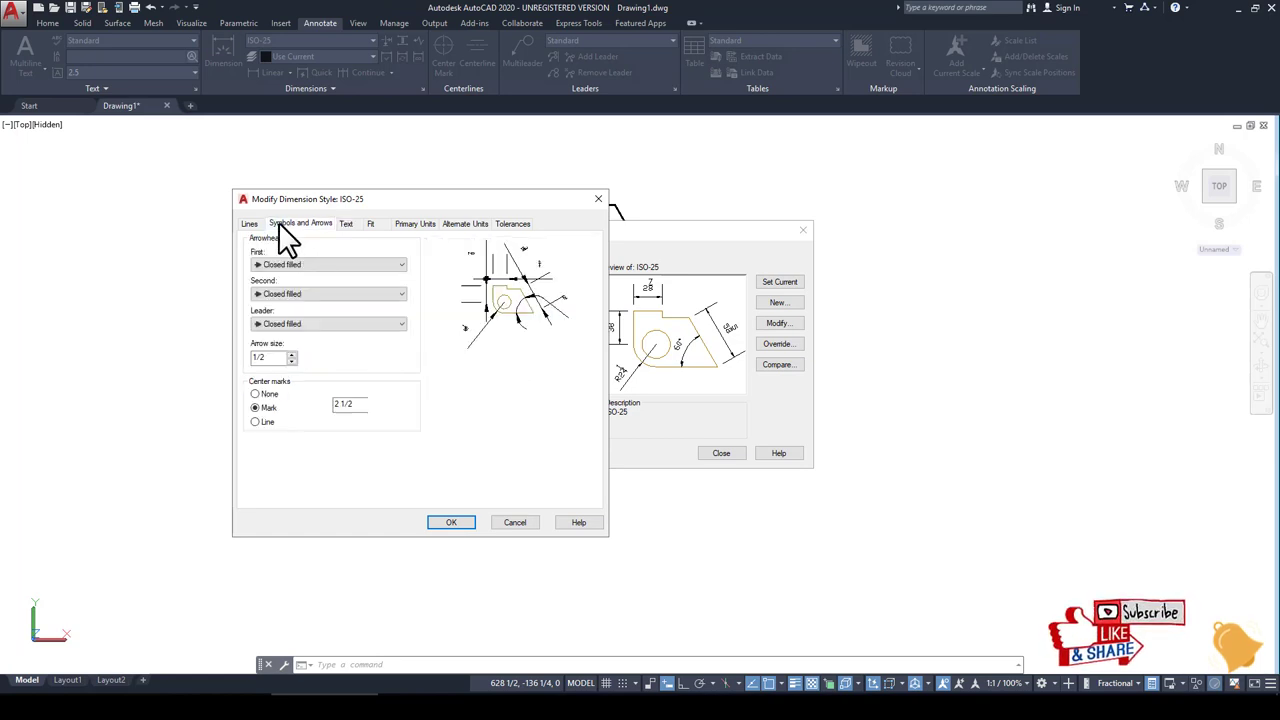
double_click(268, 357)
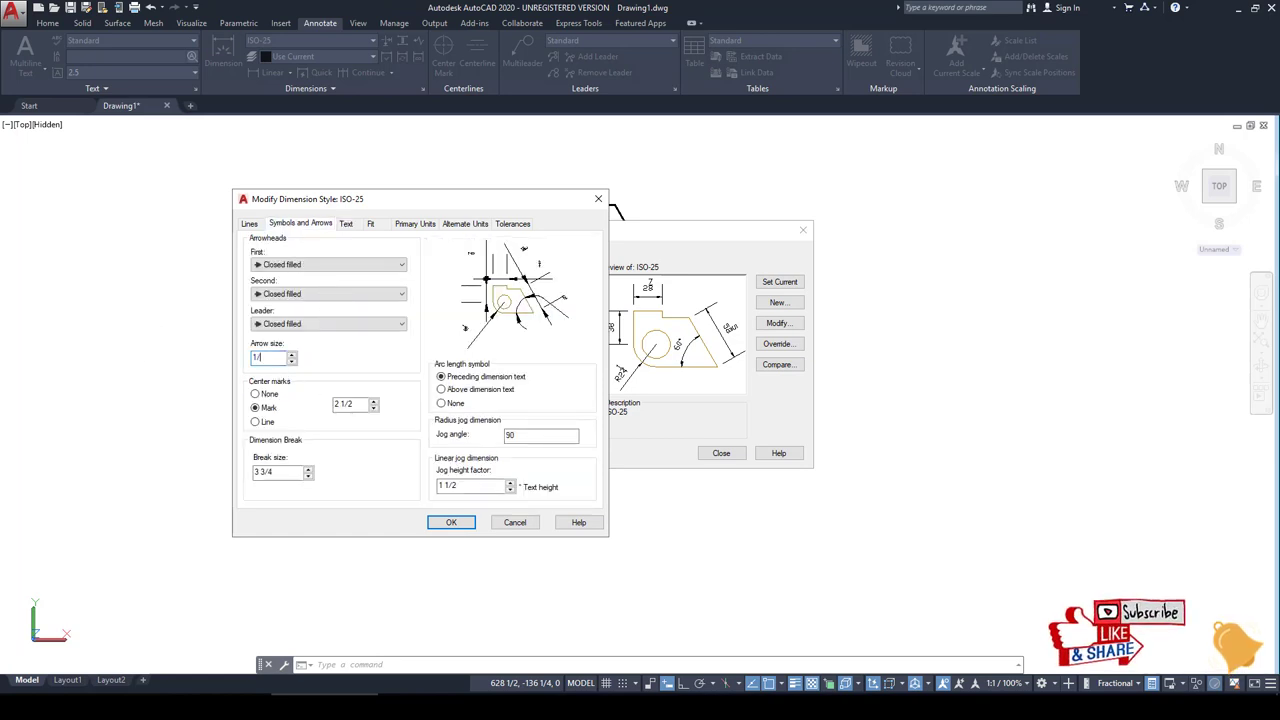
text(8)
click(445, 523)
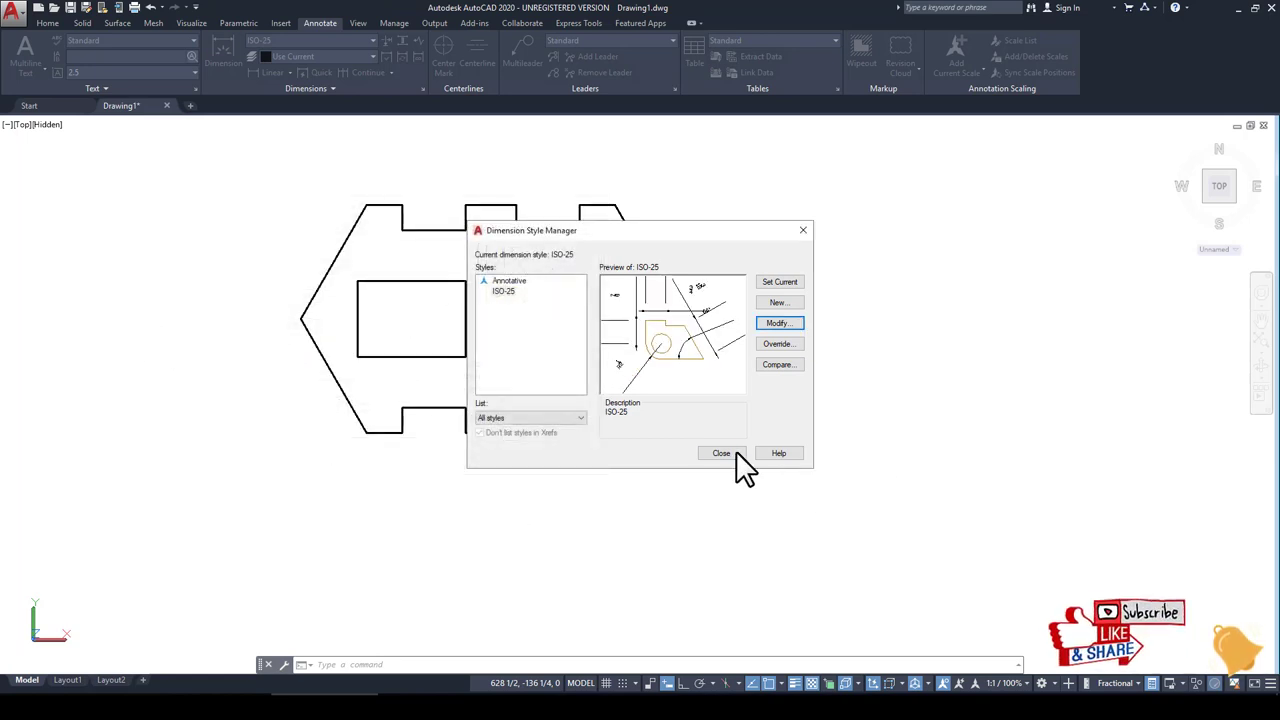
click(734, 452)
Step: Add a vertical 4 1/2 overall height dimension along the plate's right side
click(263, 70)
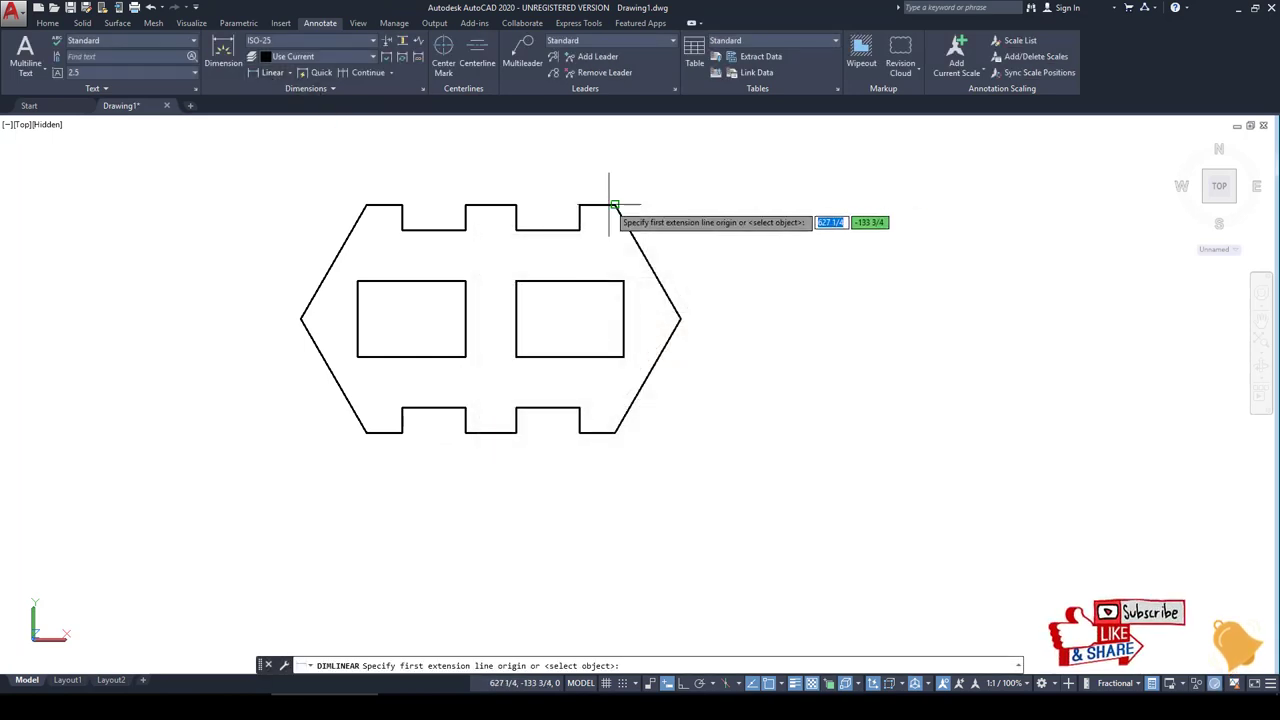
click(615, 205)
click(615, 432)
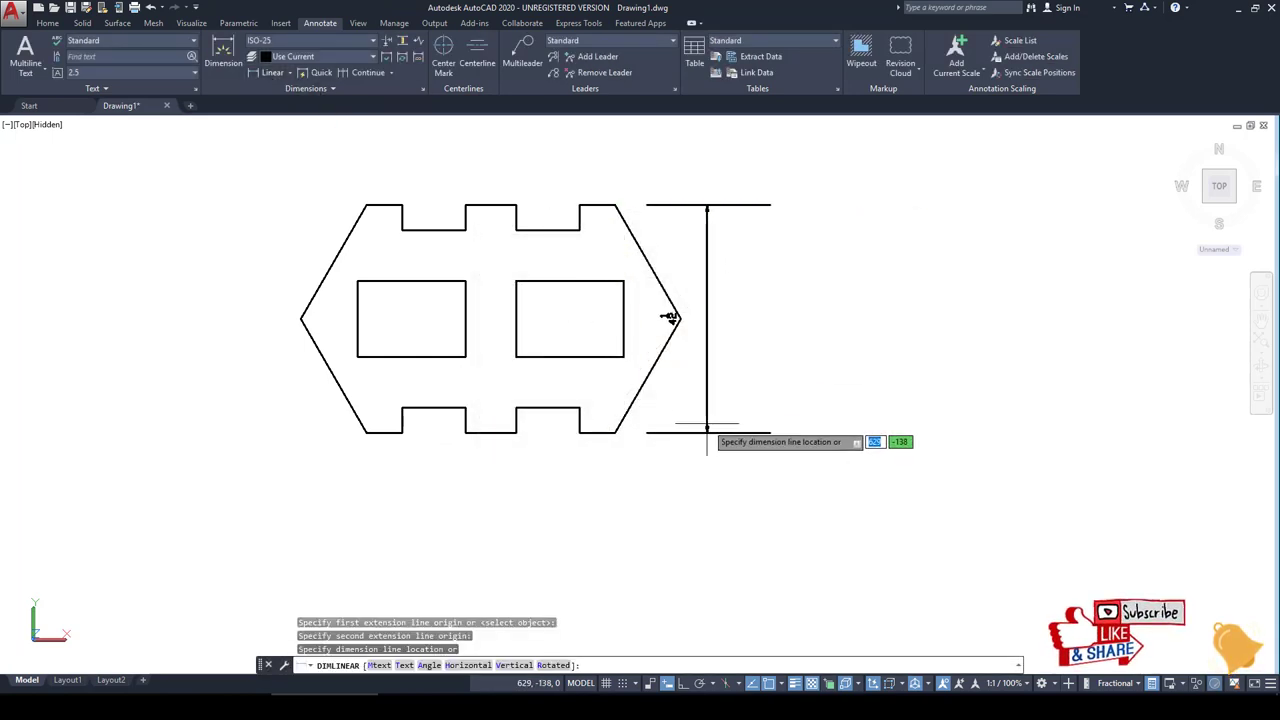
click(739, 445)
Step: Dimension the 3/4 top-left edge, then undo that dimension after zooming around
key(Return)
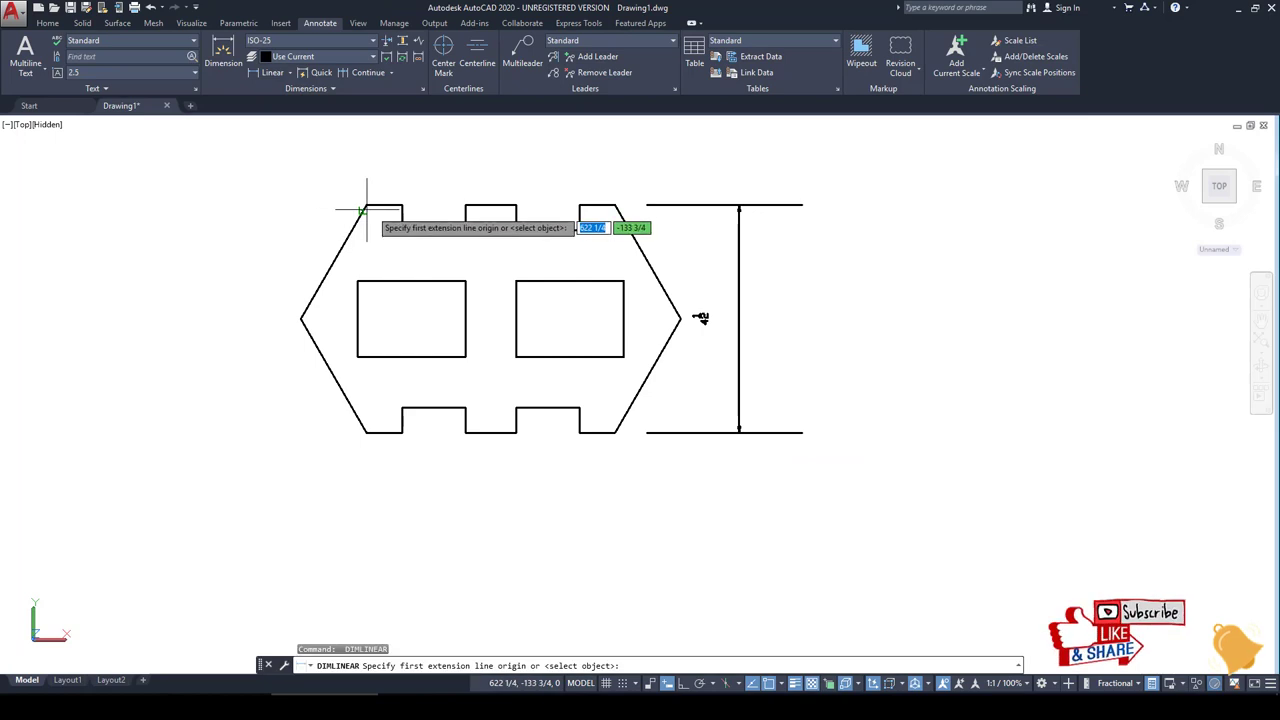
click(366, 205)
click(401, 205)
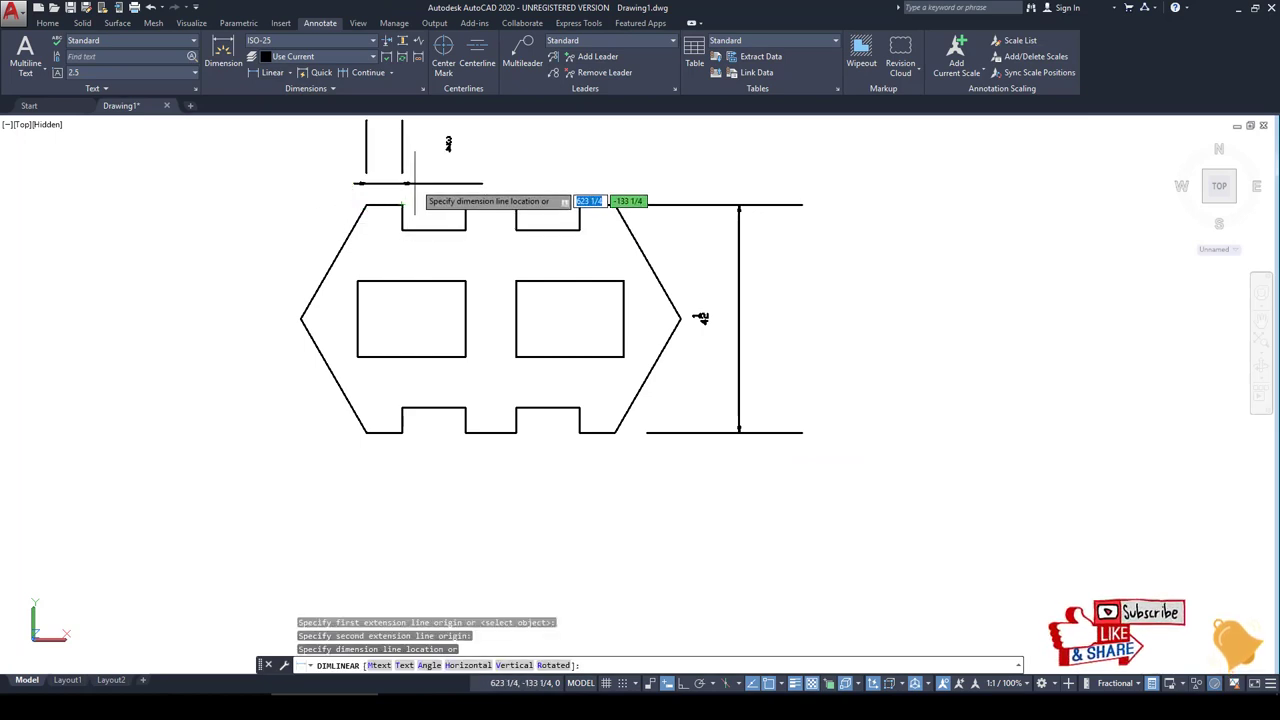
click(448, 183)
scroll(757, 443, down, 2)
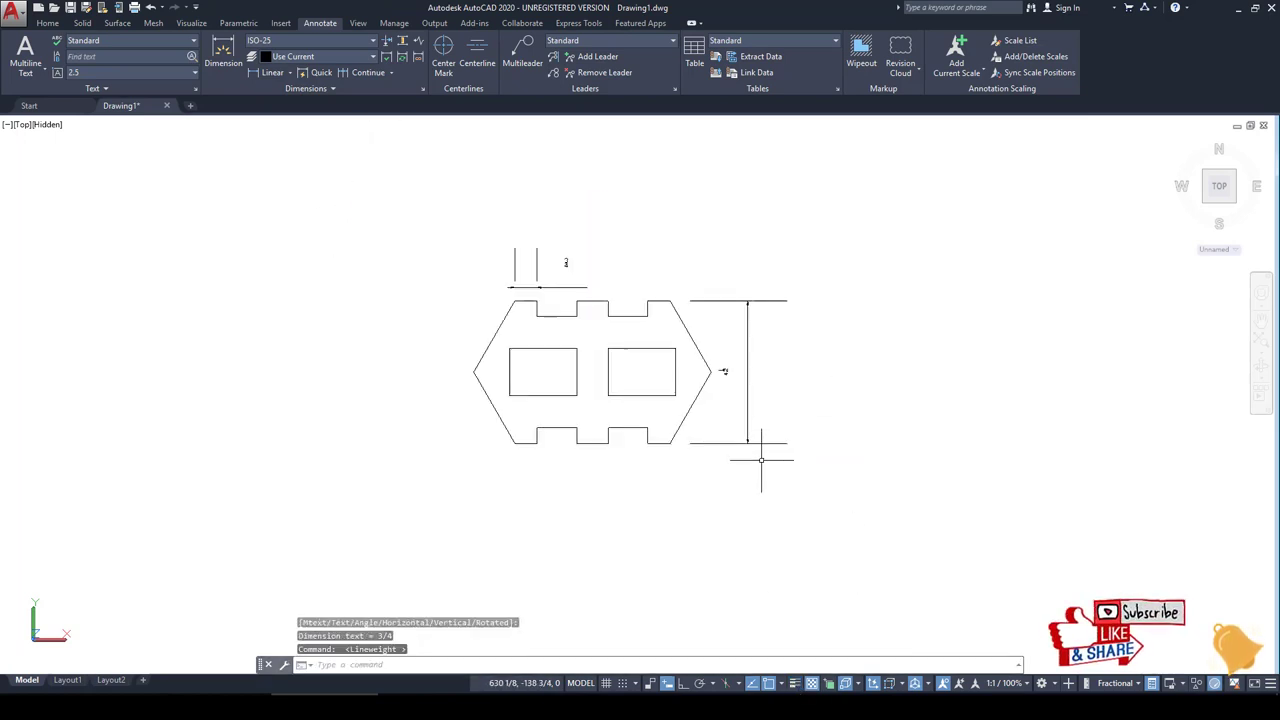
scroll(571, 351, up, 6)
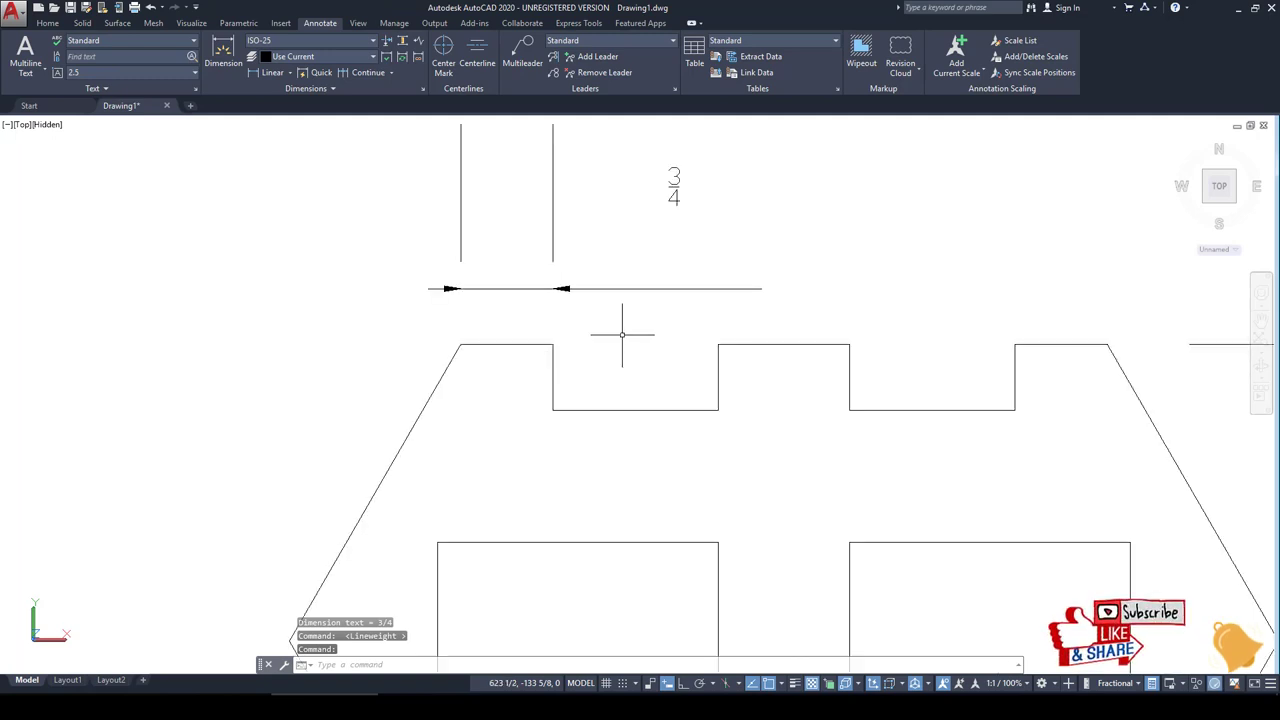
scroll(622, 336, down, 4)
scroll(590, 328, up, 1)
scroll(620, 345, down, 2)
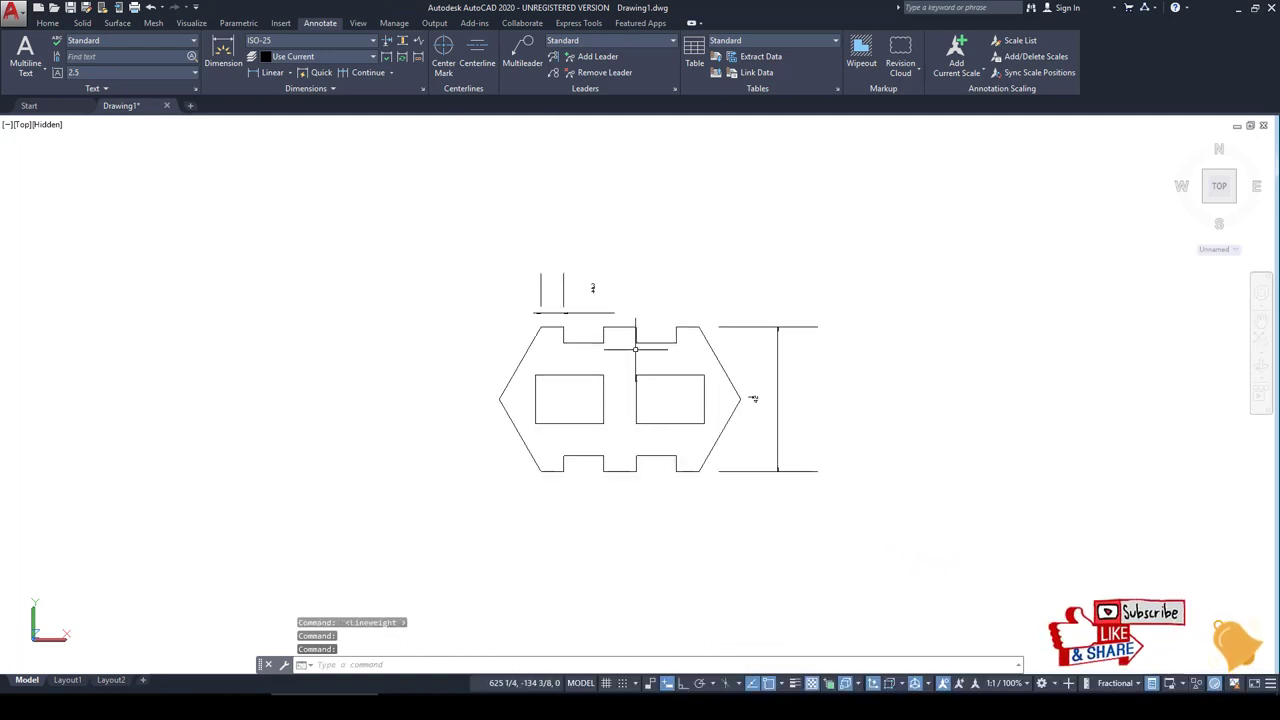
key(ctrl+z)
key(ctrl+z)
key(ctrl+z)
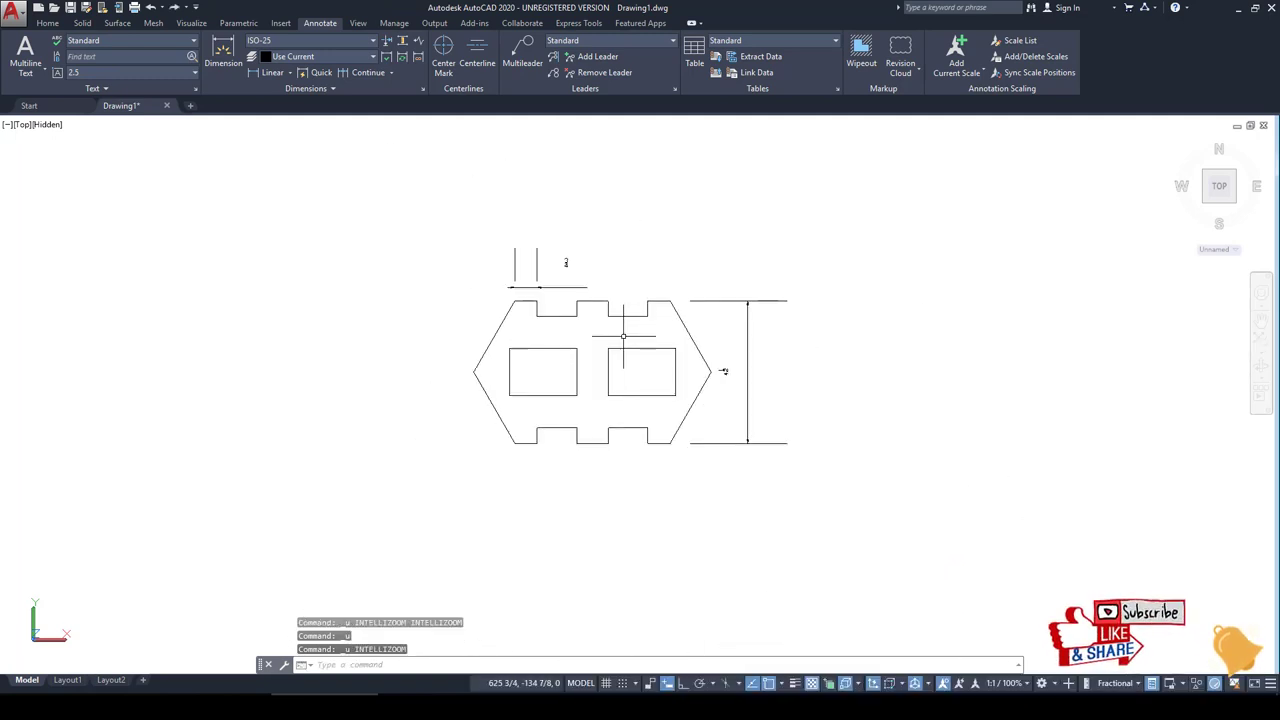
key(ctrl+z)
key(ctrl+z)
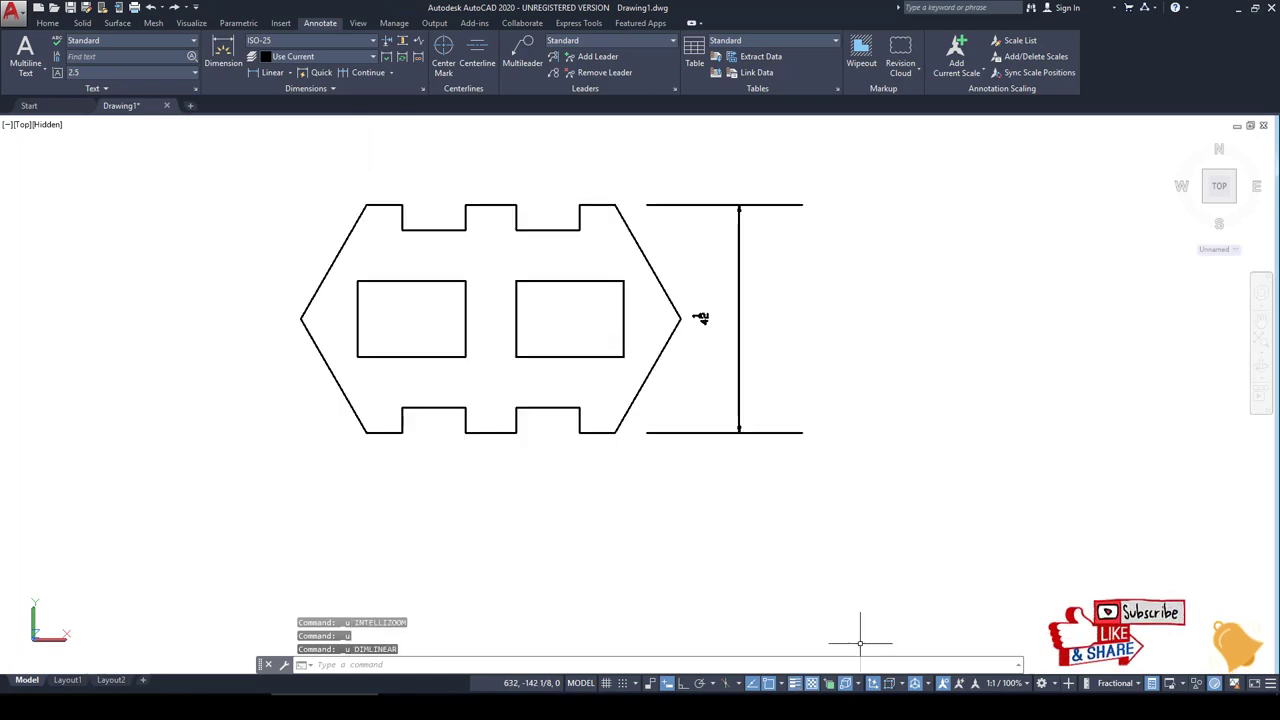
Step: Turn off lineweight display and re-add the 3/4 dimension above the top-left edge
click(795, 683)
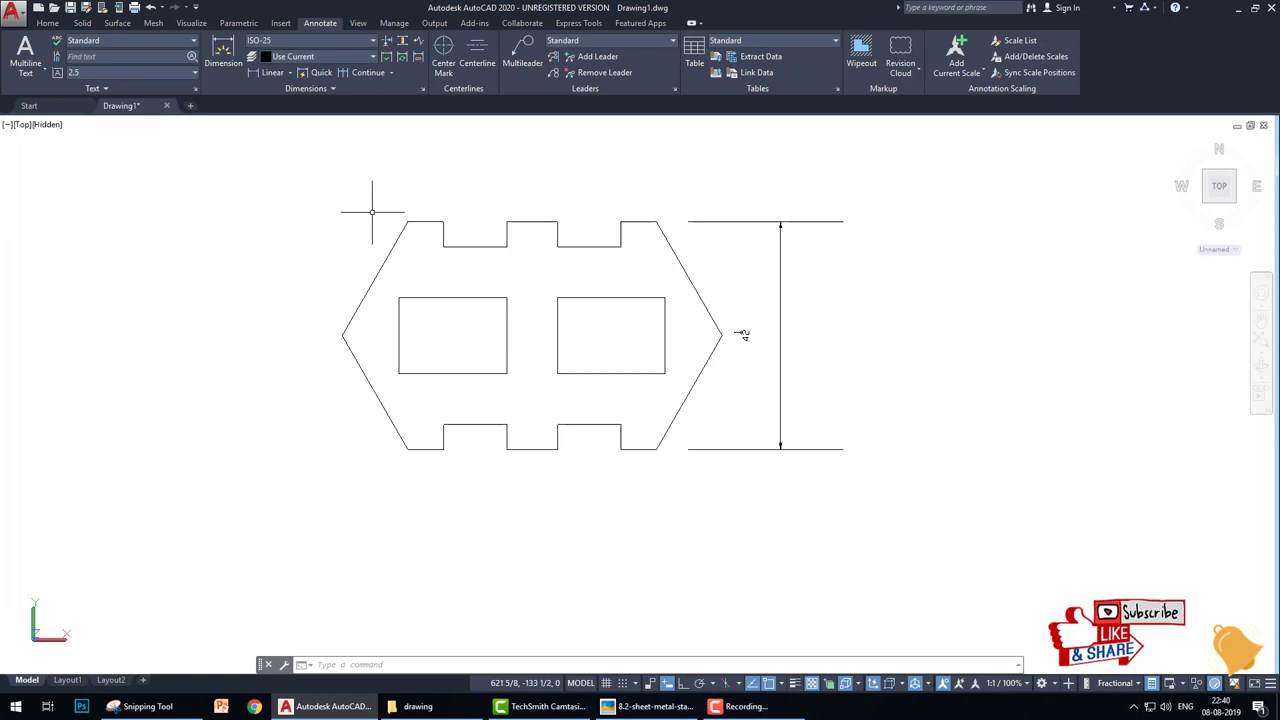
click(259, 75)
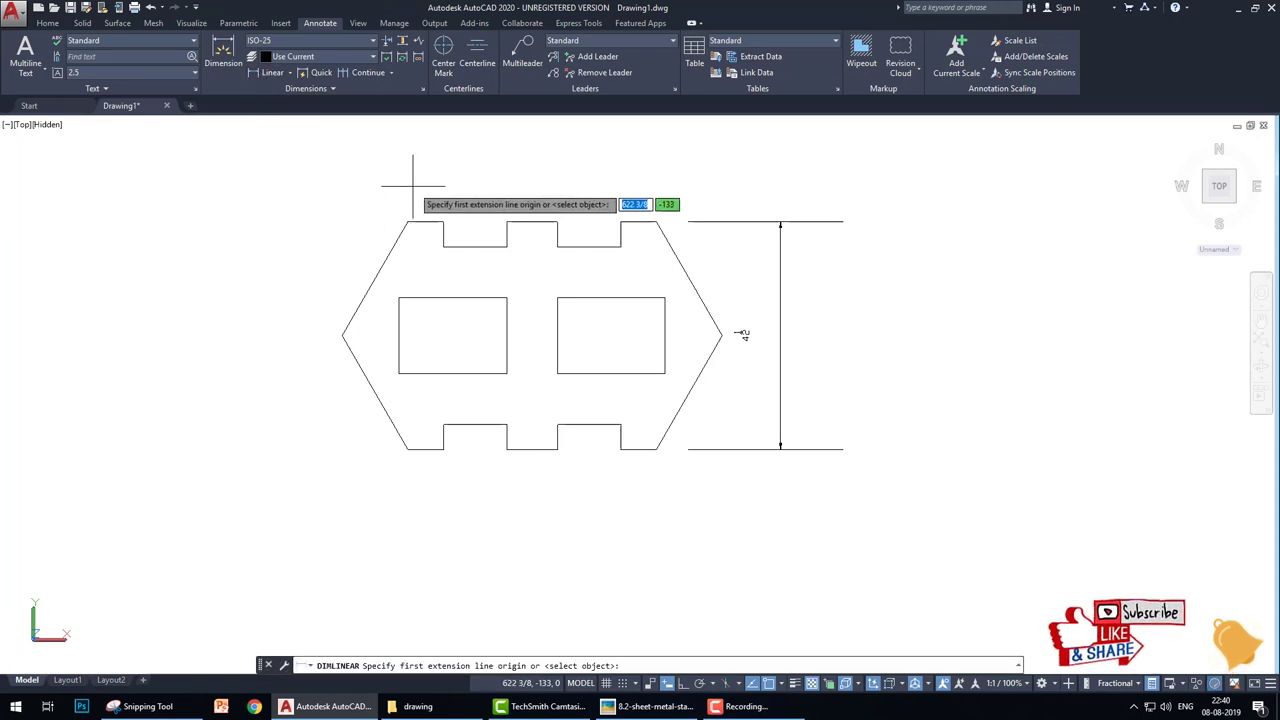
click(407, 221)
click(443, 221)
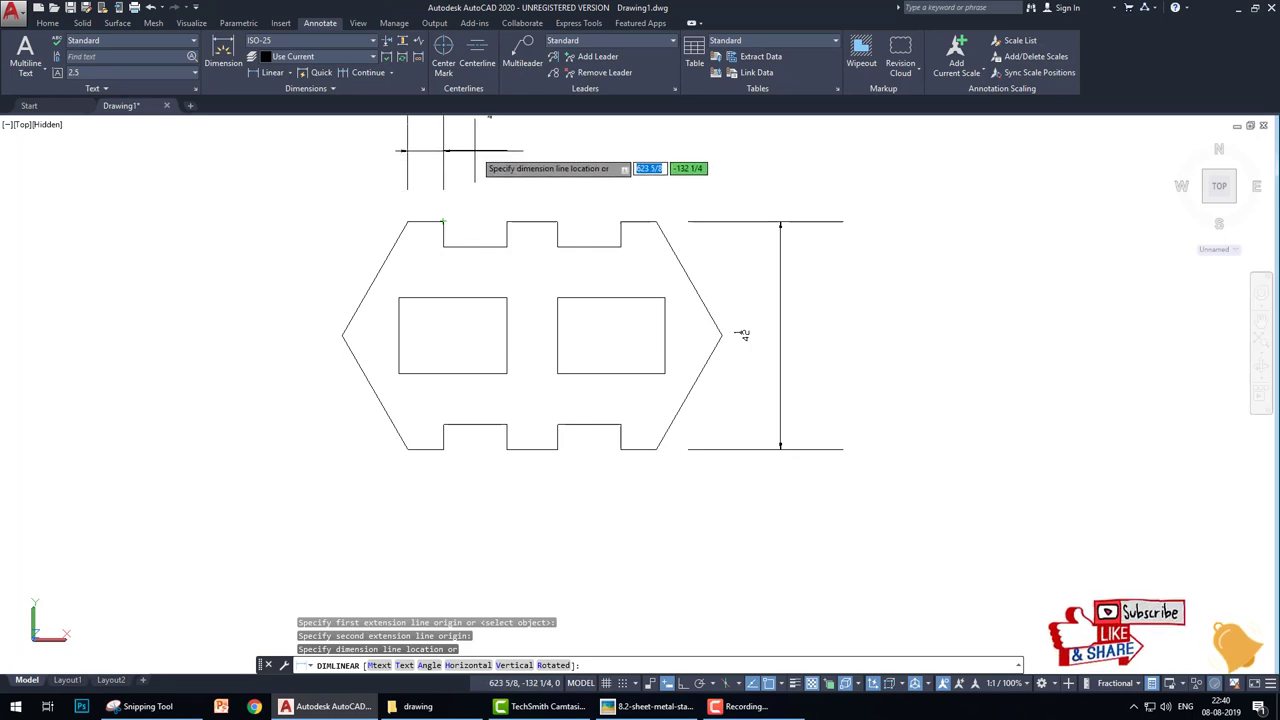
middle_drag(466, 163, 481, 278)
click(515, 245)
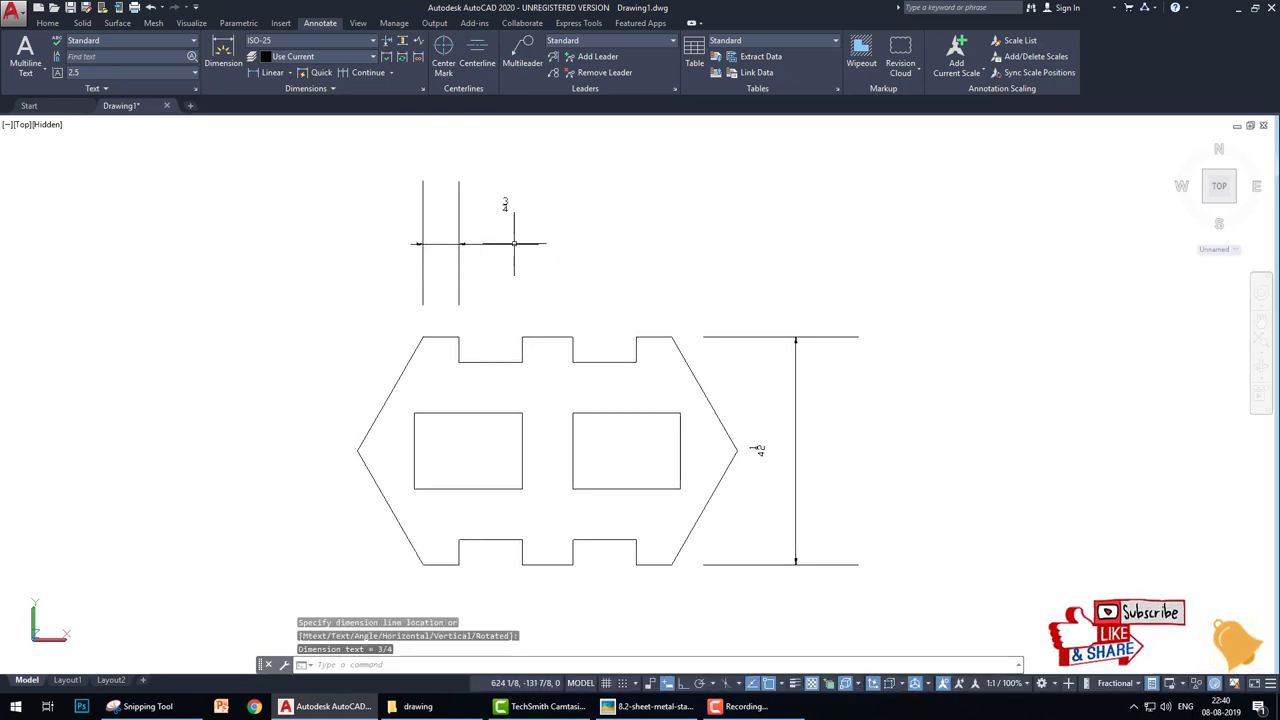
Step: Set ISO-25's extend beyond dimension lines and offset from origin both to 1/8
text(D)
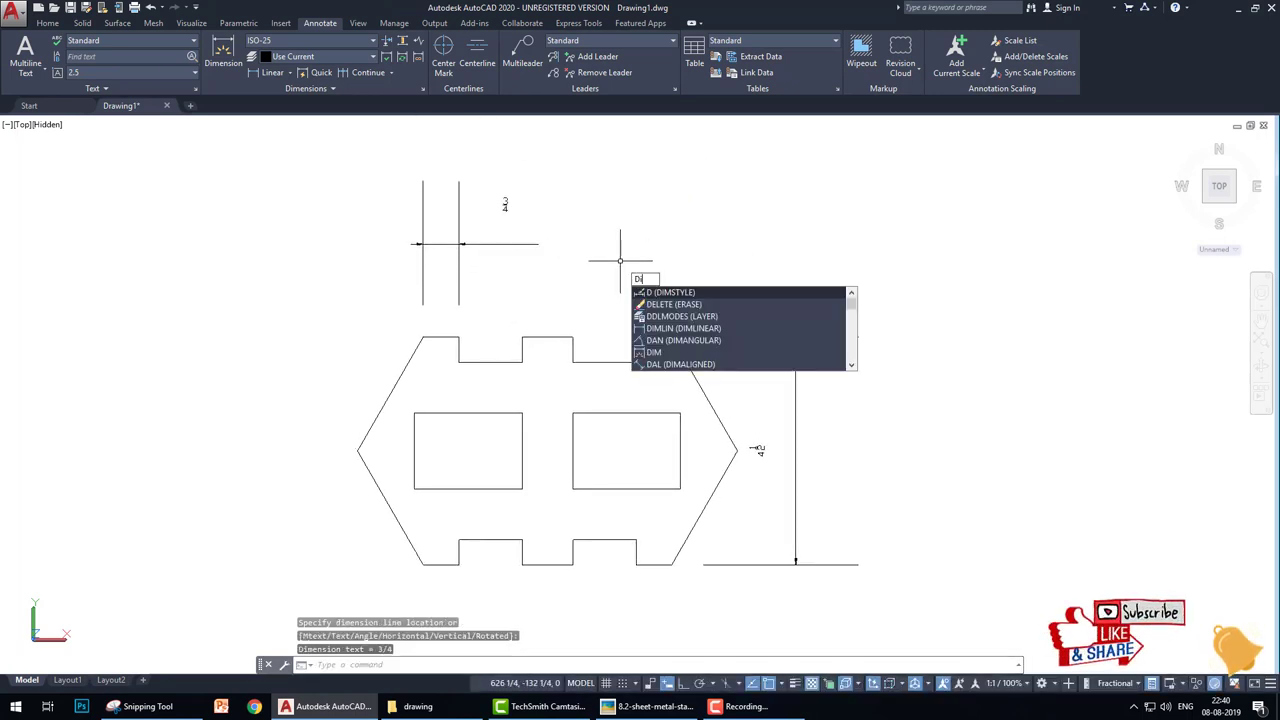
text(IM)
click(680, 304)
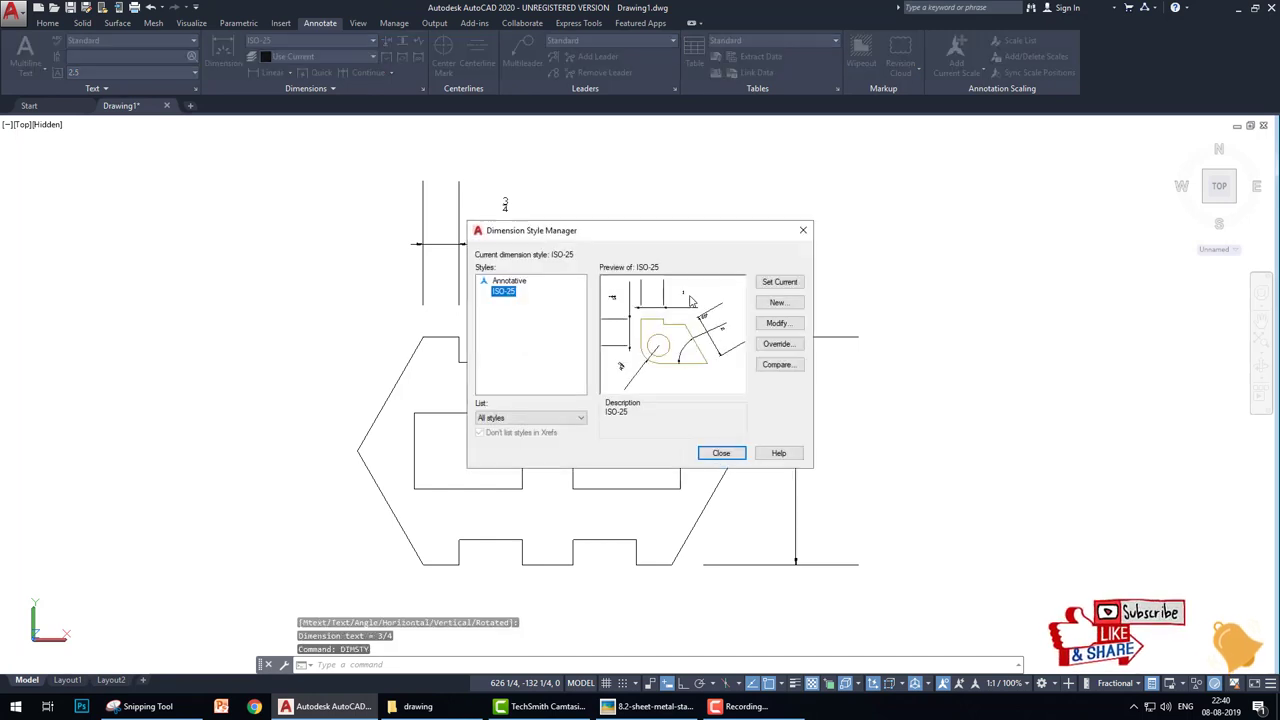
click(777, 323)
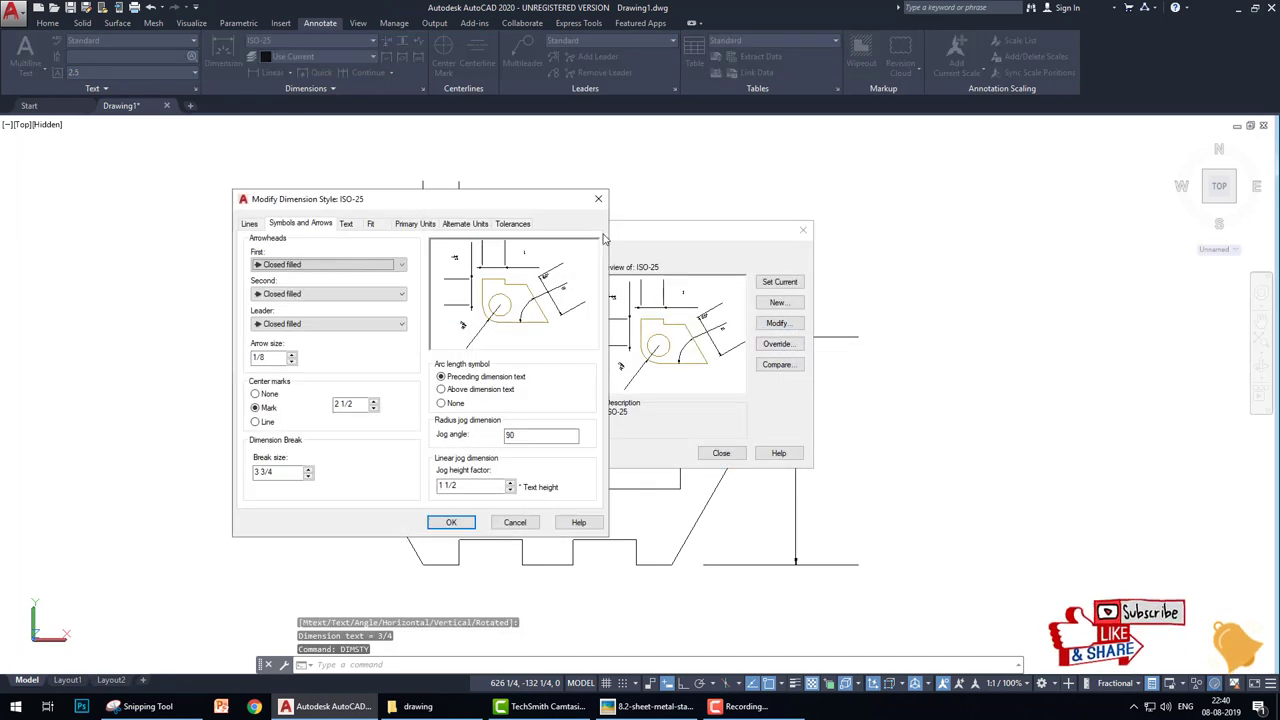
click(249, 223)
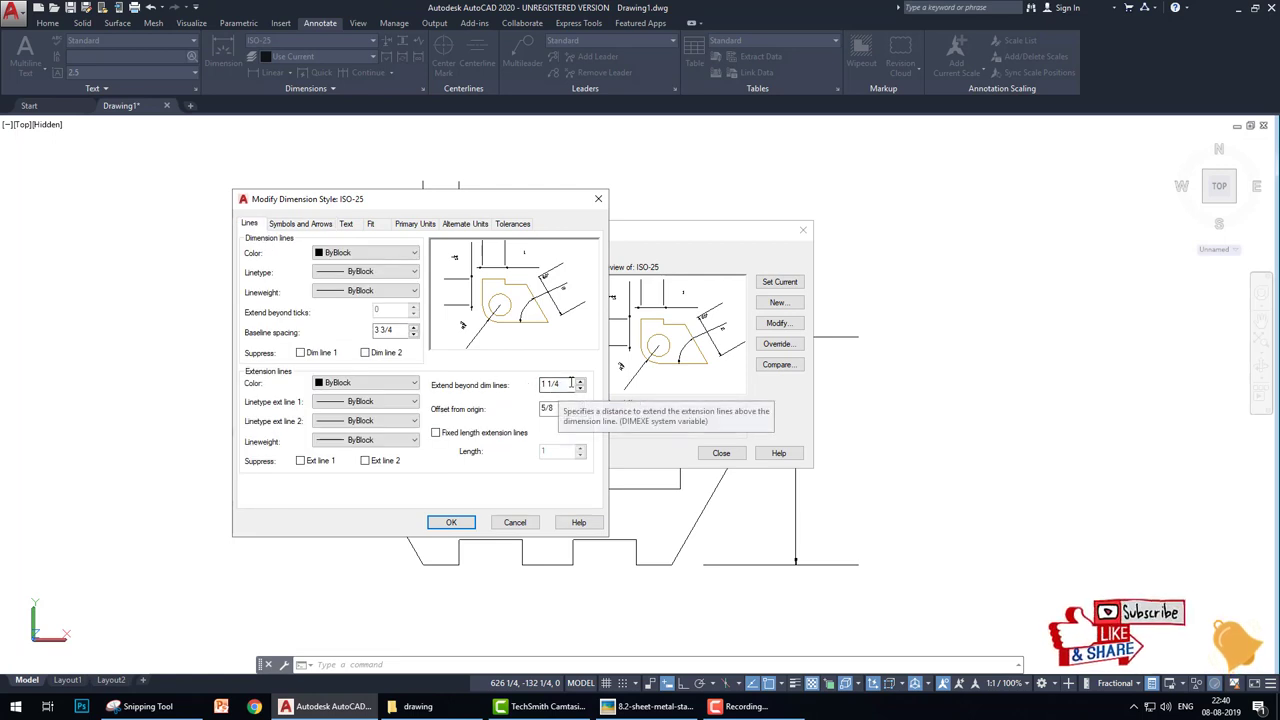
click(565, 381)
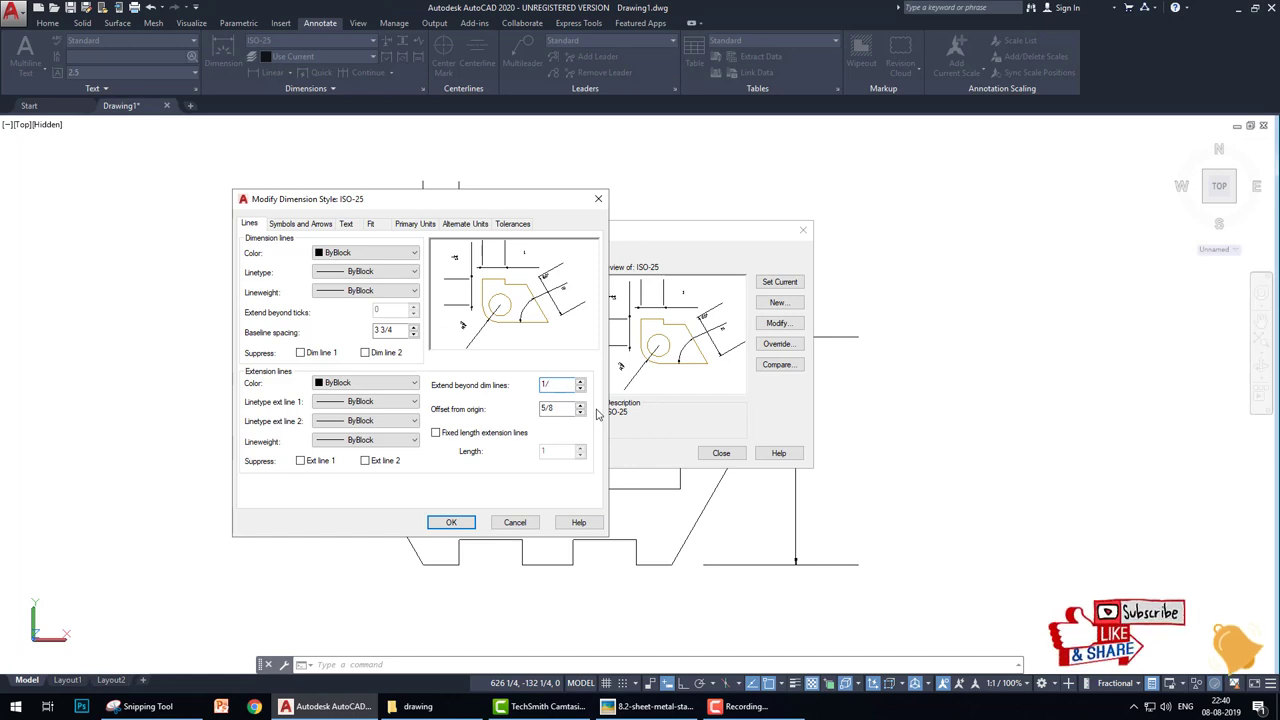
text(8)
double_click(570, 408)
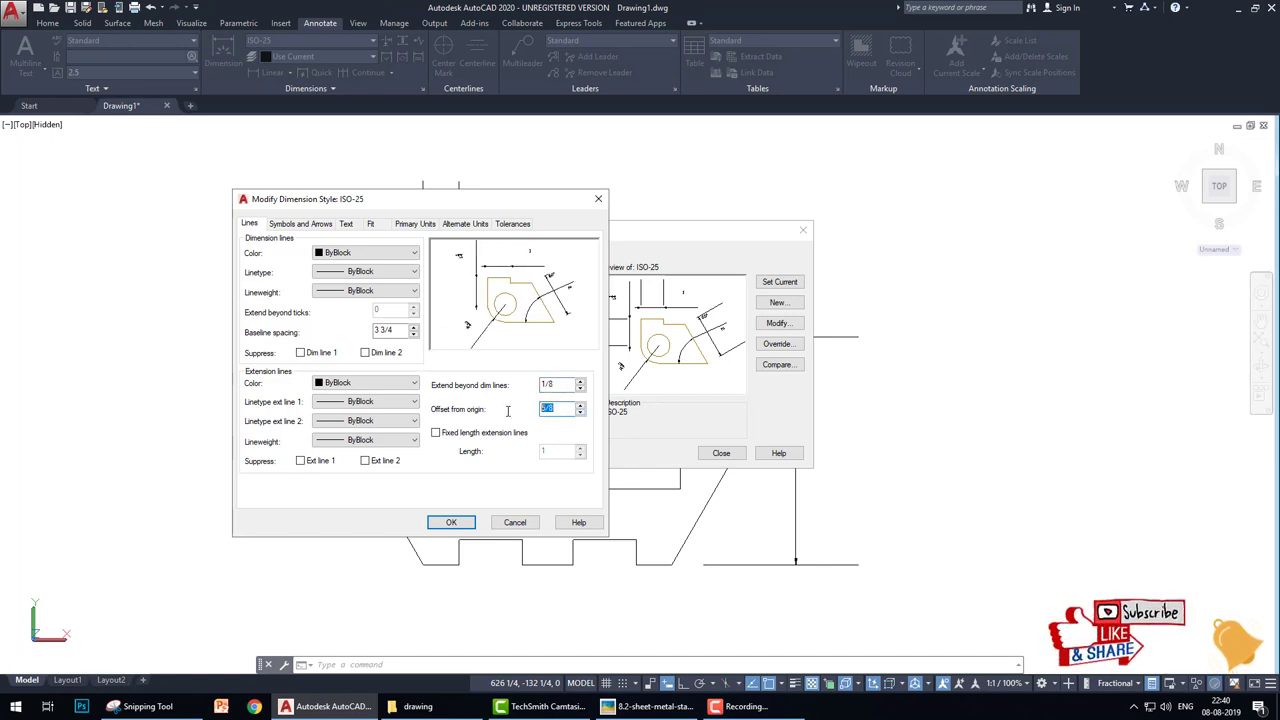
click(455, 522)
click(720, 453)
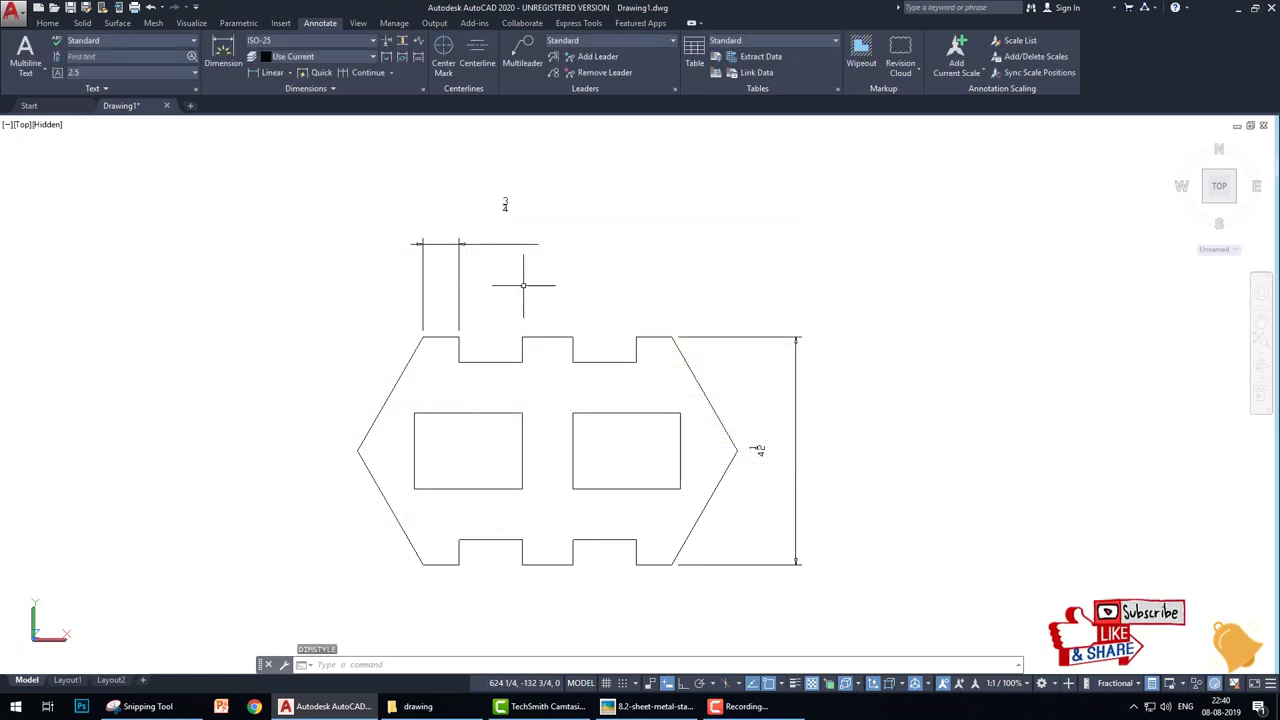
text(era)
Step: Replace the old top dimension with a new 3/4 dimension above the top-left notch
key(Return)
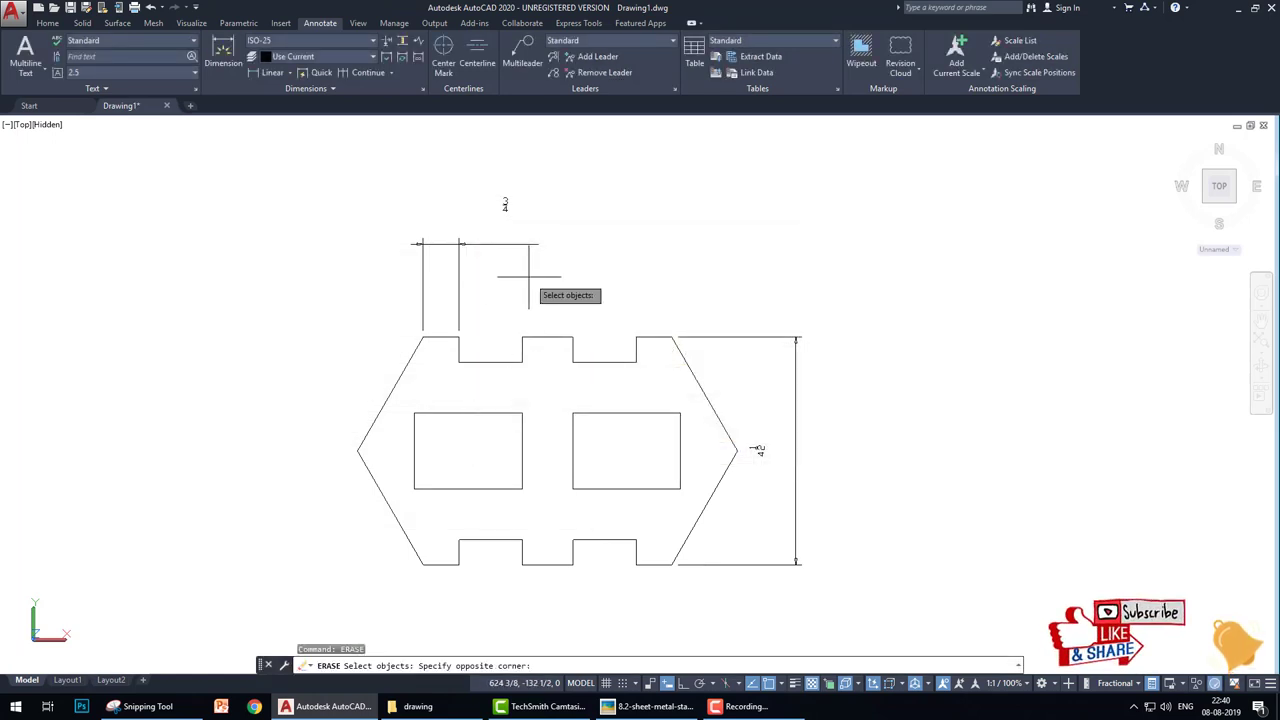
click(542, 278)
click(430, 228)
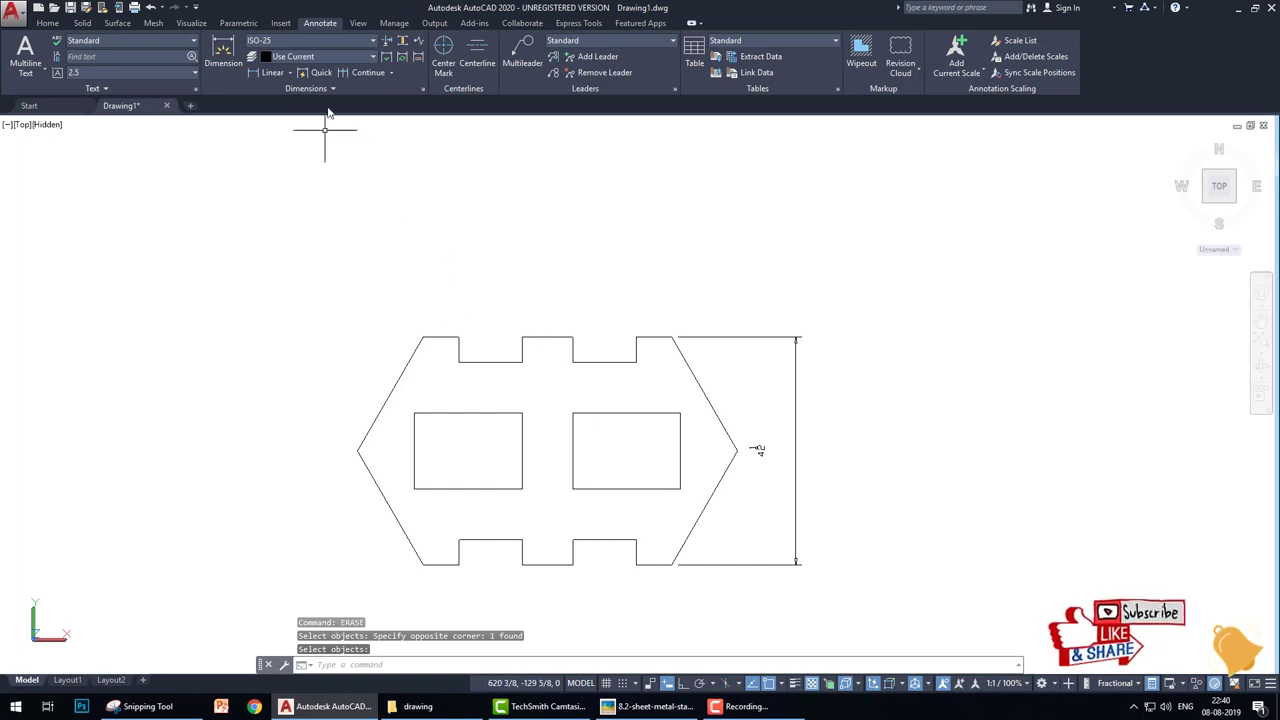
click(268, 72)
click(423, 337)
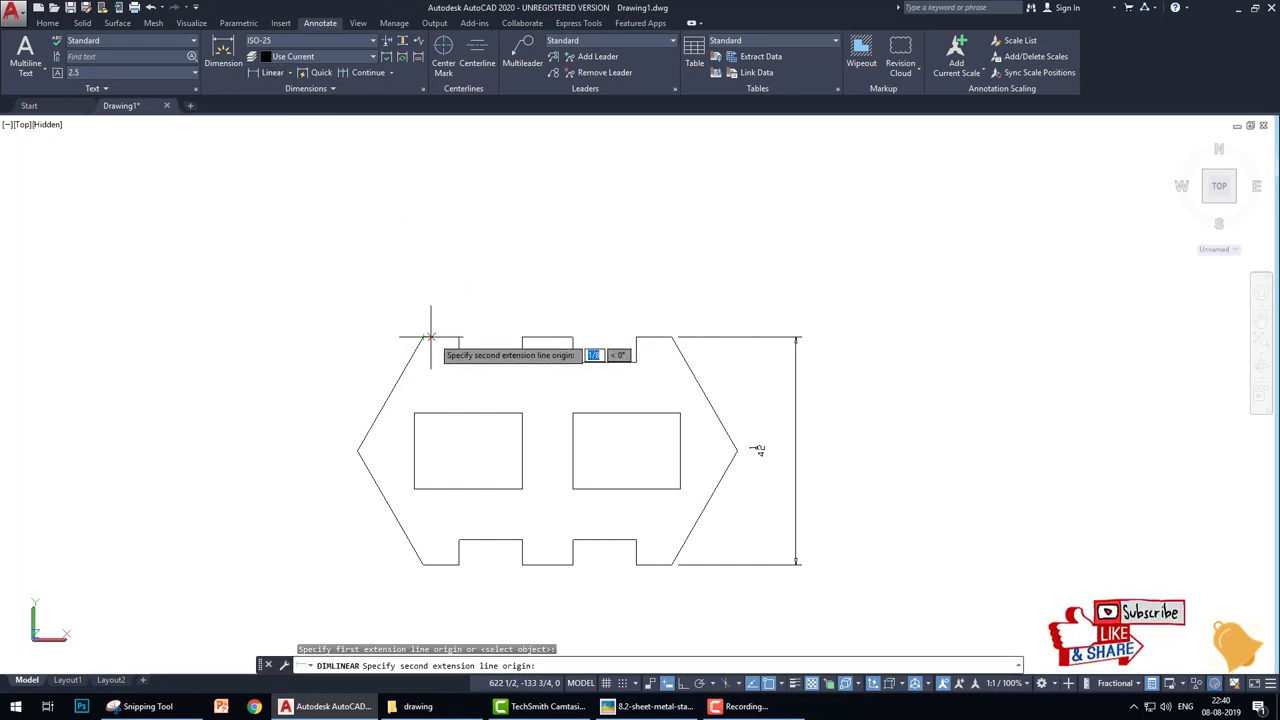
click(459, 337)
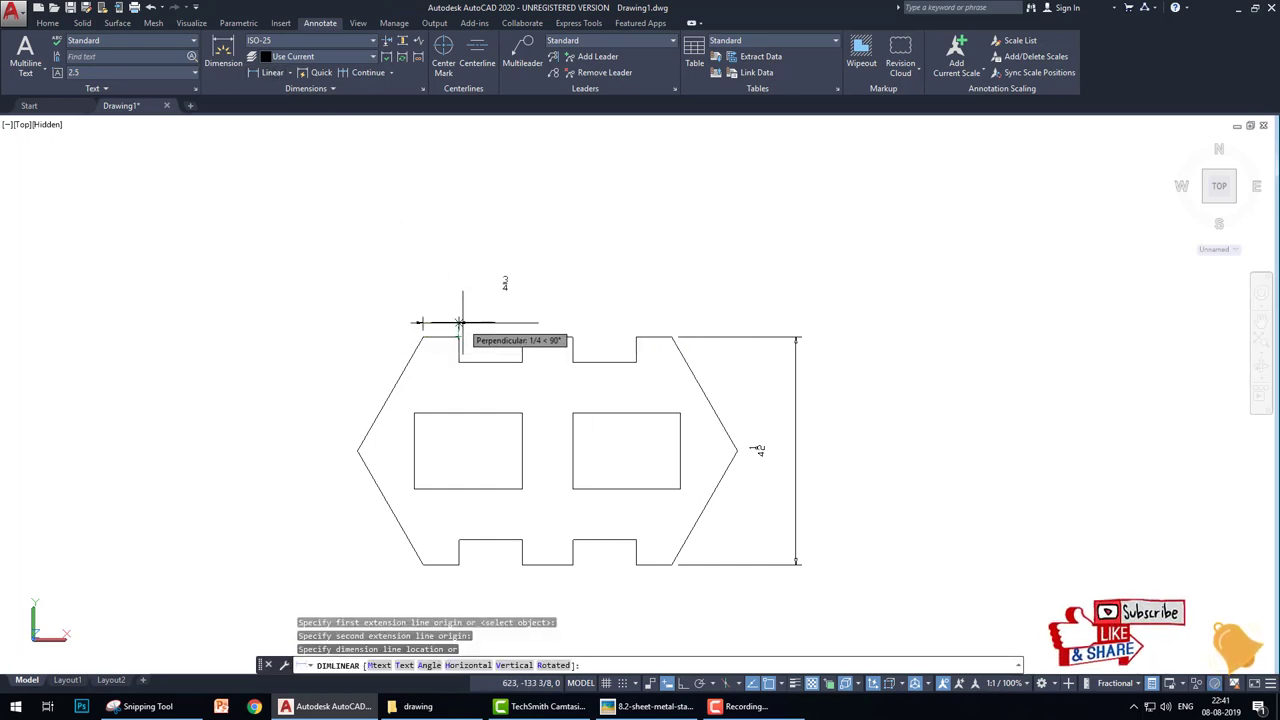
click(460, 323)
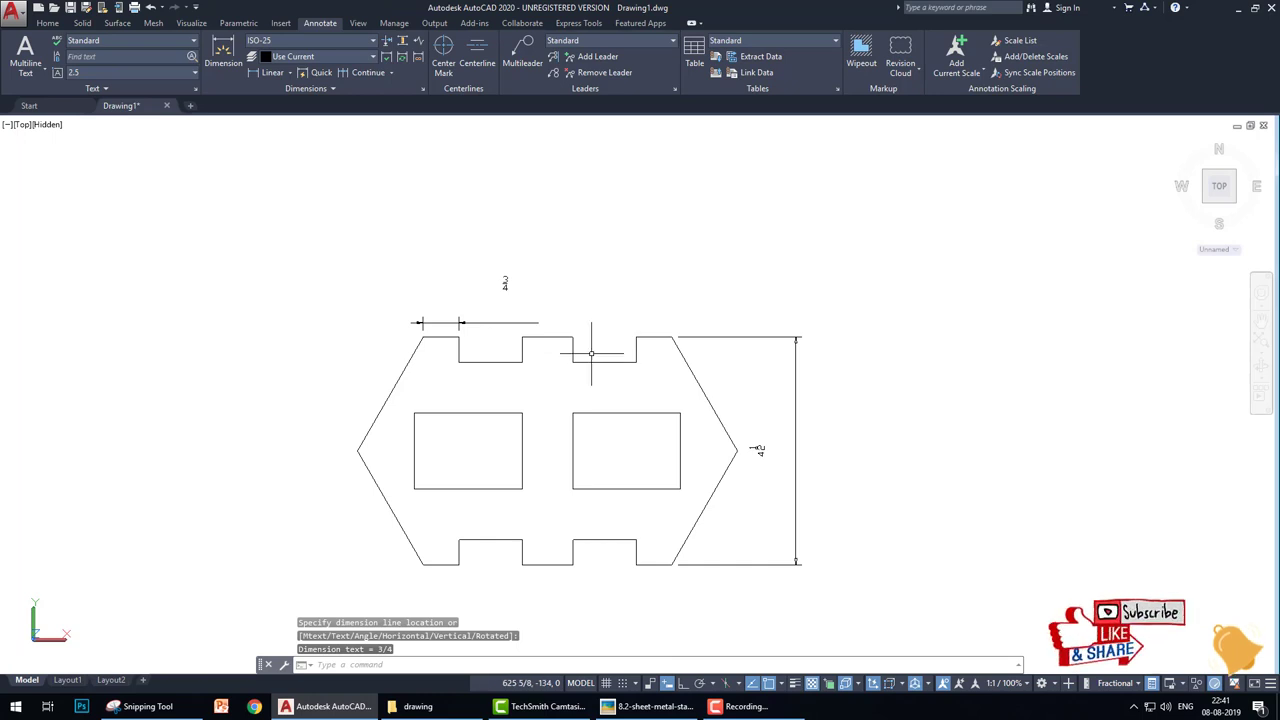
Step: Dimension the left cutout's 1 1/2 height and 2 1/8 width
key(Return)
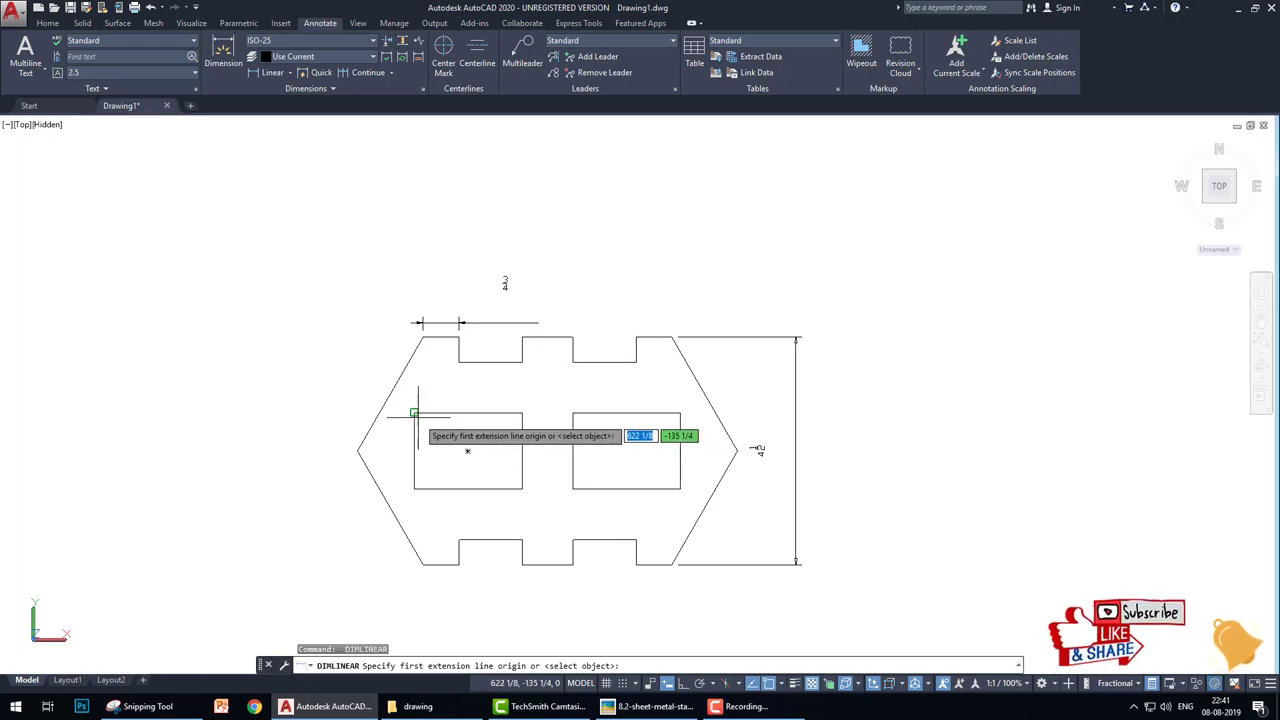
click(414, 412)
click(414, 489)
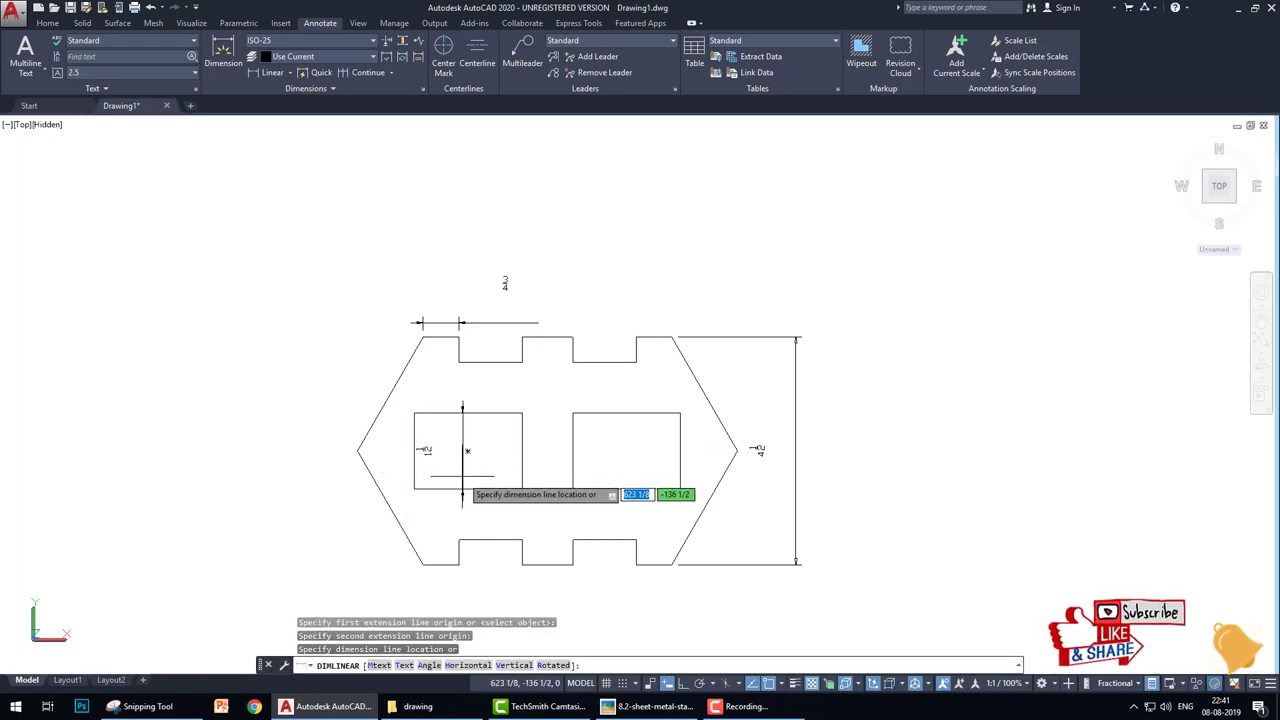
click(533, 488)
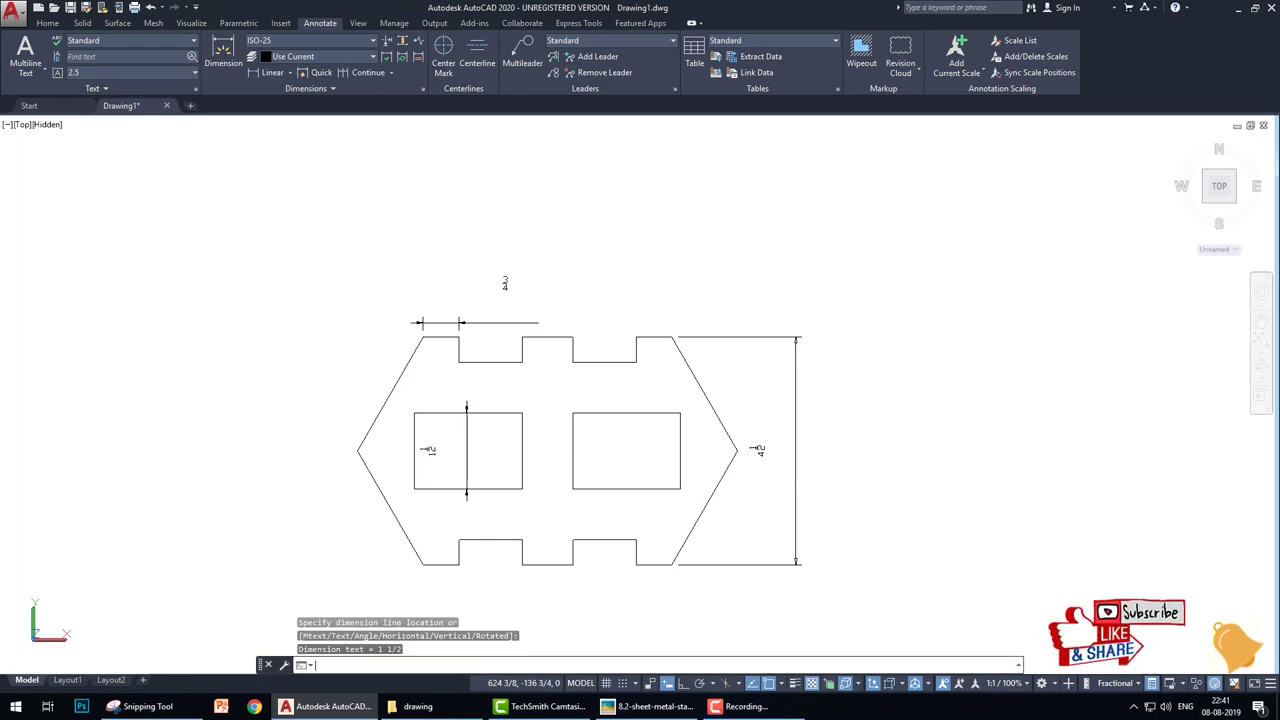
key(Return)
click(522, 460)
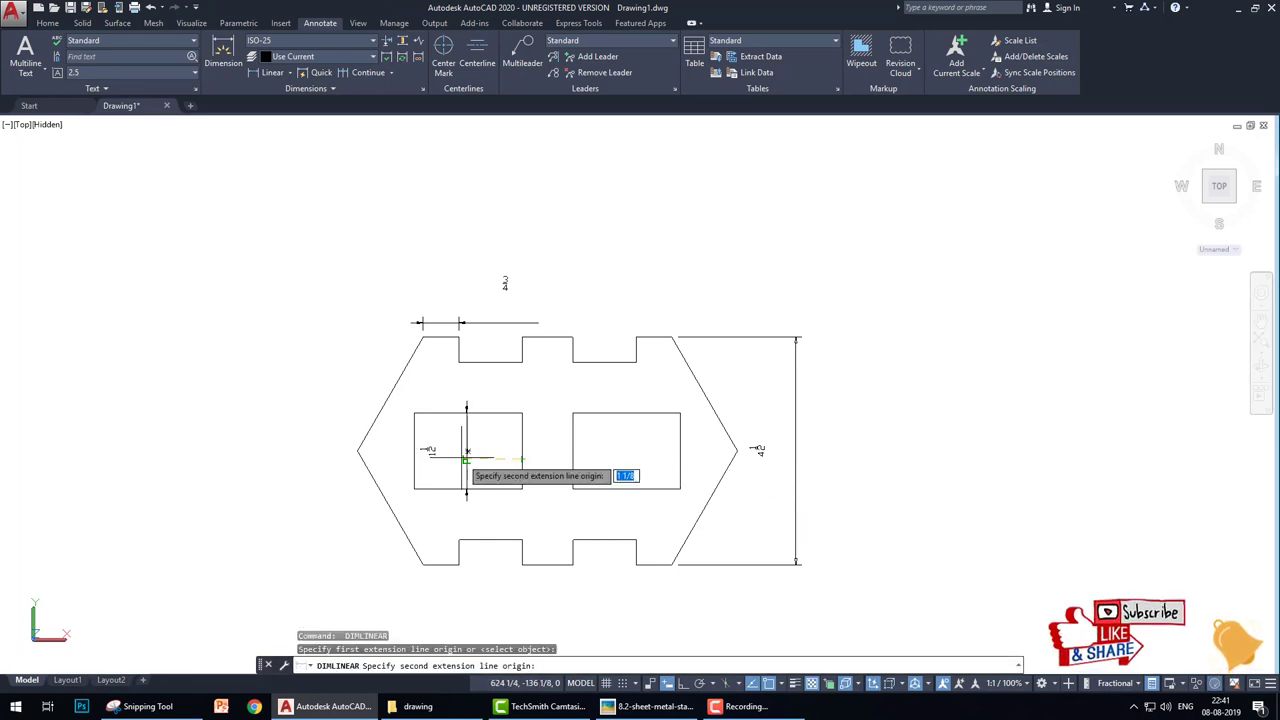
click(414, 465)
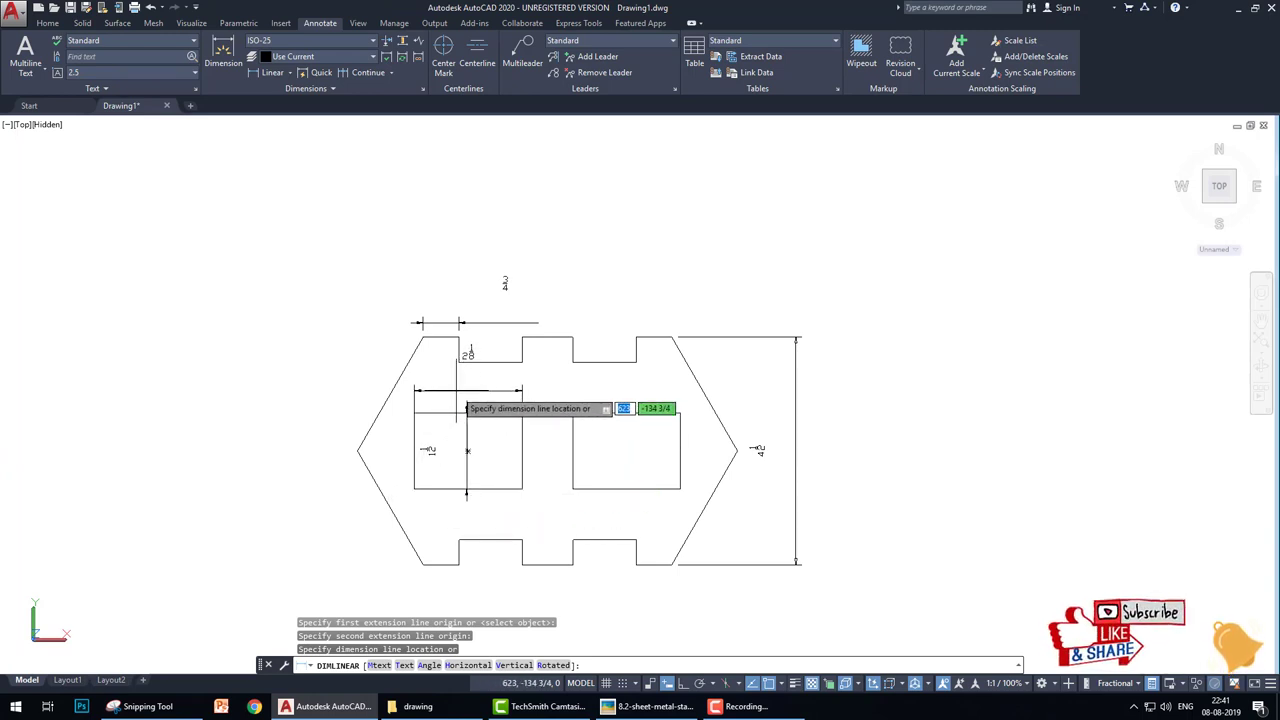
click(466, 393)
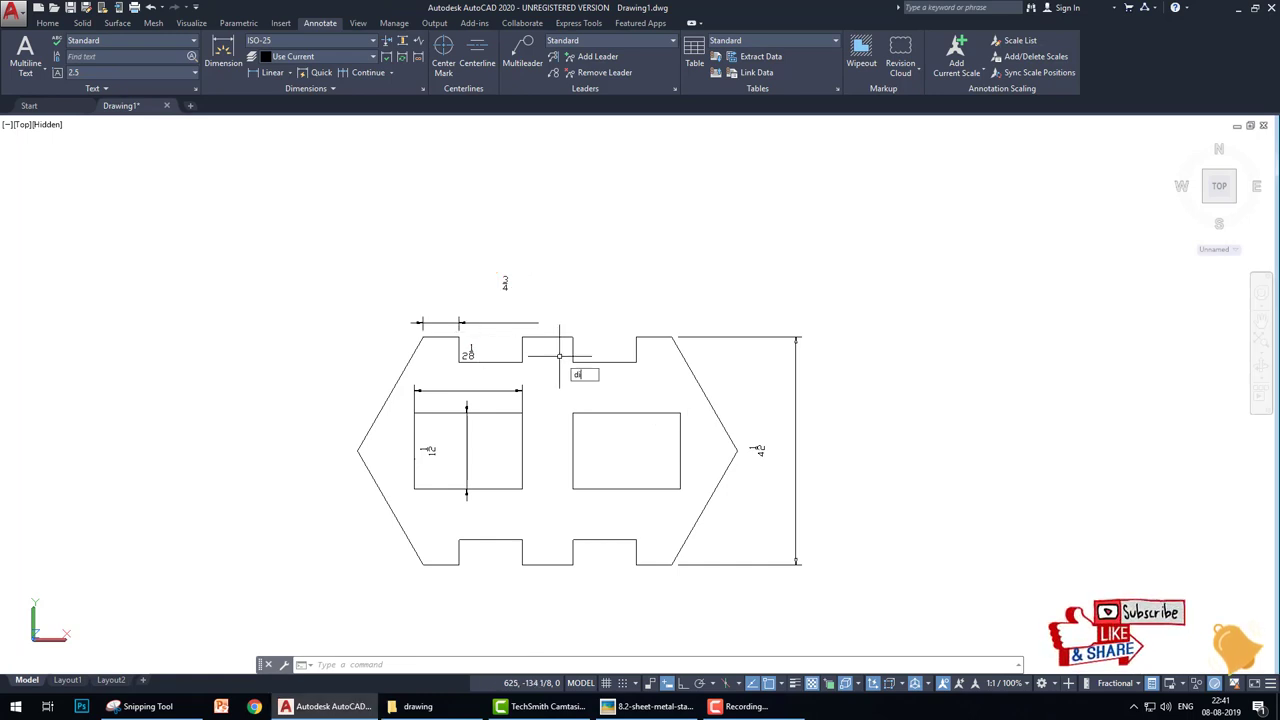
Step: Reduce ISO-25's baseline spacing and set center mark, break size and jog height to 1/8
text(sty)
key(Return)
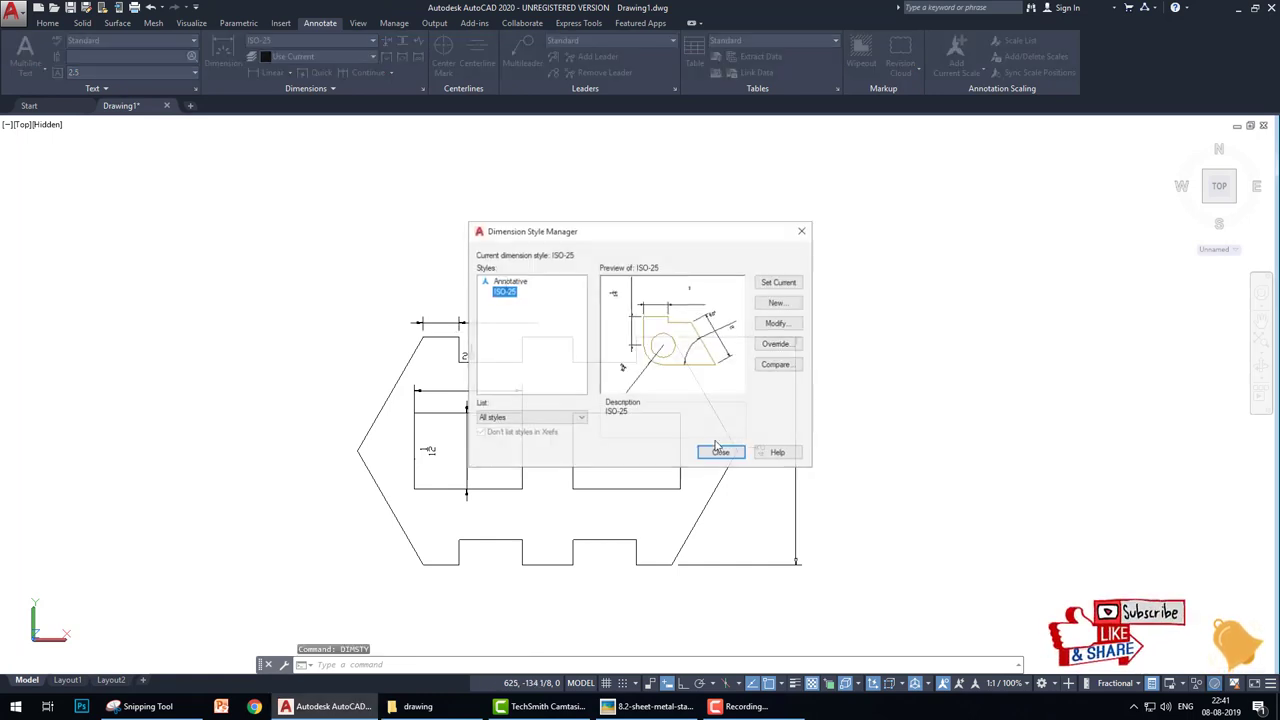
click(778, 323)
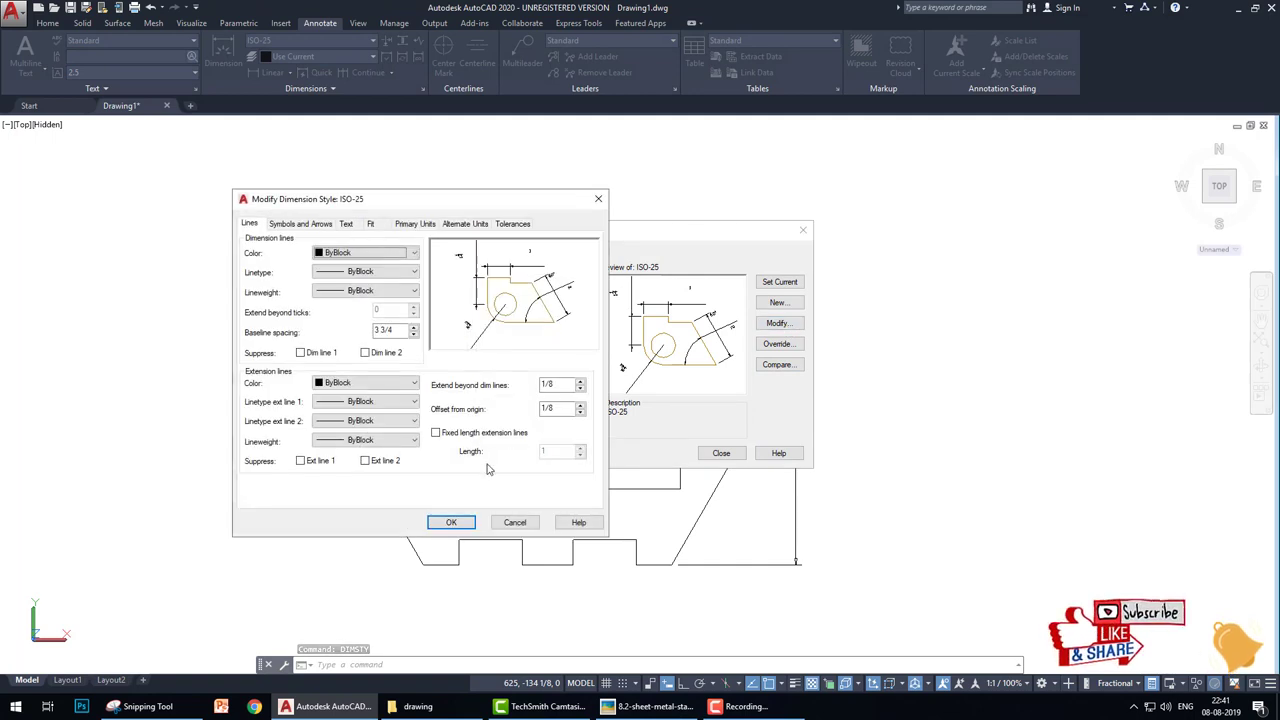
drag(401, 332, 331, 332)
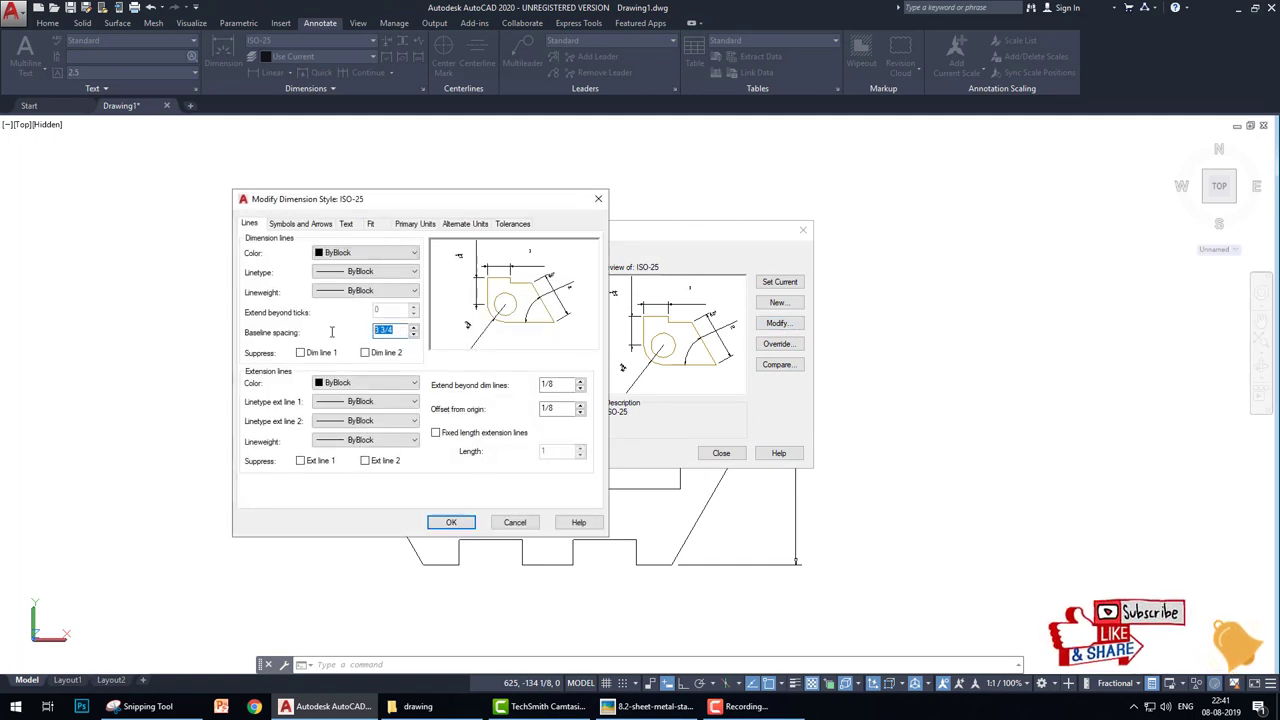
text(1/8)
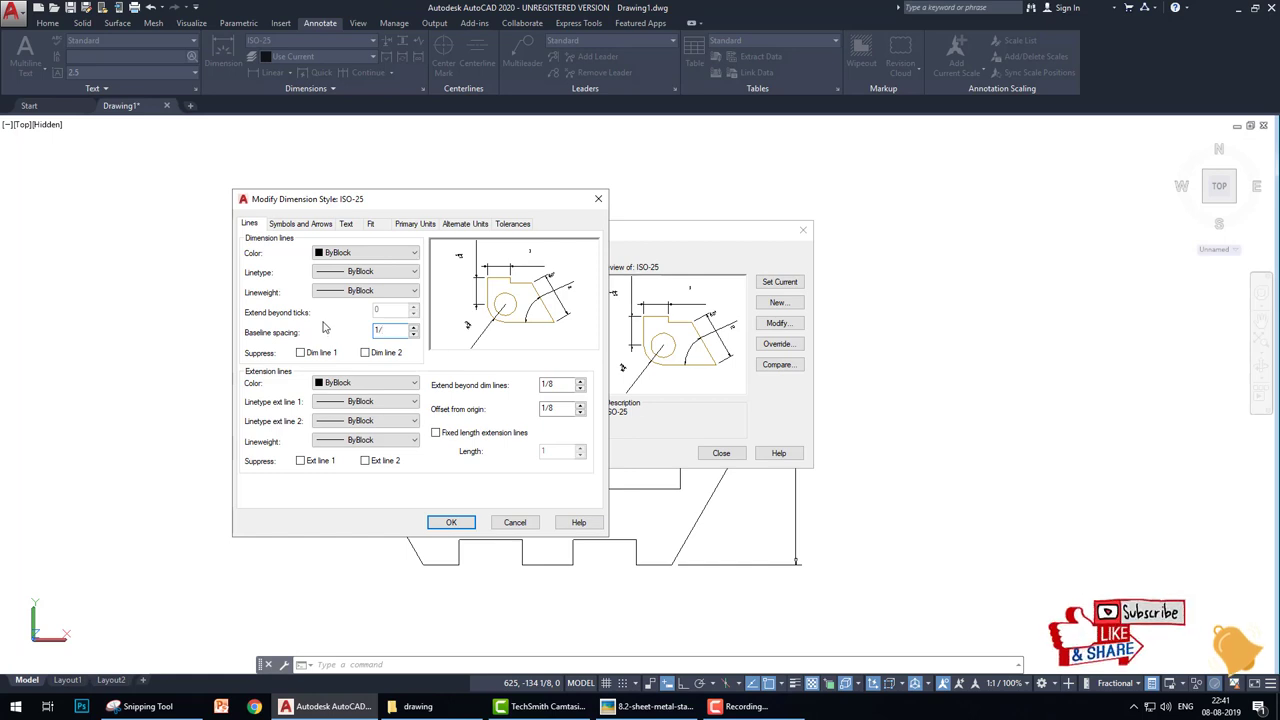
click(296, 224)
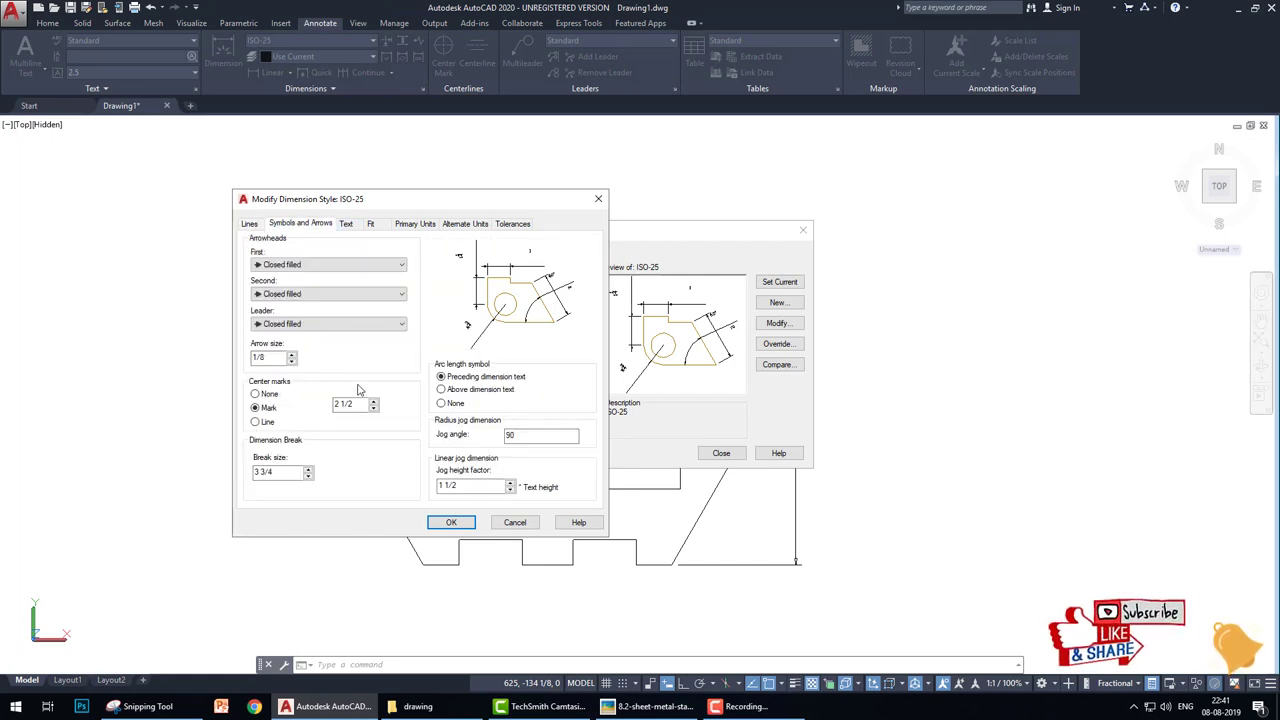
drag(364, 404, 275, 407)
text(1/8)
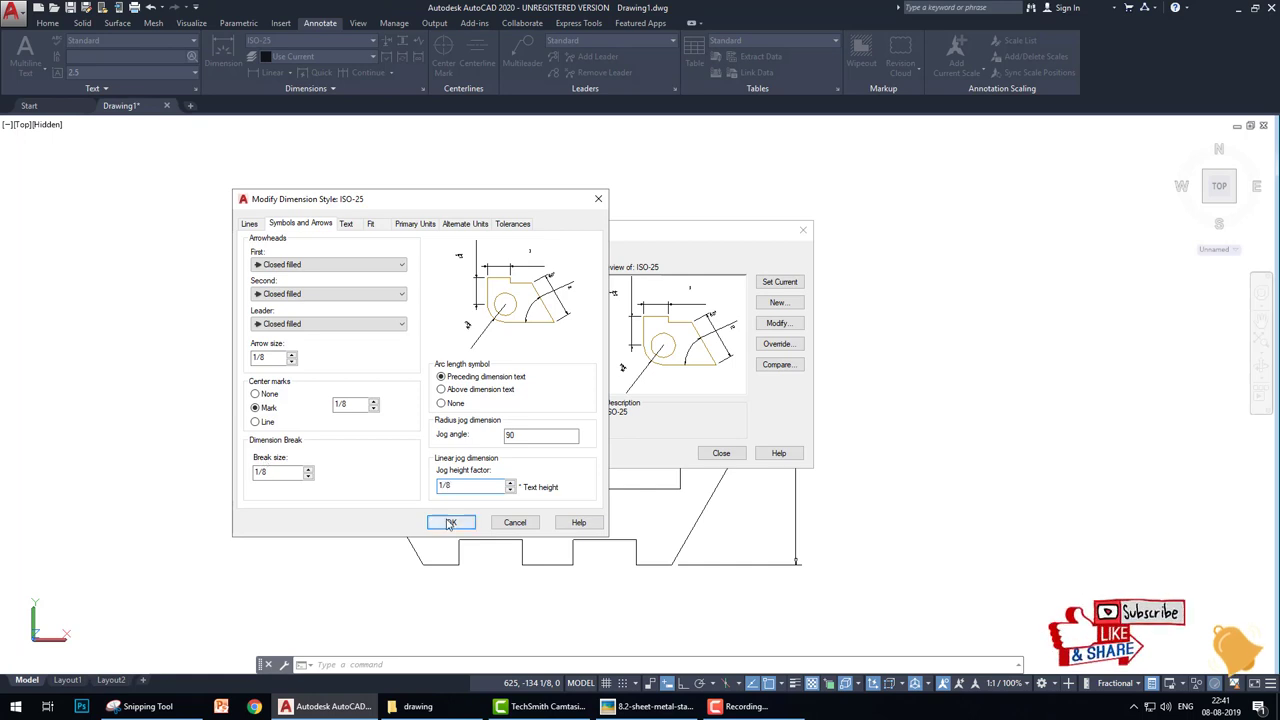
click(450, 523)
Step: Dimension the width of the upper right notch with a horizontal dimension above the plate
click(720, 454)
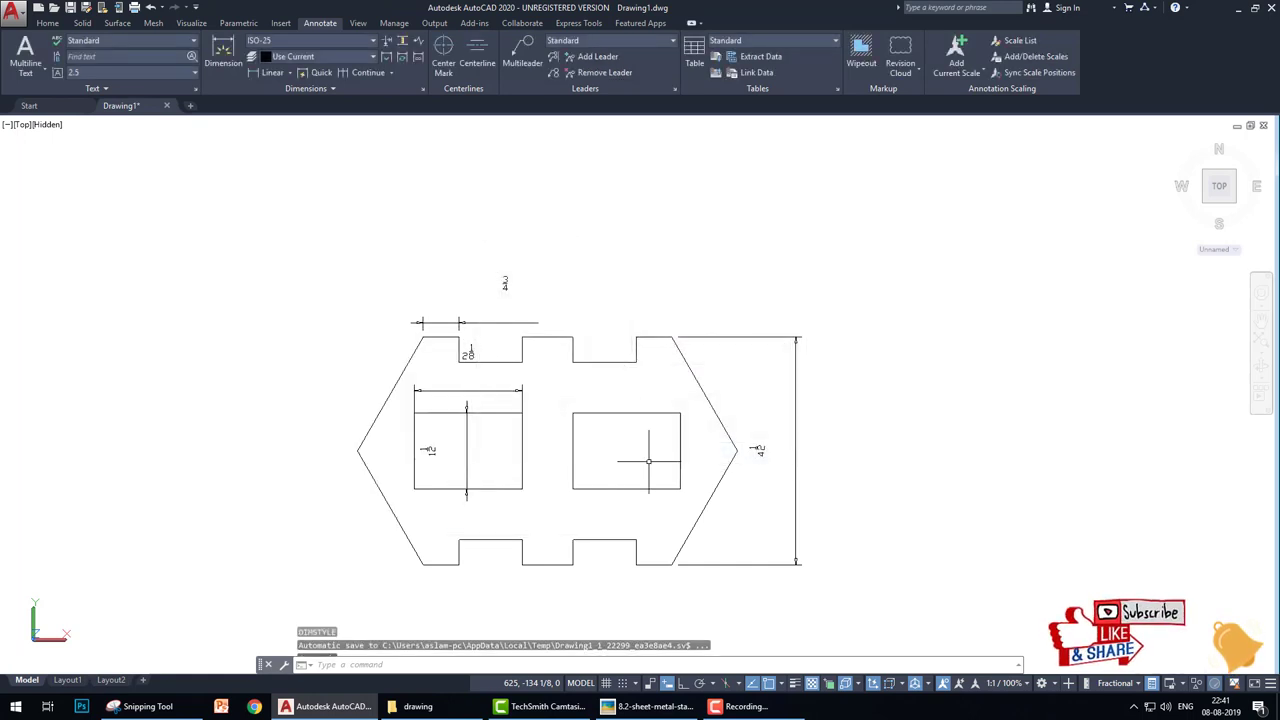
scroll(429, 325, up, 2)
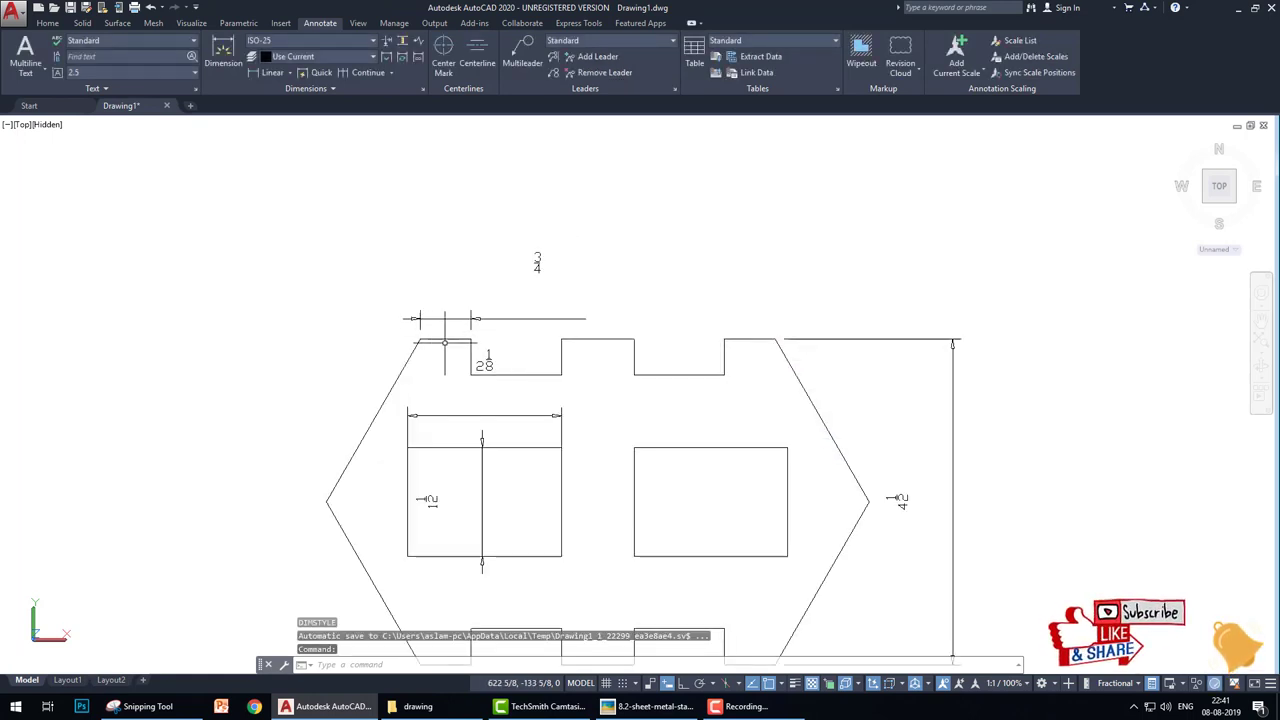
scroll(445, 342, down, 2)
middle_drag(667, 445, 617, 443)
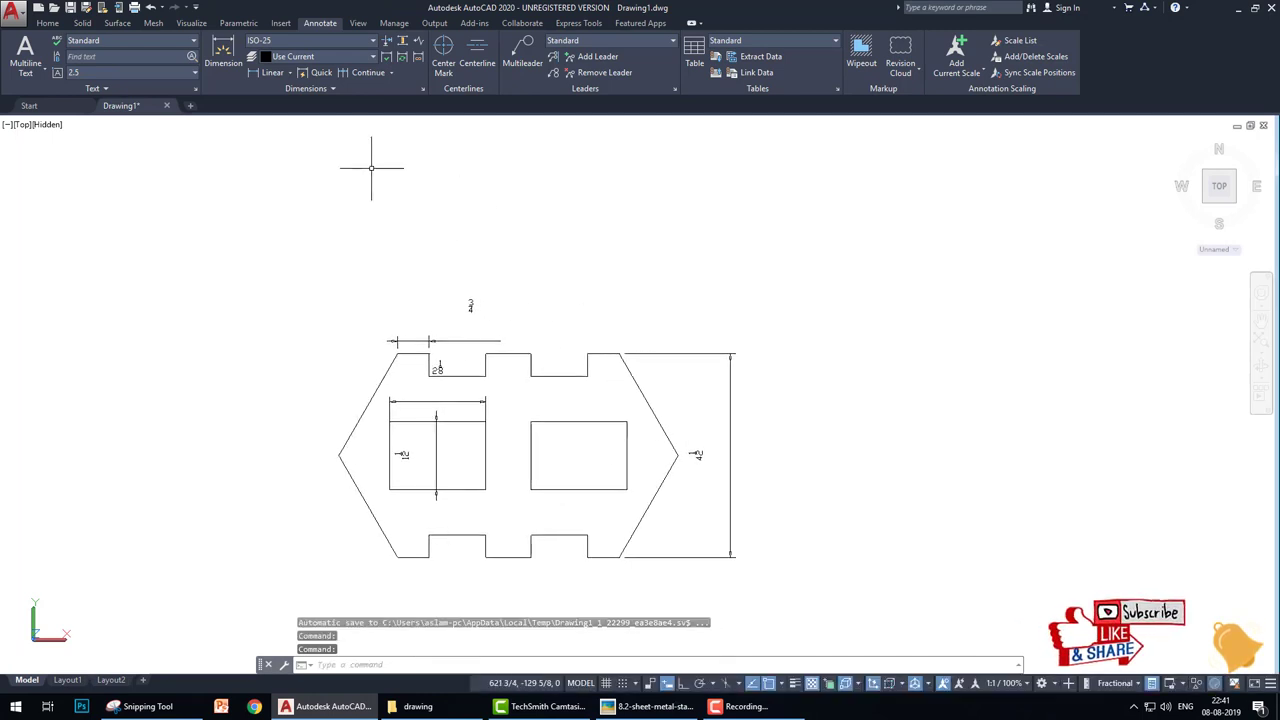
click(272, 73)
click(531, 353)
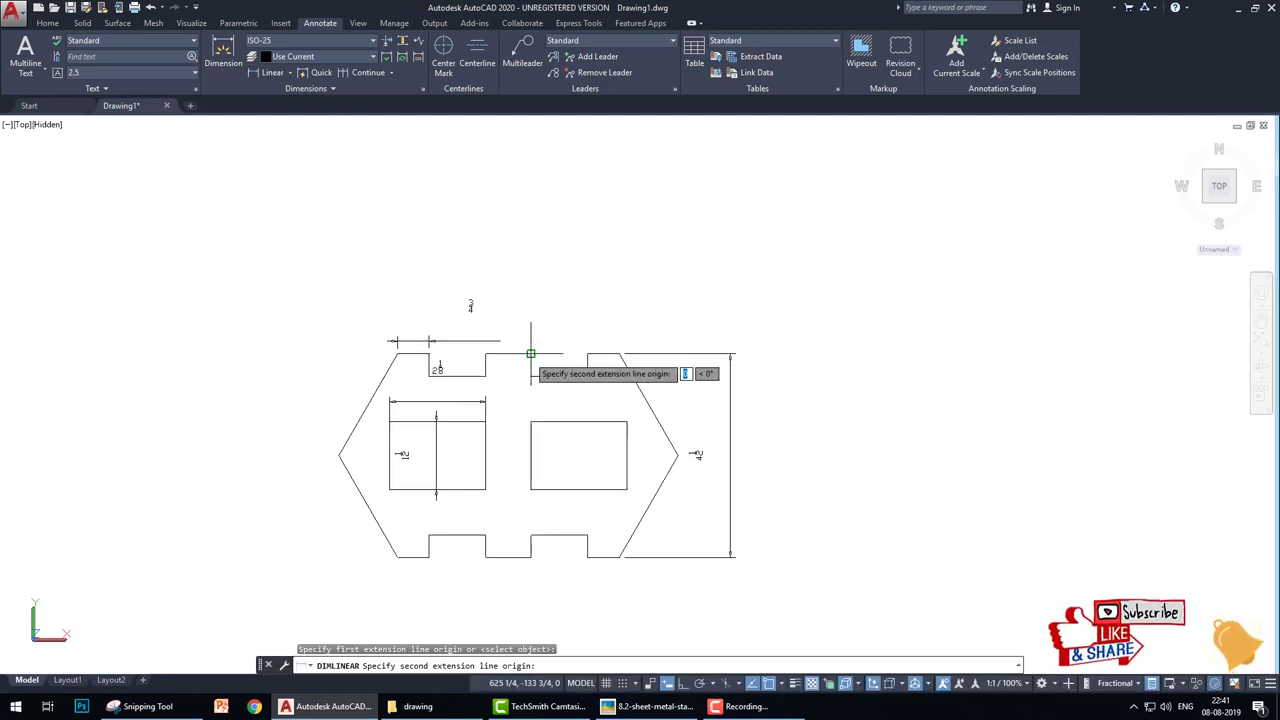
click(586, 354)
click(595, 317)
key(Return)
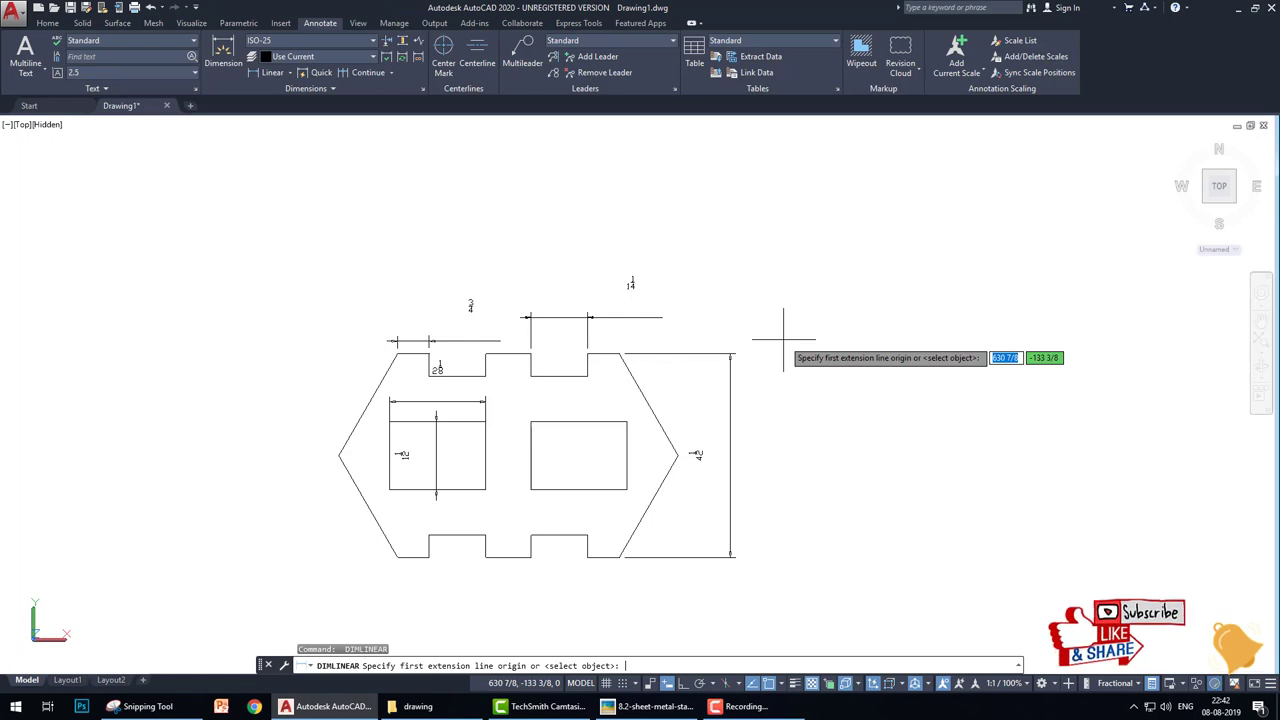
key(Escape)
key(Escape)
text(dim)
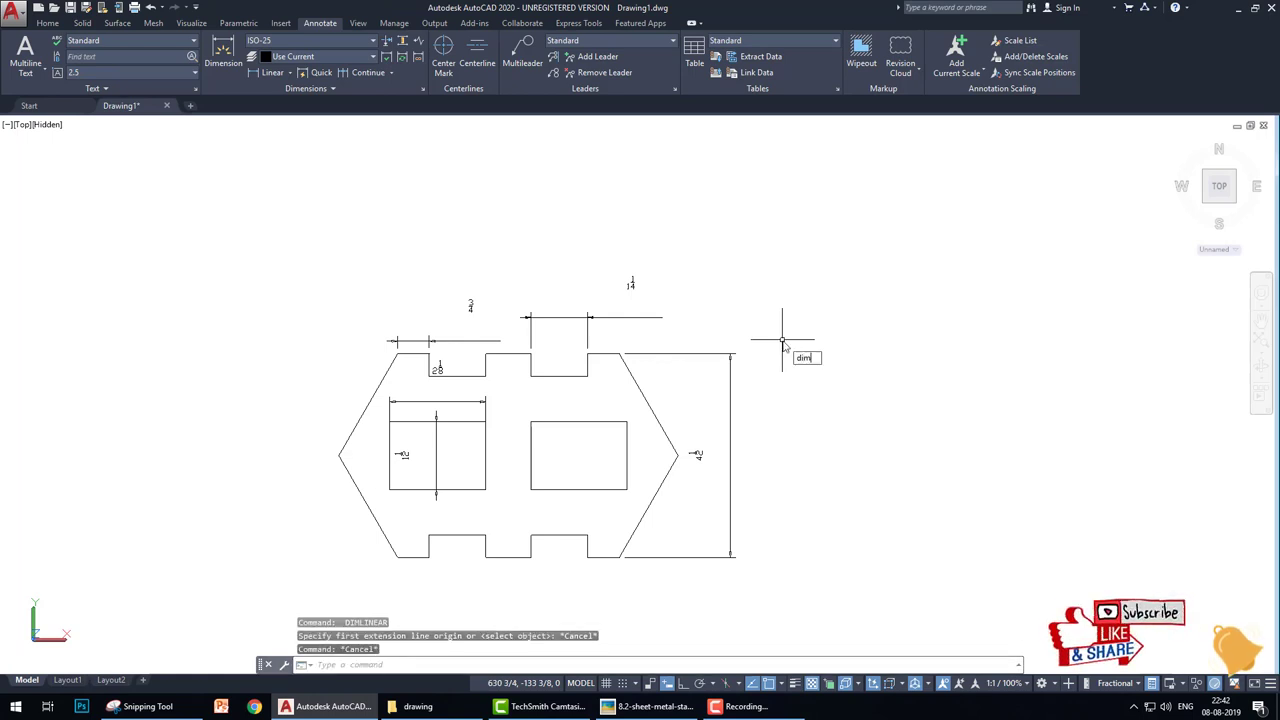
Step: Leave ISO-25 unchanged and make Annotative the current dimension style
text(s)
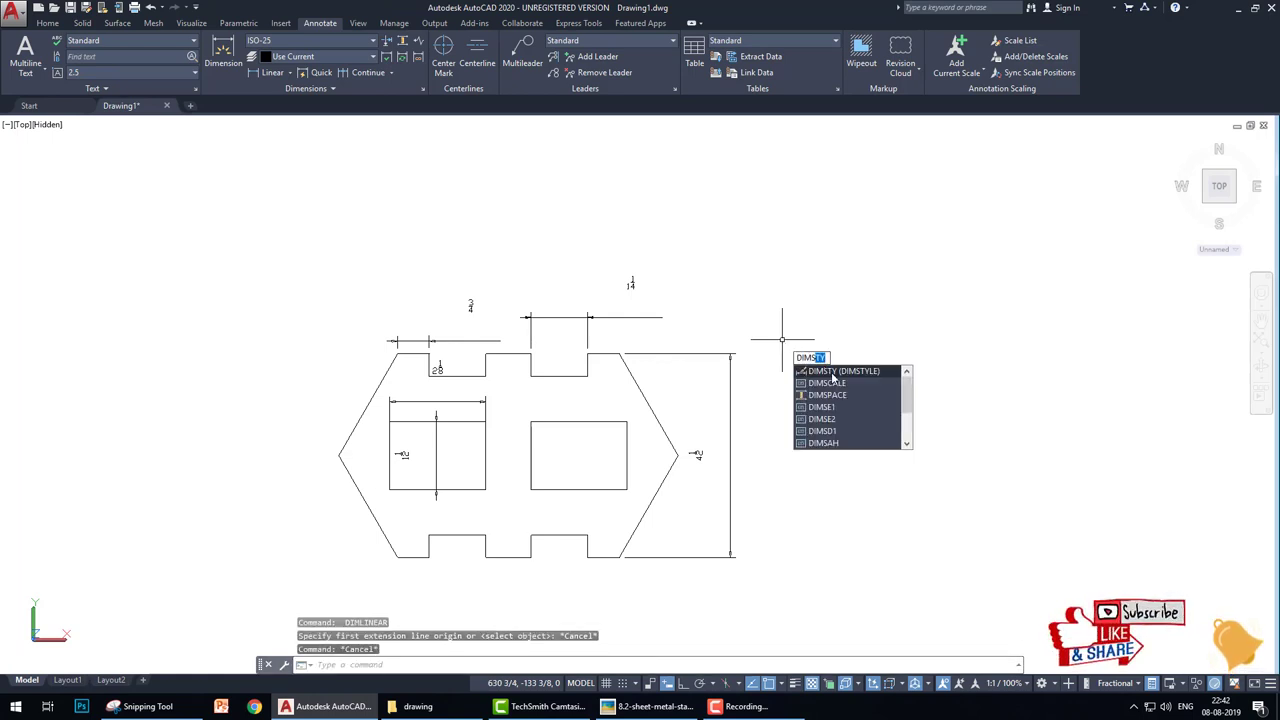
key(Return)
click(778, 323)
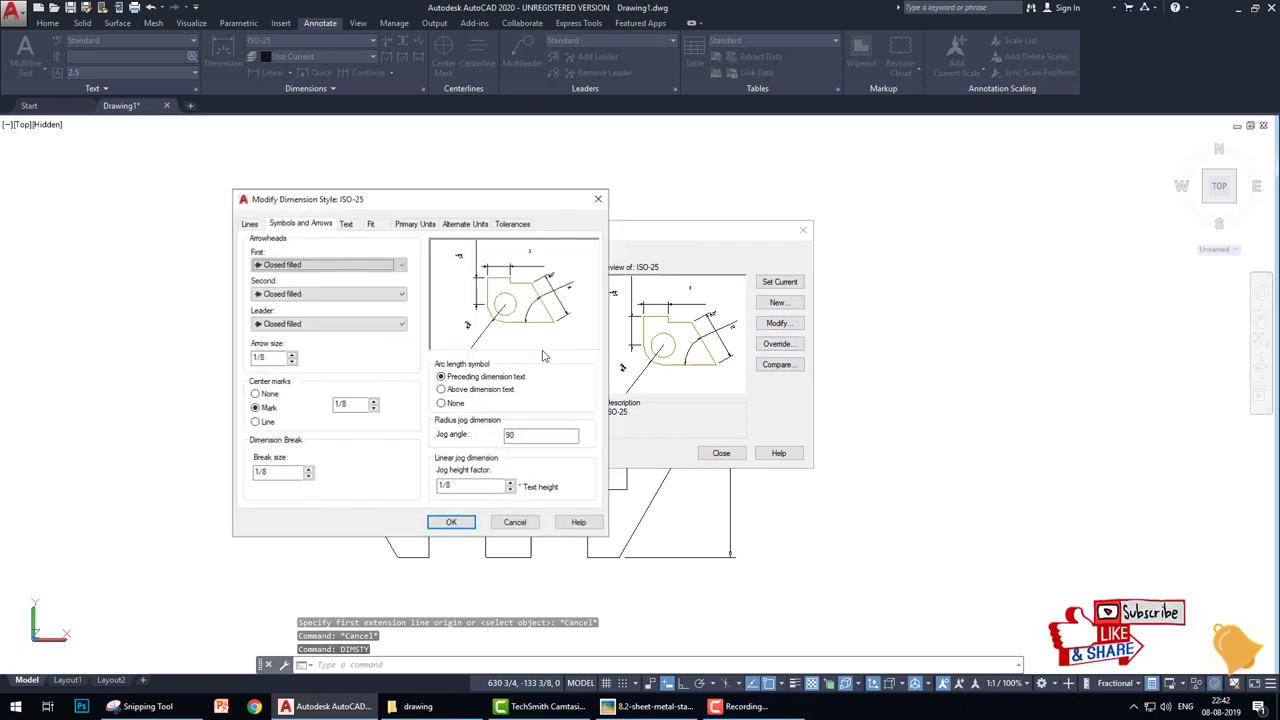
click(515, 522)
click(721, 453)
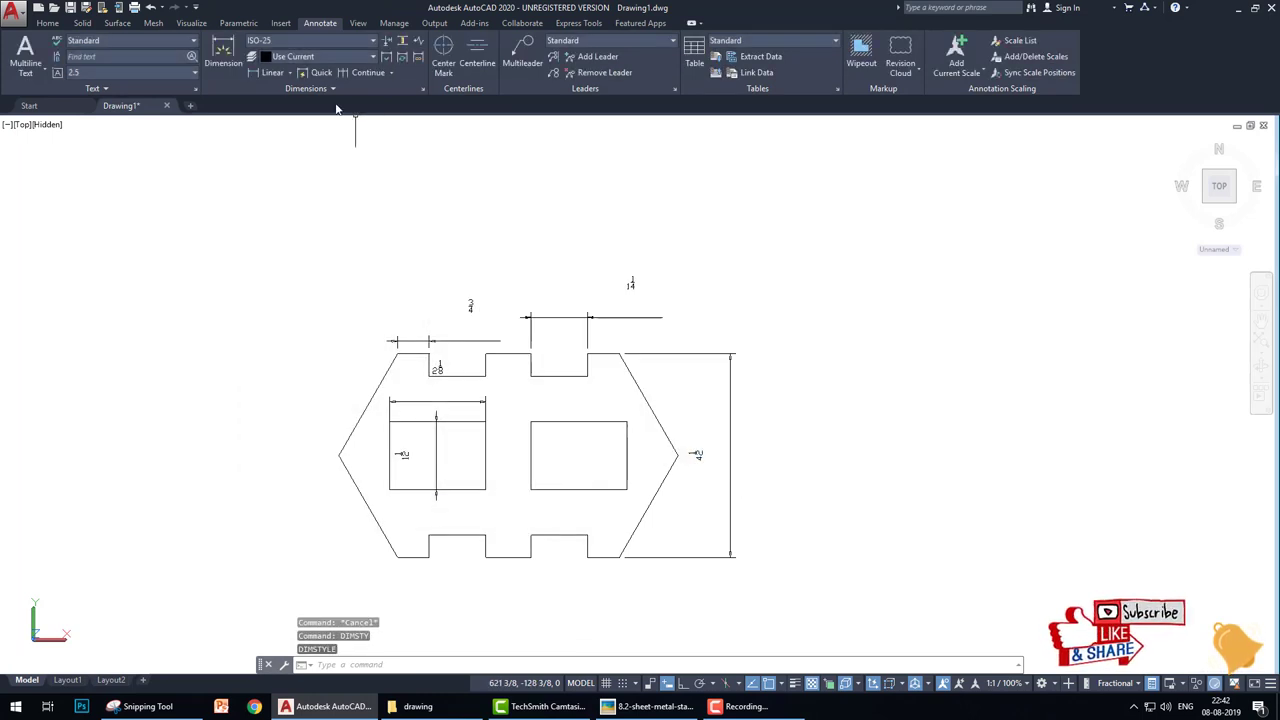
click(361, 48)
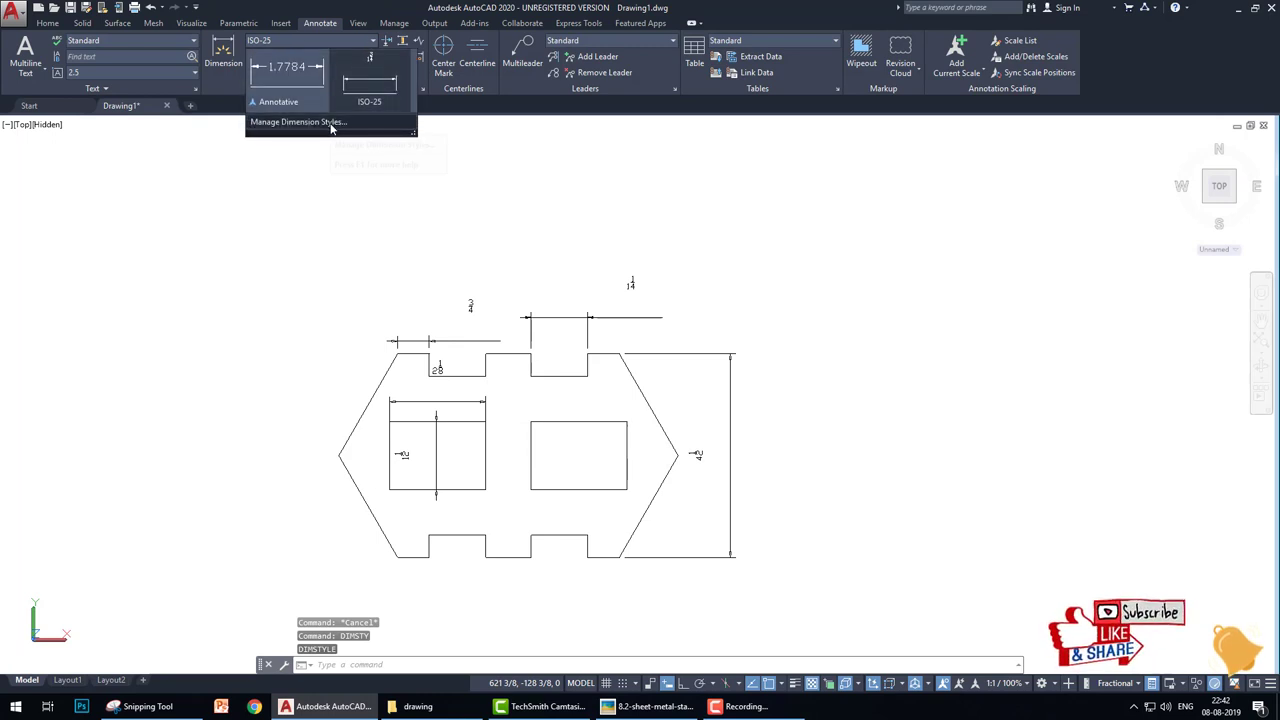
click(298, 95)
text(er)
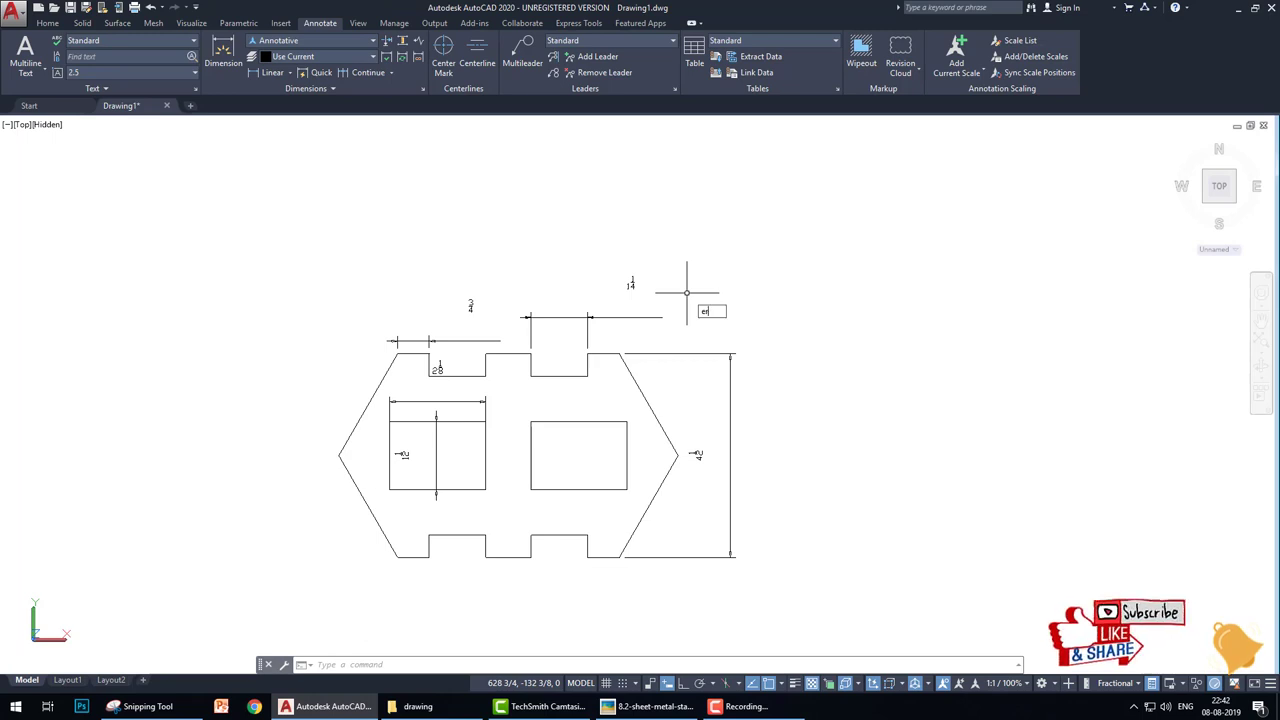
Step: Erase the two upper dimensions and the right-side height dimension
key(Return)
click(690, 332)
click(382, 222)
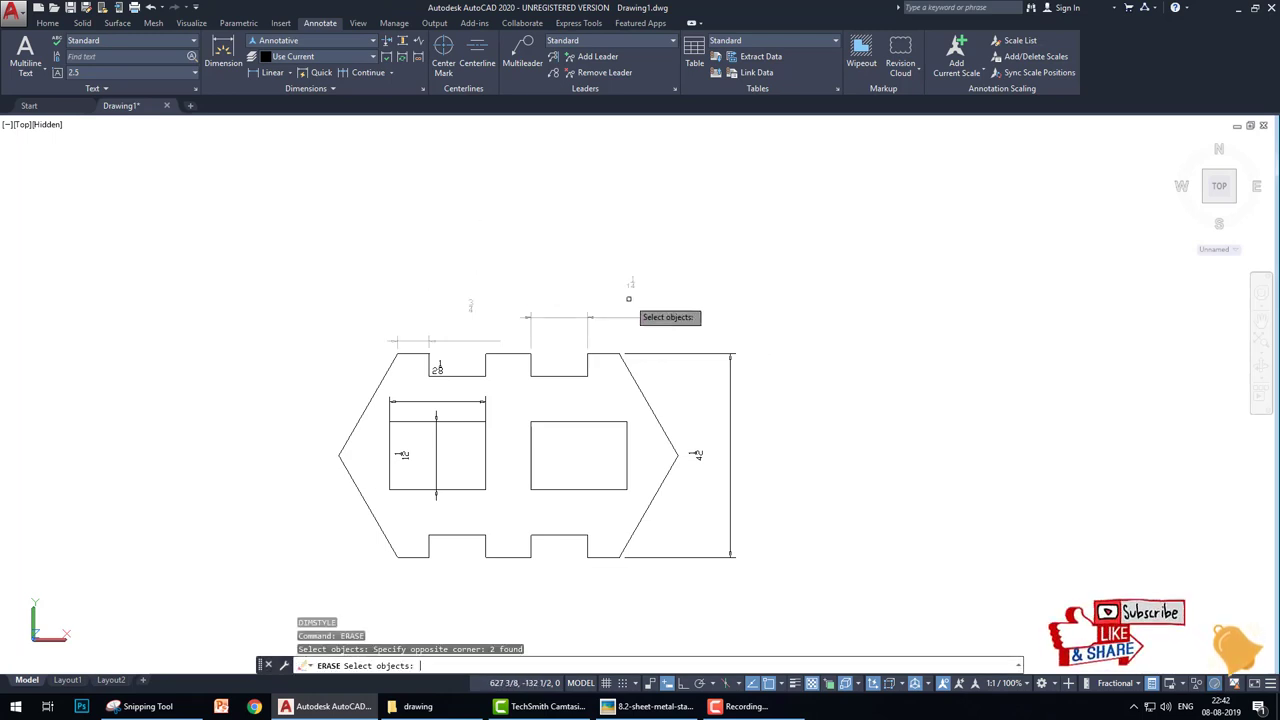
key(Return)
key(Return)
click(832, 518)
click(692, 324)
key(Return)
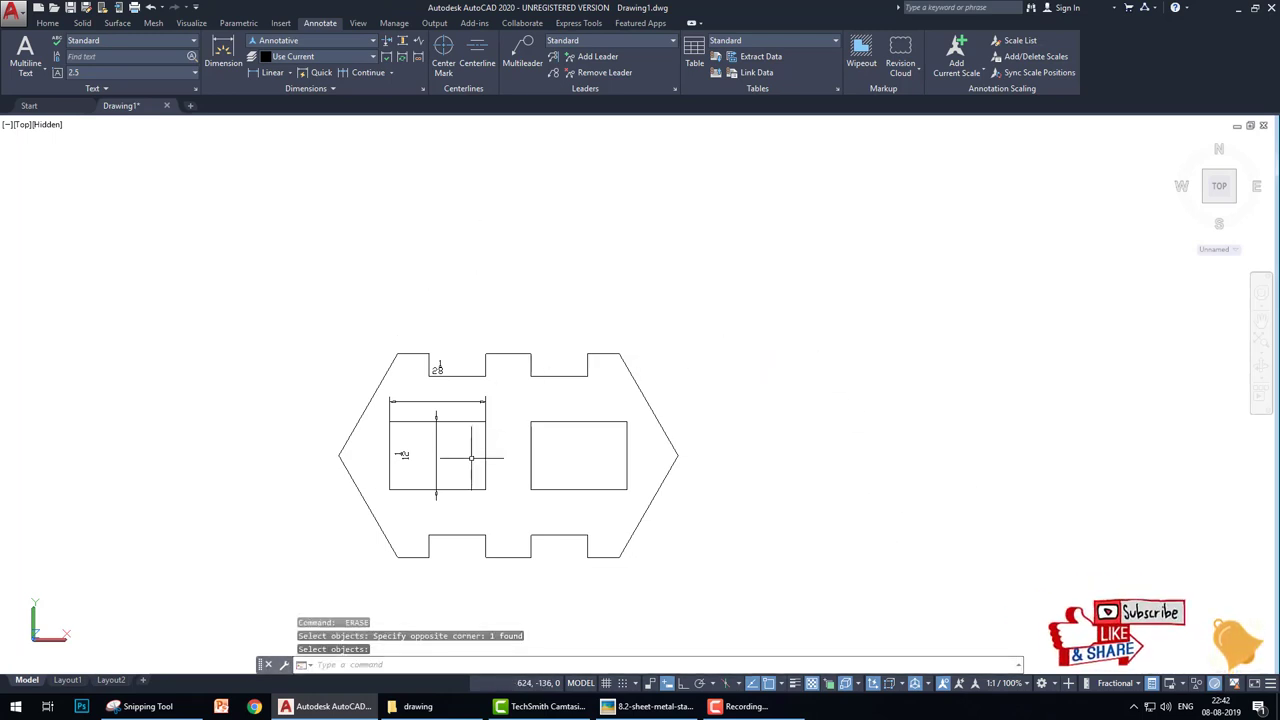
Step: Erase the dimensions inside the left cutout and the remaining top dimensions
click(471, 458)
click(429, 432)
key(Return)
key(Return)
click(446, 405)
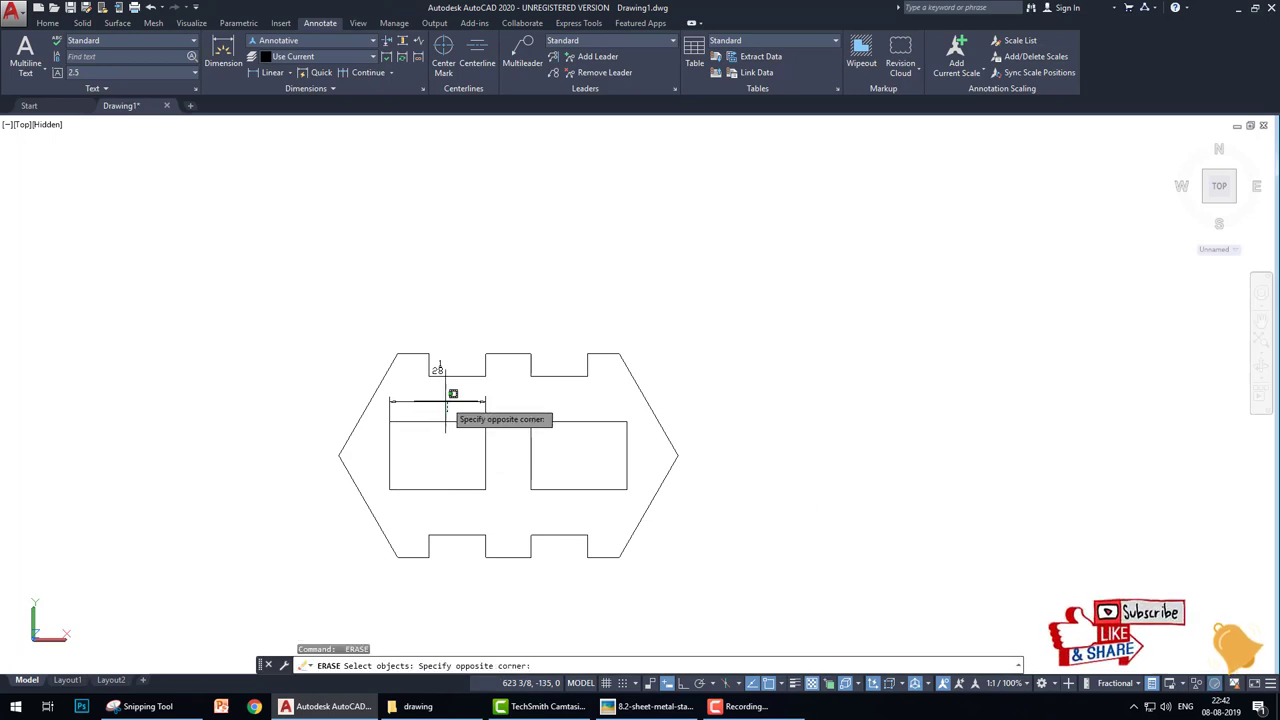
click(446, 405)
key(Return)
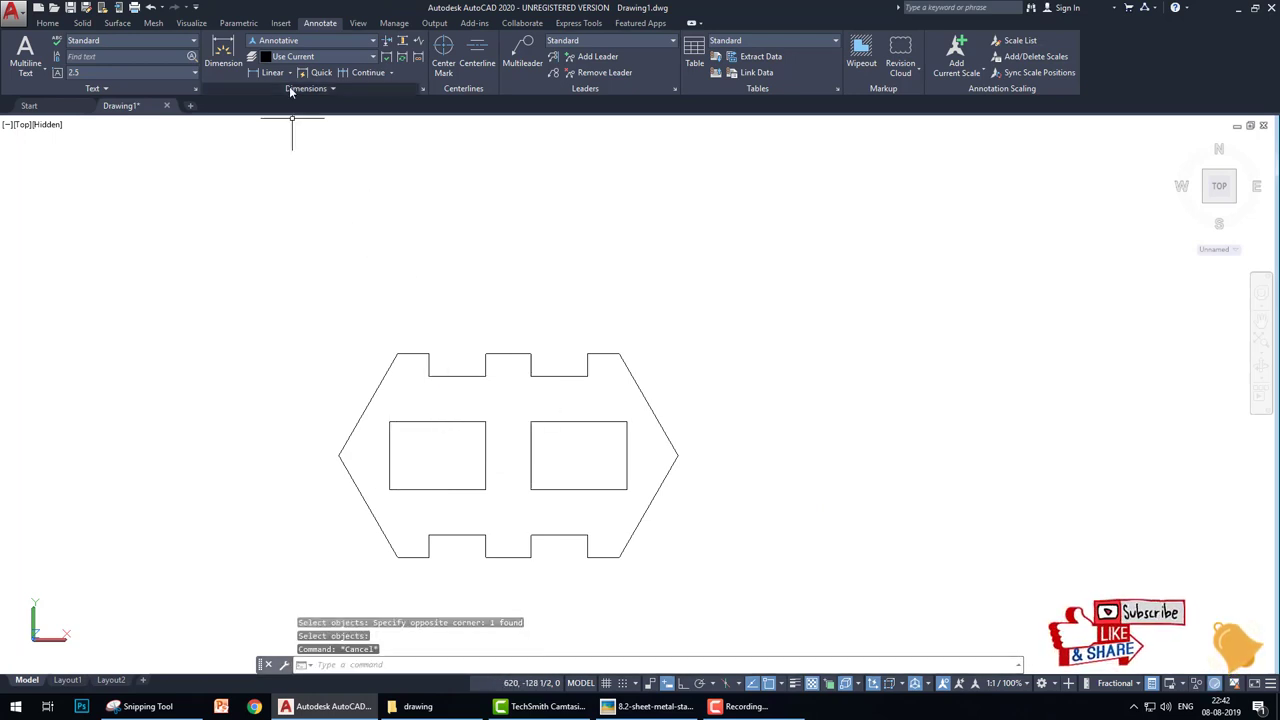
click(272, 72)
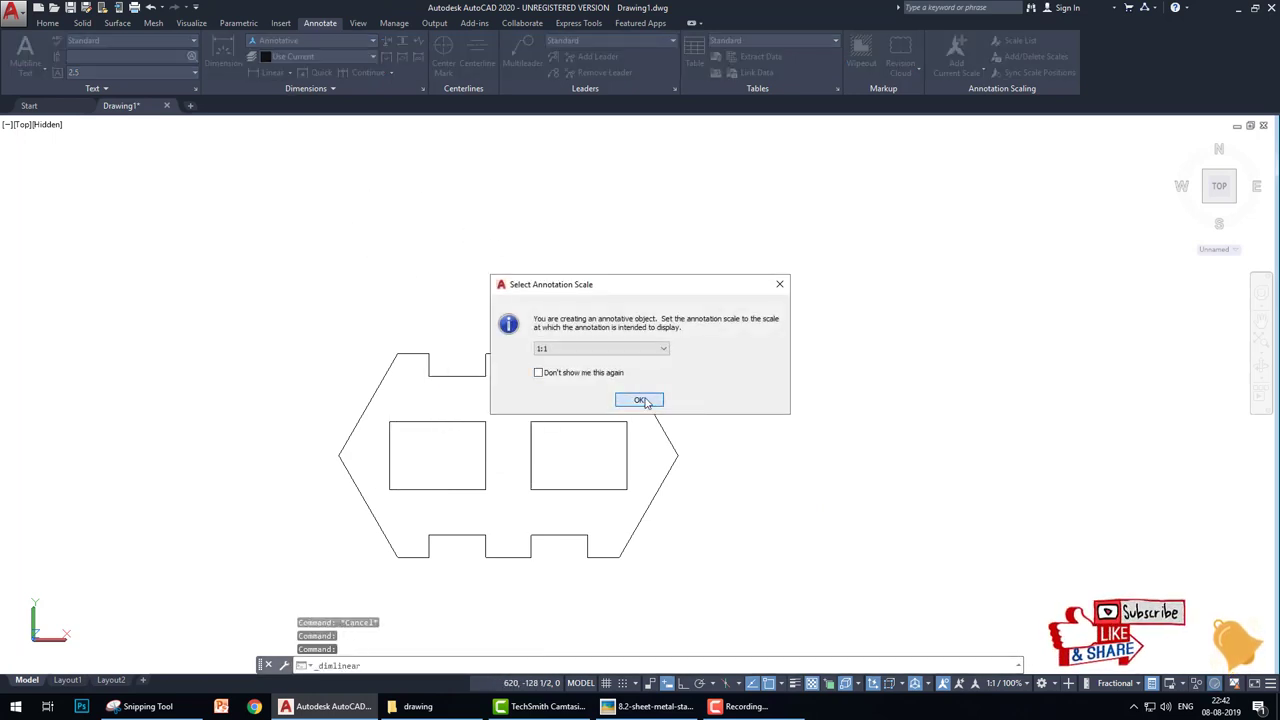
Step: At 1:1 annotation scale, add a 0.7010 top-left edge dimension and a 4.5000 right-side height
click(640, 400)
click(397, 354)
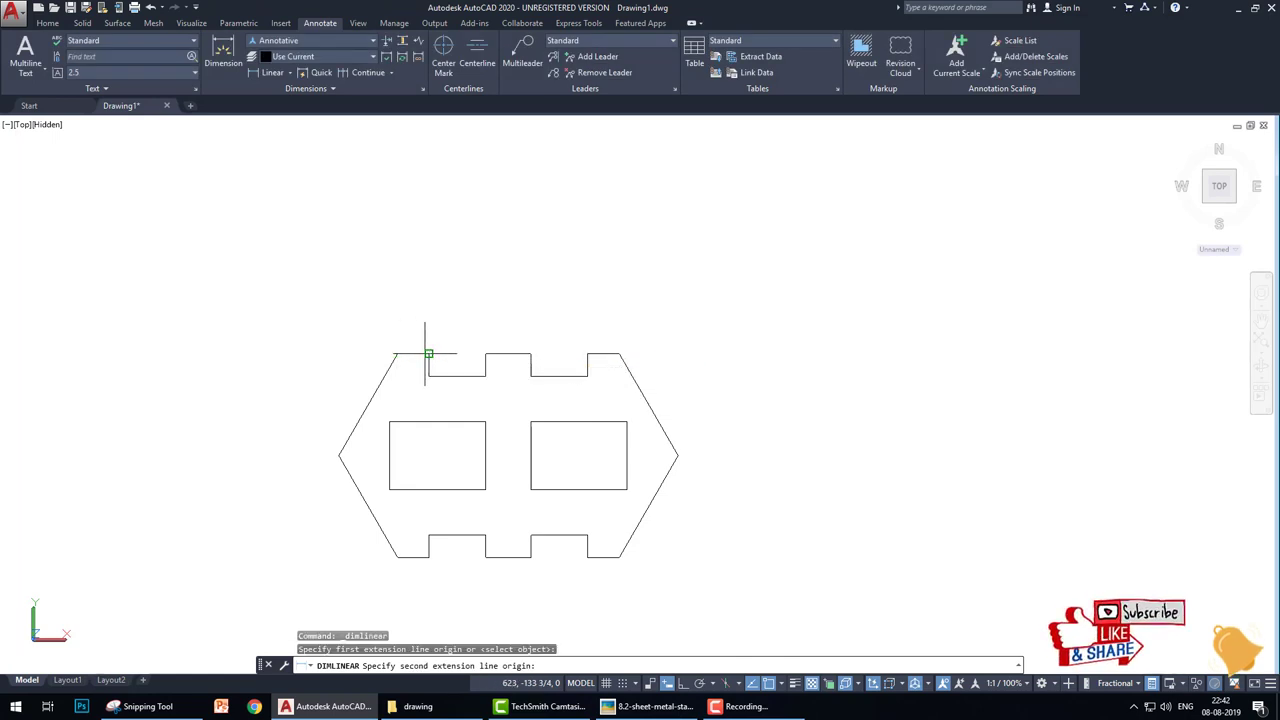
click(428, 354)
click(428, 331)
key(Return)
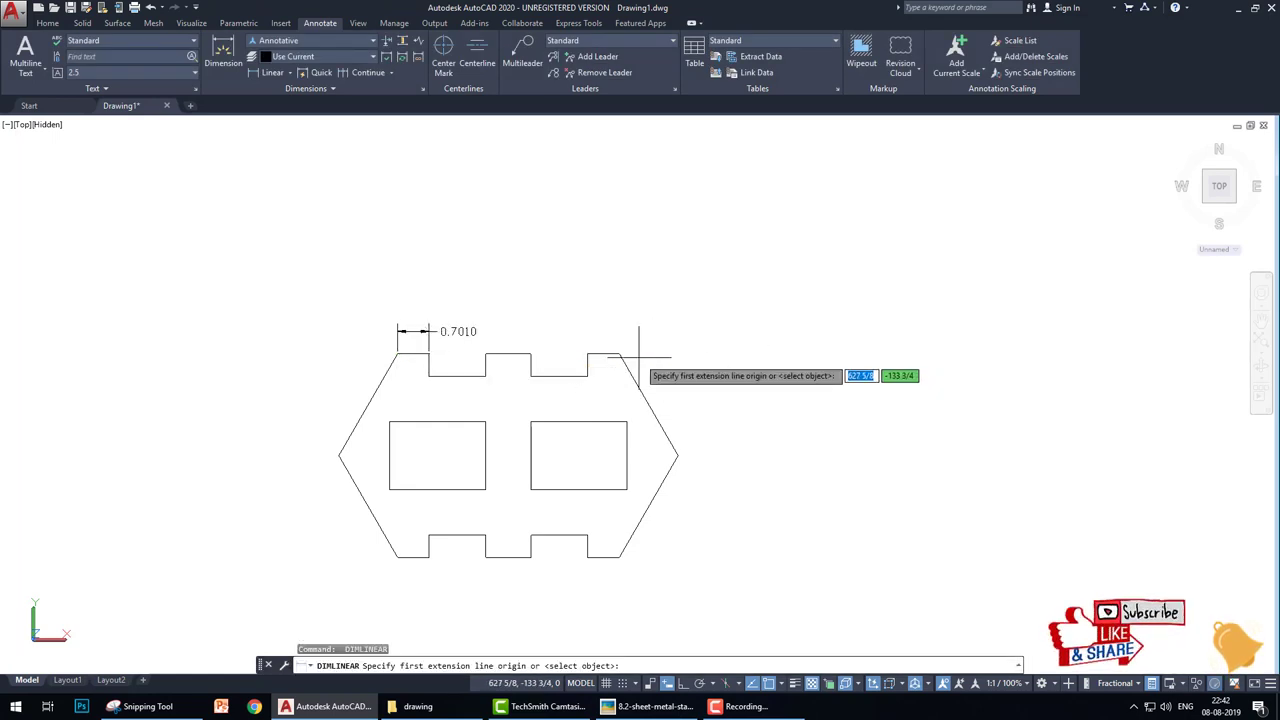
click(621, 354)
click(621, 557)
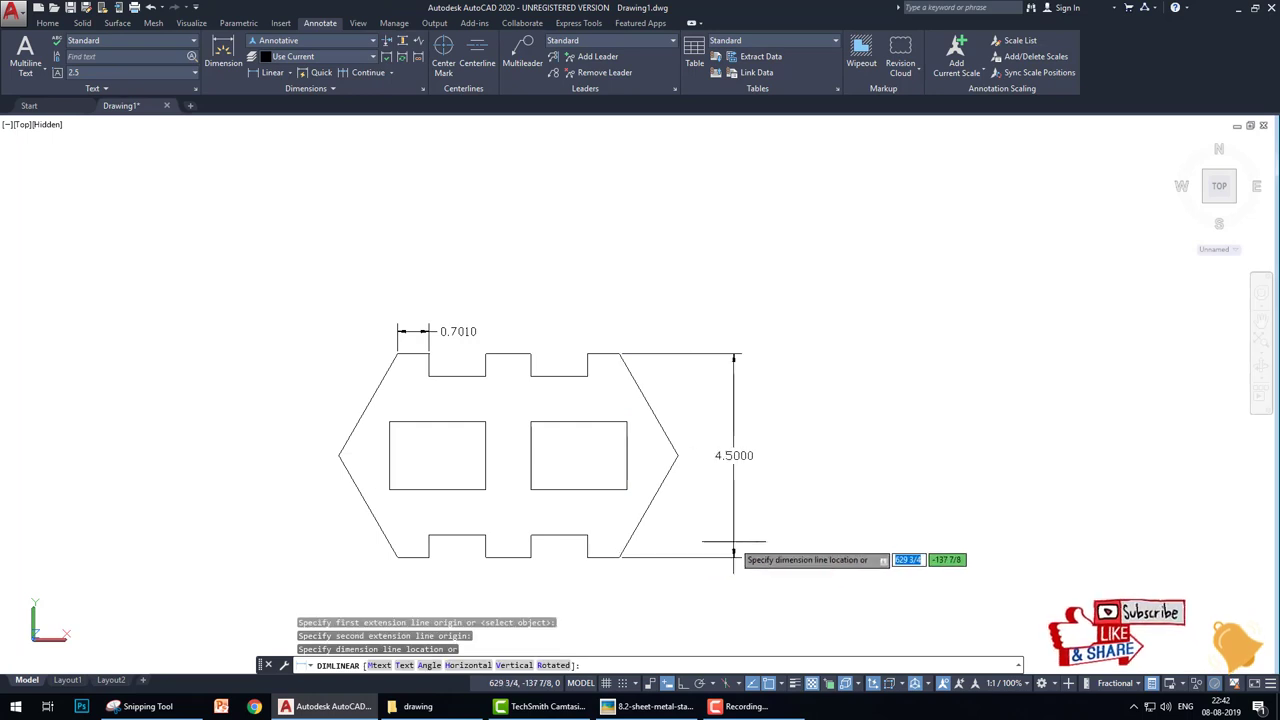
click(720, 515)
text(DI)
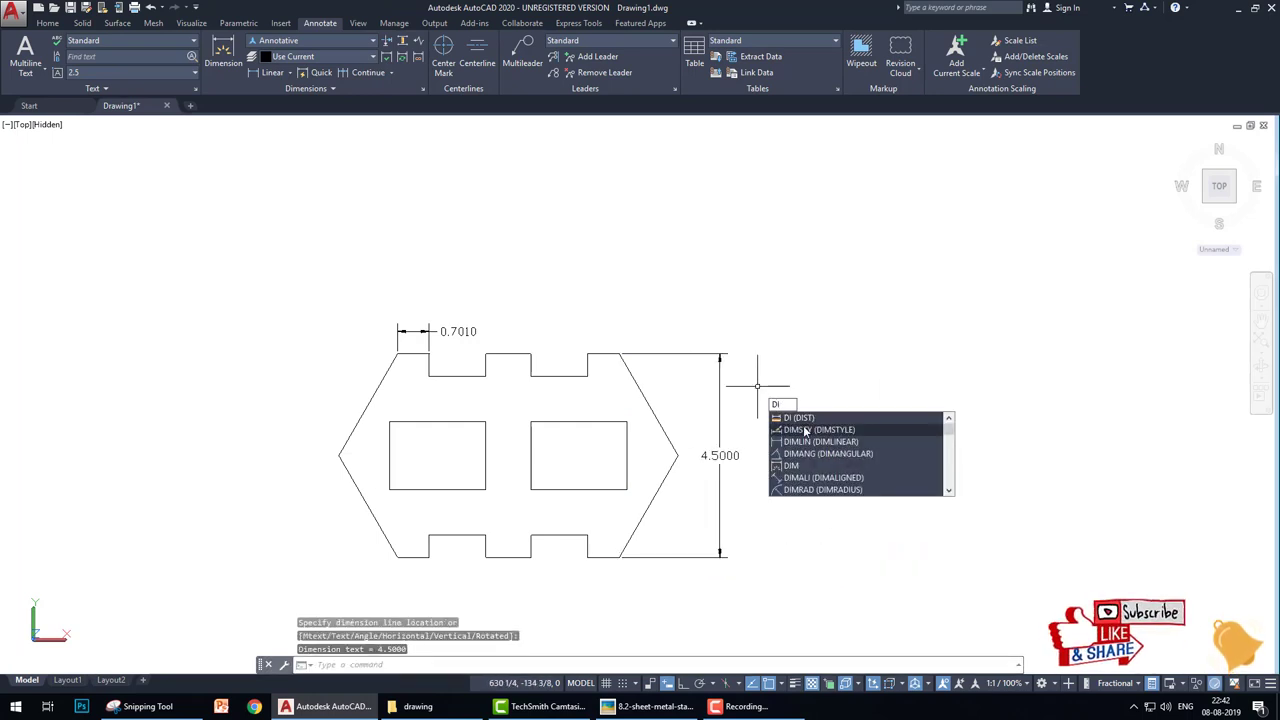
Step: Switch the Annotative style's primary units to Fractional with 1/8 precision
key(Return)
click(777, 323)
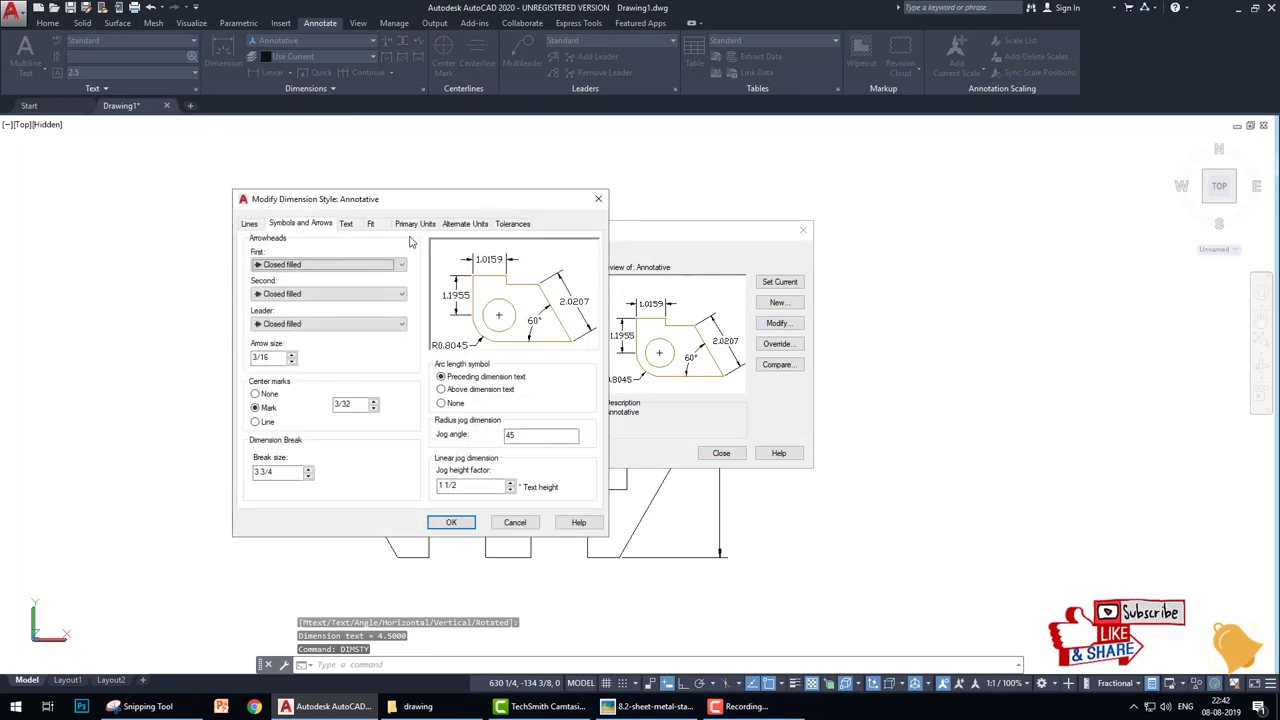
click(428, 224)
click(400, 252)
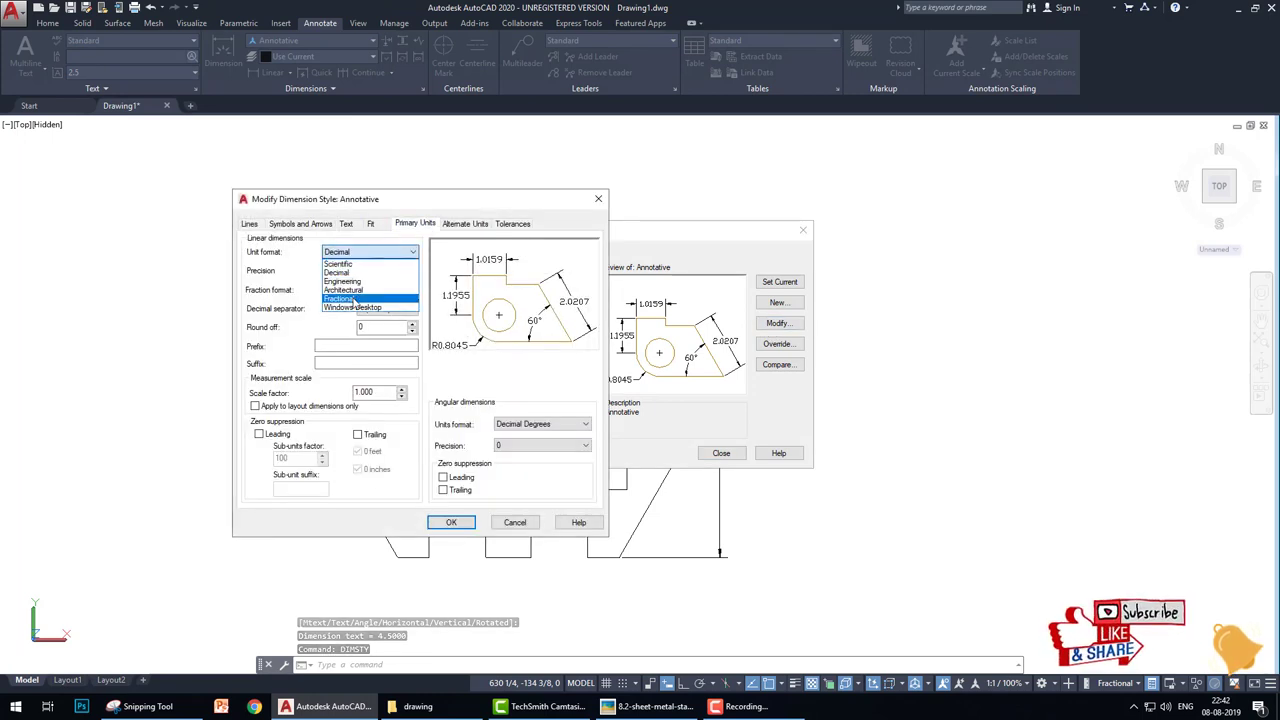
click(372, 300)
click(370, 271)
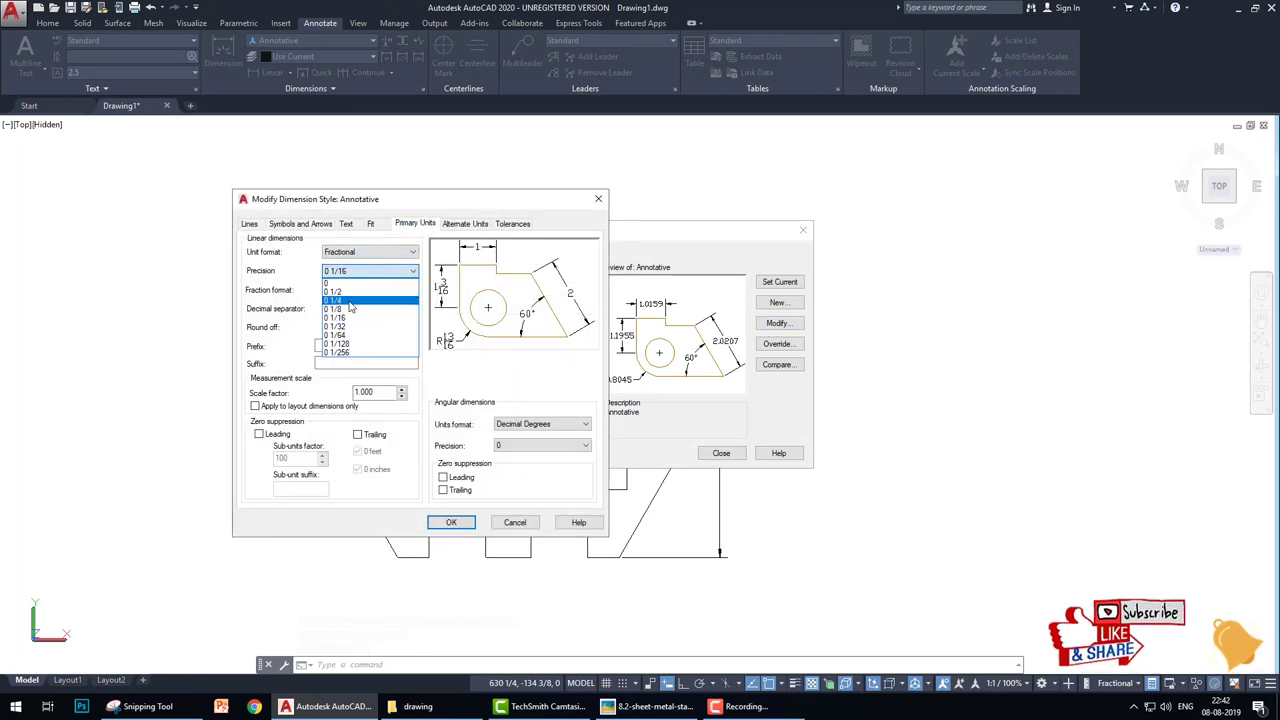
click(353, 310)
click(450, 522)
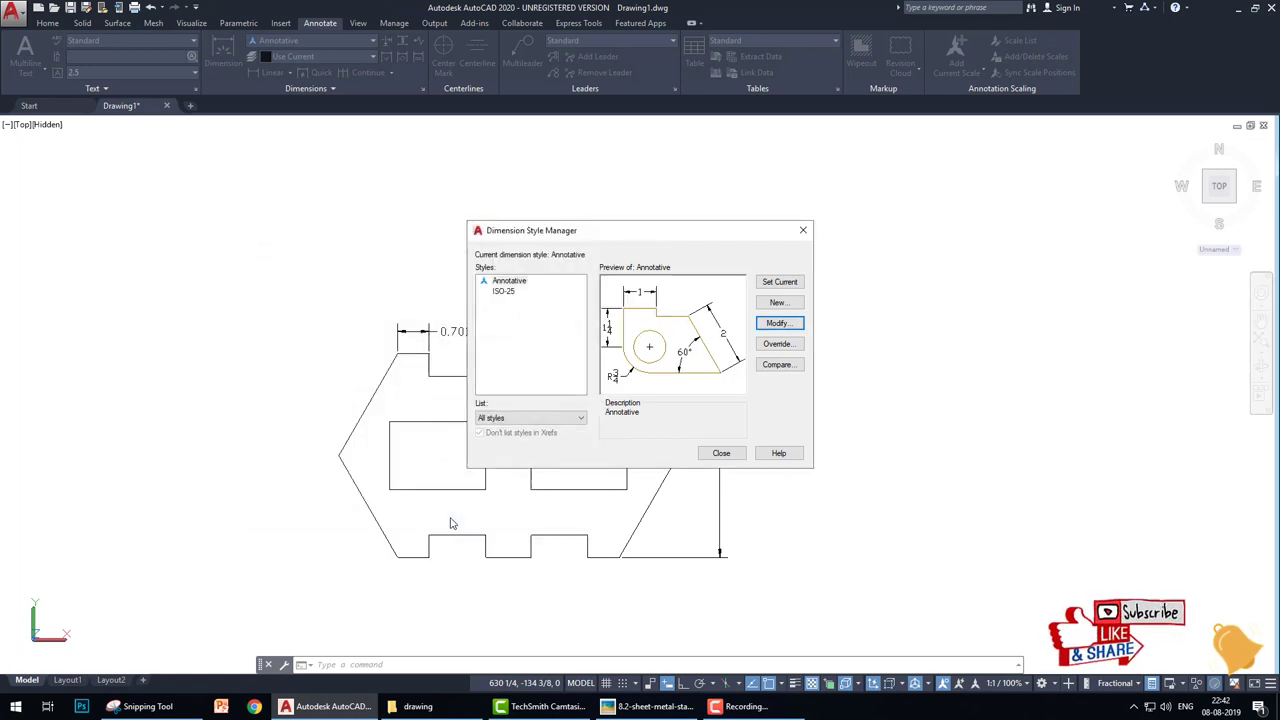
click(724, 453)
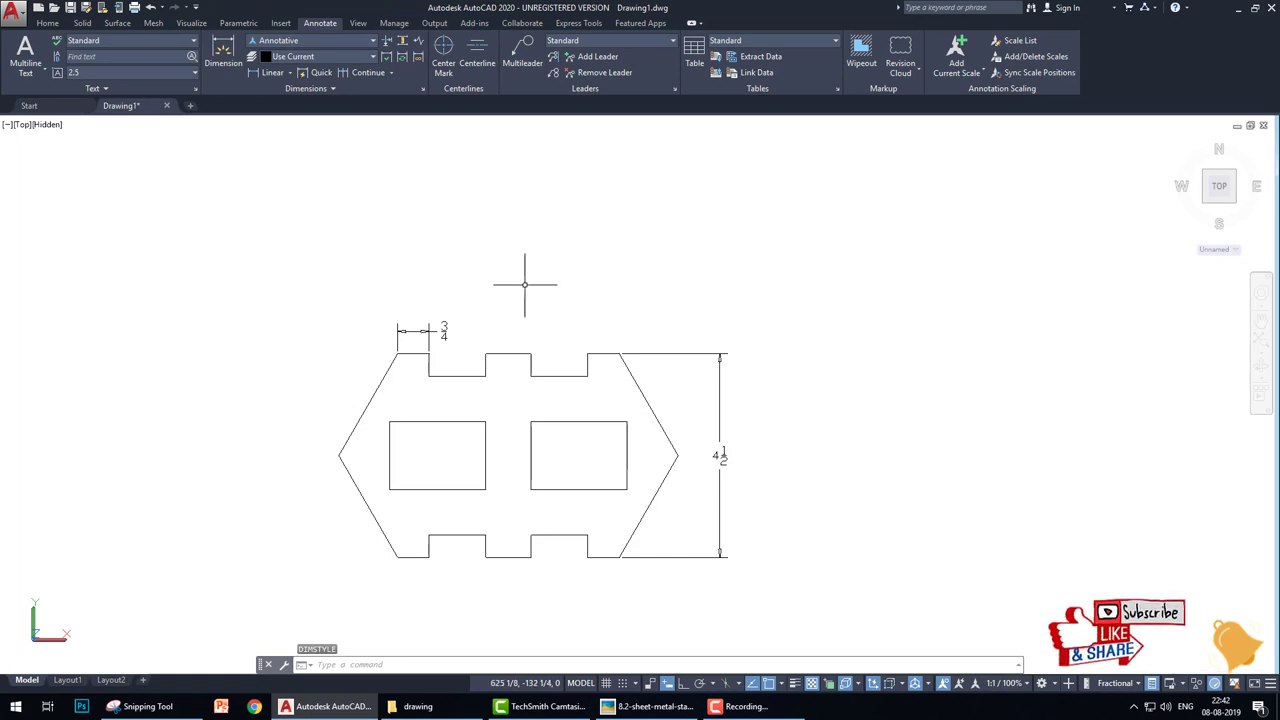
Step: Dimension the left cutout with its 1 1/2 height and 2 1/8 width
click(268, 73)
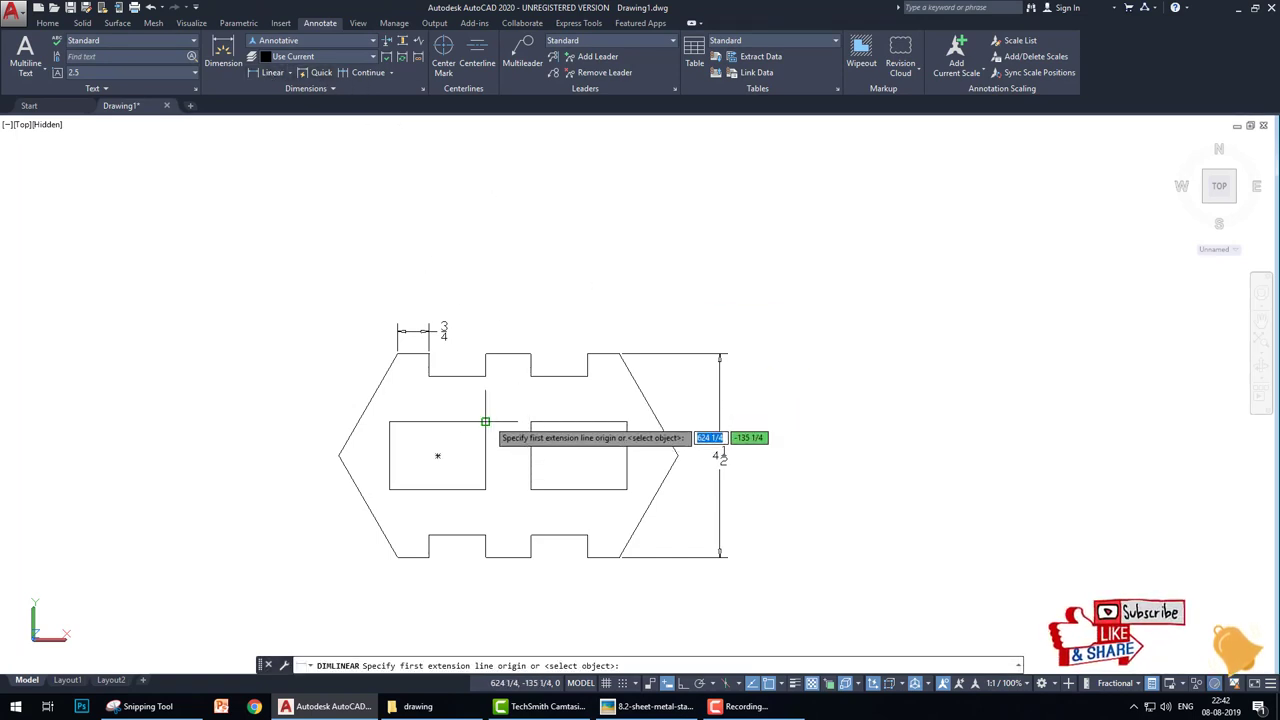
click(486, 422)
click(485, 490)
click(434, 465)
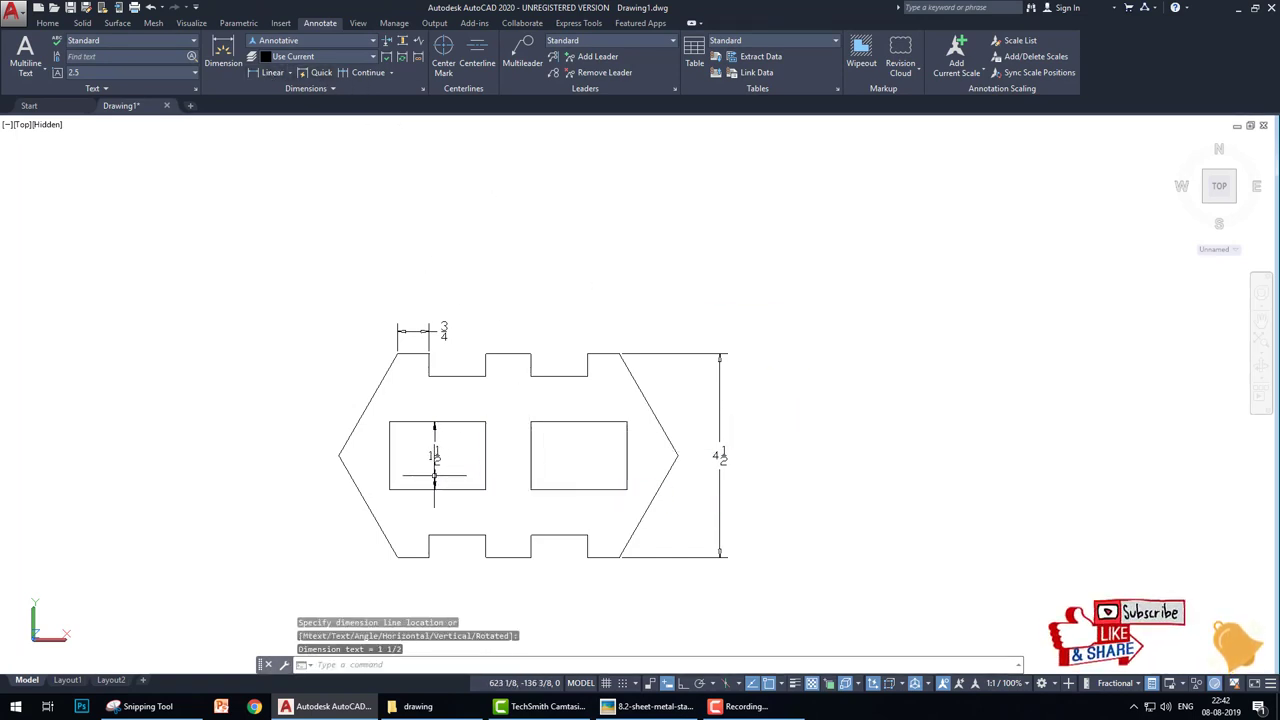
key(Return)
click(486, 490)
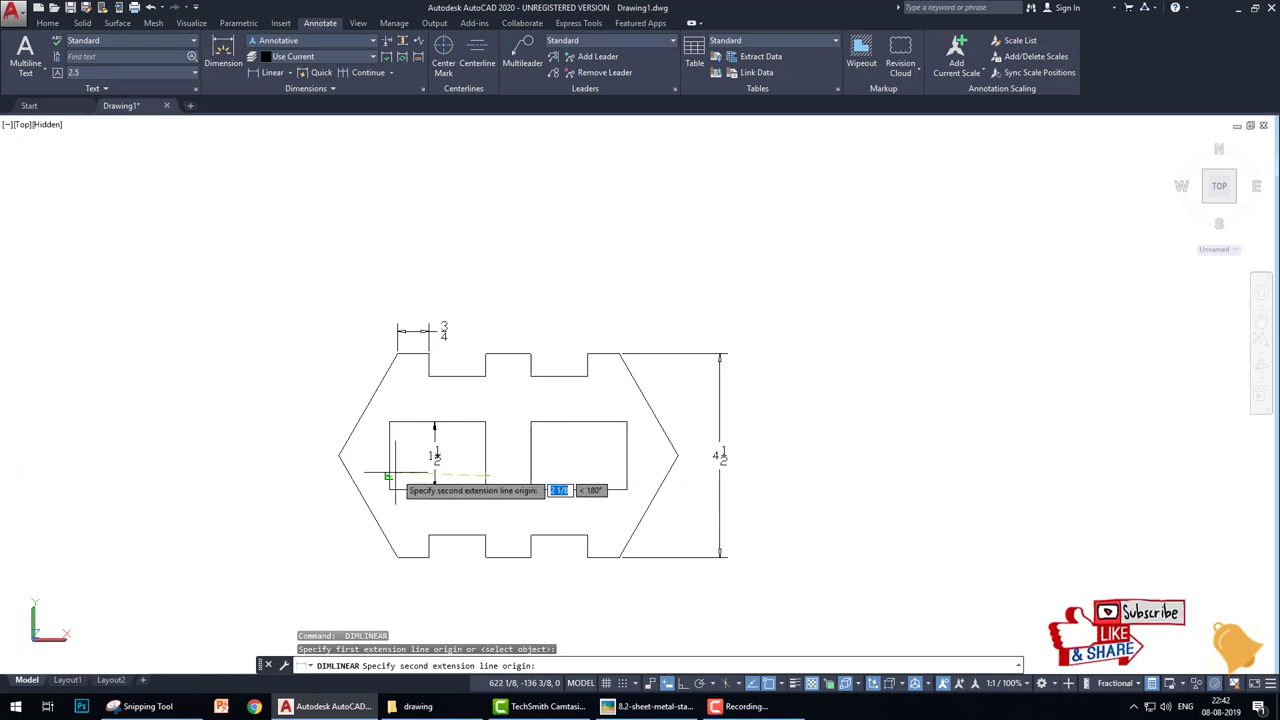
click(389, 490)
click(436, 438)
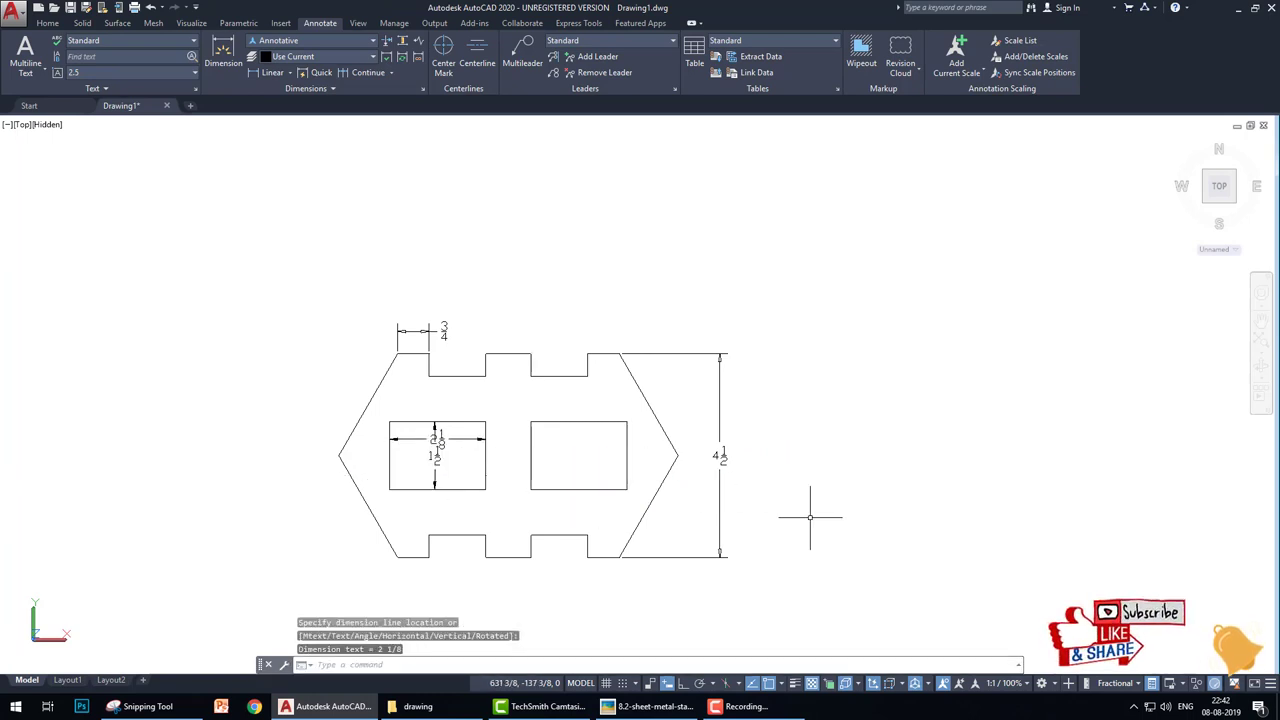
Step: Add the 1/2 bottom notch depth and the 4 1/2 left plate height dimensions
key(Return)
click(531, 557)
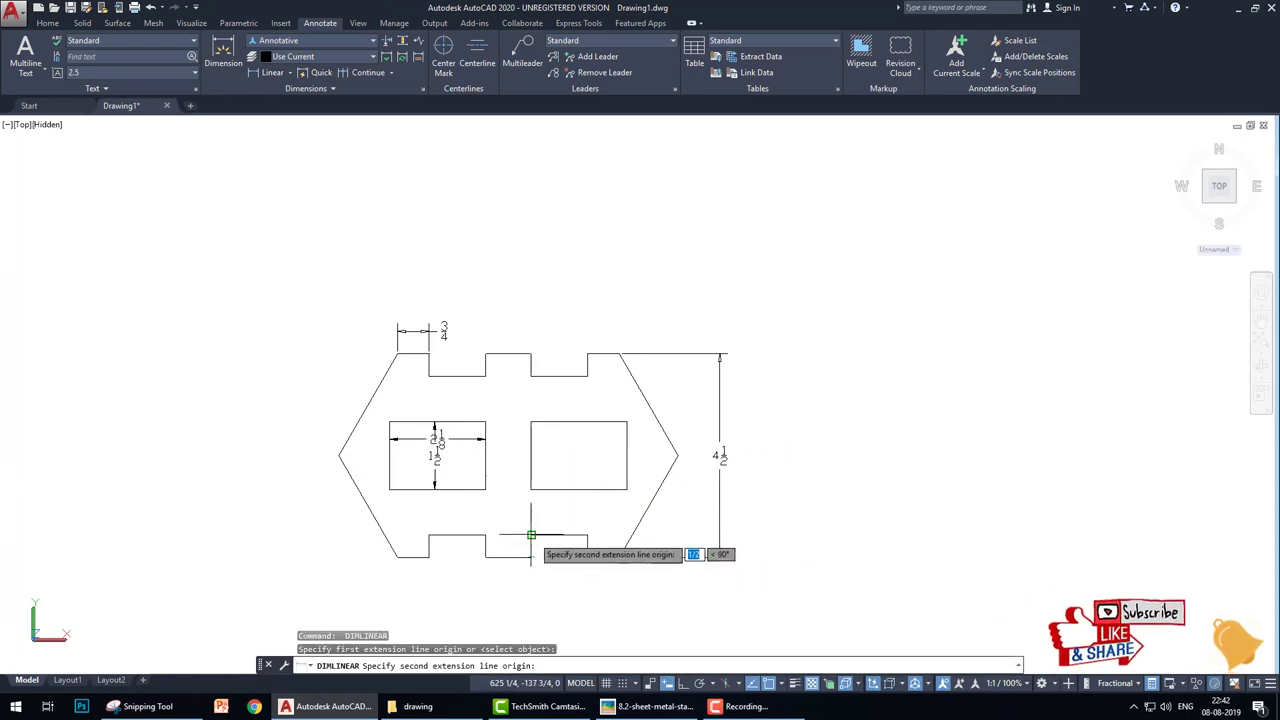
click(531, 535)
click(550, 530)
key(Return)
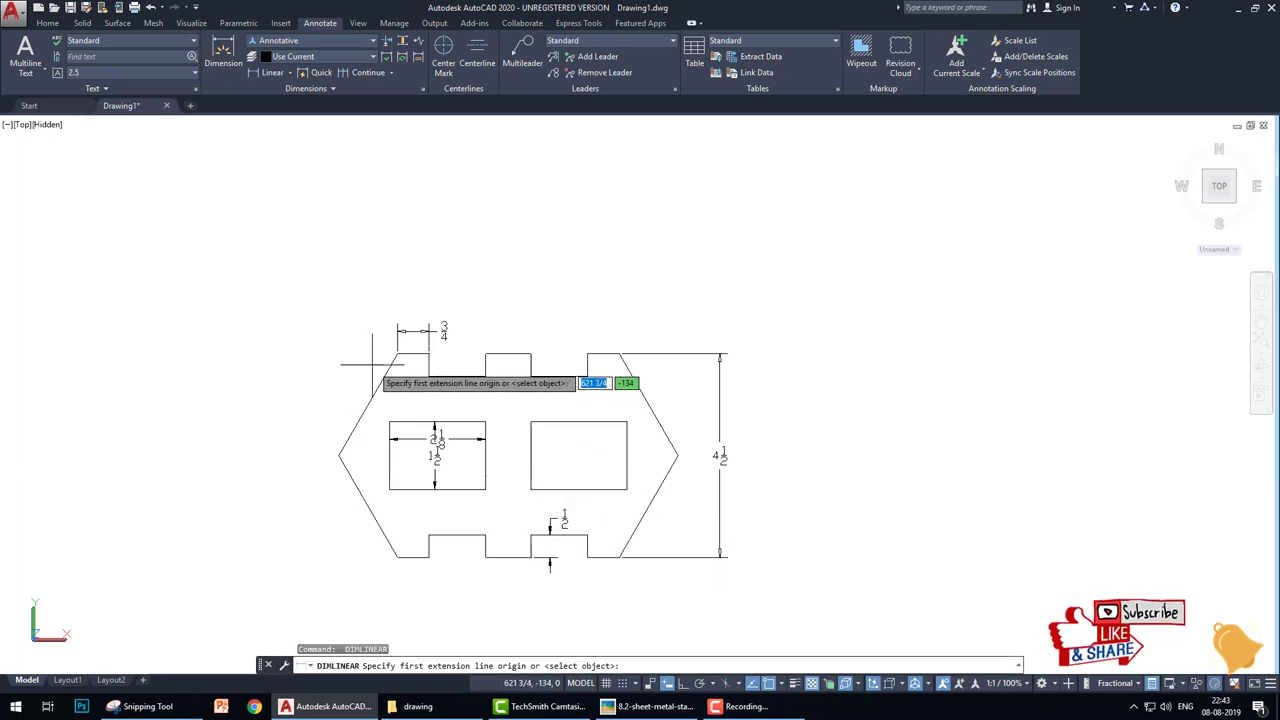
click(397, 355)
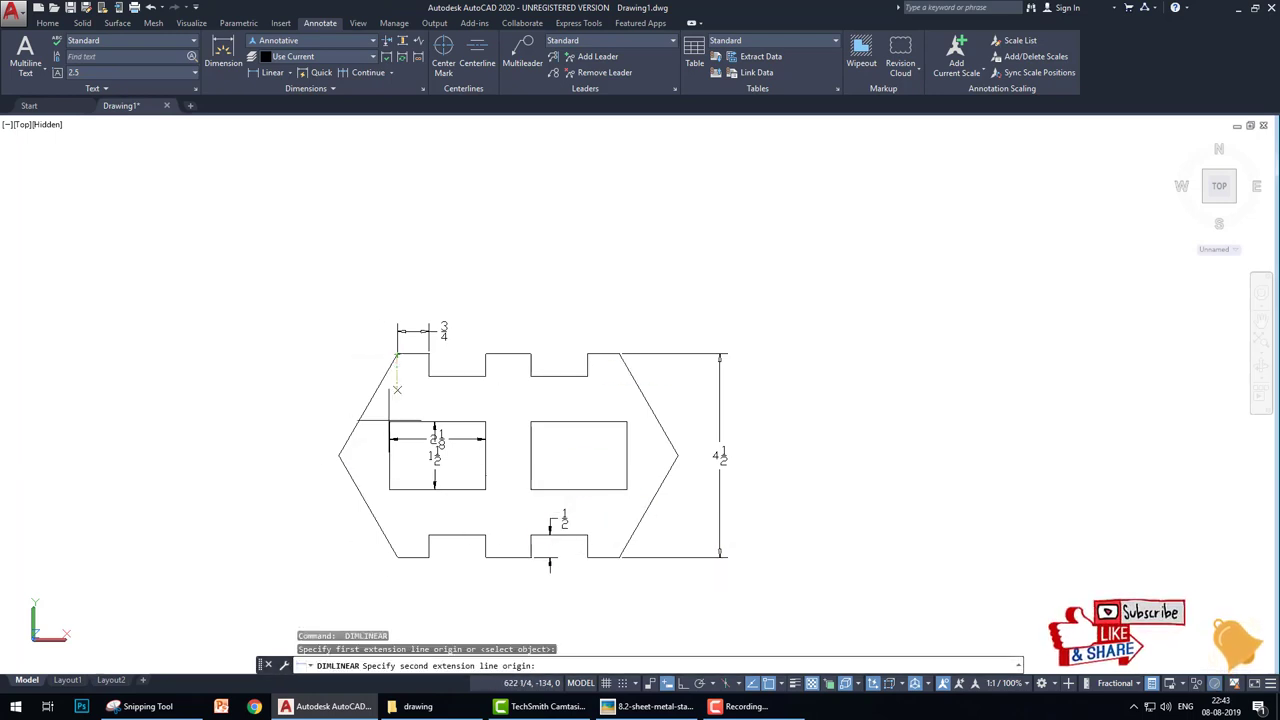
click(397, 557)
click(320, 537)
Step: Dimension the top notches at 1 and 1 1/4 above the top edge
key(Return)
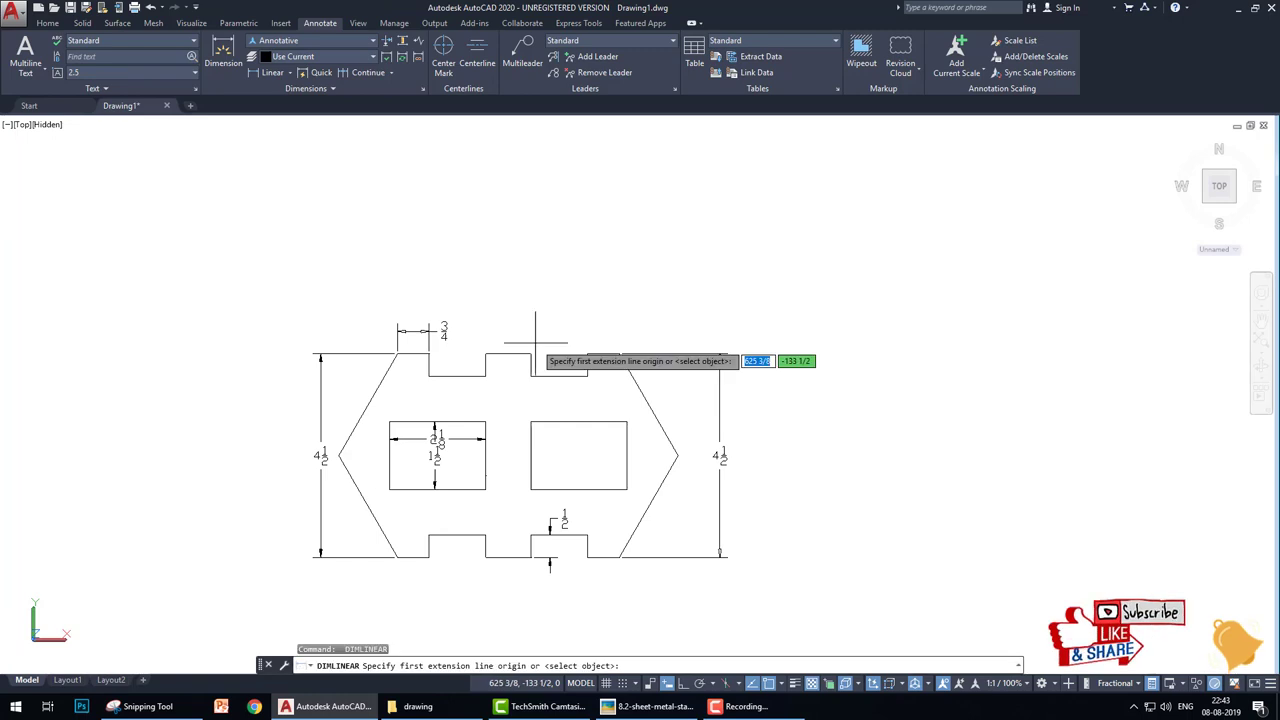
click(531, 354)
click(531, 354)
click(531, 335)
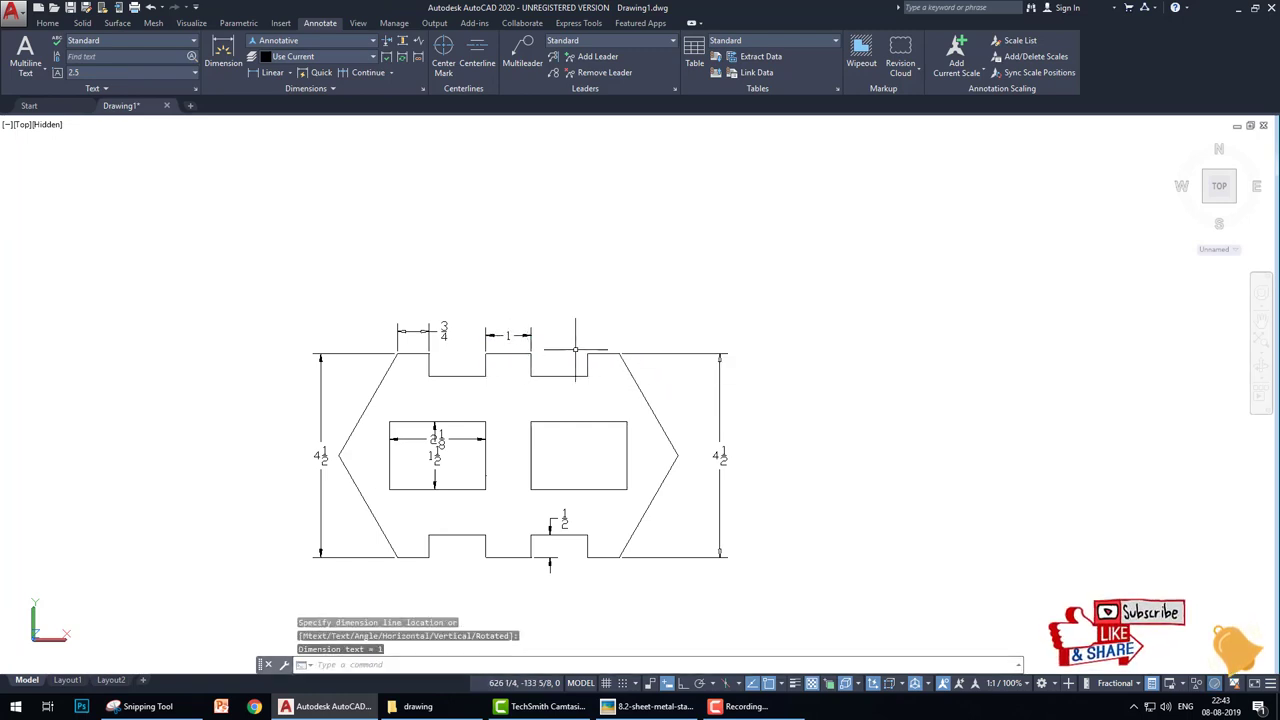
key(Return)
click(531, 376)
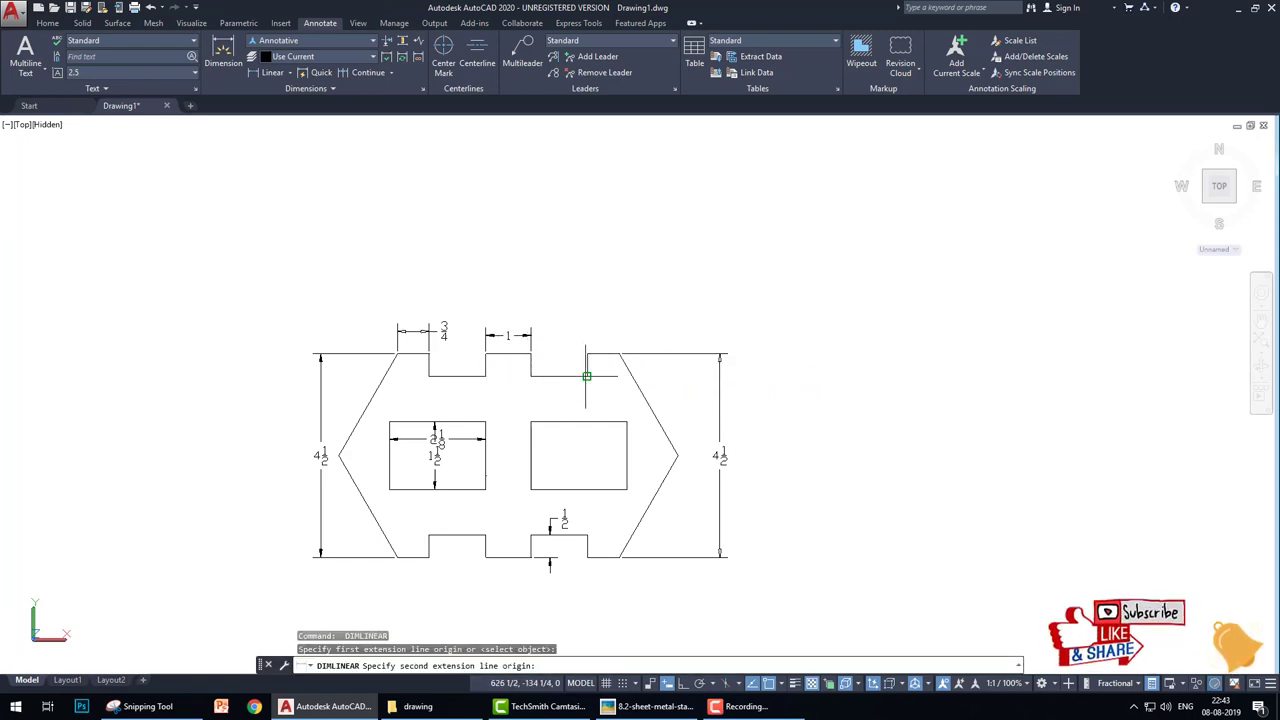
click(587, 376)
click(585, 335)
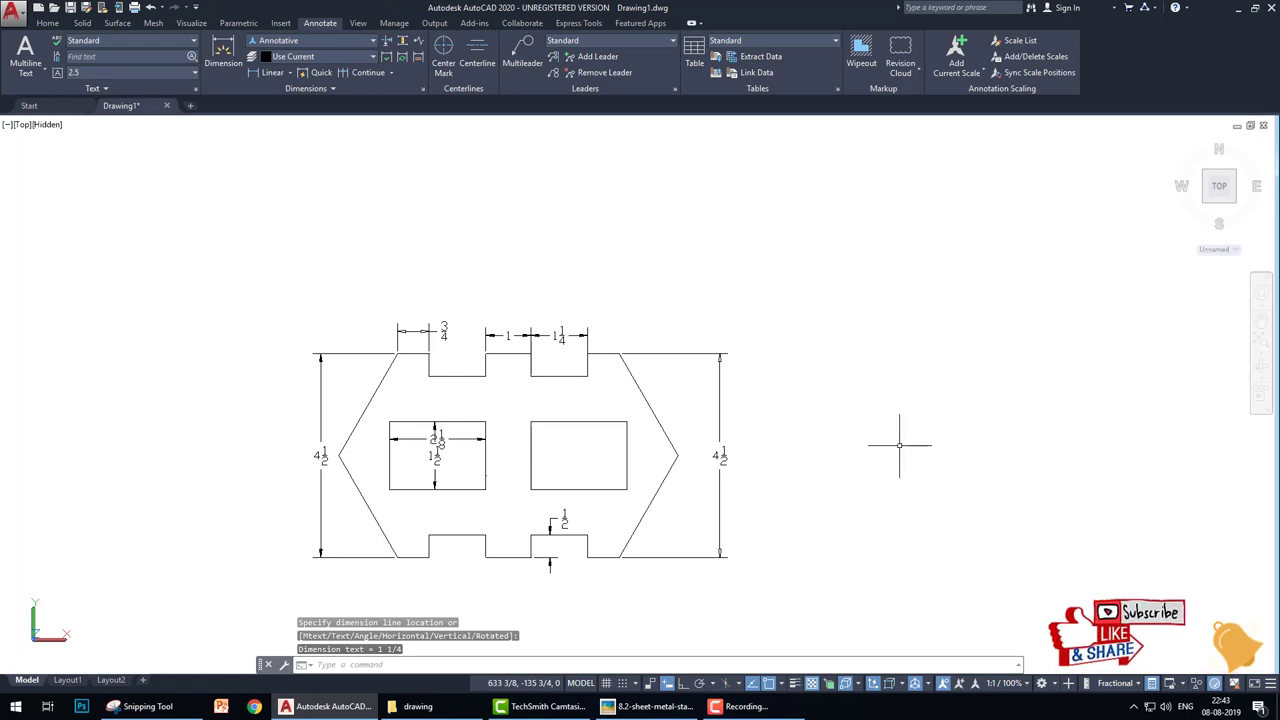
Step: Add the 7 1/2 overall width dimension above the plate and turn on lineweight display
middle_drag(821, 513, 832, 463)
key(Return)
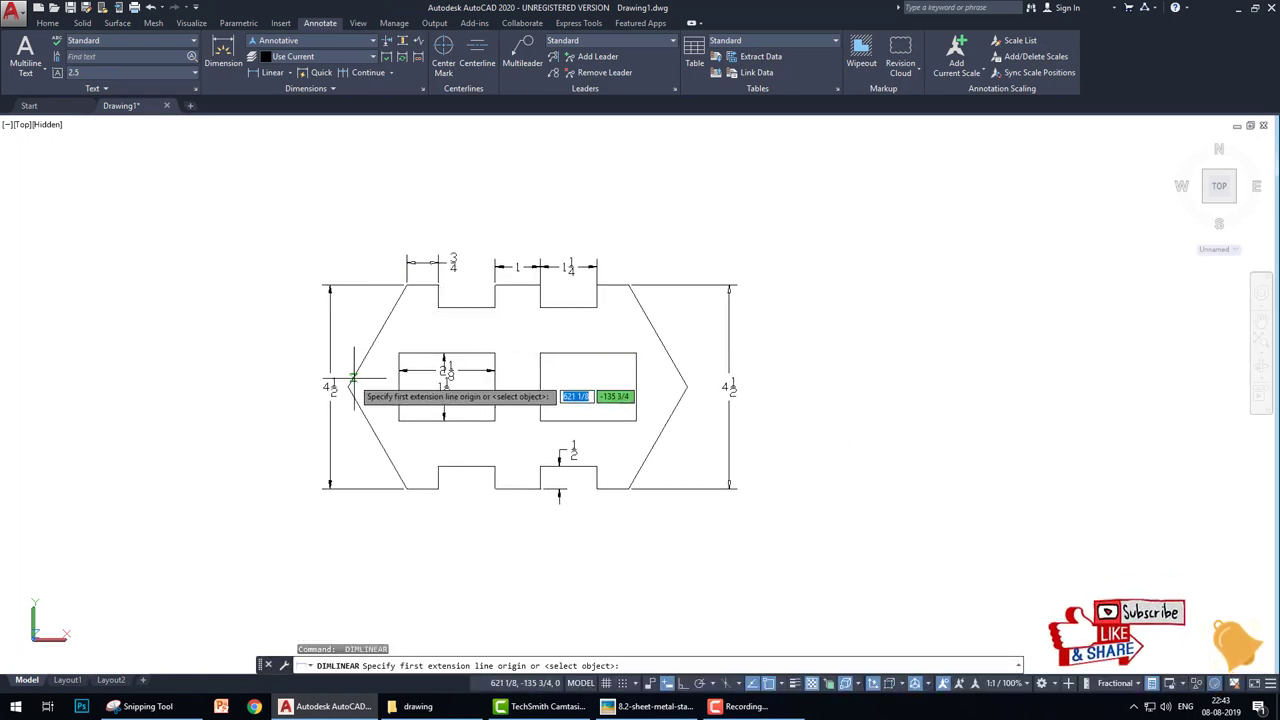
click(347, 386)
click(687, 386)
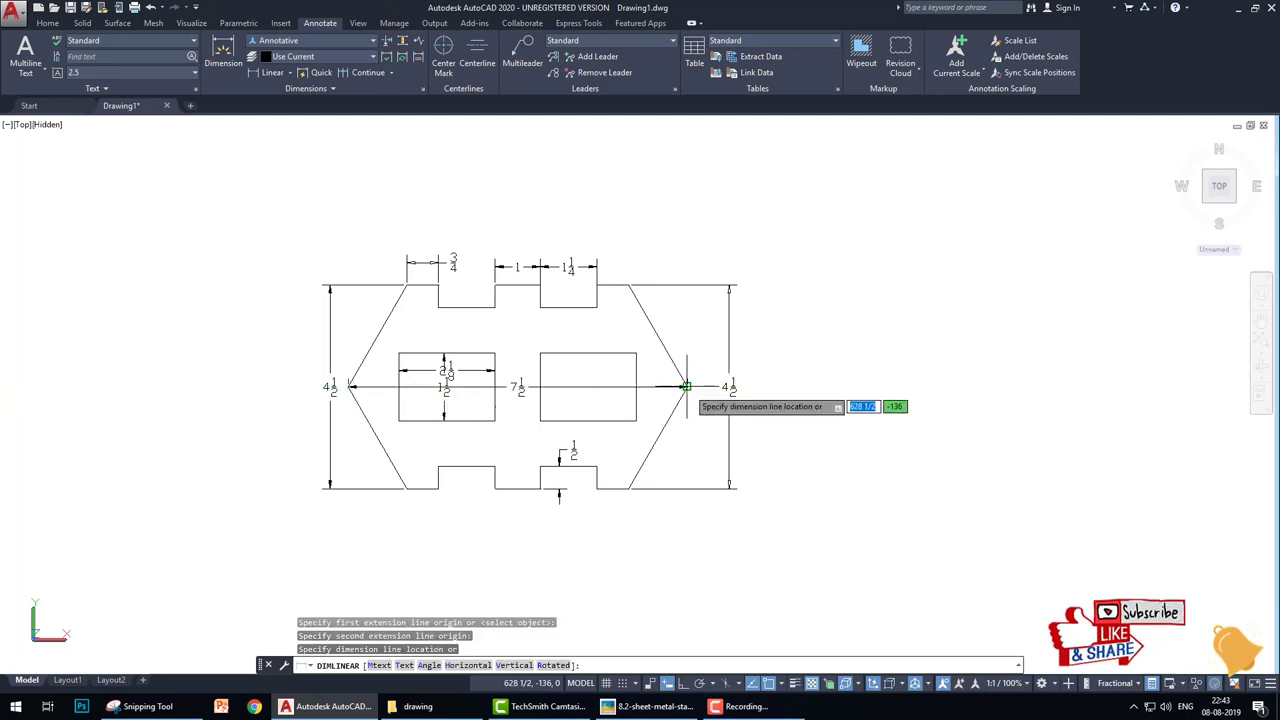
click(687, 231)
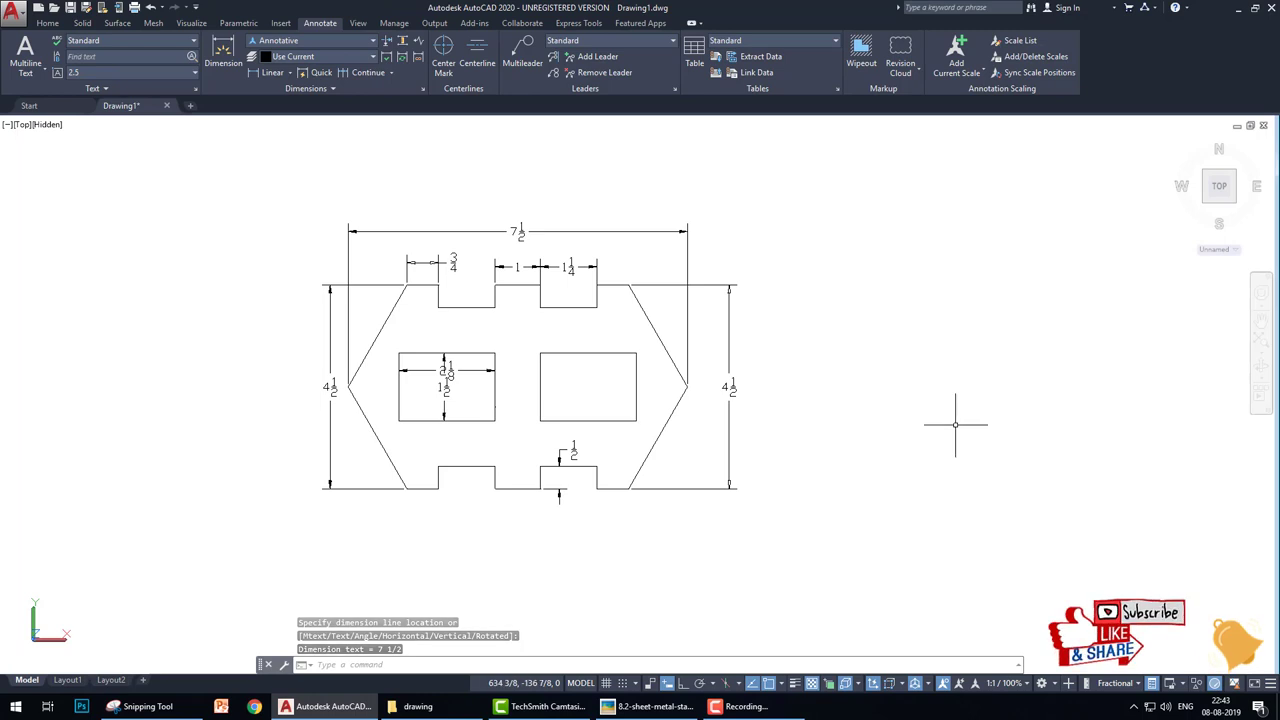
click(796, 684)
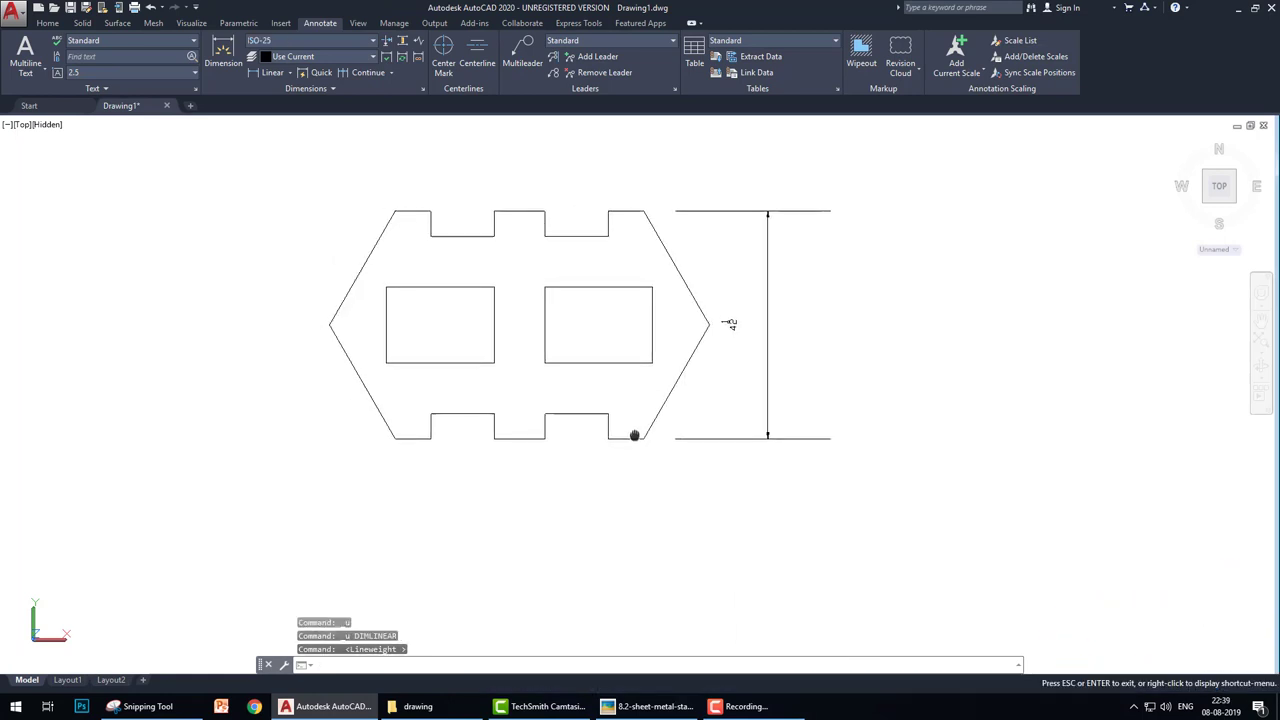
drag(634, 435, 647, 446)
key(Escape)
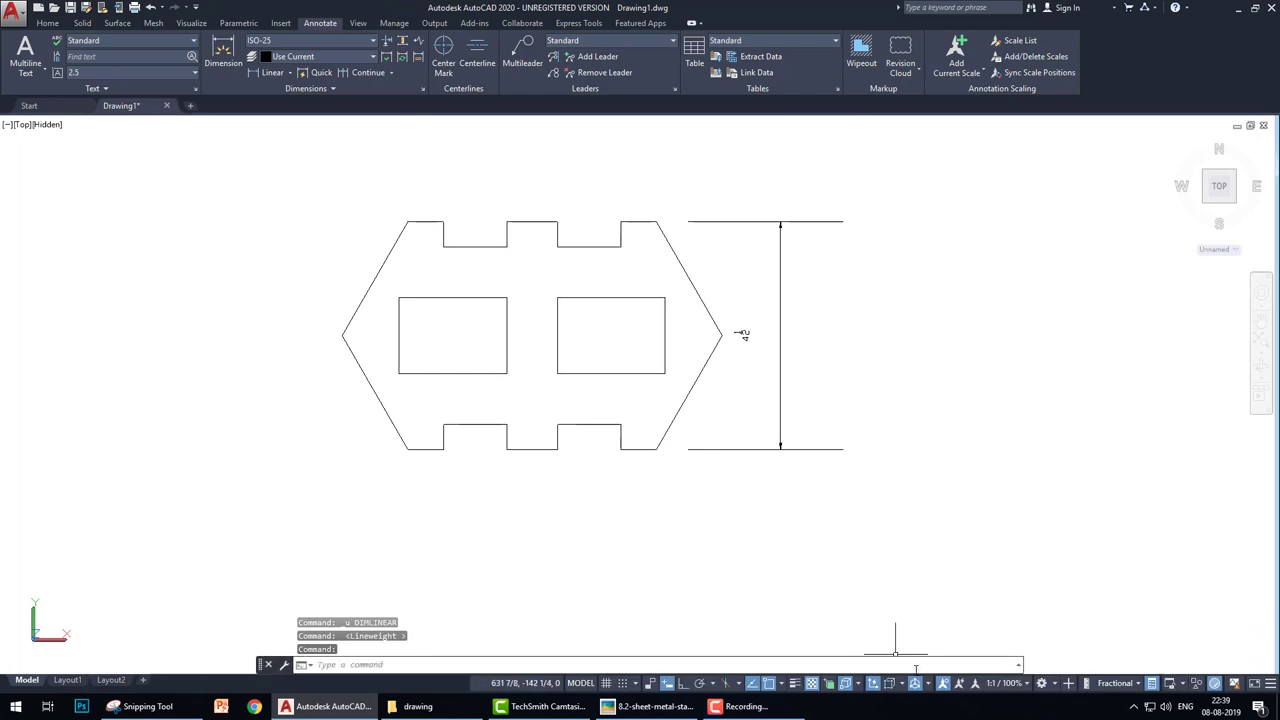